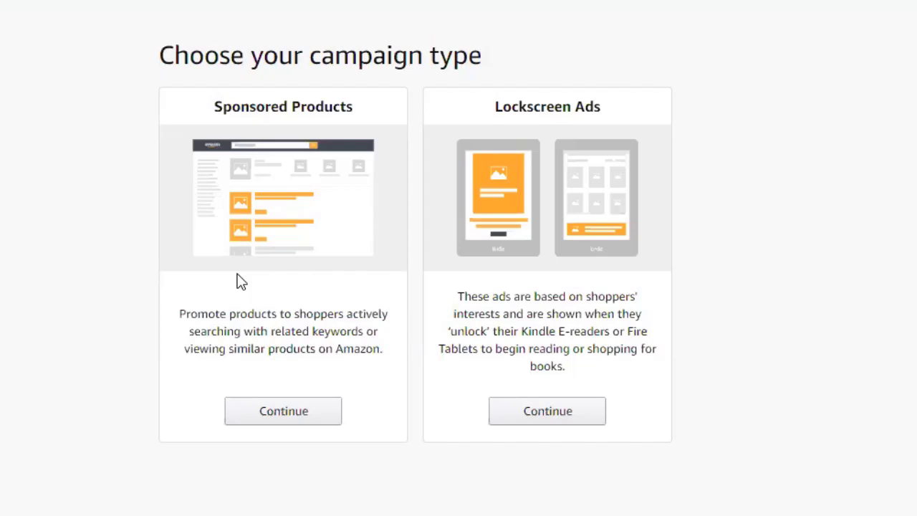
Start a Sponsored Products campaign and name it "HWDA Sept 2019 Auto - .30"
{"action": "left_click", "coordinate": [271, 420]}
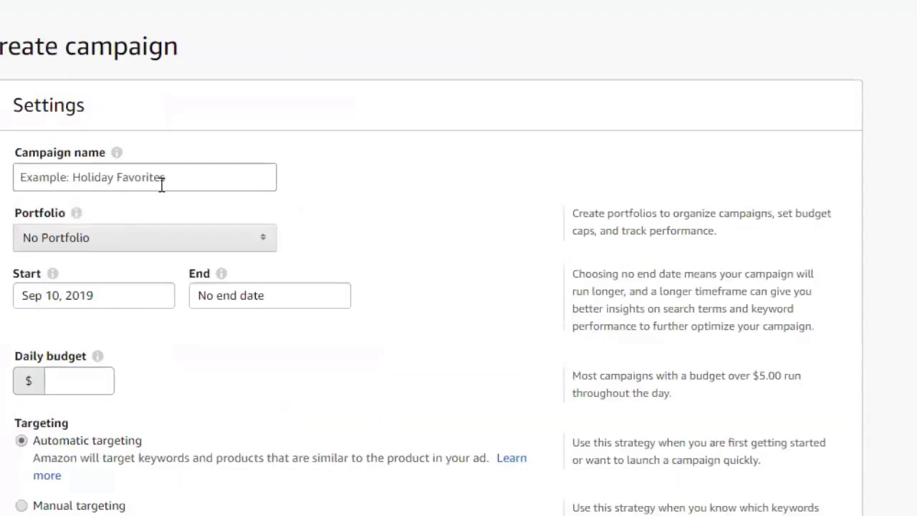
{"action": "left_click", "coordinate": [162, 185]}
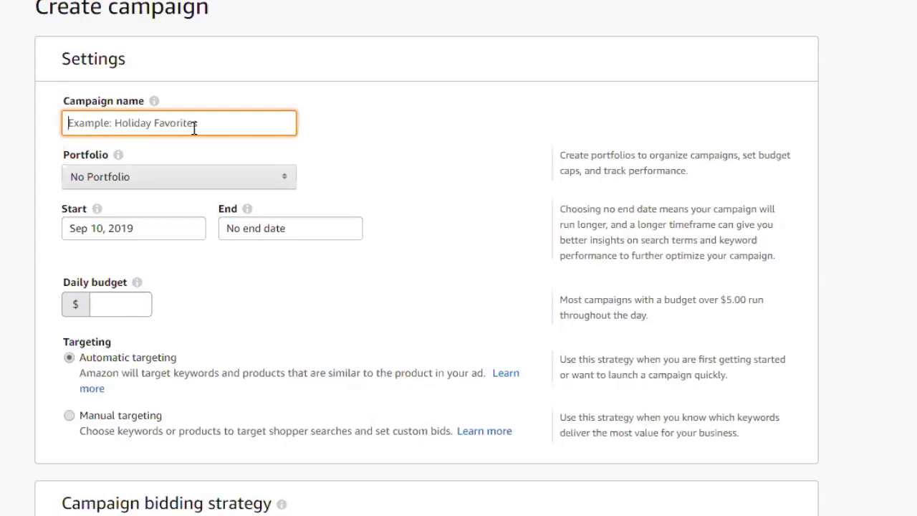
{"action": "type", "text": "HWDA"}
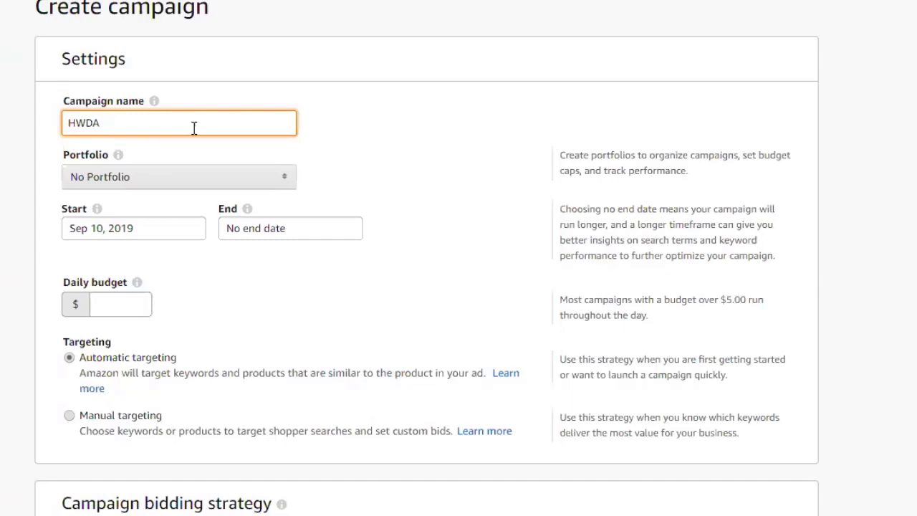
{"action": "type", "text": "Sept 2019"}
{"action": "type", "text": "Auto -"}
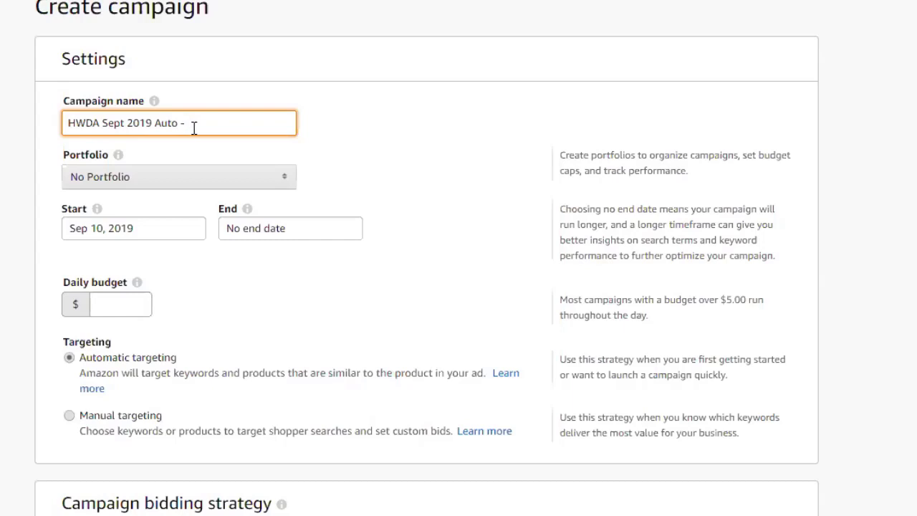
{"action": "type", "text": " .30"}
{"action": "left_click", "coordinate": [420, 184]}
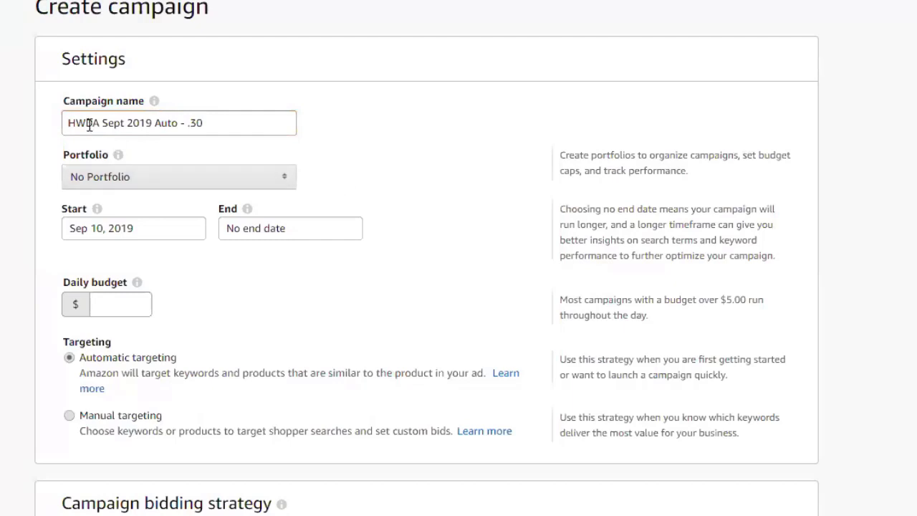
Insert an "A" after the year so the campaign name reads "HWDA Sept 2019 A Auto - .30"
{"action": "left_click", "coordinate": [230, 125]}
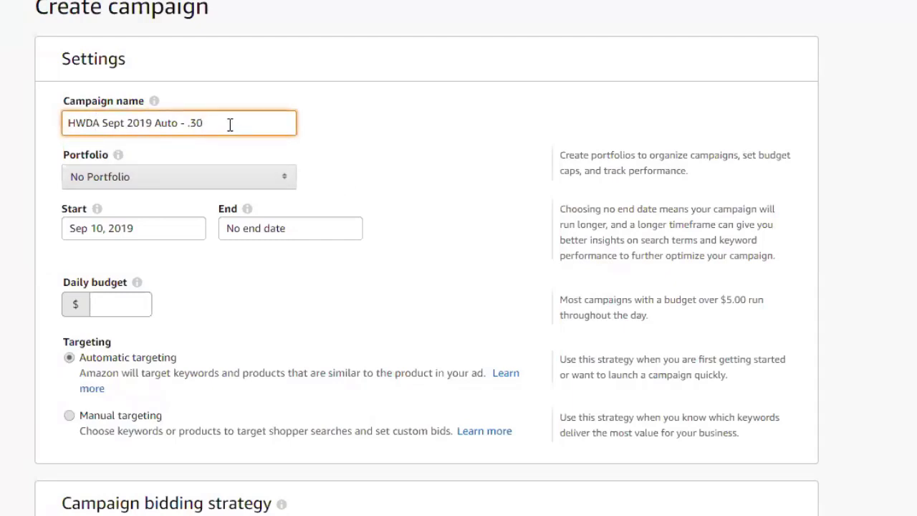
{"action": "left_click_drag", "start_coordinate": [230, 125], "coordinate": [38, 113]}
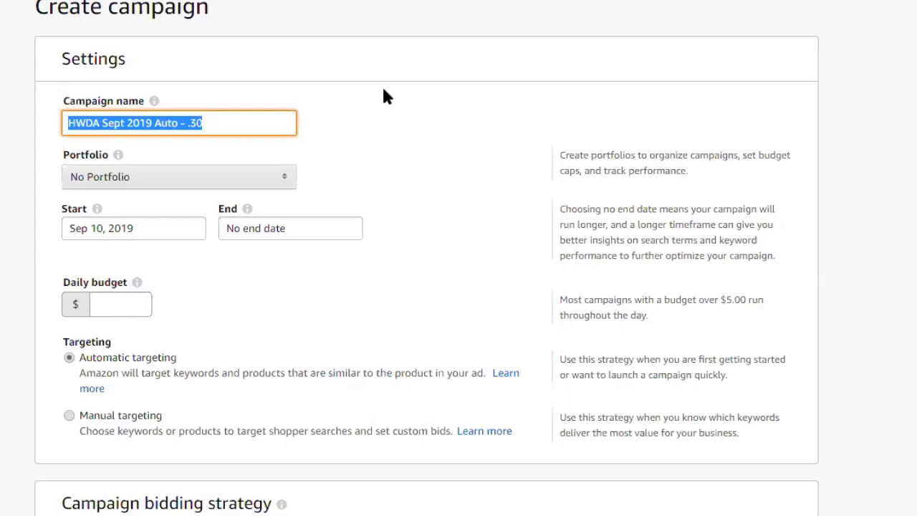
{"action": "left_click", "coordinate": [152, 124]}
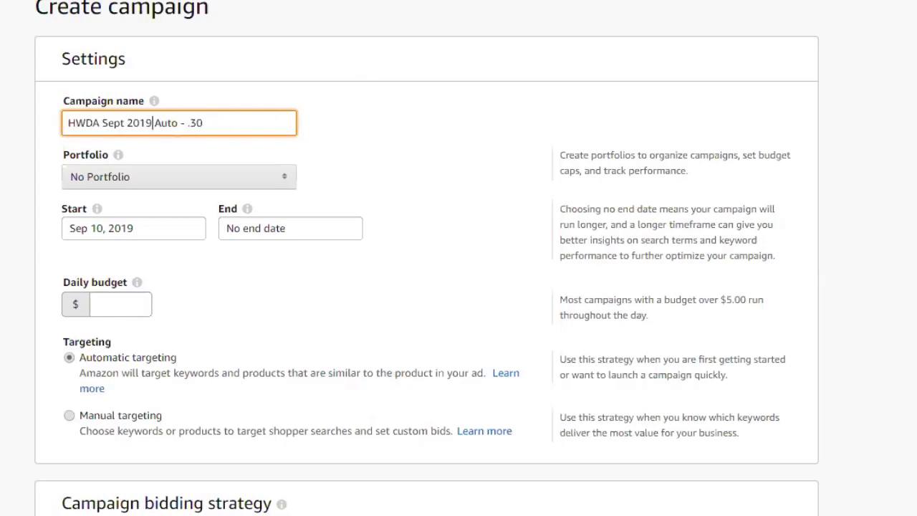
{"action": "type", "text": "A"}
{"action": "left_click", "coordinate": [113, 262]}
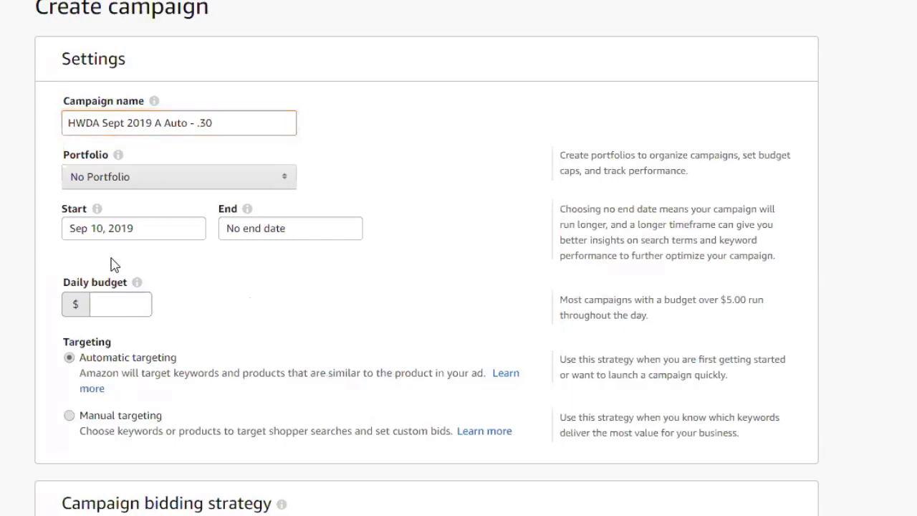
Check the portfolio choices without picking one, and set the campaign's daily budget to $50.00
{"action": "left_click", "coordinate": [185, 182]}
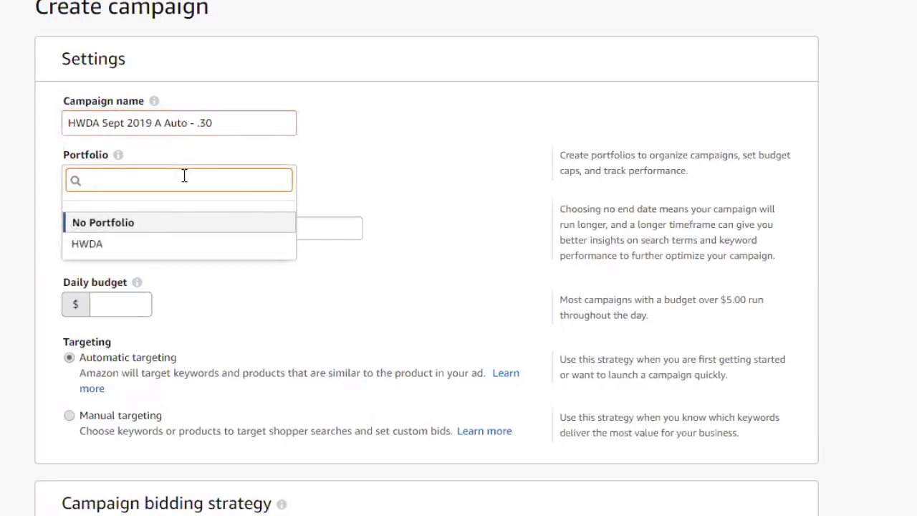
{"action": "left_click", "coordinate": [345, 155]}
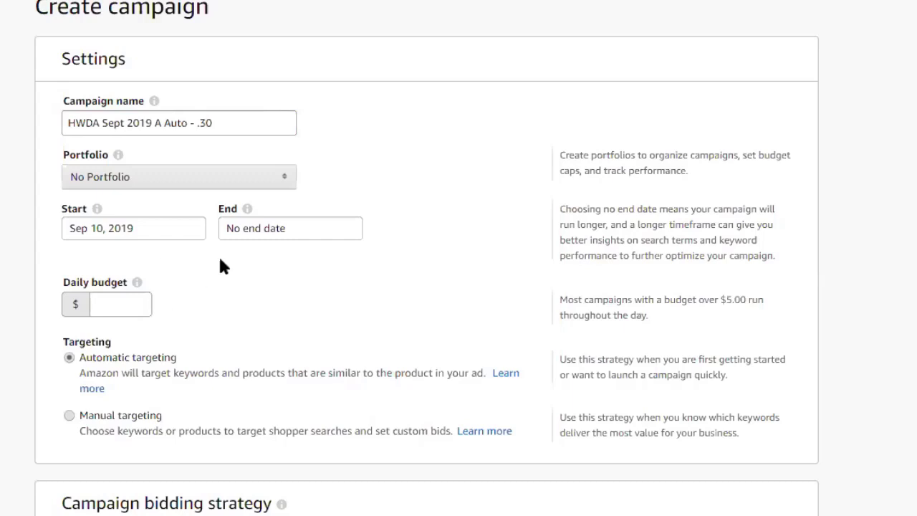
{"action": "left_click", "coordinate": [287, 228]}
{"action": "left_click", "coordinate": [119, 304]}
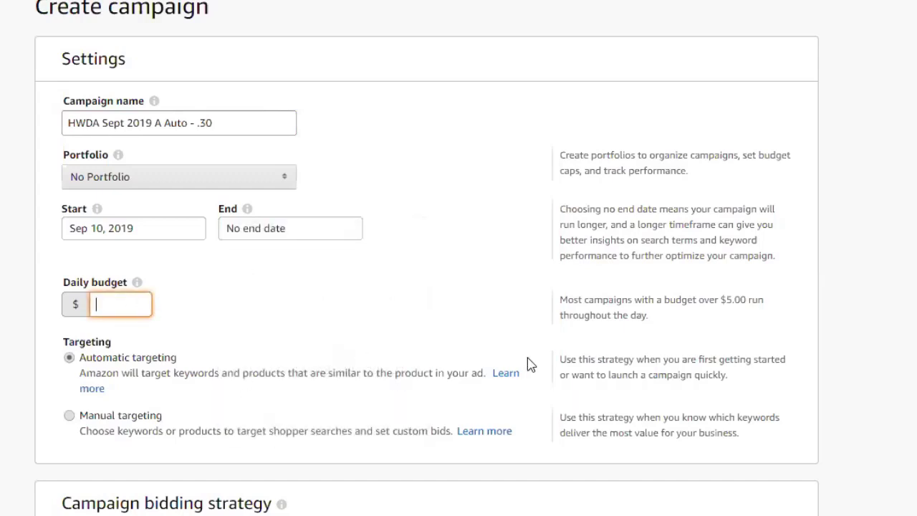
{"action": "type", "text": "50.00"}
{"action": "left_click", "coordinate": [266, 333]}
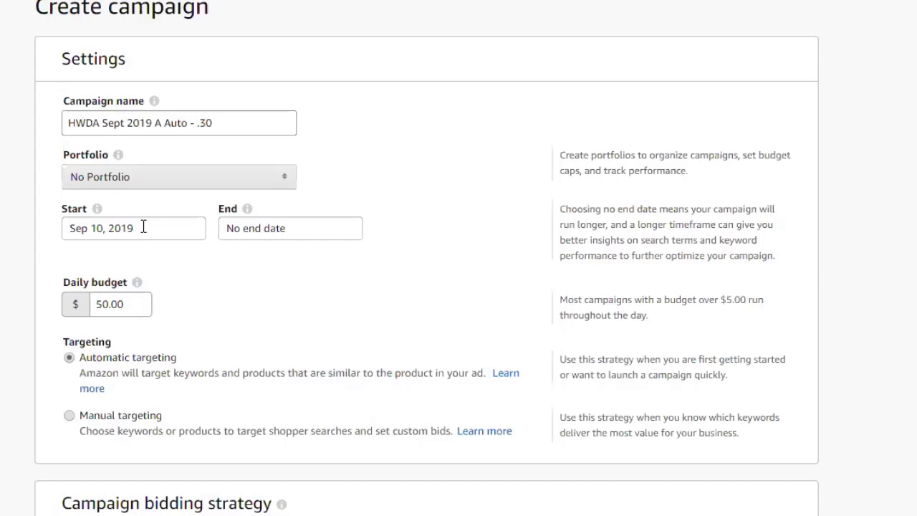
{"action": "left_click", "coordinate": [132, 301]}
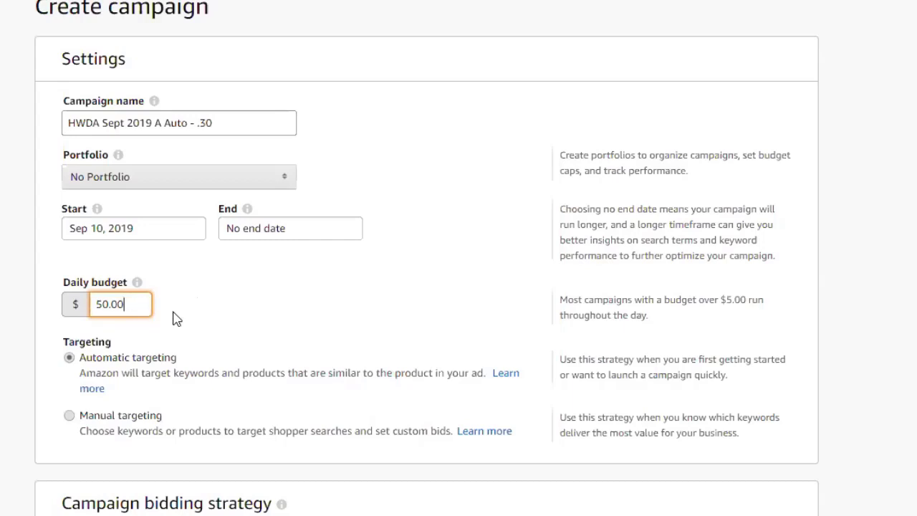
Review the campaign settings, comparing the automatic and manual targeting options and the three campaign bidding strategies
{"action": "scroll", "coordinate": [206, 313], "scroll_direction": "down", "scroll_amount": 2}
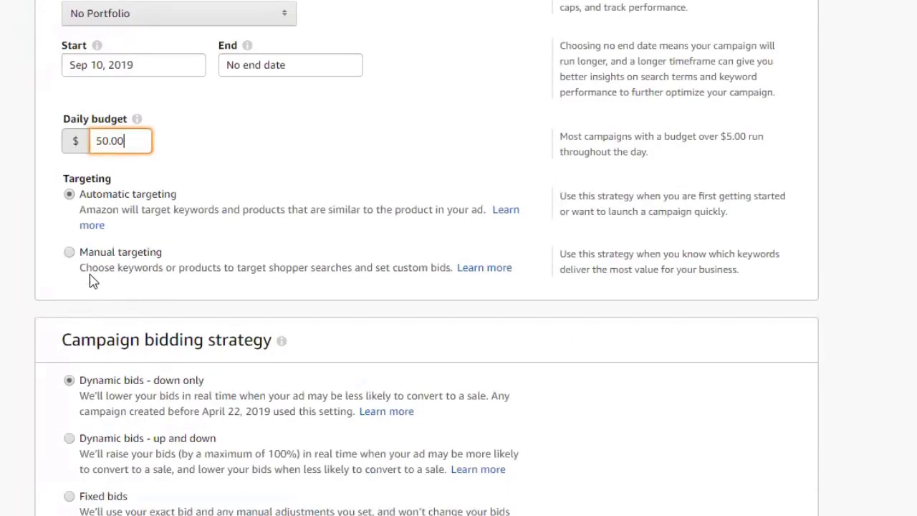
{"action": "scroll", "coordinate": [199, 260], "scroll_direction": "up", "scroll_amount": 2}
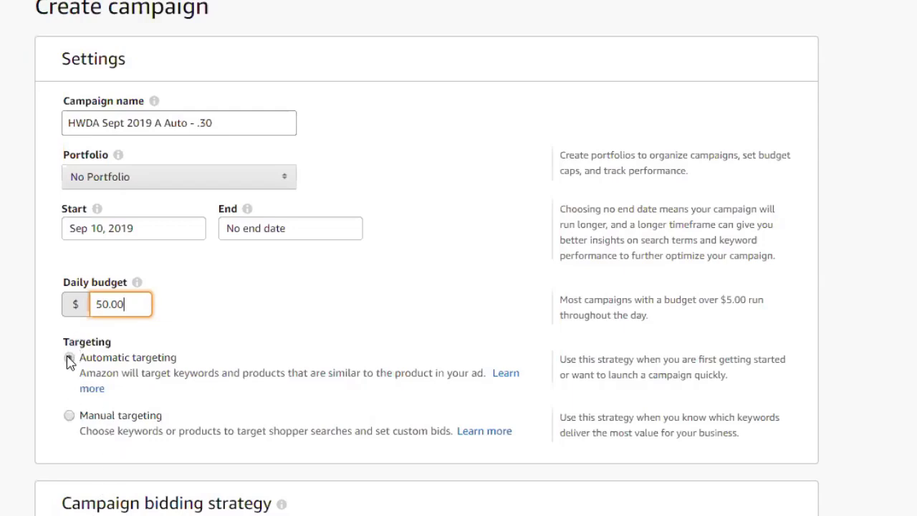
{"action": "left_click", "coordinate": [393, 329]}
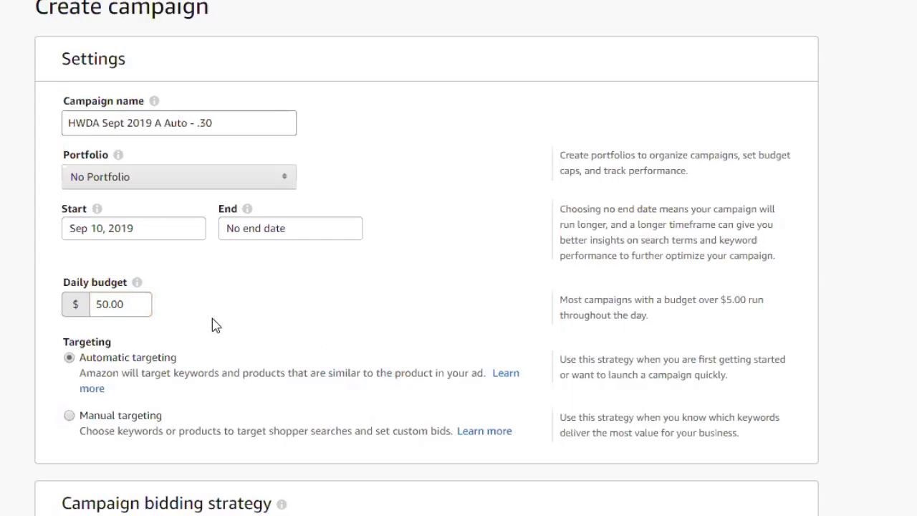
{"action": "scroll", "coordinate": [215, 325], "scroll_direction": "down", "scroll_amount": 2}
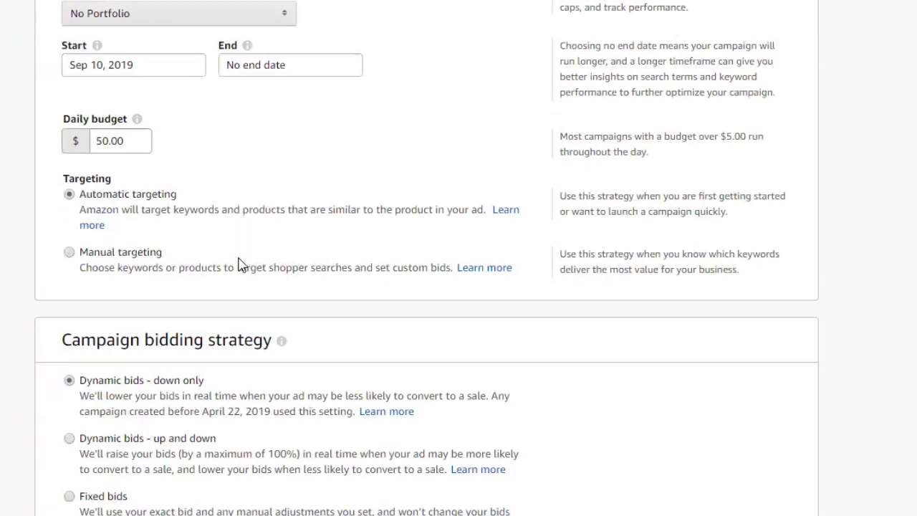
{"action": "scroll", "coordinate": [239, 264], "scroll_direction": "down", "scroll_amount": 3}
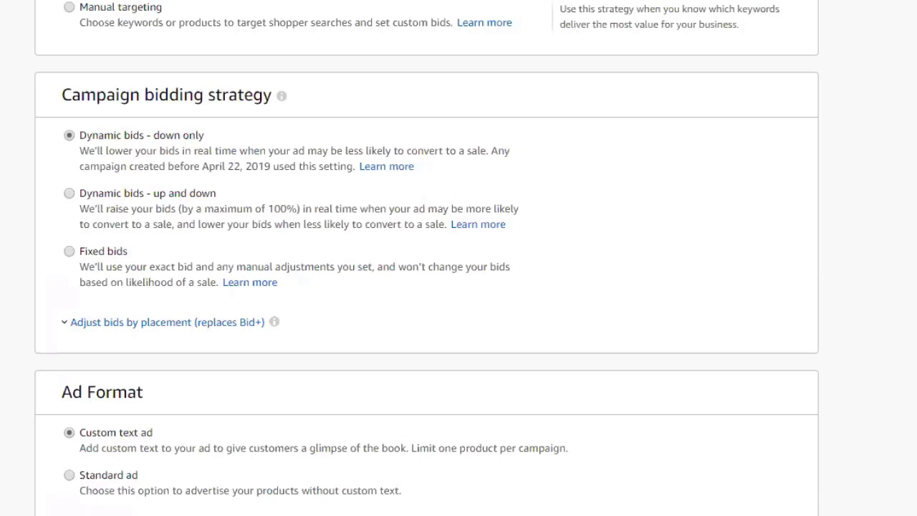
{"action": "scroll", "coordinate": [459, 258], "scroll_direction": "up", "scroll_amount": 5}
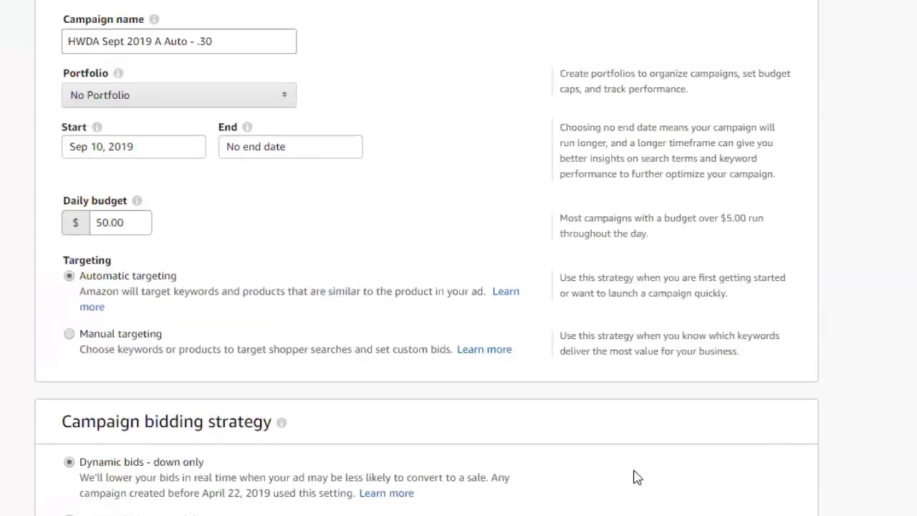
{"action": "scroll", "coordinate": [43, 445], "scroll_direction": "down", "scroll_amount": 3}
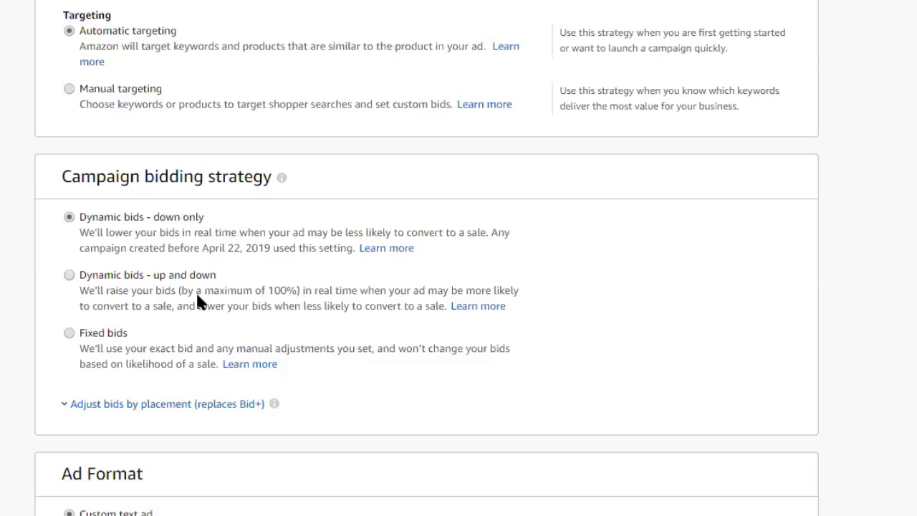
{"action": "scroll", "coordinate": [197, 298], "scroll_direction": "up", "scroll_amount": 5}
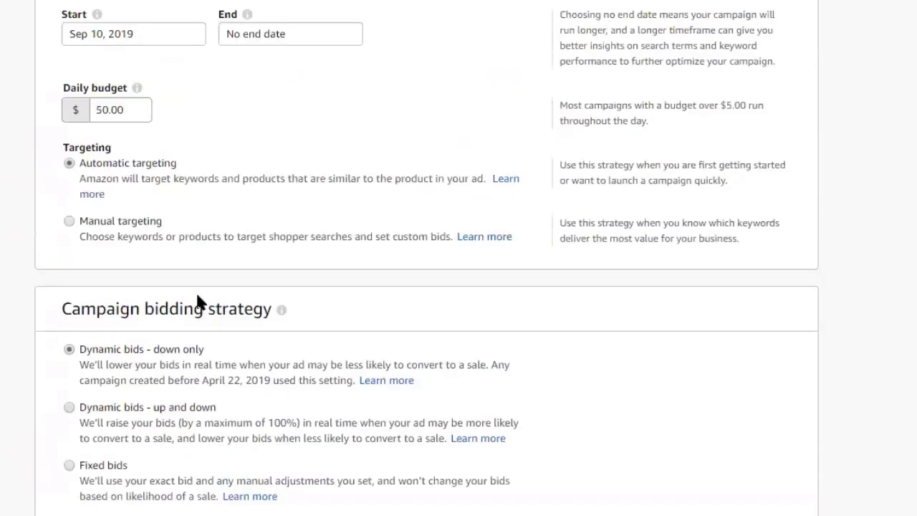
{"action": "scroll", "coordinate": [199, 297], "scroll_direction": "down", "scroll_amount": 3}
{"action": "scroll", "coordinate": [201, 329], "scroll_direction": "down", "scroll_amount": 1}
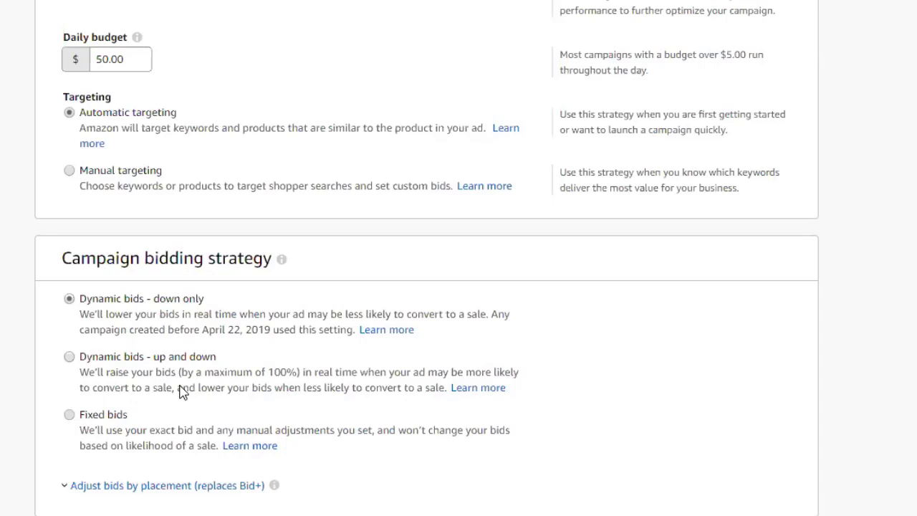
{"action": "scroll", "coordinate": [183, 374], "scroll_direction": "up", "scroll_amount": 4}
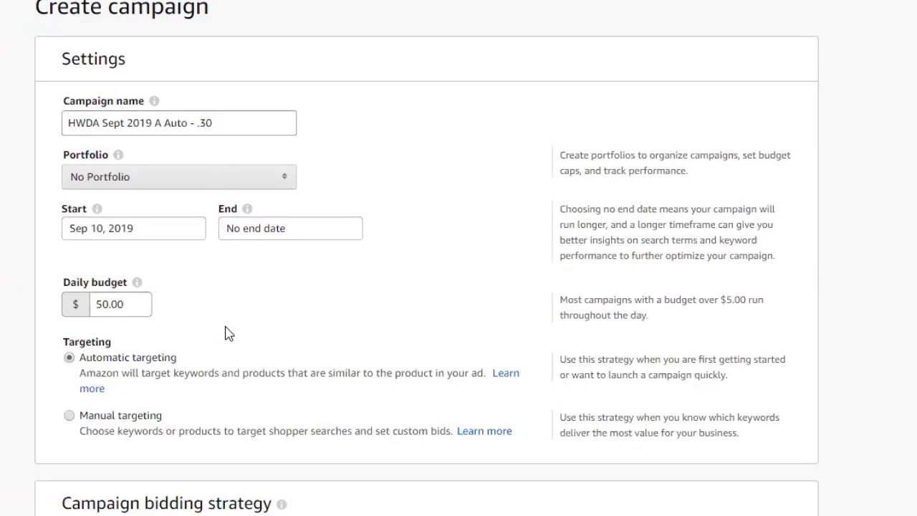
{"action": "scroll", "coordinate": [228, 332], "scroll_direction": "down", "scroll_amount": 3}
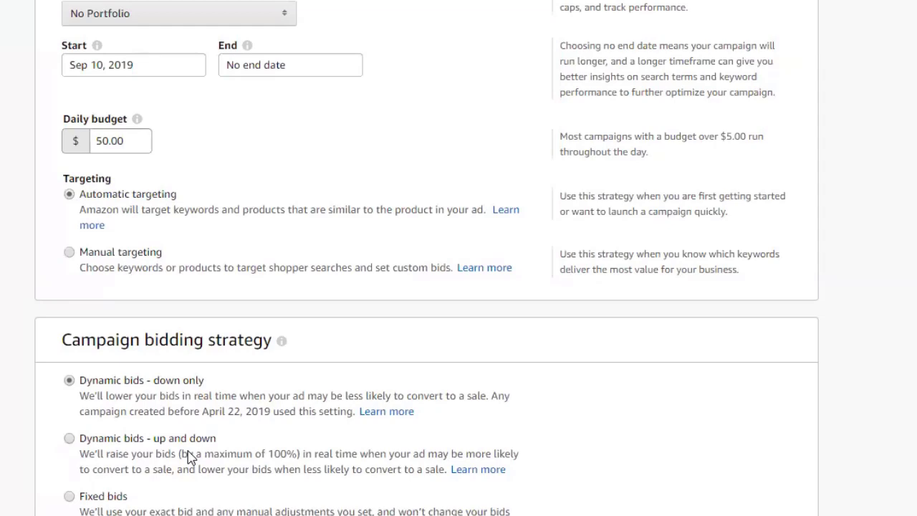
Expand the bid adjustments by placement to view the top of search and product pages percentages
{"action": "scroll", "coordinate": [190, 458], "scroll_direction": "down", "scroll_amount": 3}
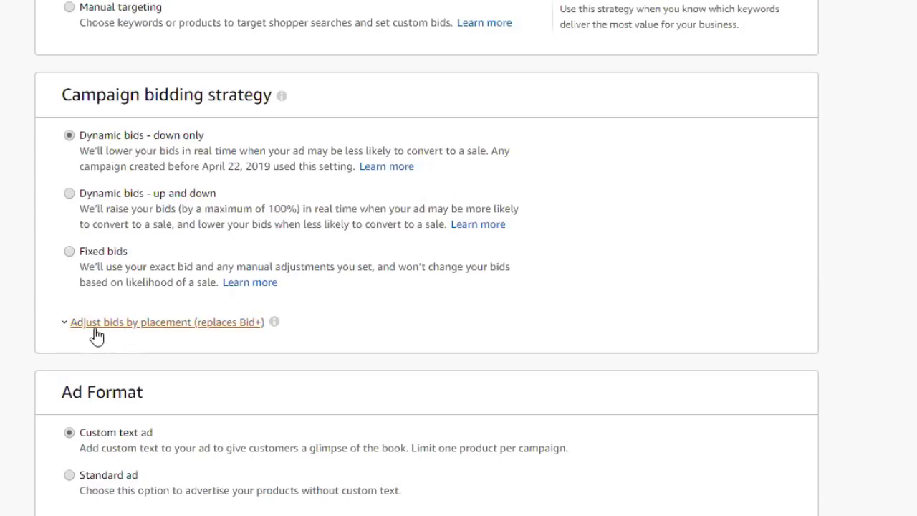
{"action": "left_click", "coordinate": [63, 326]}
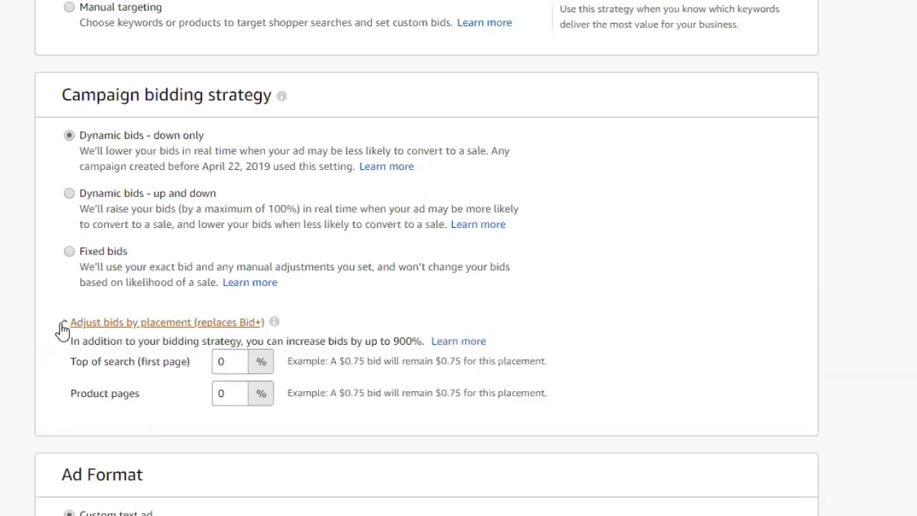
{"action": "scroll", "coordinate": [519, 284], "scroll_direction": "down", "scroll_amount": 1}
Examine the series, also-bought and sponsored product listings on the Dragon's Fury Kindle book page
{"action": "scroll", "coordinate": [519, 282], "scroll_direction": "down", "scroll_amount": 1}
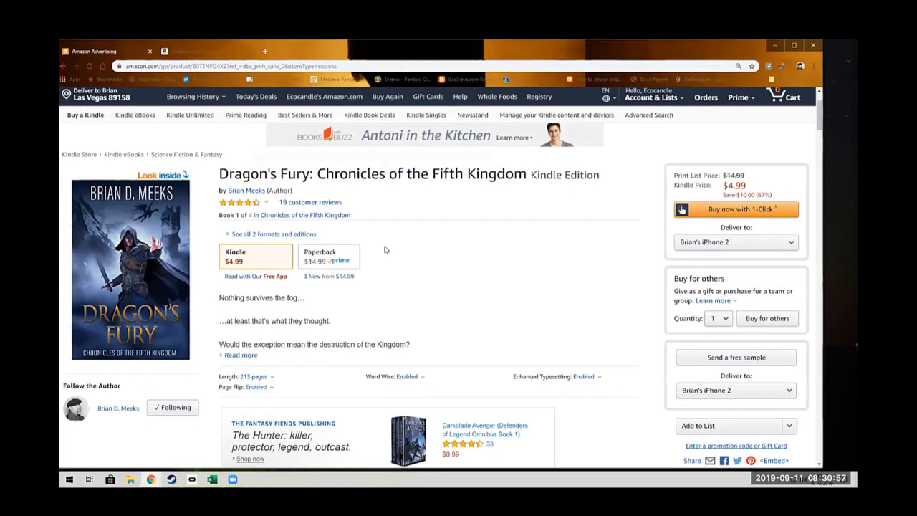
{"action": "scroll", "coordinate": [438, 248], "scroll_direction": "down", "scroll_amount": 1}
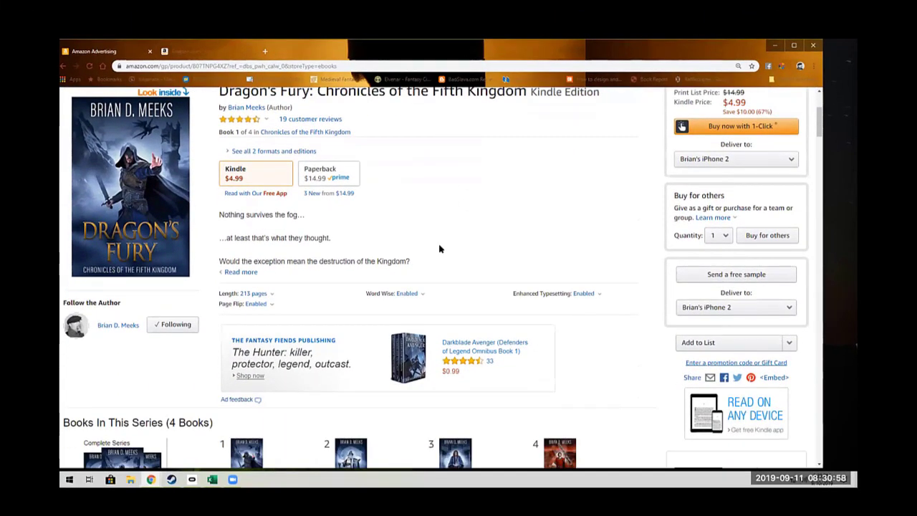
{"action": "scroll", "coordinate": [439, 248], "scroll_direction": "down", "scroll_amount": 2}
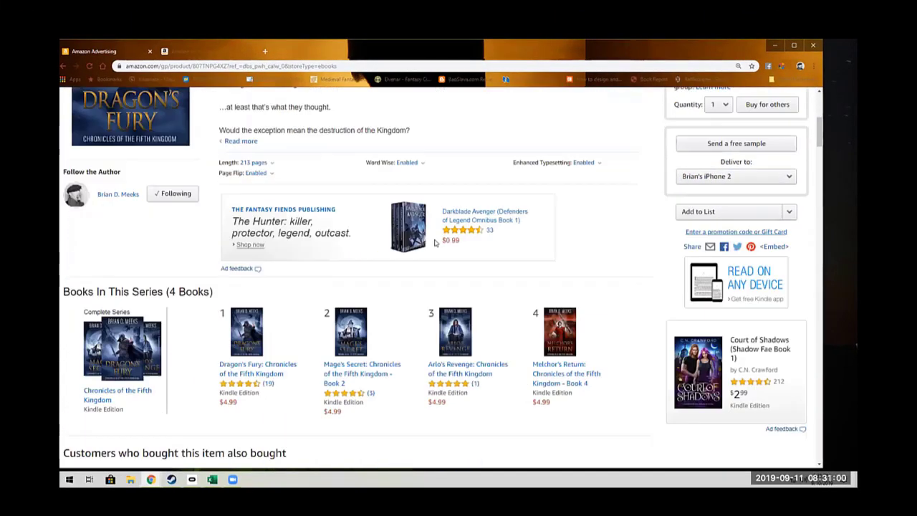
{"action": "scroll", "coordinate": [435, 244], "scroll_direction": "down", "scroll_amount": 4}
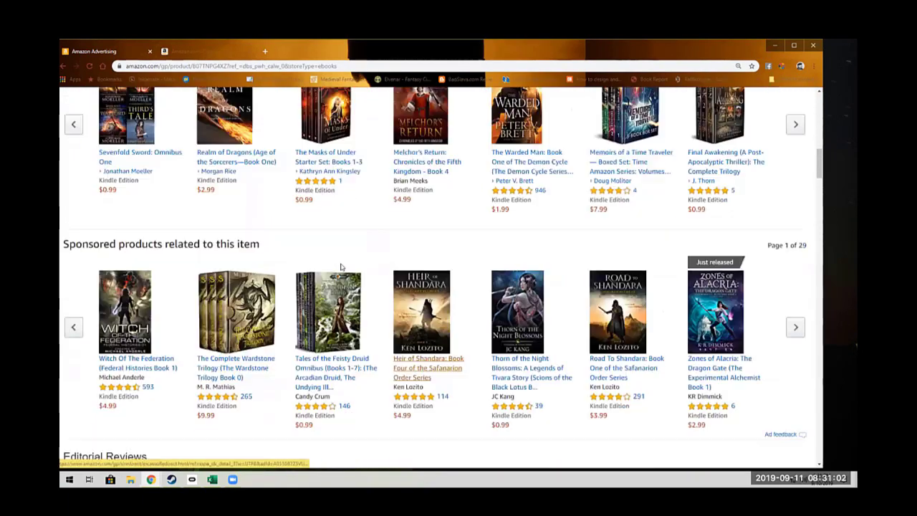
{"action": "scroll", "coordinate": [83, 166], "scroll_direction": "up", "scroll_amount": 2}
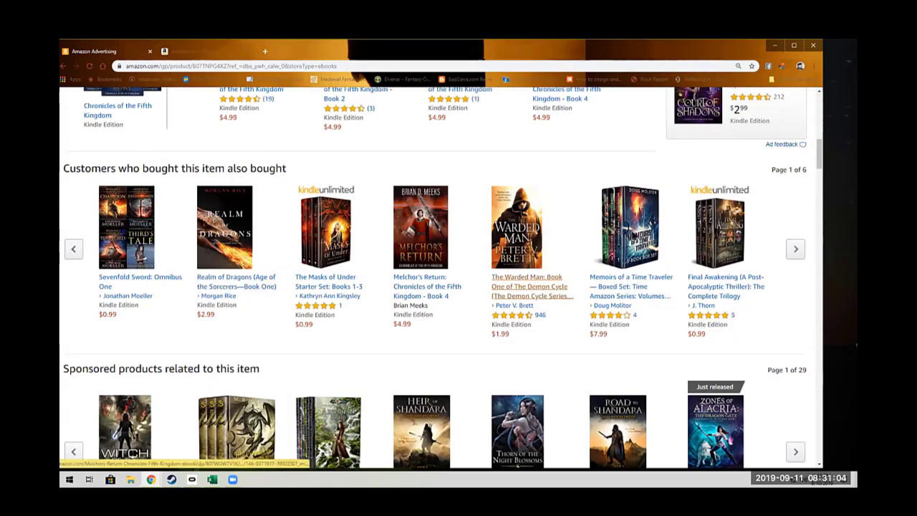
{"action": "scroll", "coordinate": [516, 186], "scroll_direction": "down", "scroll_amount": 3}
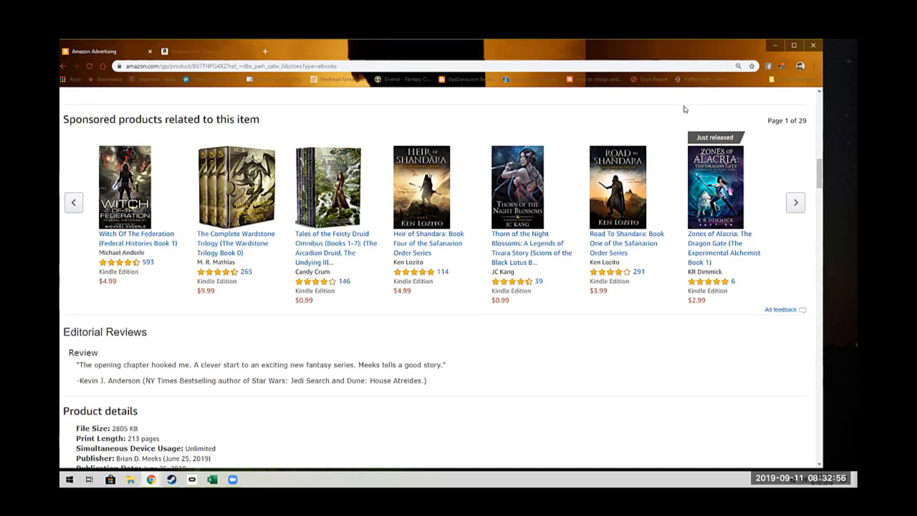
{"action": "scroll", "coordinate": [534, 310], "scroll_direction": "up", "scroll_amount": 3}
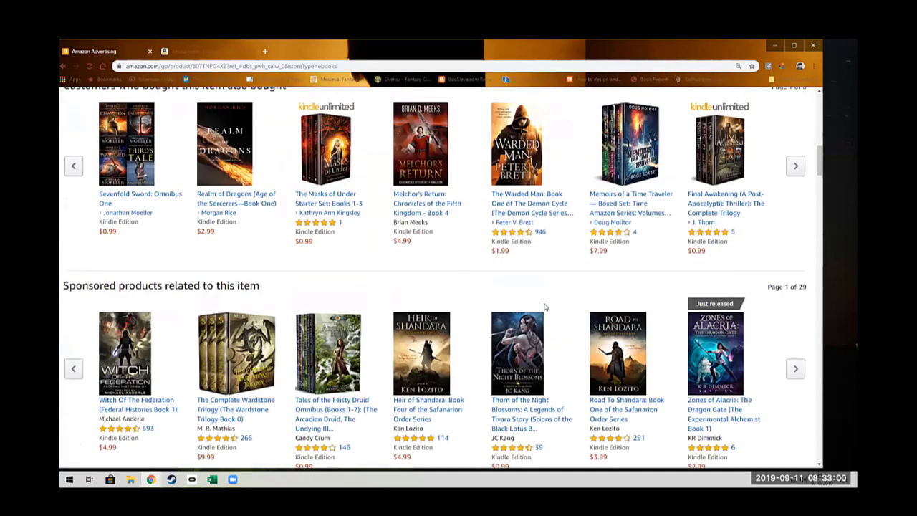
{"action": "scroll", "coordinate": [544, 306], "scroll_direction": "down", "scroll_amount": 1}
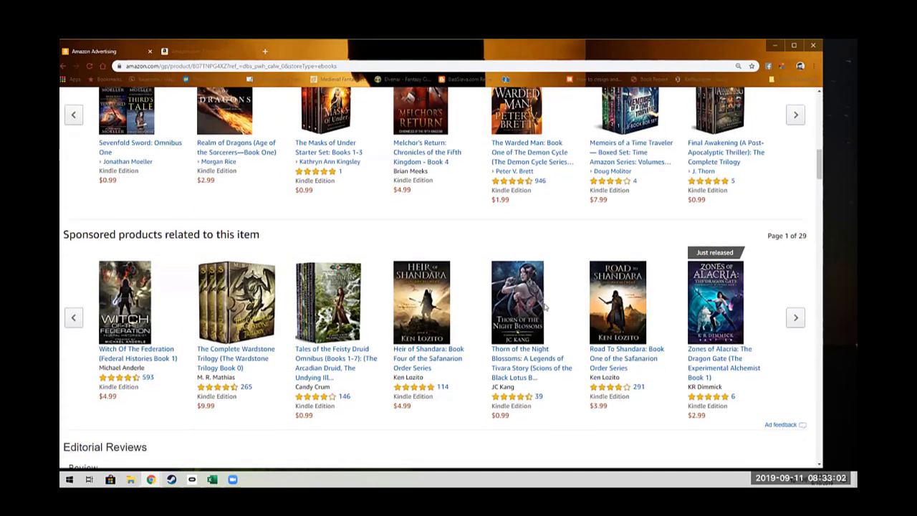
Page through the sponsored products related to the Dragon's Fury book to see which other titles are advertised there
{"action": "scroll", "coordinate": [545, 307], "scroll_direction": "down", "scroll_amount": 1}
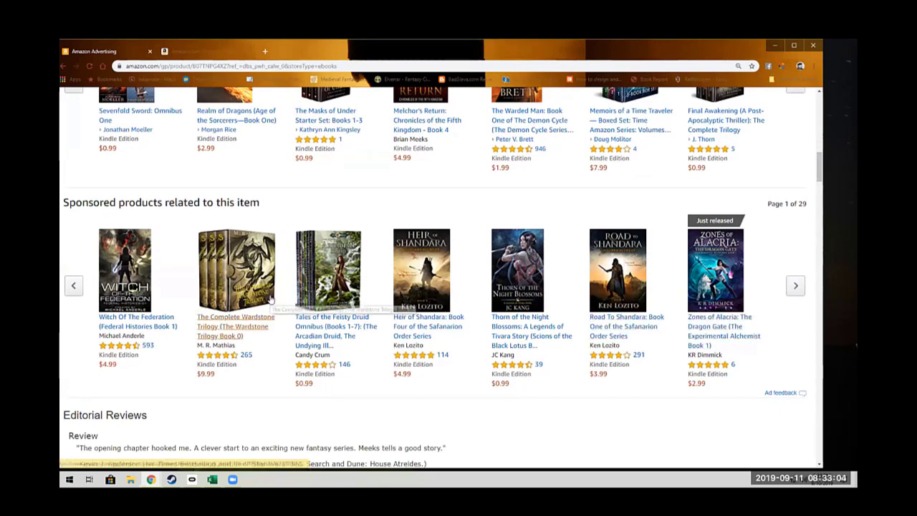
{"action": "left_click", "coordinate": [795, 287]}
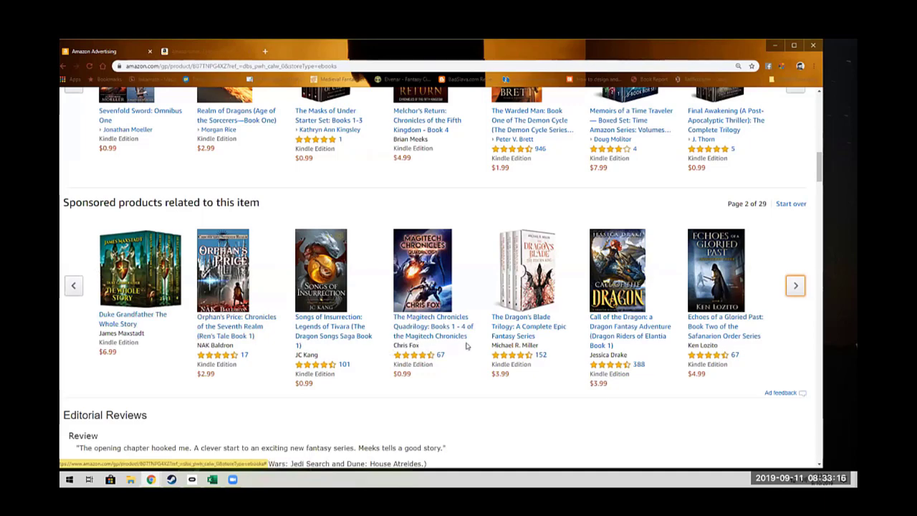
{"action": "left_click", "coordinate": [795, 286]}
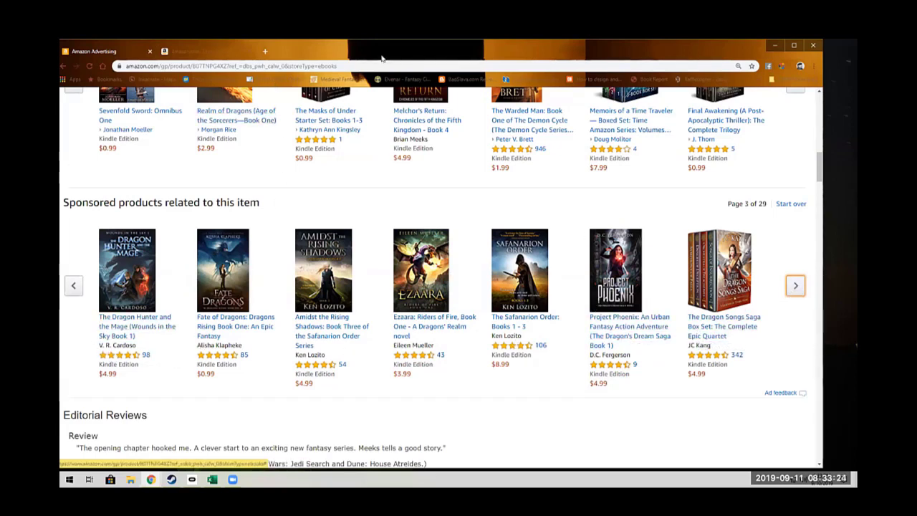
Return to the campaign form and review its settings, bidding strategies, placement adjustments and the custom text and standard ad formats
{"action": "key", "text": "ctrl+Tab"}
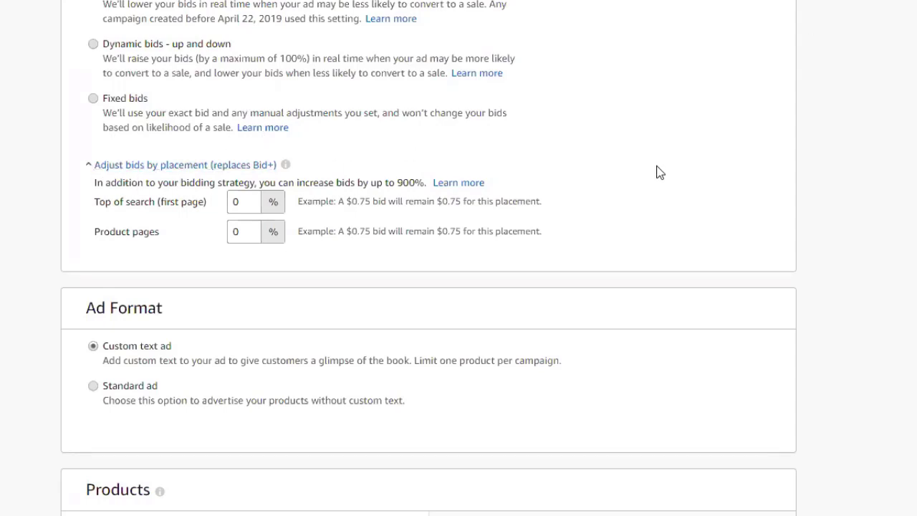
{"action": "scroll", "coordinate": [657, 166], "scroll_direction": "up", "scroll_amount": 3}
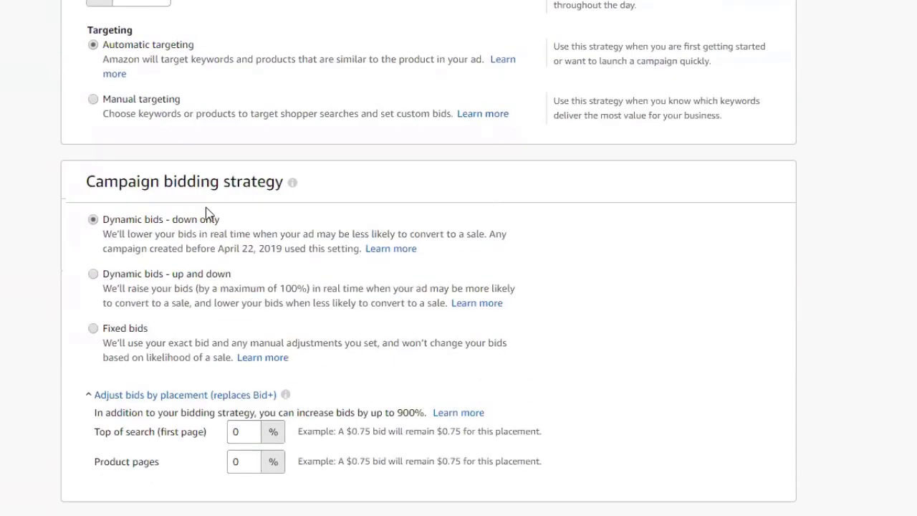
{"action": "scroll", "coordinate": [387, 286], "scroll_direction": "down", "scroll_amount": 1}
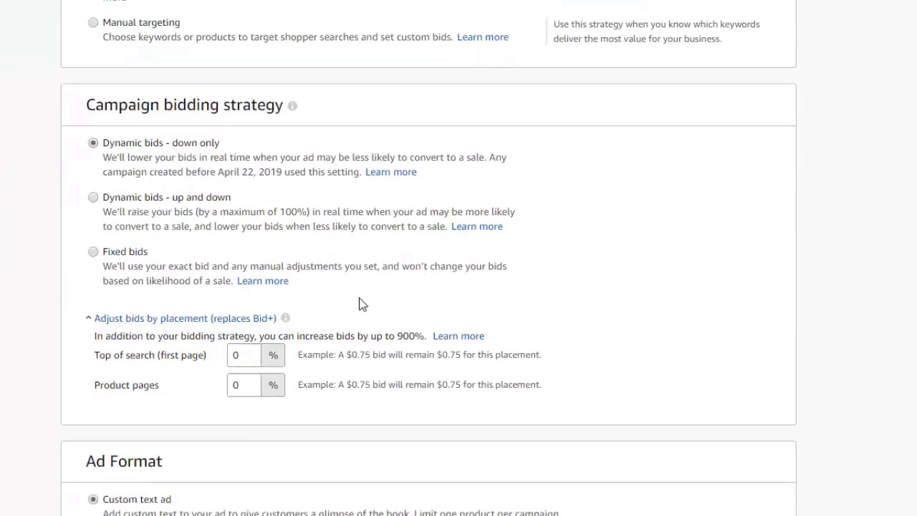
{"action": "scroll", "coordinate": [332, 338], "scroll_direction": "down", "scroll_amount": 2}
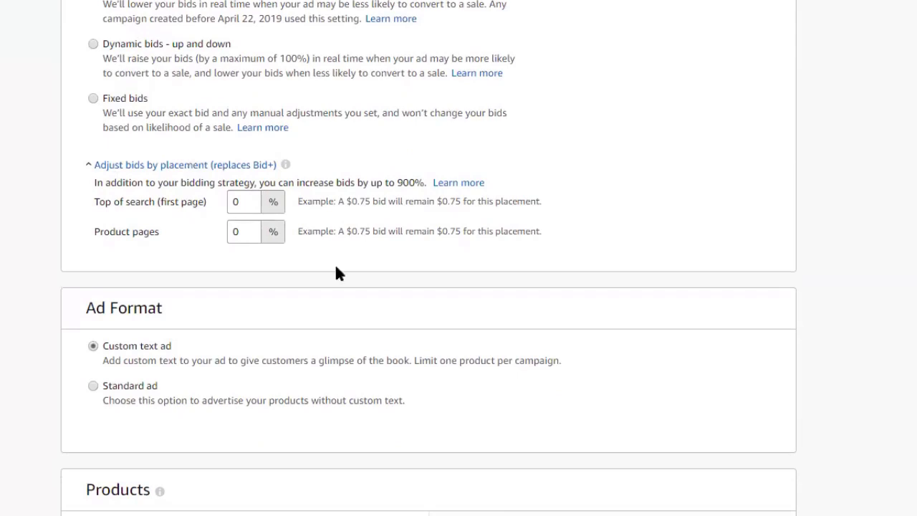
{"action": "scroll", "coordinate": [347, 255], "scroll_direction": "down", "scroll_amount": 3}
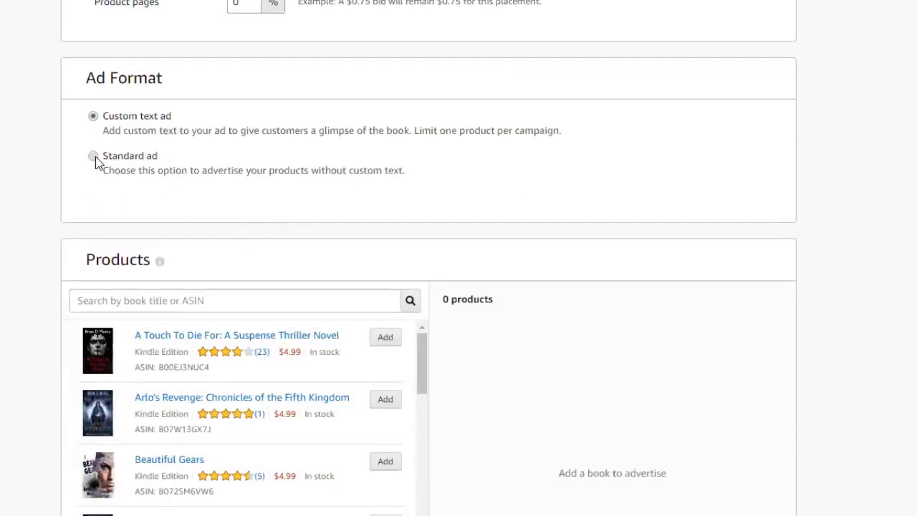
{"action": "scroll", "coordinate": [287, 180], "scroll_direction": "down", "scroll_amount": 1}
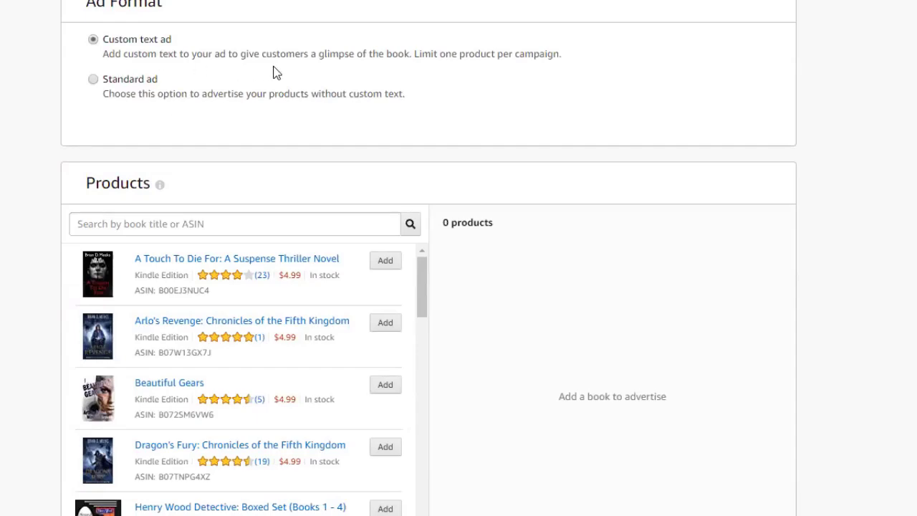
{"action": "scroll", "coordinate": [324, 95], "scroll_direction": "up", "scroll_amount": 10}
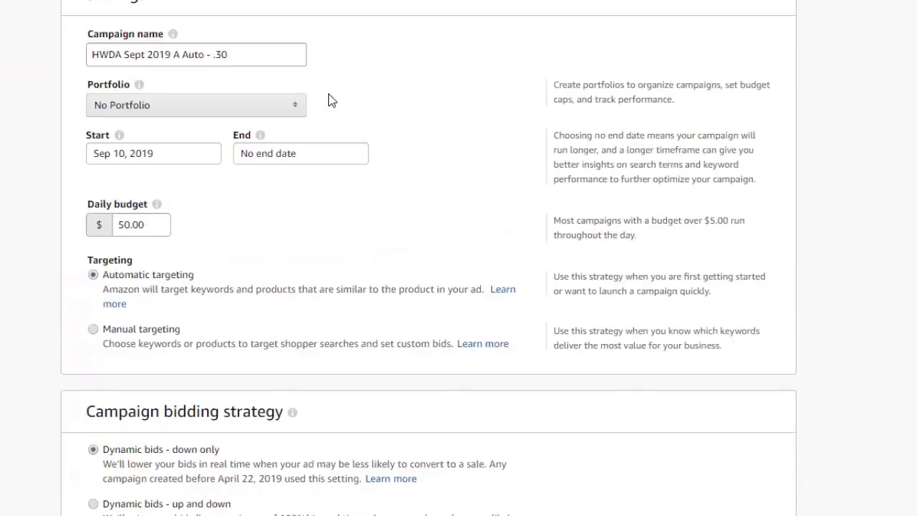
{"action": "scroll", "coordinate": [330, 98], "scroll_direction": "up", "scroll_amount": 1}
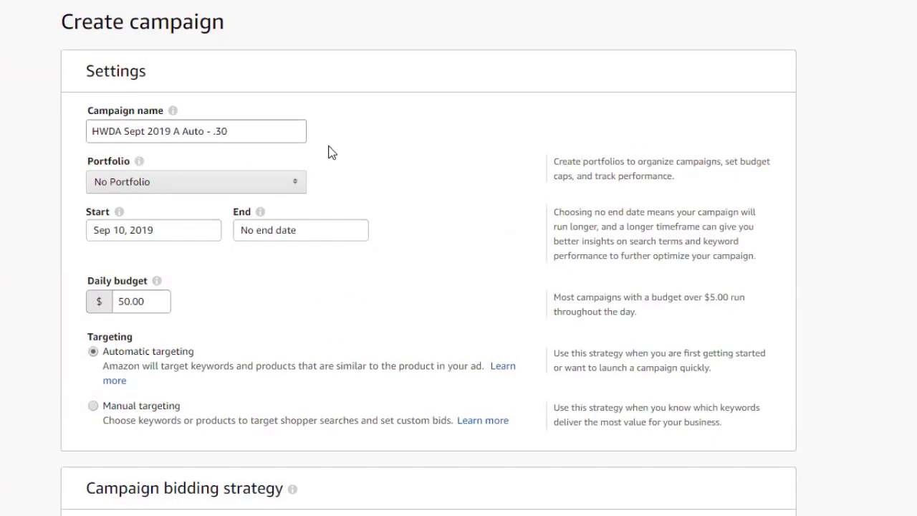
{"action": "scroll", "coordinate": [328, 149], "scroll_direction": "down", "scroll_amount": 1}
{"action": "scroll", "coordinate": [329, 151], "scroll_direction": "up", "scroll_amount": 1}
{"action": "scroll", "coordinate": [333, 151], "scroll_direction": "down", "scroll_amount": 13}
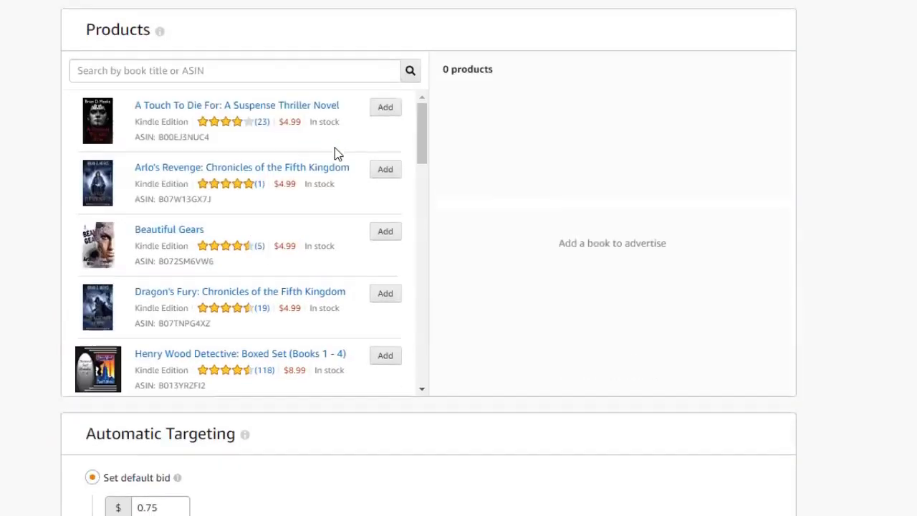
{"action": "scroll", "coordinate": [282, 125], "scroll_direction": "up", "scroll_amount": 4}
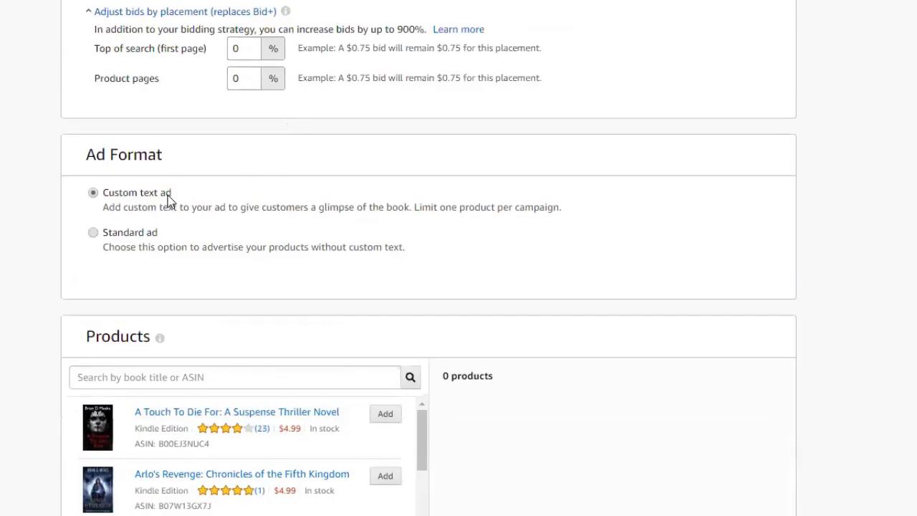
Add the Kindle edition of Henry Wood Detective Agency (Henry Wood Detective series Book 1) as the advertised product
{"action": "scroll", "coordinate": [204, 225], "scroll_direction": "down", "scroll_amount": 3}
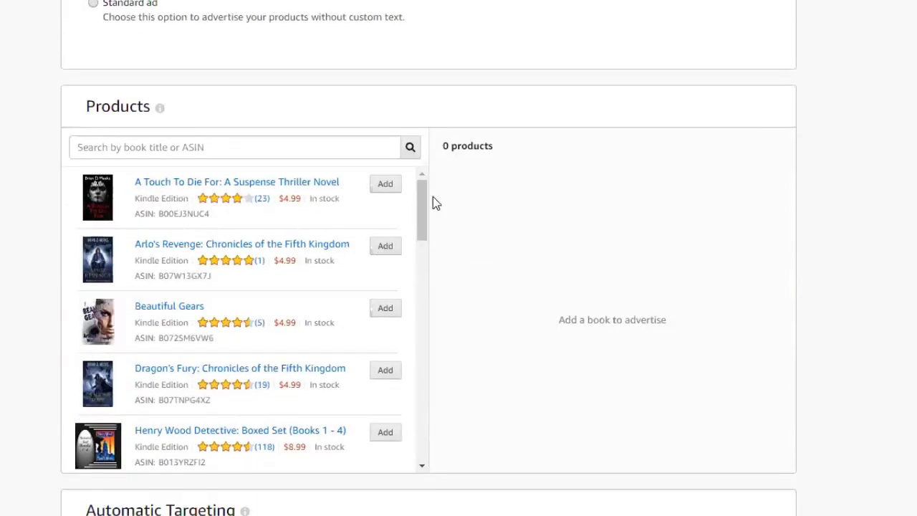
{"action": "left_click_drag", "start_coordinate": [423, 234], "coordinate": [426, 272]}
{"action": "left_click", "coordinate": [380, 190]}
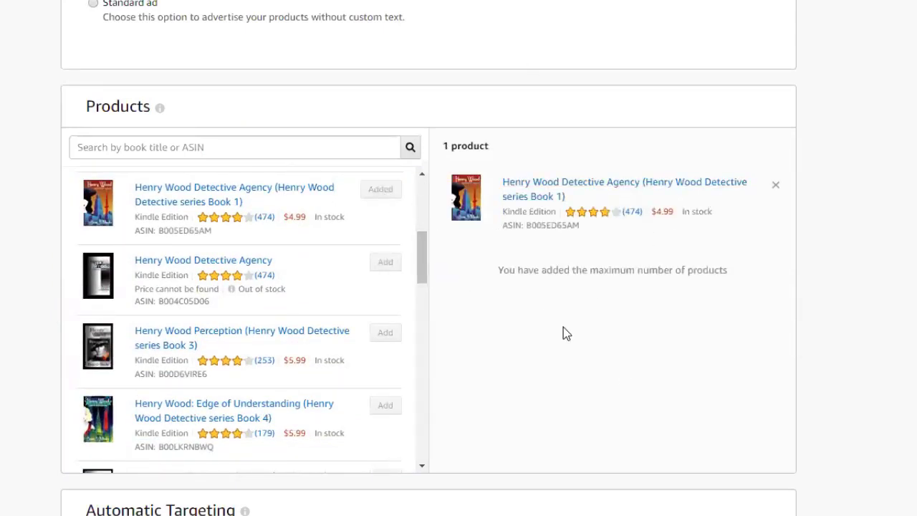
Set the default bid for automatic targeting to $0.30
{"action": "scroll", "coordinate": [362, 424], "scroll_direction": "down", "scroll_amount": 3}
{"action": "scroll", "coordinate": [737, 319], "scroll_direction": "down", "scroll_amount": 1}
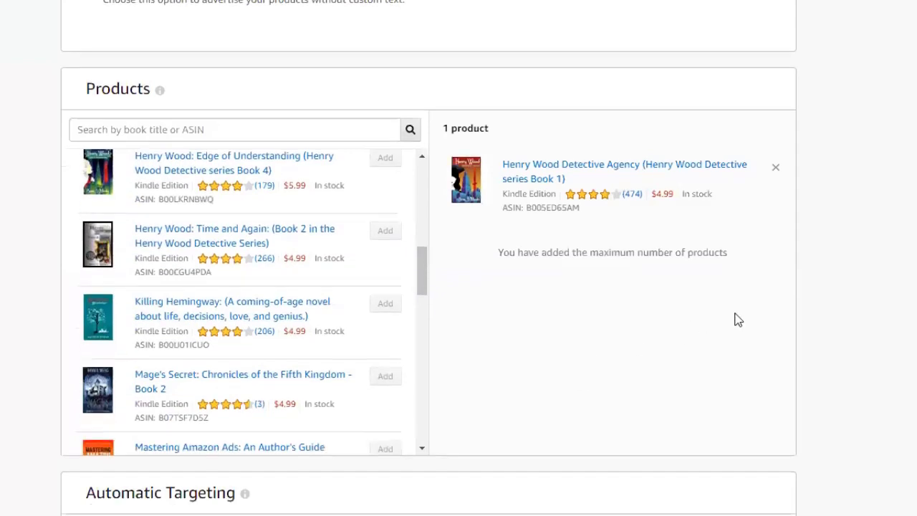
{"action": "scroll", "coordinate": [739, 319], "scroll_direction": "down", "scroll_amount": 5}
{"action": "mouse_move", "coordinate": [177, 171]}
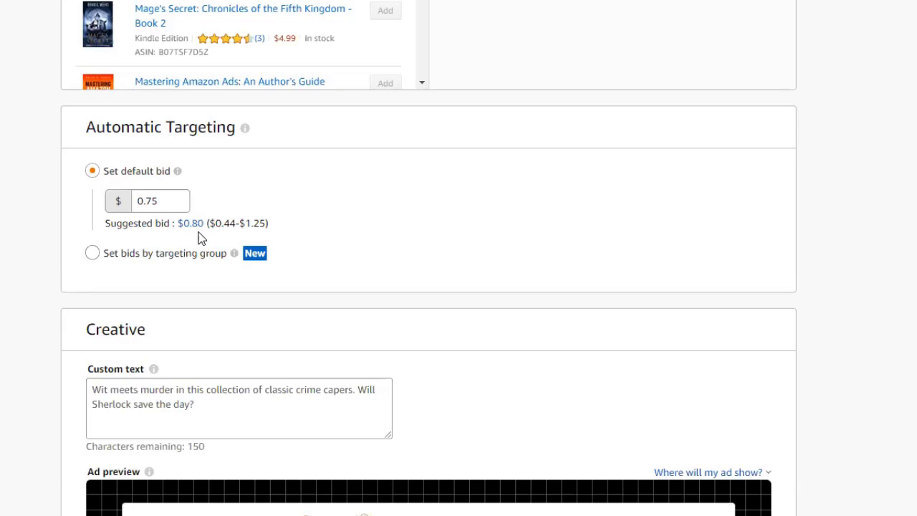
{"action": "left_click_drag", "start_coordinate": [174, 201], "coordinate": [108, 207]}
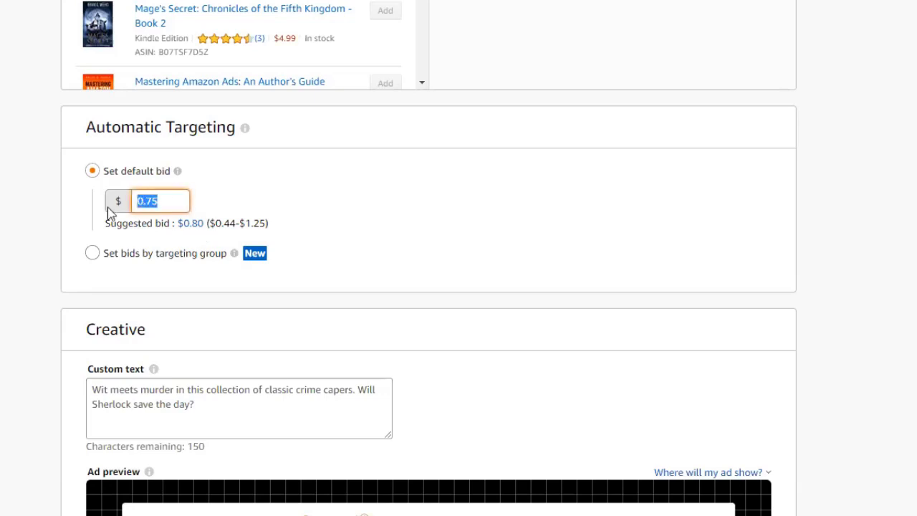
{"action": "type", "text": ".30"}
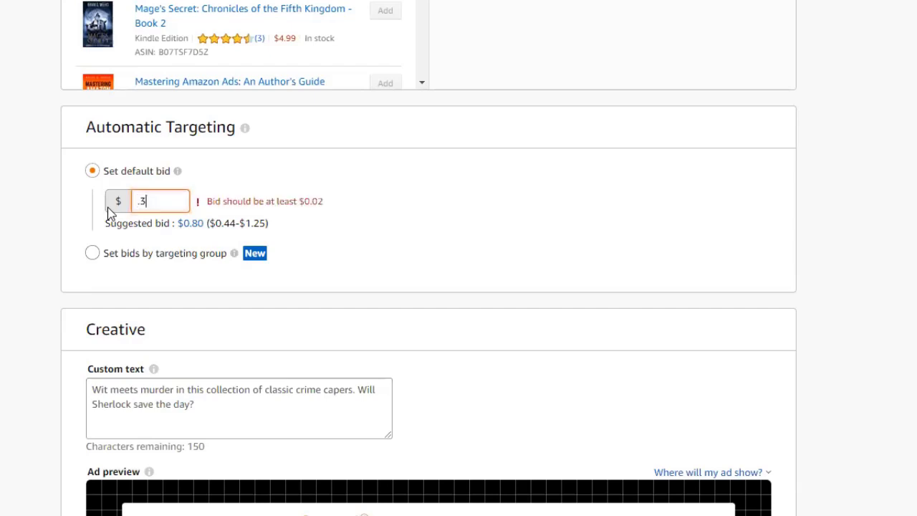
{"action": "left_click", "coordinate": [333, 218]}
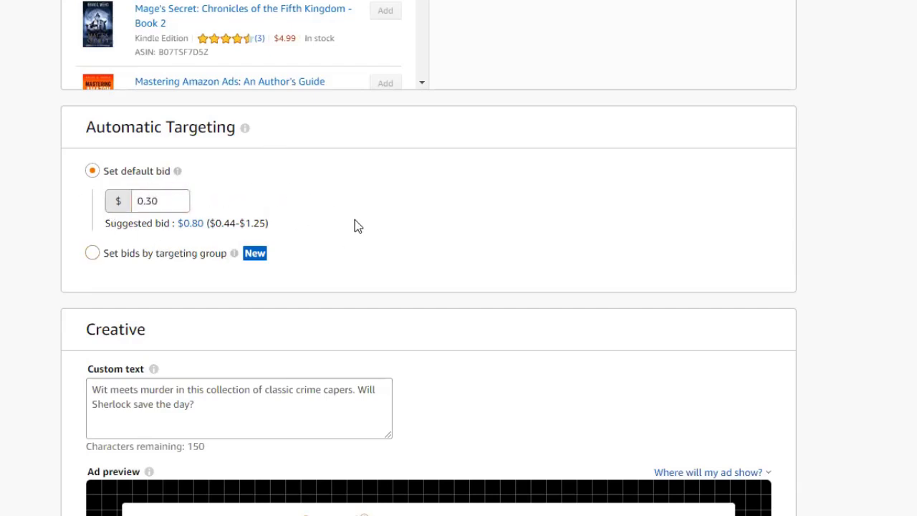
Enter the custom ad text "Henry loves a challenge. But will this new case, and his new client, get him killed?"
{"action": "scroll", "coordinate": [356, 227], "scroll_direction": "down", "scroll_amount": 3}
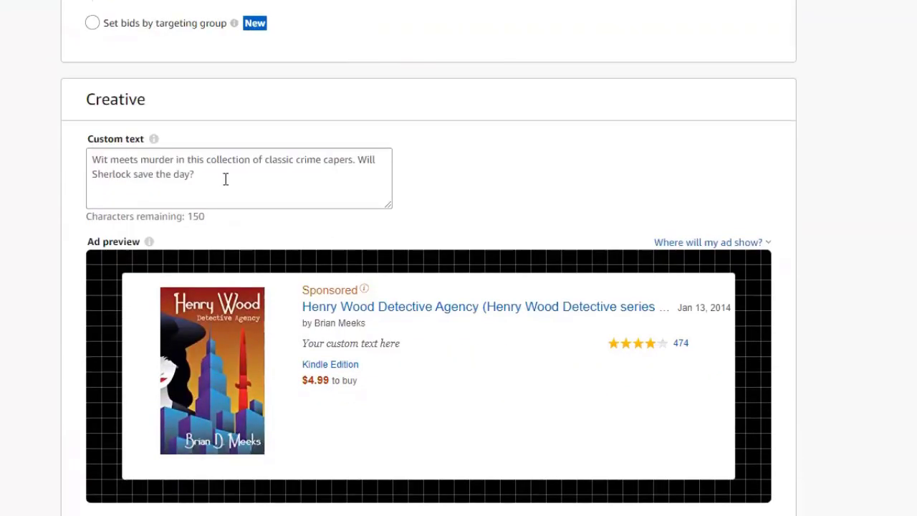
{"action": "left_click", "coordinate": [89, 159]}
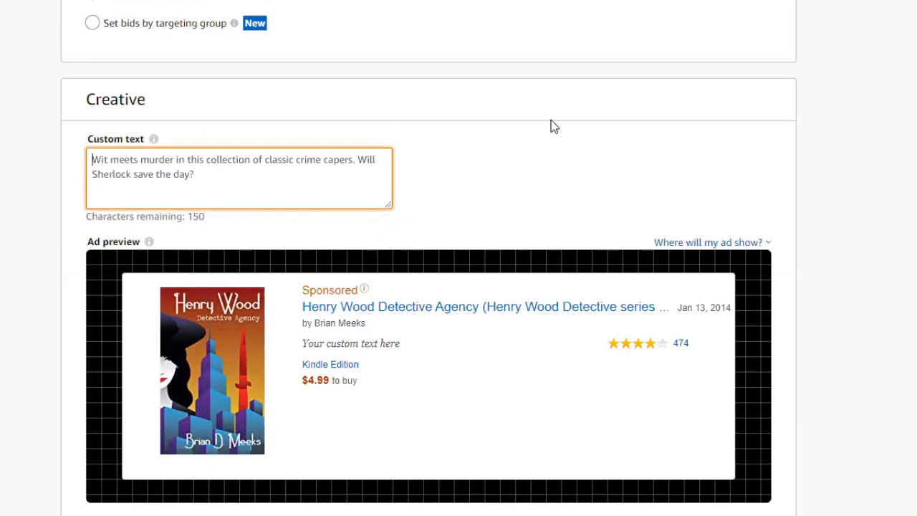
{"action": "scroll", "coordinate": [551, 124], "scroll_direction": "up", "scroll_amount": 2}
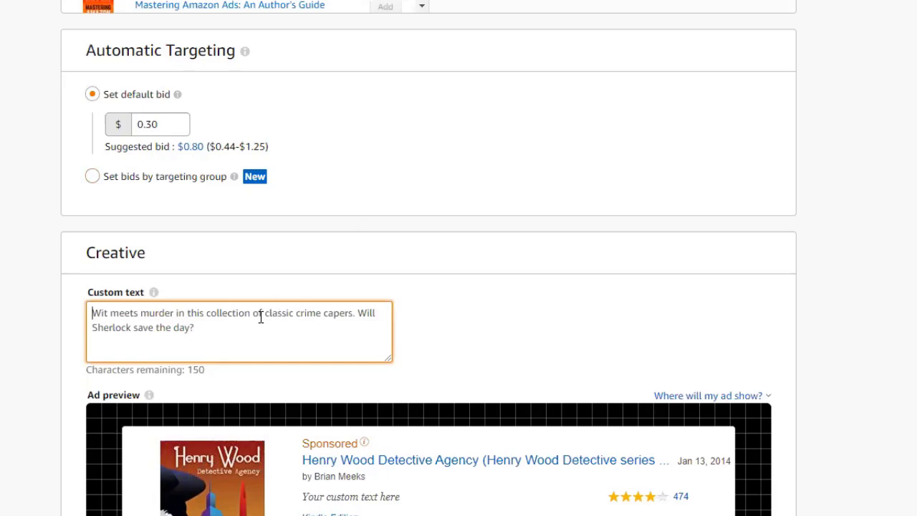
{"action": "type", "text": "Henry "}
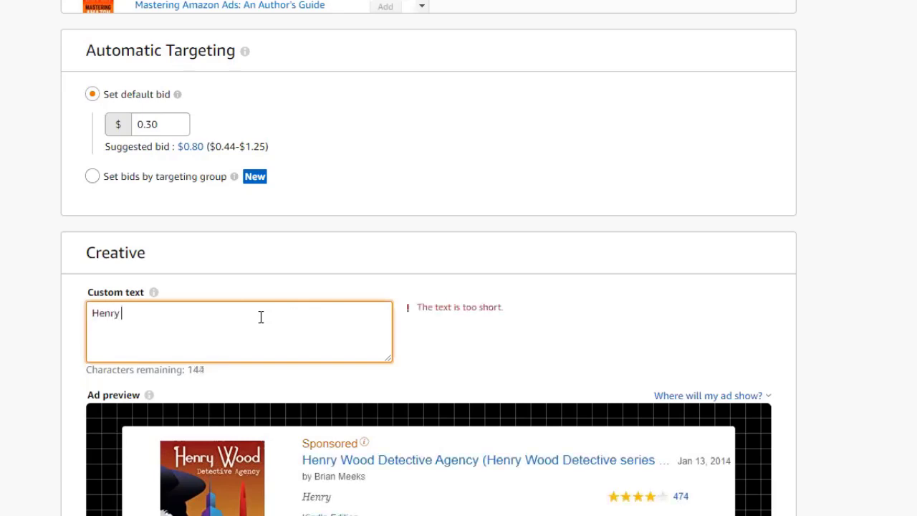
{"action": "type", "text": "loves a challenge. B"}
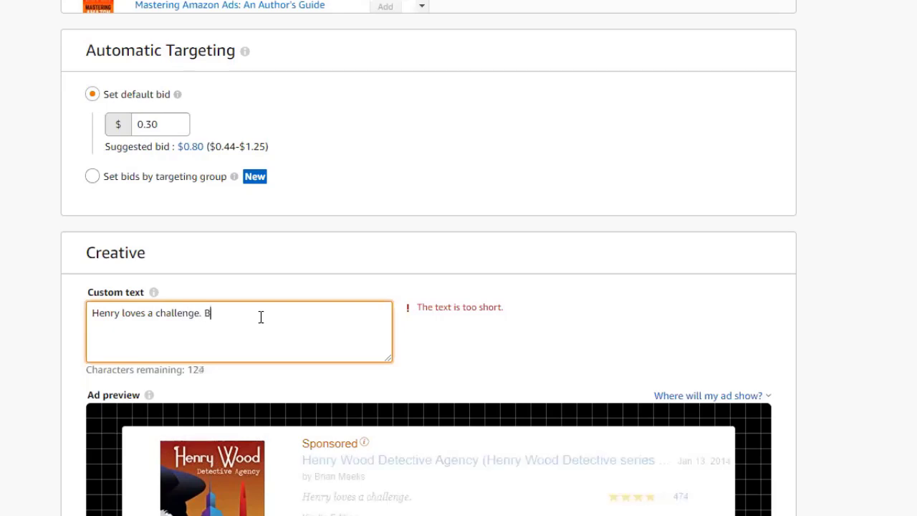
{"action": "type", "text": "ut will this new"}
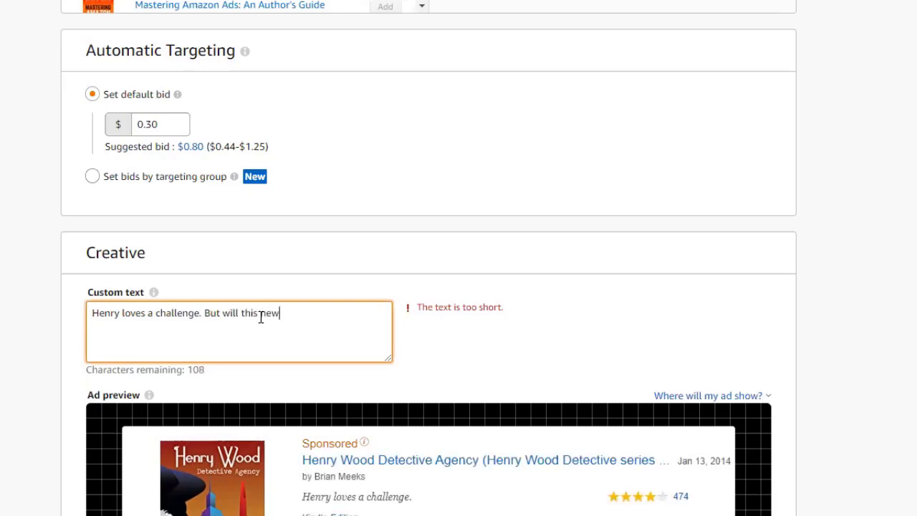
{"action": "type", "text": " case, and "}
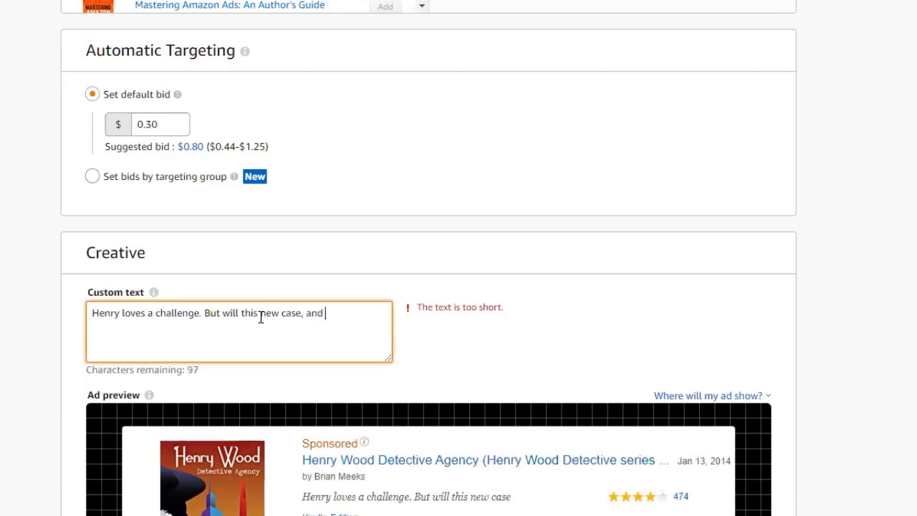
{"action": "type", "text": "his new client, wit"}
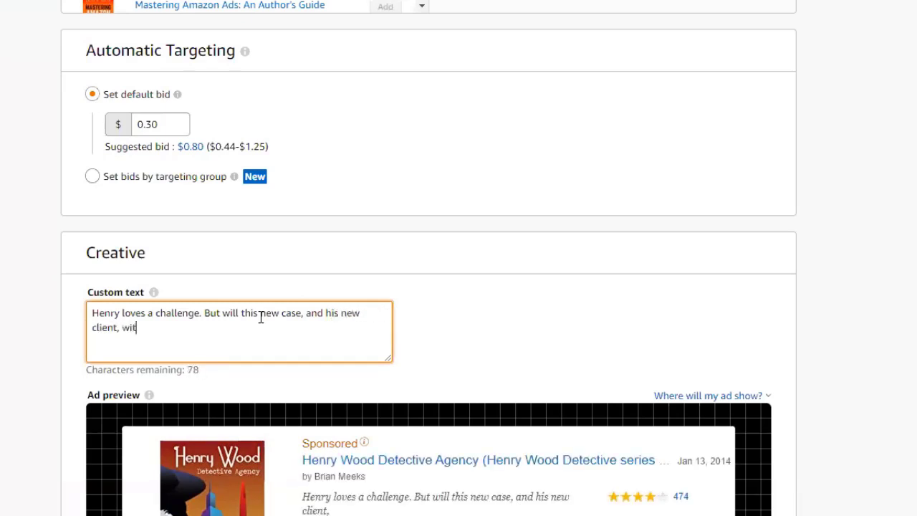
{"action": "key", "text": "BackSpace"}
{"action": "key", "text": "BackSpace"}
{"action": "key", "text": "BackSpace"}
{"action": "type", "text": "get him killed?"}
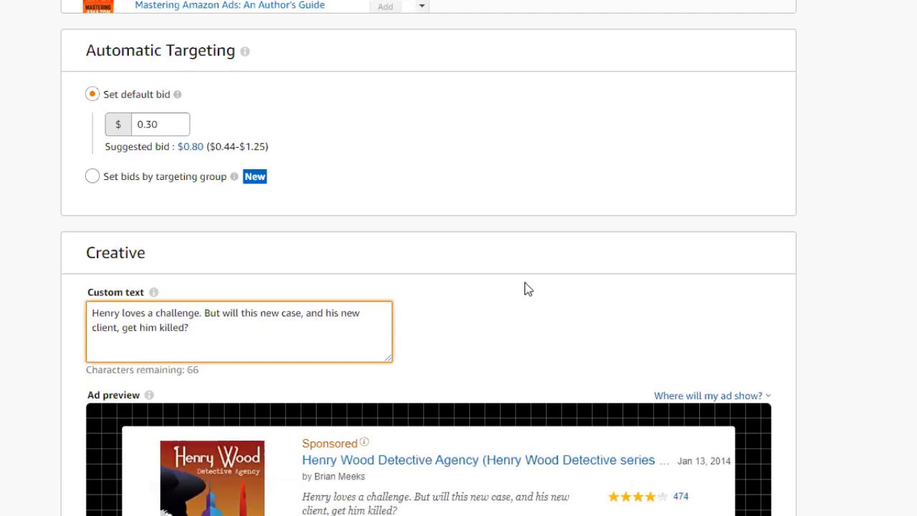
Replace the custom ad text with "Dames could be trouble. Will this one get Henry in over his head with Tommy "The Knife"?"
{"action": "scroll", "coordinate": [526, 289], "scroll_direction": "down", "scroll_amount": 2}
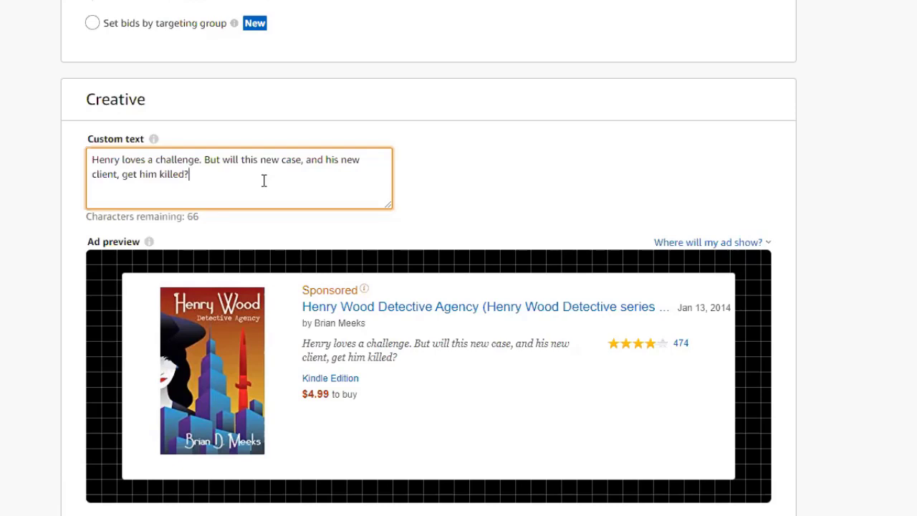
{"action": "key", "text": "shift+Up"}
{"action": "key", "text": "shift+Up"}
{"action": "key", "text": "BackSpace"}
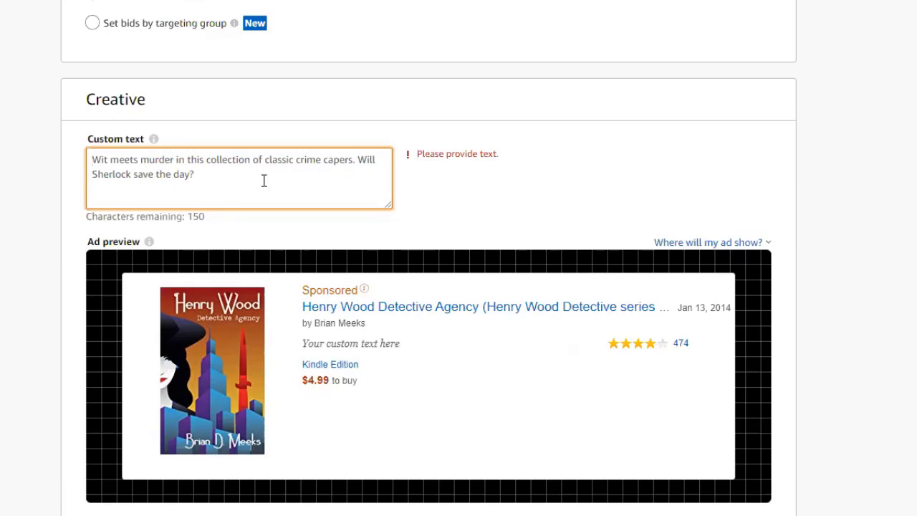
{"action": "type", "text": "Dames "}
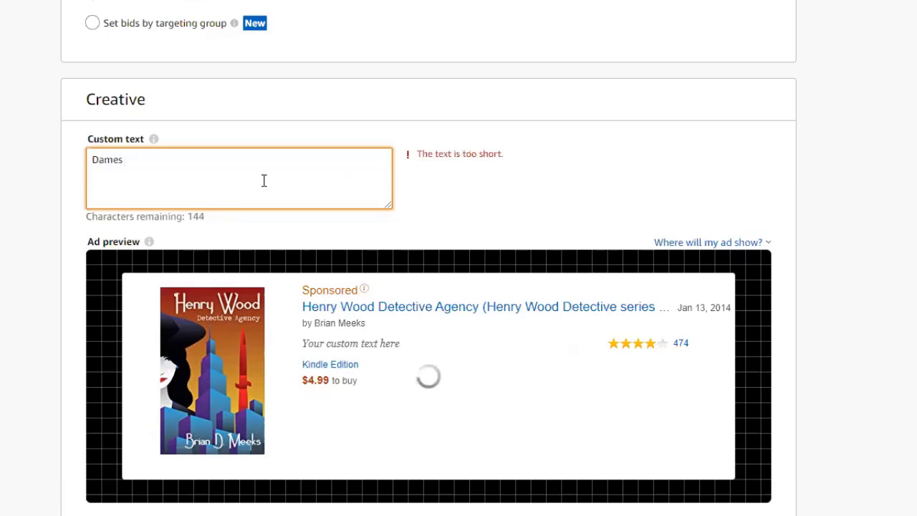
{"action": "type", "text": "c"}
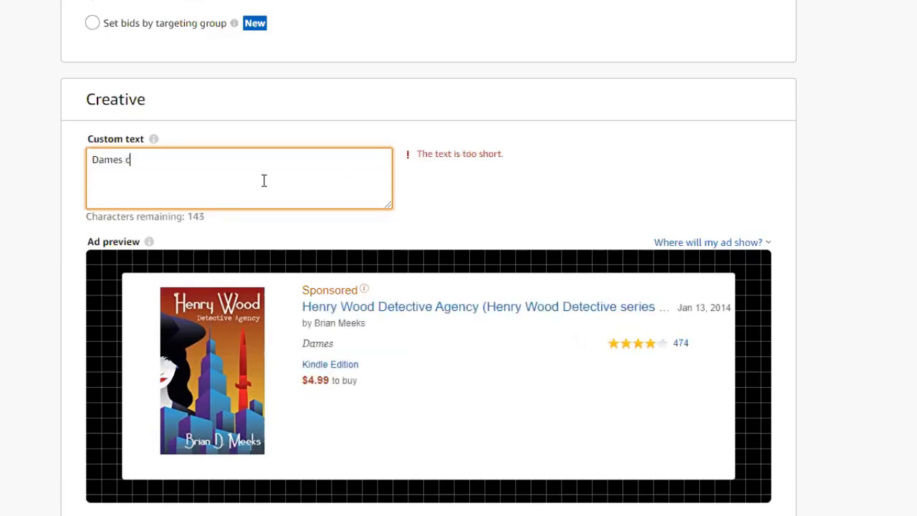
{"action": "type", "text": "ould be trouble."}
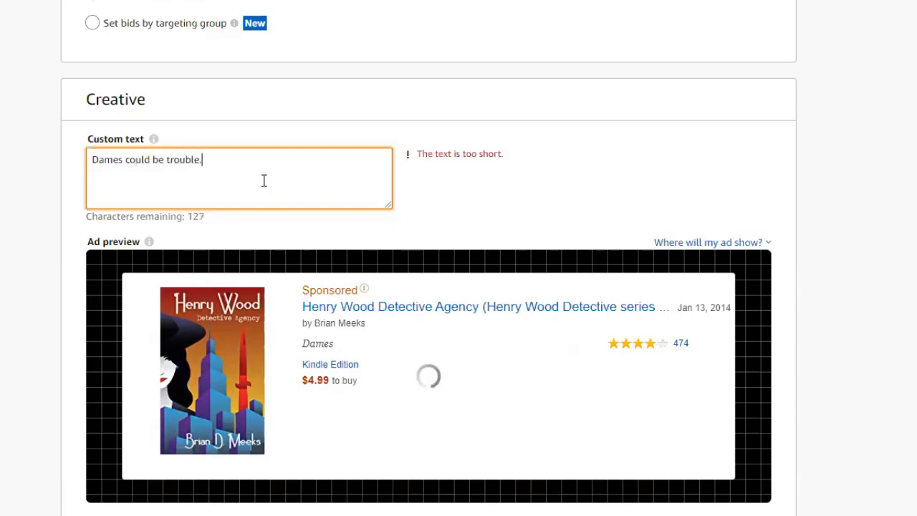
{"action": "type", "text": " Will t"}
{"action": "type", "text": "one "}
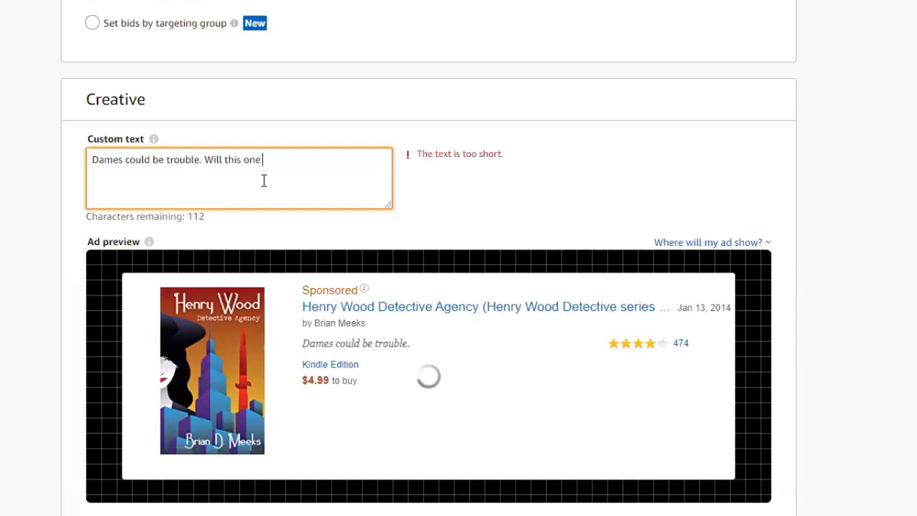
{"action": "type", "text": "get Henry in "}
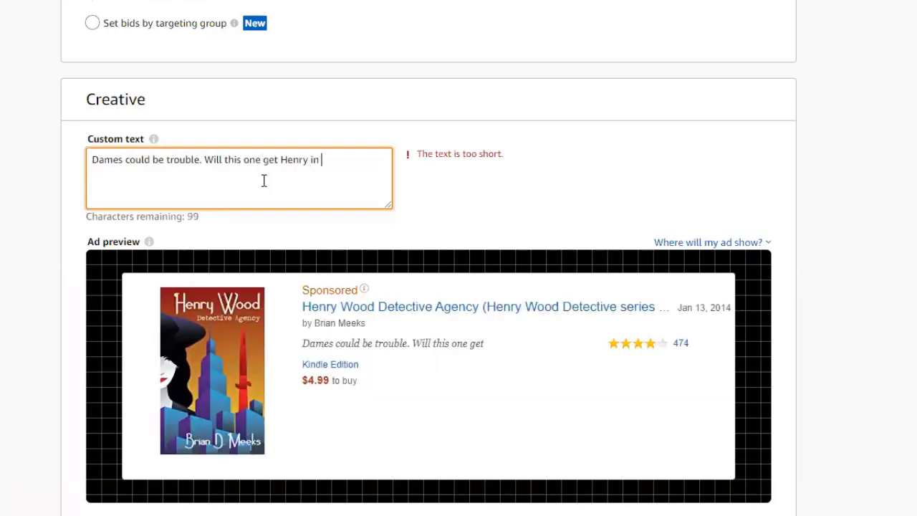
{"action": "type", "text": "over his head with"}
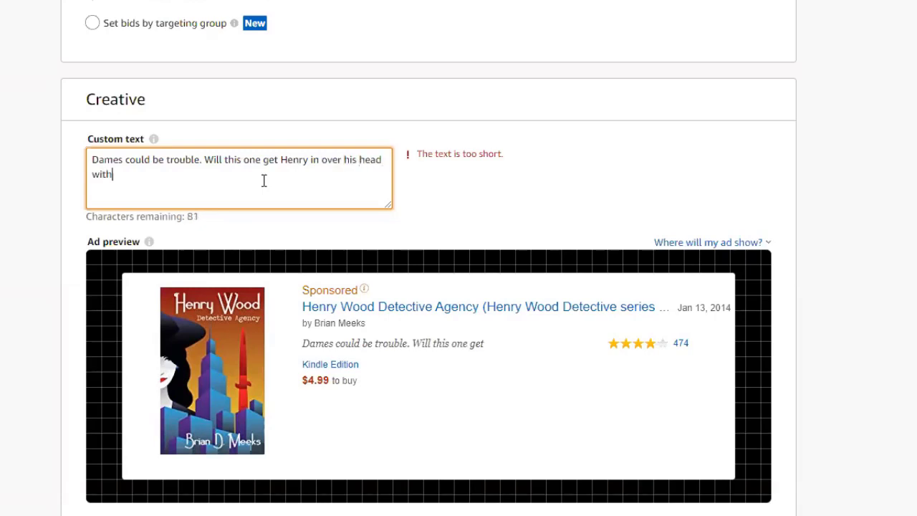
{"action": "type", "text": " Tommy \"Th"}
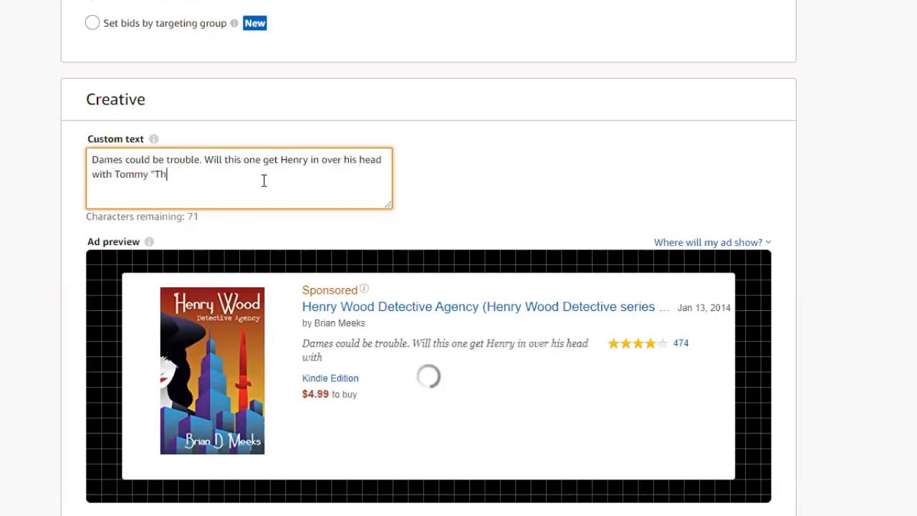
{"action": "type", "text": "e Knife\"?"}
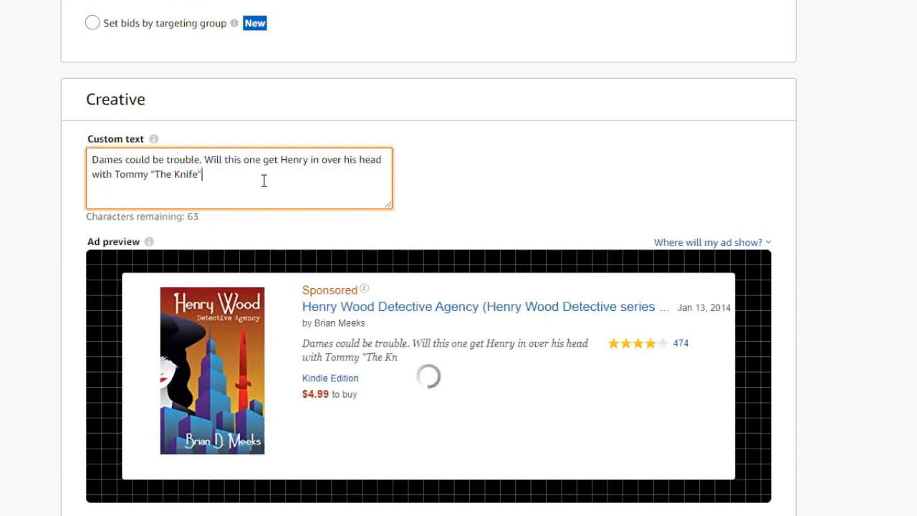
{"action": "type", "text": " Hi"}
{"action": "key", "text": "BackSpace"}
{"action": "key", "text": "BackSpace"}
{"action": "key", "text": "BackSpace"}
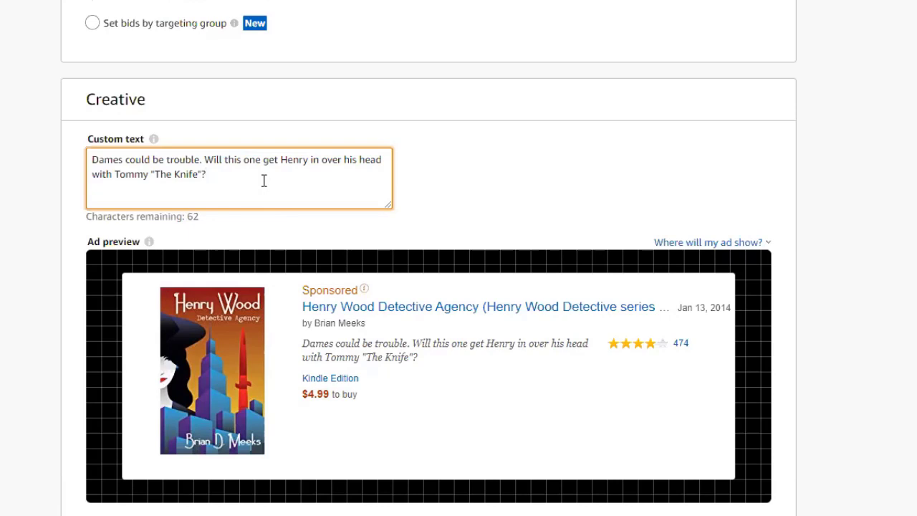
{"action": "left_click", "coordinate": [545, 187]}
{"action": "scroll", "coordinate": [545, 187], "scroll_direction": "down", "scroll_amount": 1}
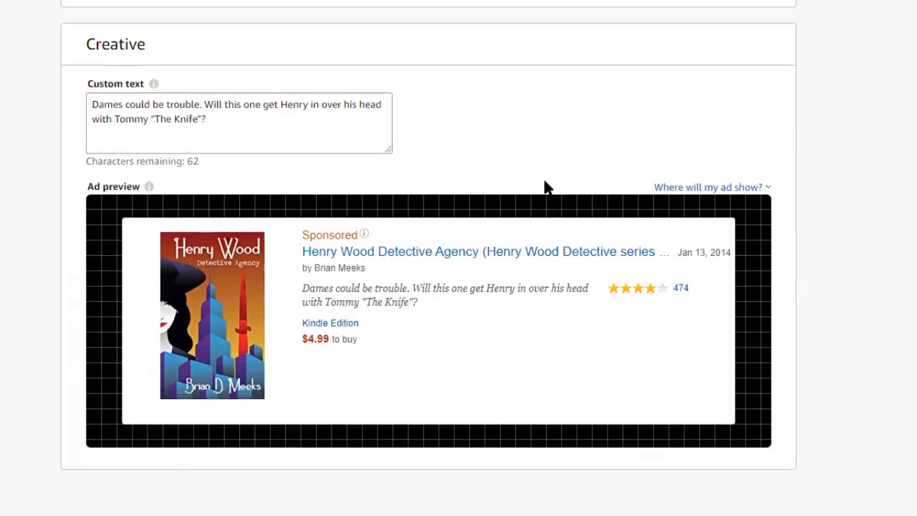
Review the campaign's default bid, advertised product and bidding strategy, and launch the campaign
{"action": "scroll", "coordinate": [520, 304], "scroll_direction": "up", "scroll_amount": 5}
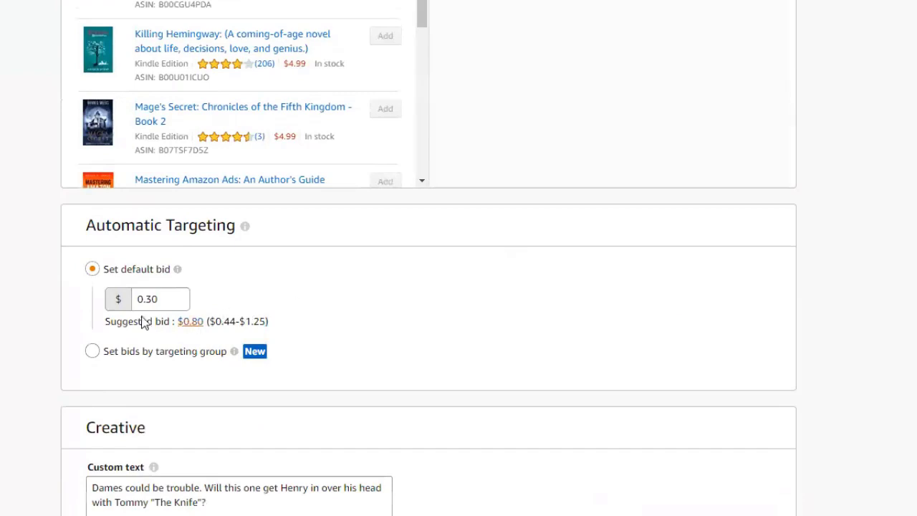
{"action": "scroll", "coordinate": [346, 305], "scroll_direction": "up", "scroll_amount": 4}
{"action": "scroll", "coordinate": [685, 282], "scroll_direction": "down", "scroll_amount": 4}
{"action": "scroll", "coordinate": [653, 446], "scroll_direction": "down", "scroll_amount": 4}
{"action": "scroll", "coordinate": [322, 177], "scroll_direction": "up", "scroll_amount": 5}
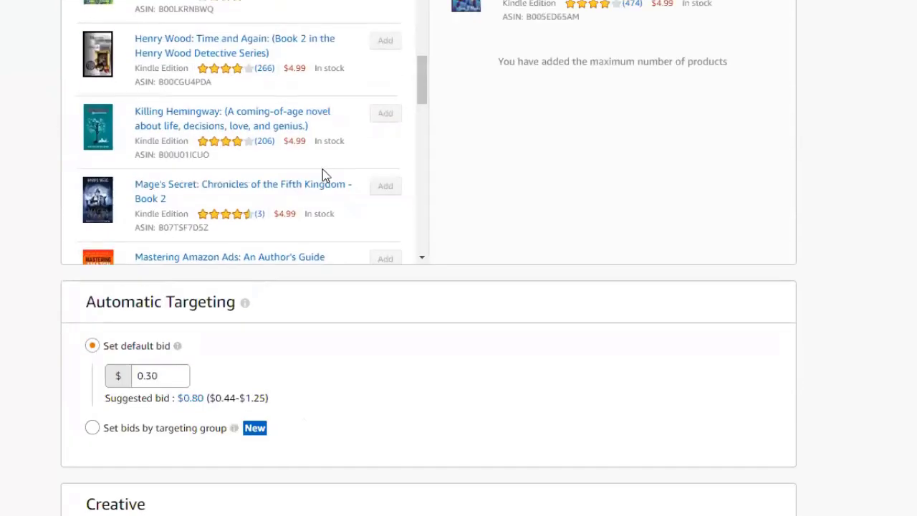
{"action": "scroll", "coordinate": [322, 176], "scroll_direction": "up", "scroll_amount": 3}
{"action": "scroll", "coordinate": [804, 194], "scroll_direction": "up", "scroll_amount": 12}
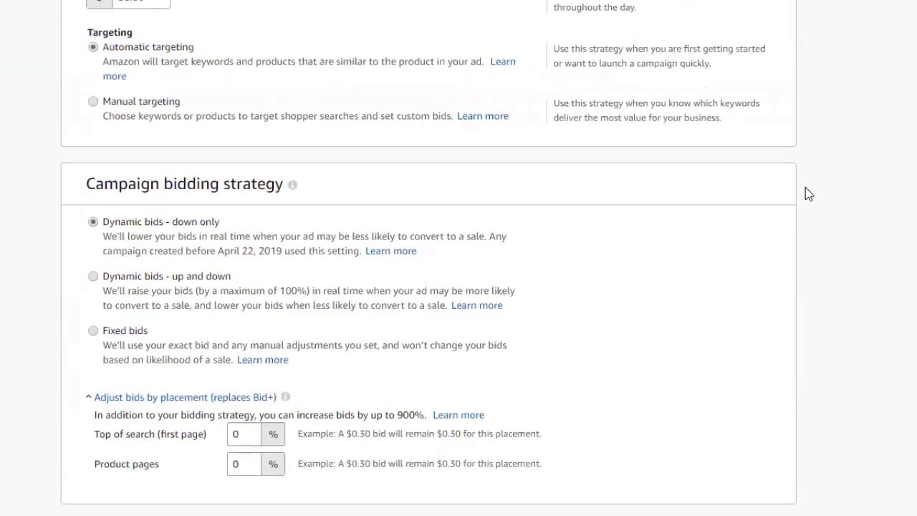
{"action": "scroll", "coordinate": [805, 195], "scroll_direction": "down", "scroll_amount": 12}
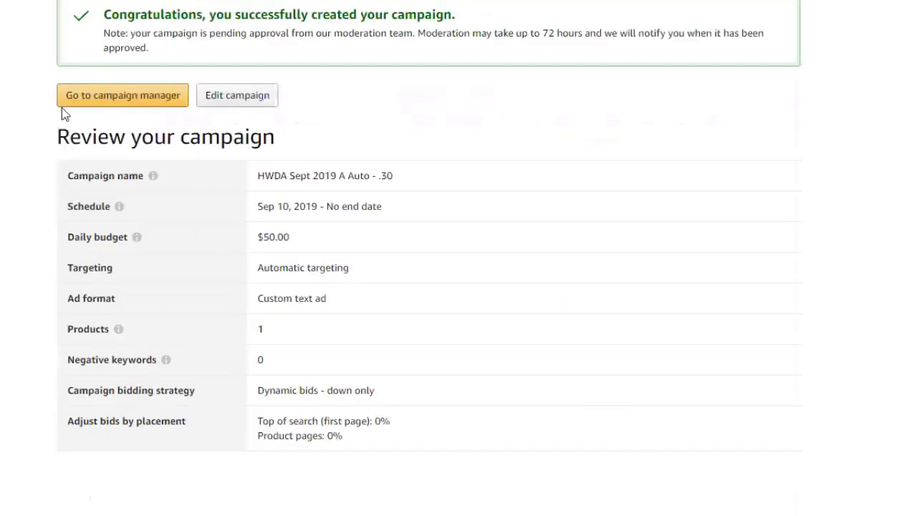
Go to the campaign manager and start a new Sponsored Products campaign
{"action": "left_click", "coordinate": [111, 100]}
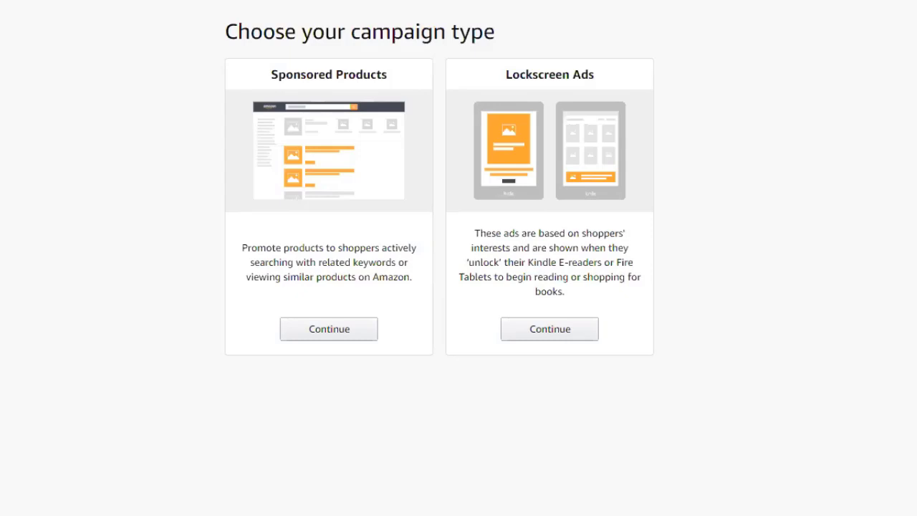
{"action": "left_click", "coordinate": [307, 335]}
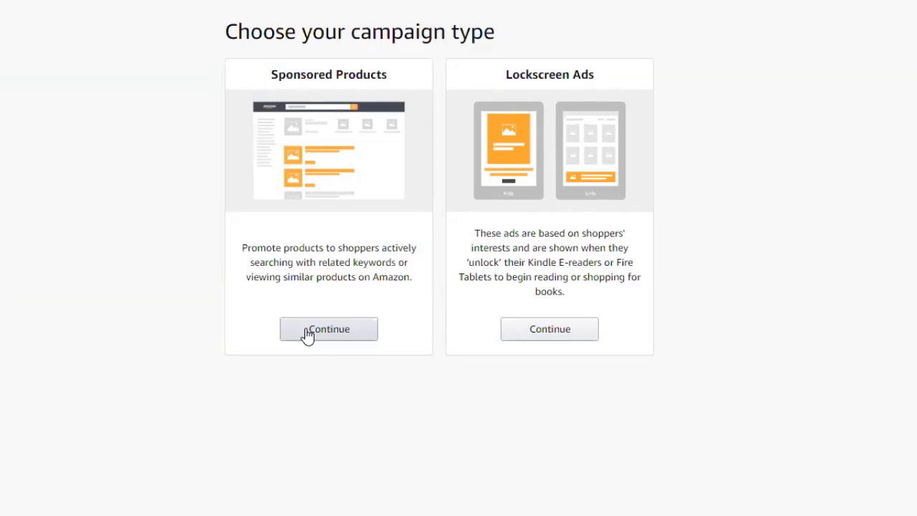
{"action": "left_click", "coordinate": [308, 334]}
Name the new campaign "HWDA Sept 2019 B Manual .32"
{"action": "left_click", "coordinate": [262, 131]}
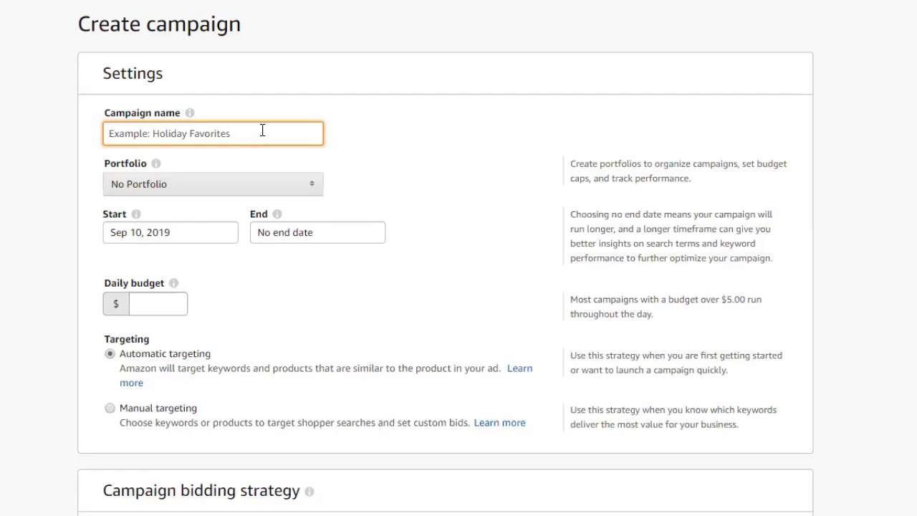
{"action": "type", "text": "HWDA "}
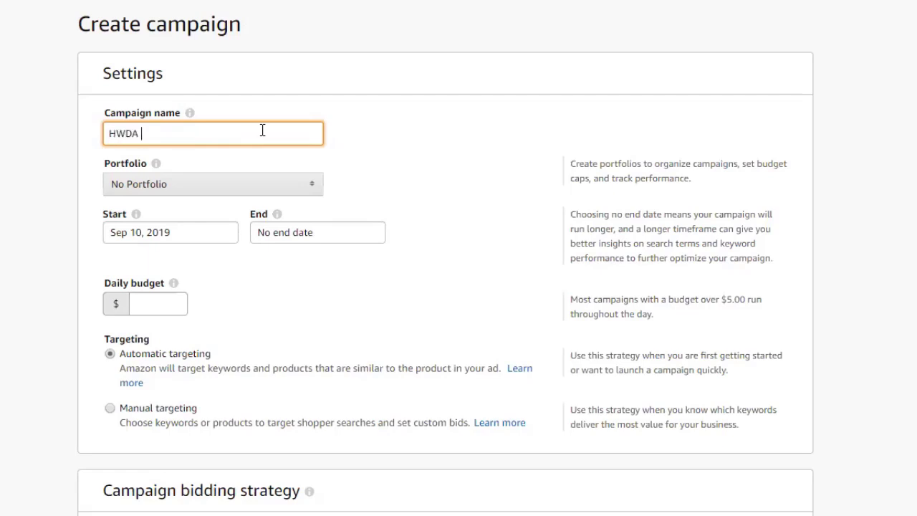
{"action": "type", "text": "Sept 2019 B Manual"}
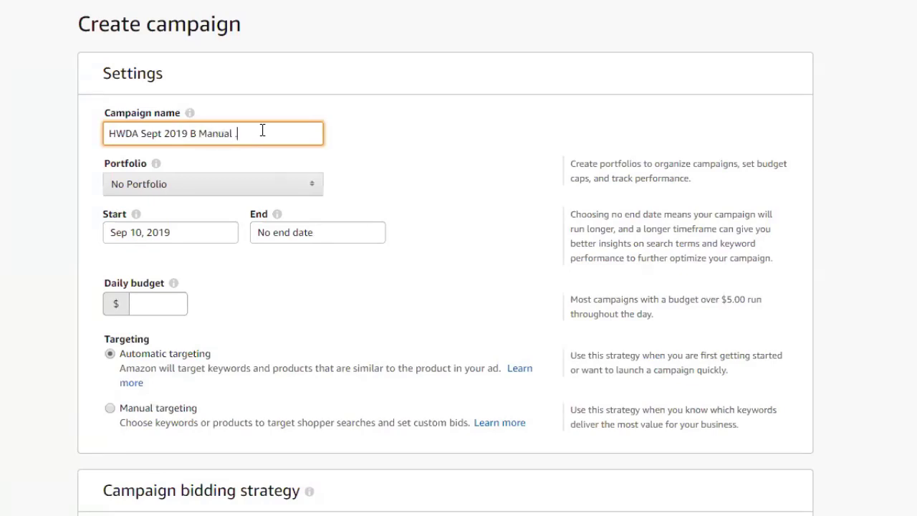
{"action": "type", "text": " .32"}
Set the campaign's end date to Dec 31, 2019
{"action": "left_click", "coordinate": [302, 235]}
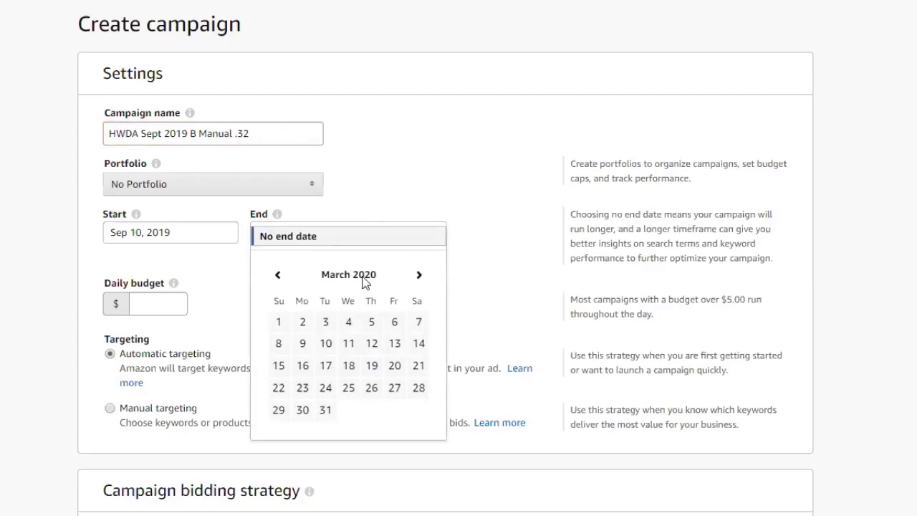
{"action": "left_click", "coordinate": [277, 275]}
{"action": "left_click", "coordinate": [277, 275]}
{"action": "left_click", "coordinate": [278, 275]}
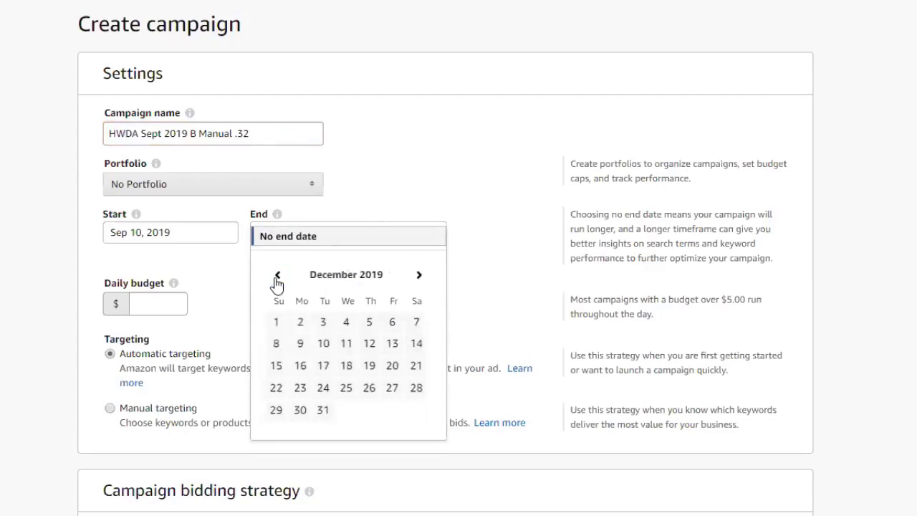
{"action": "left_click", "coordinate": [324, 409]}
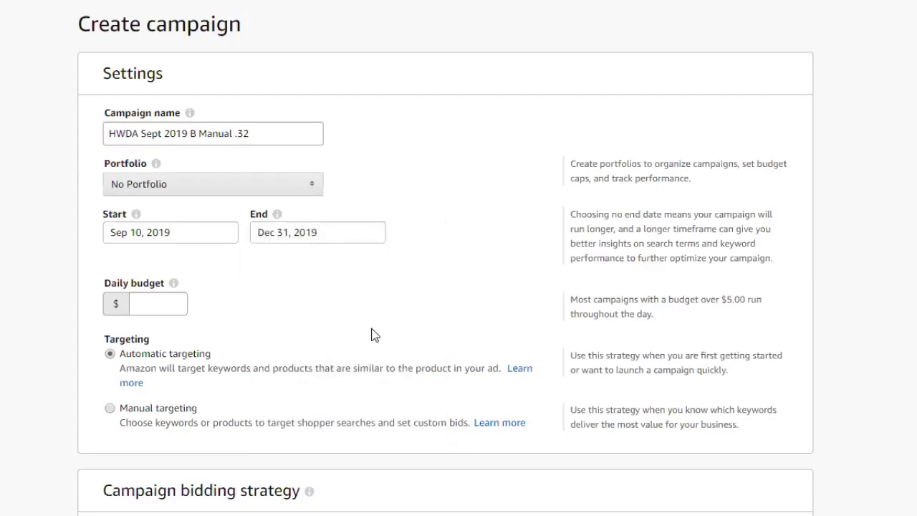
Set the daily budget to $50.00 and choose manual targeting for the campaign
{"action": "left_click", "coordinate": [175, 302]}
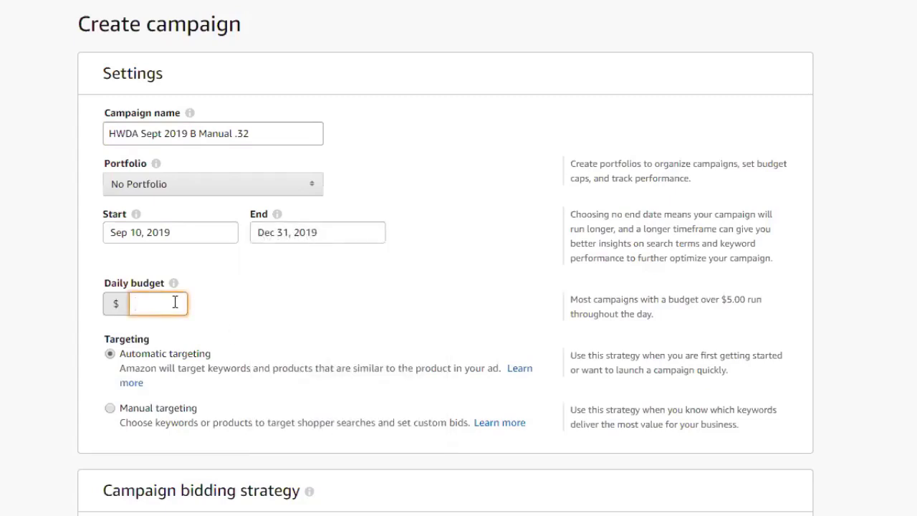
{"action": "type", "text": "20"}
{"action": "type", "text": ".00"}
{"action": "left_click_drag", "start_coordinate": [156, 301], "coordinate": [131, 306]}
{"action": "type", "text": "50.00"}
{"action": "left_click", "coordinate": [277, 334]}
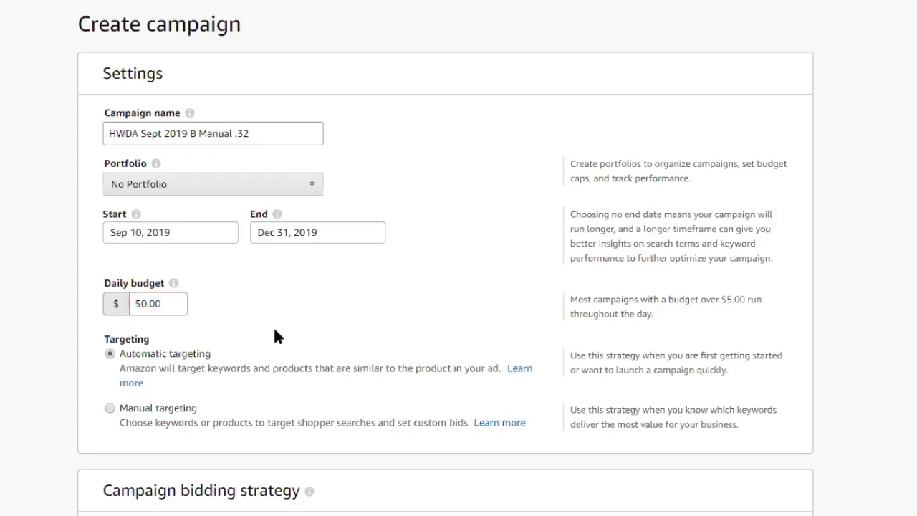
{"action": "left_click", "coordinate": [110, 409]}
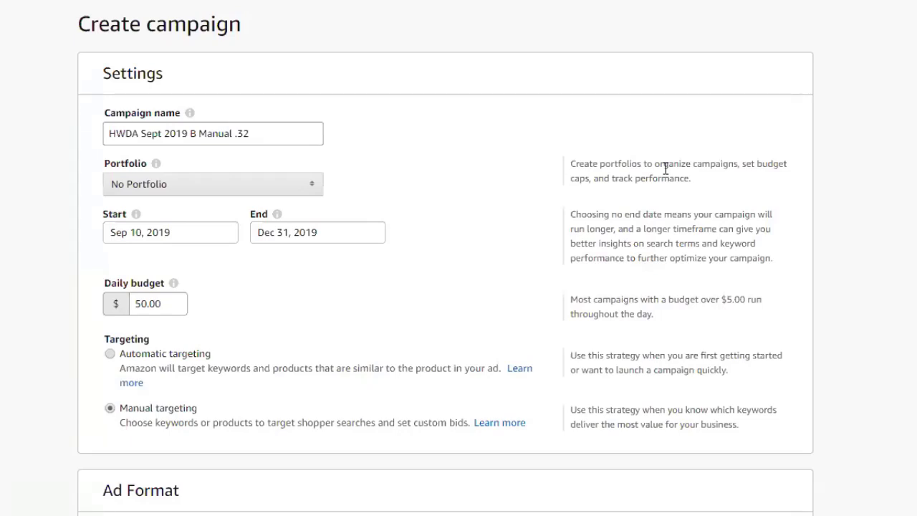
Add the in-stock Kindle edition of Henry Wood Detective Agency (Henry Wood Detective series Book 1) as the advertised product
{"action": "scroll", "coordinate": [372, 319], "scroll_direction": "down", "scroll_amount": 3}
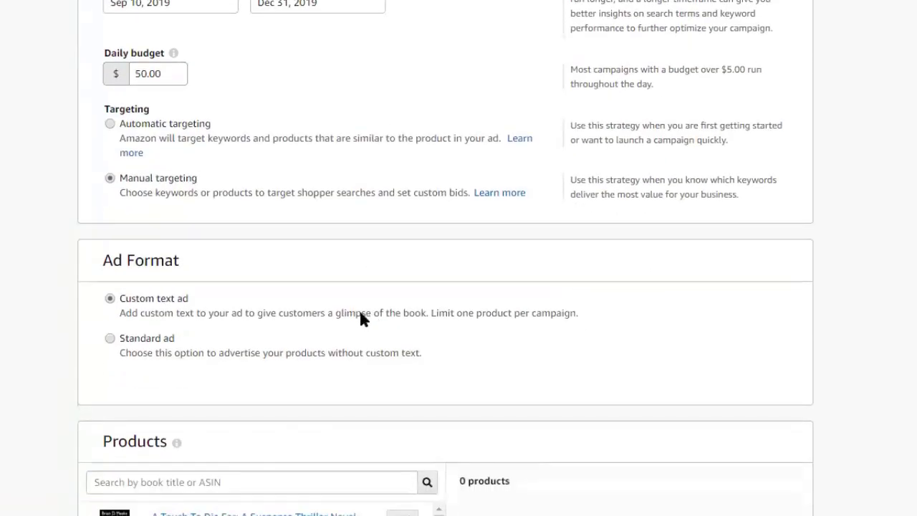
{"action": "scroll", "coordinate": [436, 309], "scroll_direction": "down", "scroll_amount": 3}
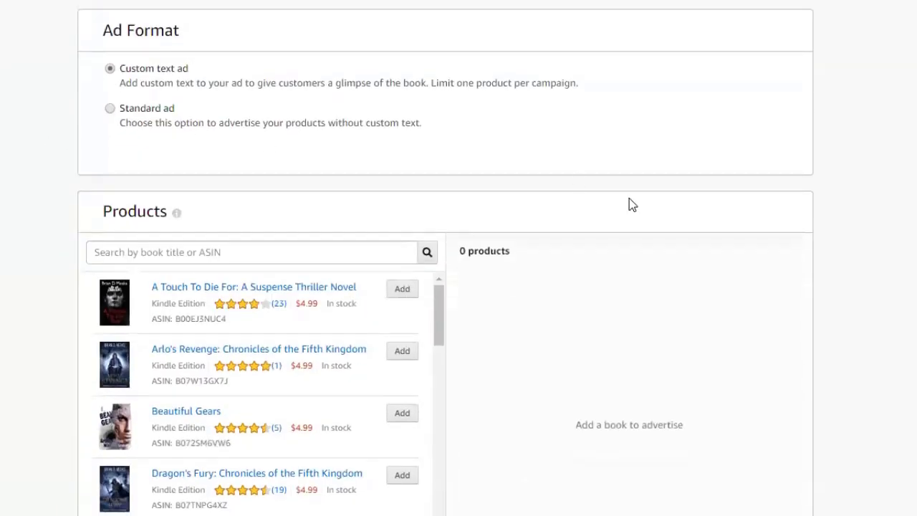
{"action": "scroll", "coordinate": [342, 308], "scroll_direction": "down", "scroll_amount": 1}
{"action": "scroll", "coordinate": [342, 263], "scroll_direction": "up", "scroll_amount": 6}
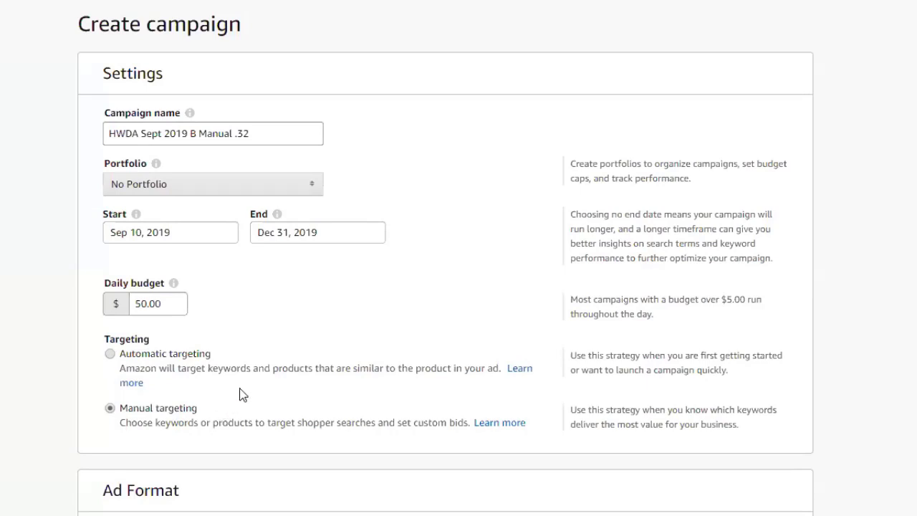
{"action": "scroll", "coordinate": [241, 381], "scroll_direction": "down", "scroll_amount": 3}
{"action": "scroll", "coordinate": [236, 336], "scroll_direction": "down", "scroll_amount": 3}
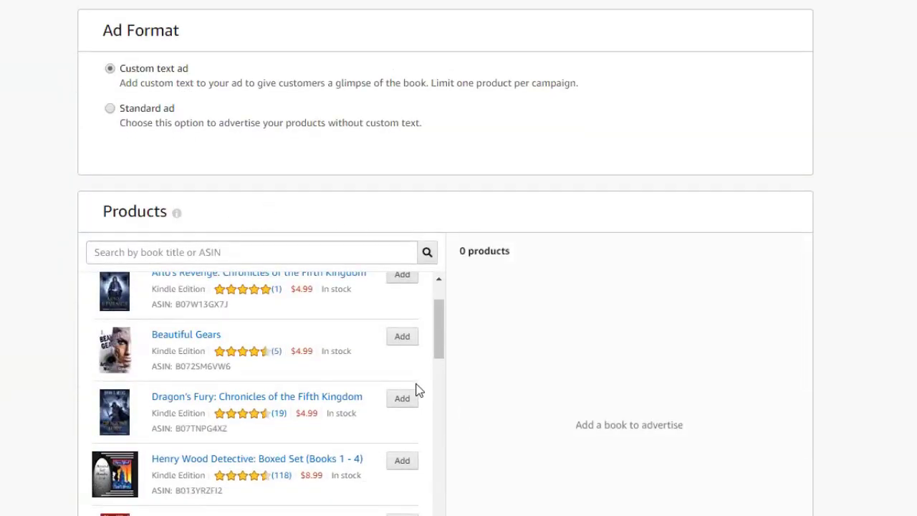
{"action": "scroll", "coordinate": [344, 473], "scroll_direction": "down", "scroll_amount": 3}
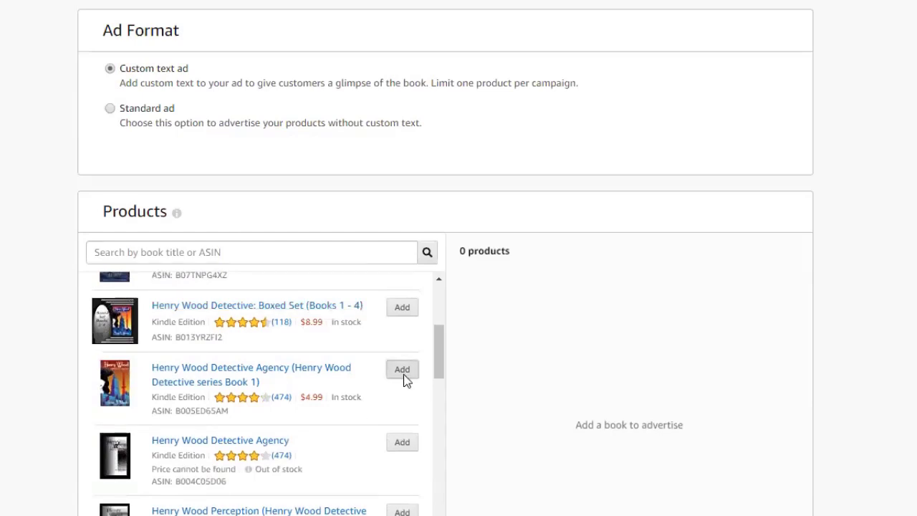
{"action": "left_click", "coordinate": [404, 374]}
Set the campaign's default bid to $0.32, keeping the dynamic bids - down only strategy
{"action": "scroll", "coordinate": [526, 409], "scroll_direction": "down", "scroll_amount": 7}
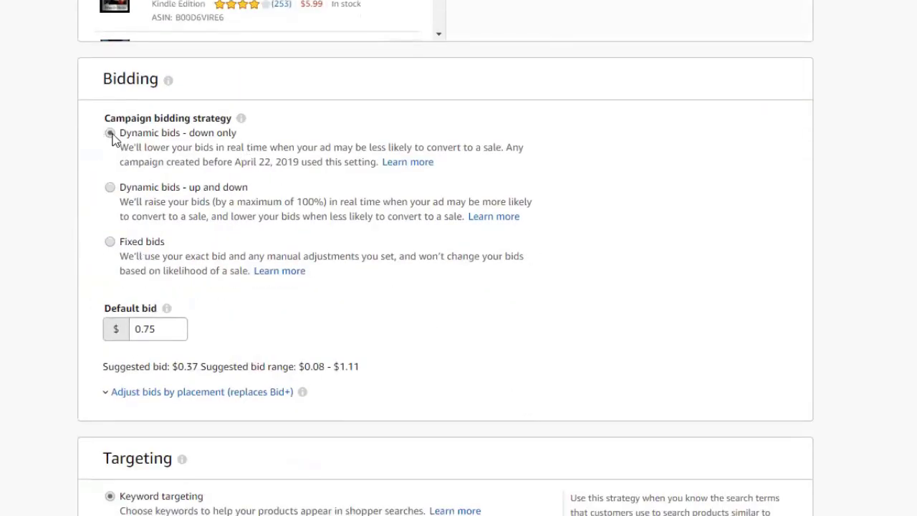
{"action": "scroll", "coordinate": [468, 265], "scroll_direction": "down", "scroll_amount": 2}
{"action": "scroll", "coordinate": [534, 286], "scroll_direction": "up", "scroll_amount": 1}
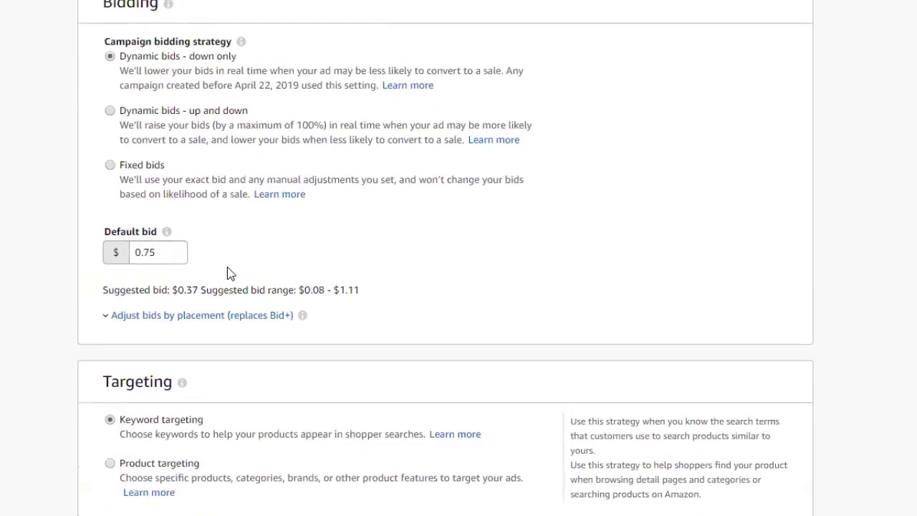
{"action": "left_click_drag", "start_coordinate": [174, 252], "coordinate": [76, 254]}
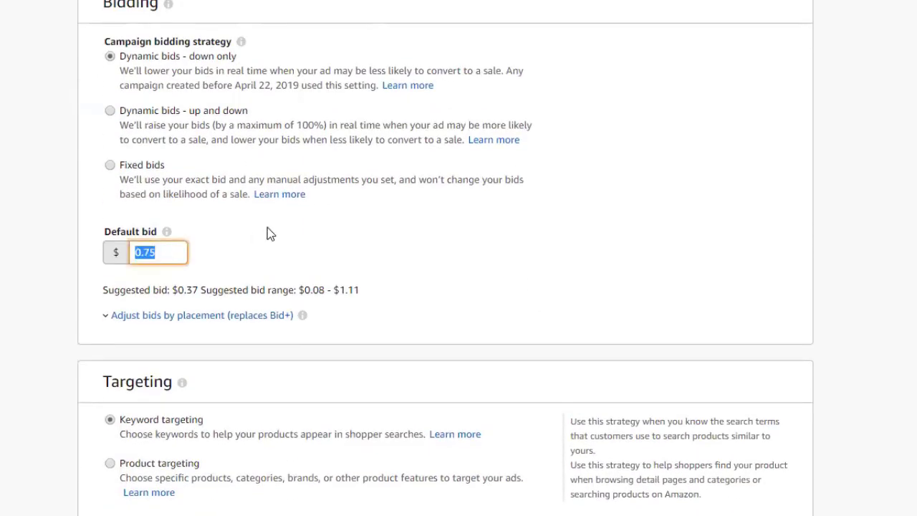
{"action": "type", "text": ".32"}
{"action": "left_click", "coordinate": [395, 236]}
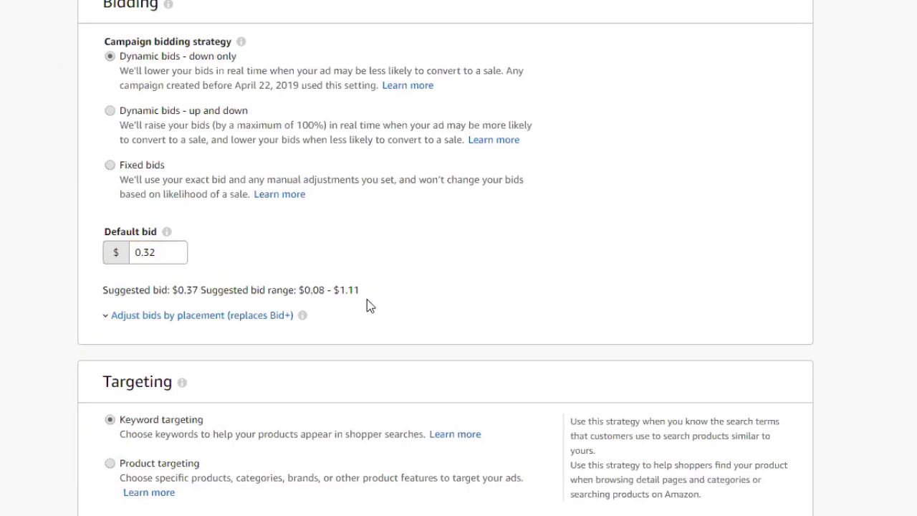
Check the book chosen for advertising and set the default bid to $0.10
{"action": "scroll", "coordinate": [368, 305], "scroll_direction": "down", "scroll_amount": 2}
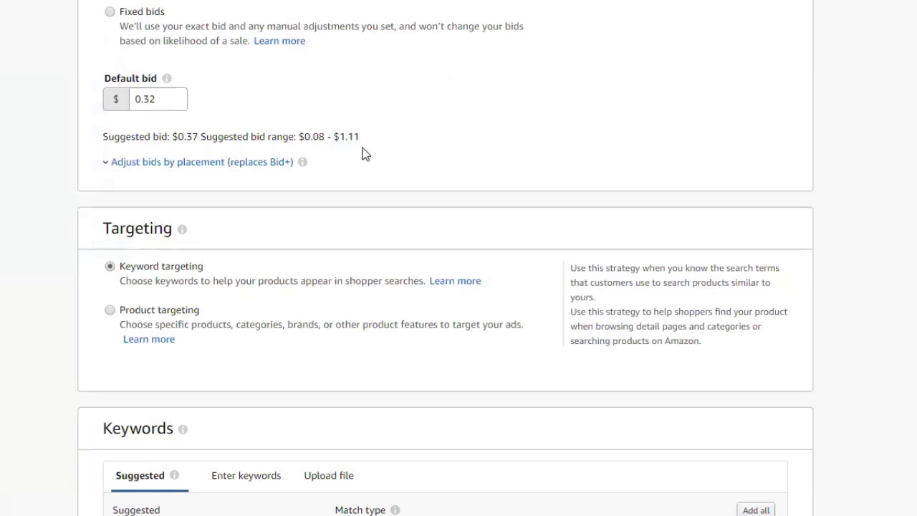
{"action": "scroll", "coordinate": [378, 137], "scroll_direction": "up", "scroll_amount": 10}
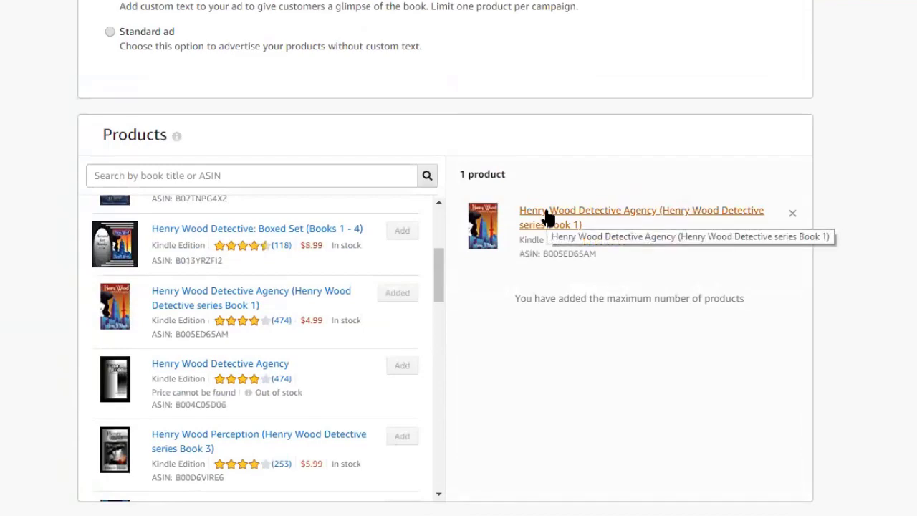
{"action": "scroll", "coordinate": [325, 152], "scroll_direction": "down", "scroll_amount": 1}
{"action": "scroll", "coordinate": [325, 154], "scroll_direction": "down", "scroll_amount": 5}
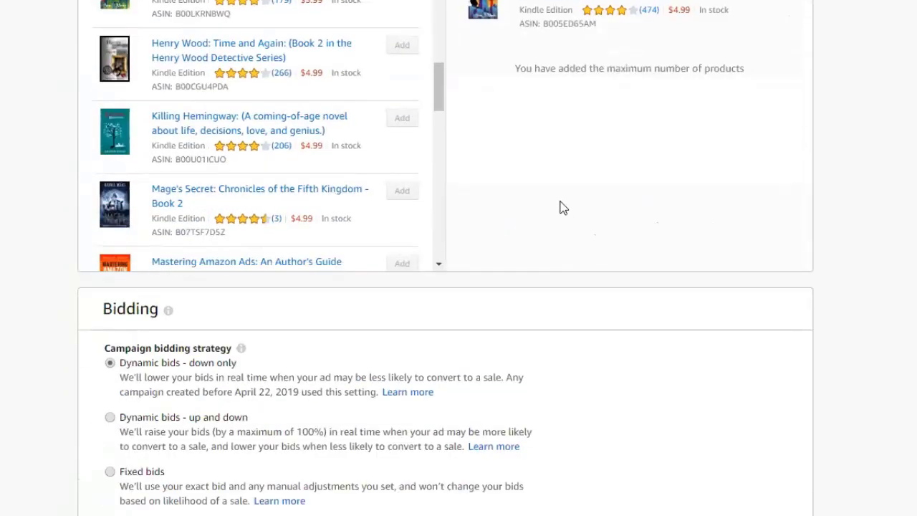
{"action": "scroll", "coordinate": [561, 207], "scroll_direction": "down", "scroll_amount": 8}
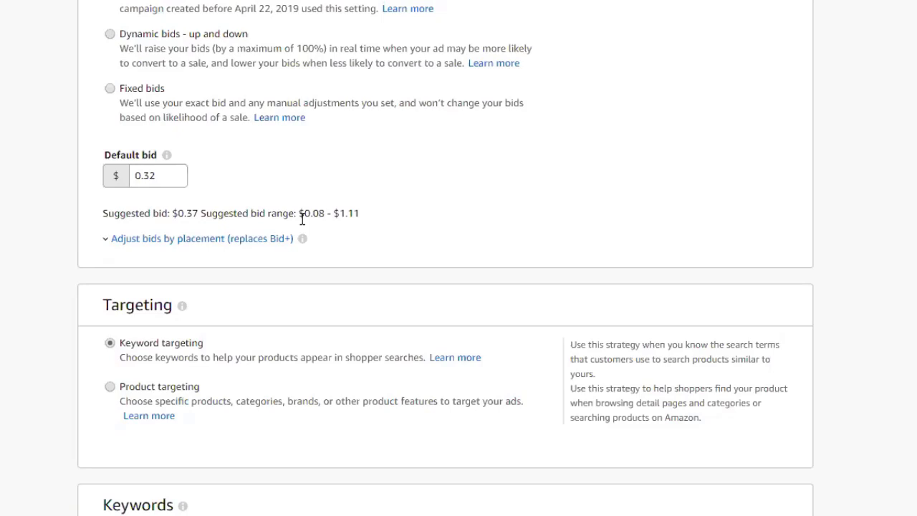
{"action": "left_click_drag", "start_coordinate": [177, 177], "coordinate": [111, 172]}
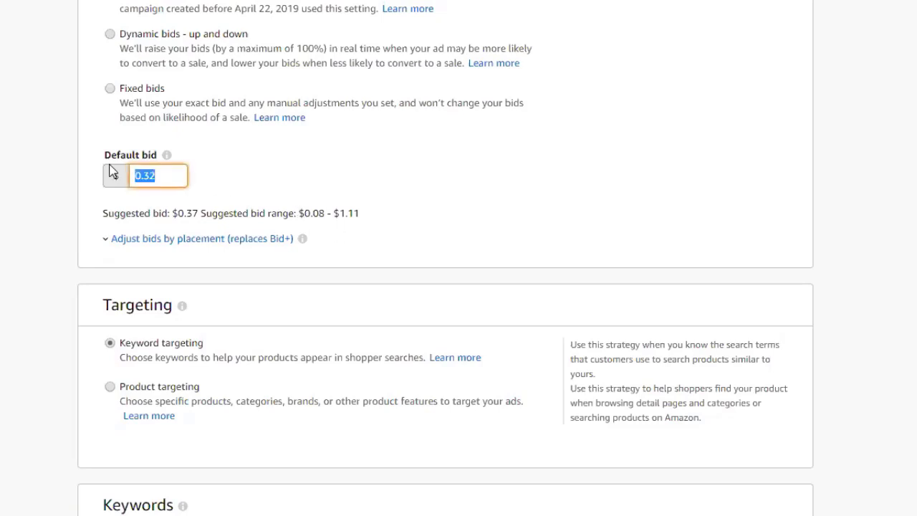
{"action": "key", "text": "BackSpace"}
{"action": "type", "text": ".10"}
{"action": "left_click", "coordinate": [371, 177]}
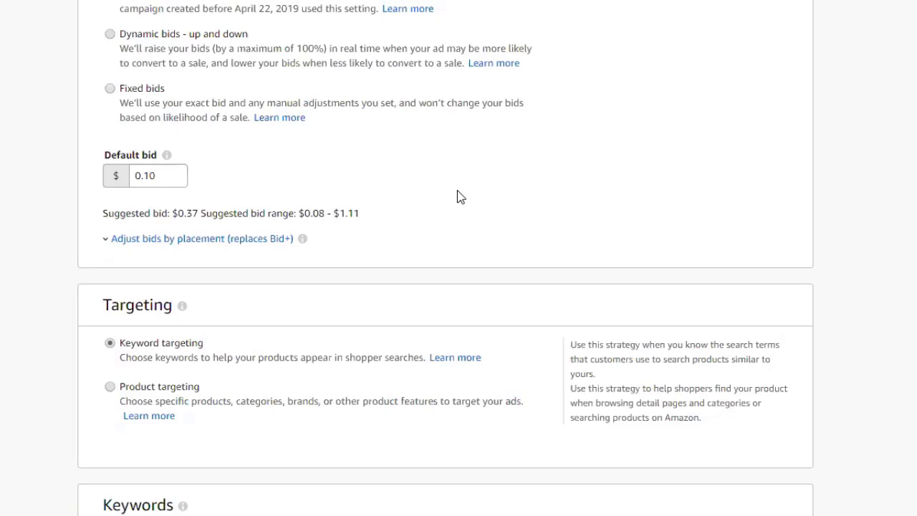
Return the default bid to $0.32
{"action": "left_click", "coordinate": [164, 178]}
{"action": "double_click", "coordinate": [143, 177]}
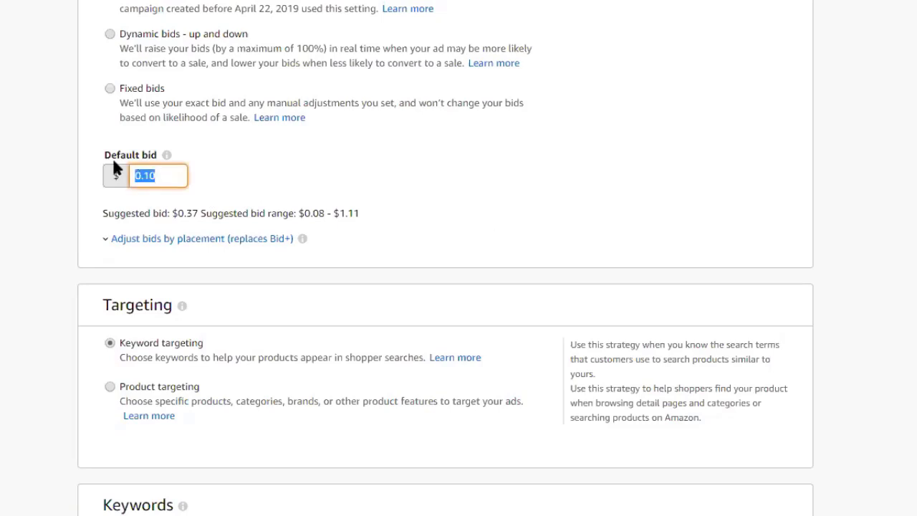
{"action": "type", "text": ".32"}
{"action": "left_click", "coordinate": [166, 155]}
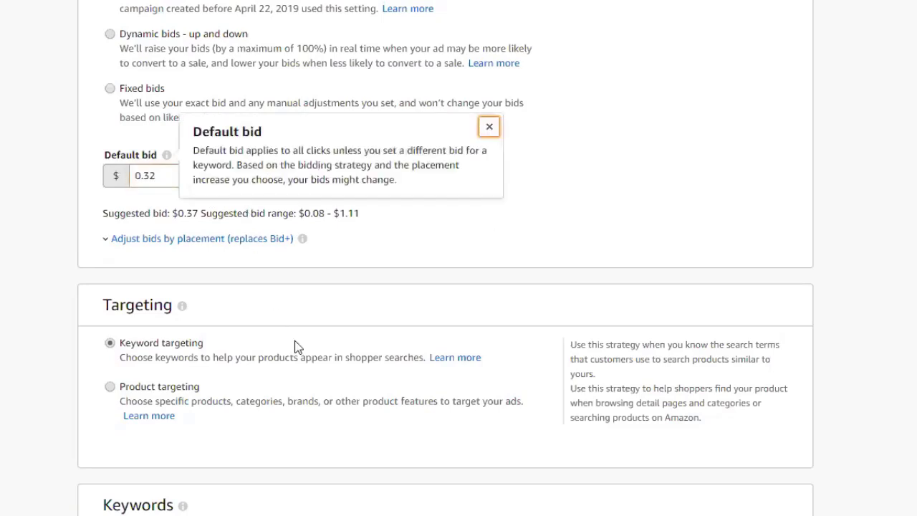
Review the suggested broad-match keywords under keyword targeting and add all of them to the campaign
{"action": "scroll", "coordinate": [322, 384], "scroll_direction": "down", "scroll_amount": 3}
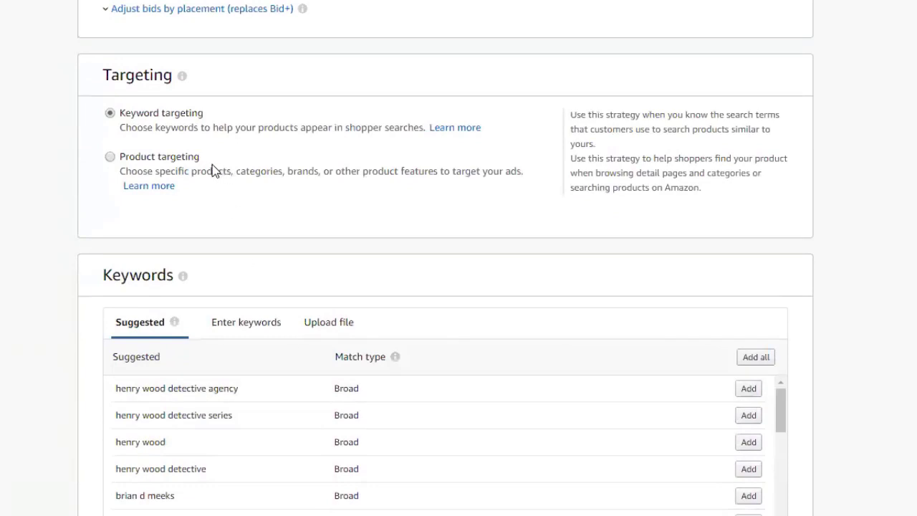
{"action": "scroll", "coordinate": [317, 250], "scroll_direction": "down", "scroll_amount": 2}
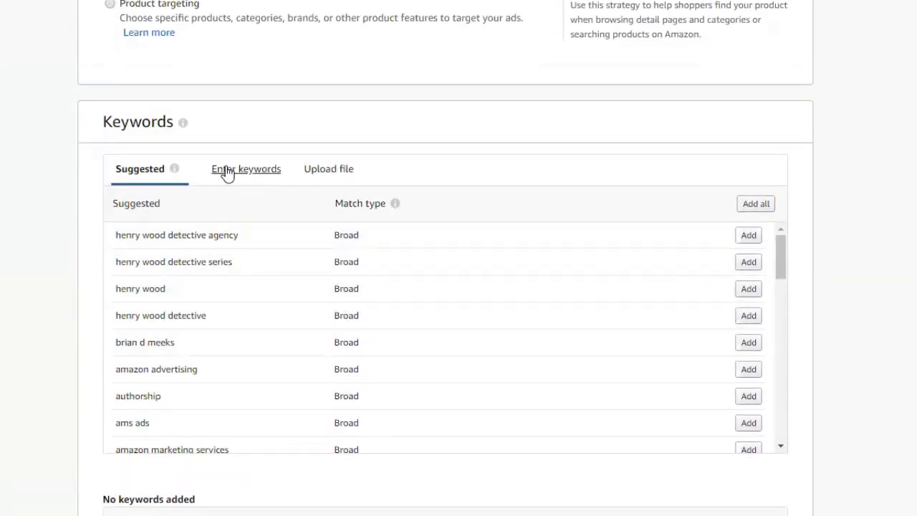
{"action": "scroll", "coordinate": [336, 309], "scroll_direction": "down", "scroll_amount": 5}
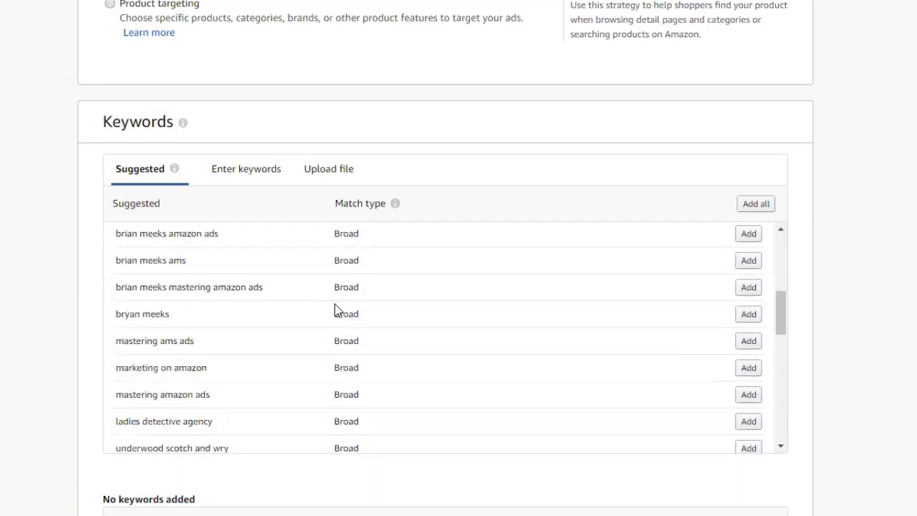
{"action": "scroll", "coordinate": [339, 309], "scroll_direction": "down", "scroll_amount": 3}
{"action": "scroll", "coordinate": [339, 308], "scroll_direction": "up", "scroll_amount": 3}
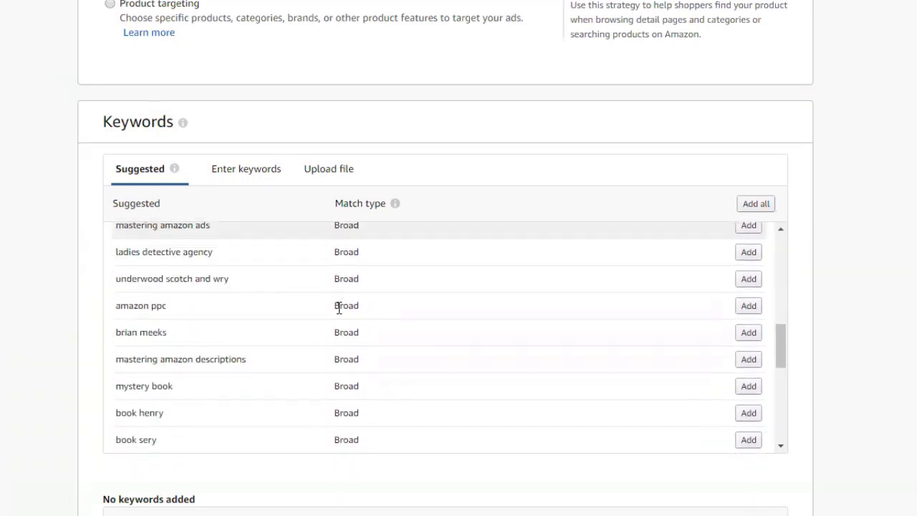
{"action": "scroll", "coordinate": [339, 308], "scroll_direction": "up", "scroll_amount": 1}
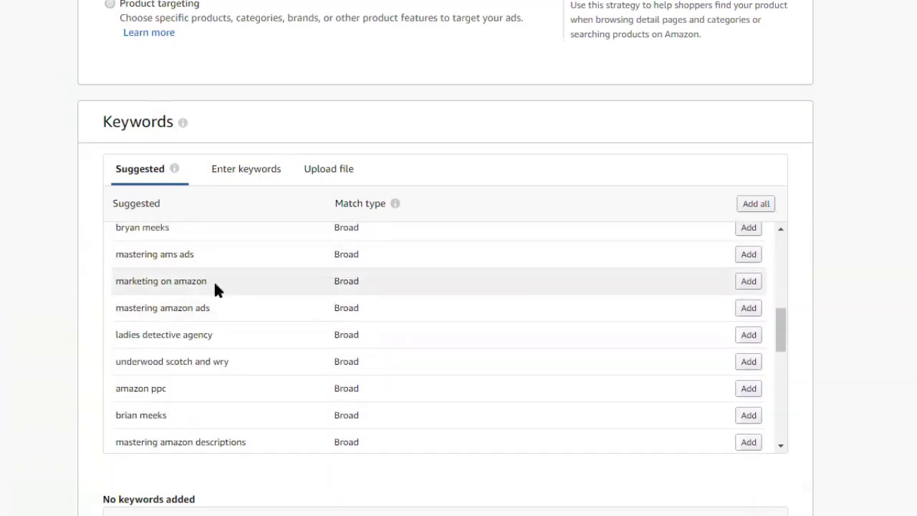
{"action": "scroll", "coordinate": [217, 276], "scroll_direction": "up", "scroll_amount": 1}
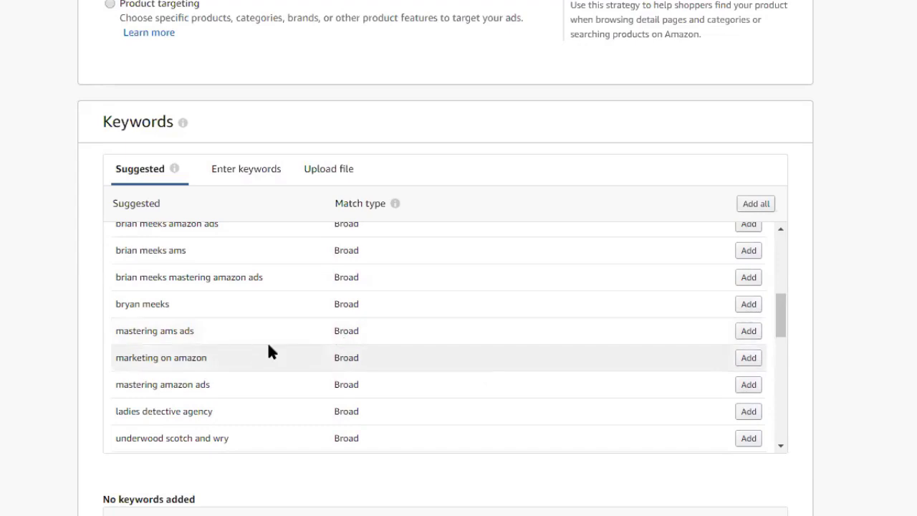
{"action": "left_click", "coordinate": [750, 208]}
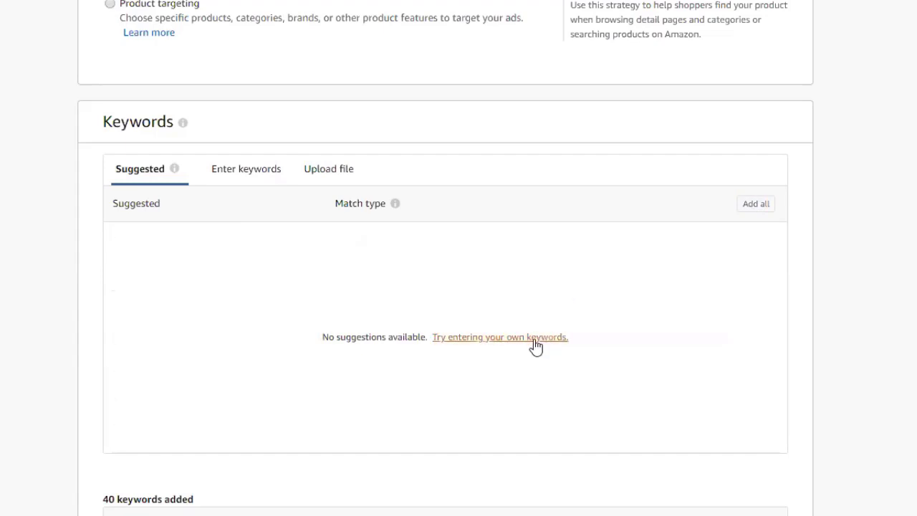
Set the bid for the keyword that is the author's name with middle initial to $0.10
{"action": "scroll", "coordinate": [530, 337], "scroll_direction": "down", "scroll_amount": 5}
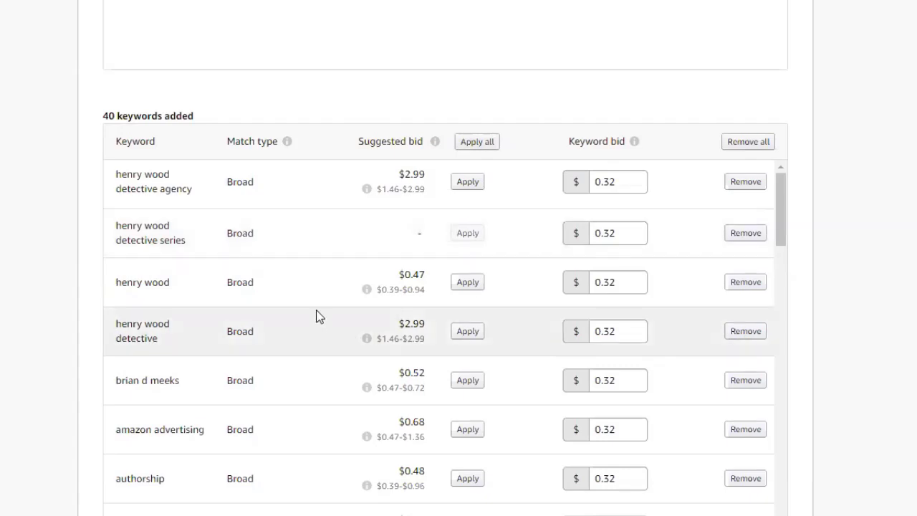
{"action": "scroll", "coordinate": [320, 309], "scroll_direction": "down", "scroll_amount": 2}
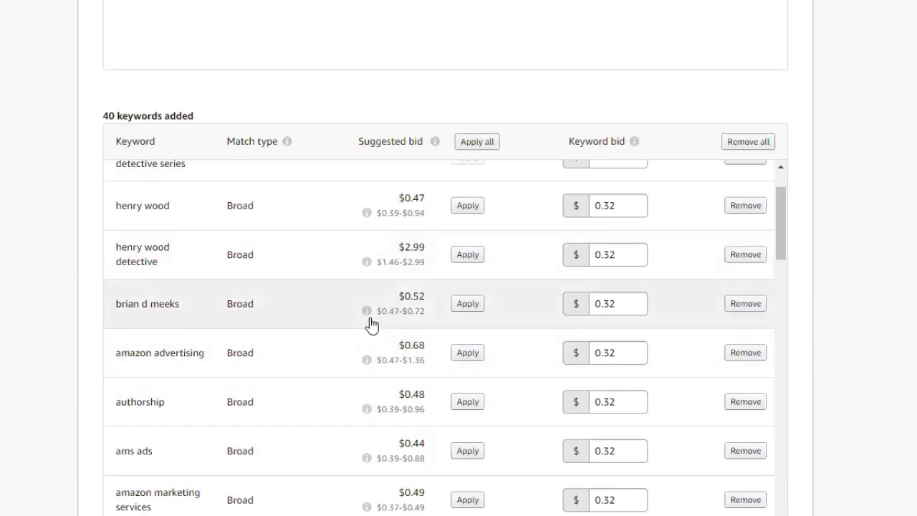
{"action": "left_click", "coordinate": [366, 312]}
{"action": "left_click", "coordinate": [346, 460]}
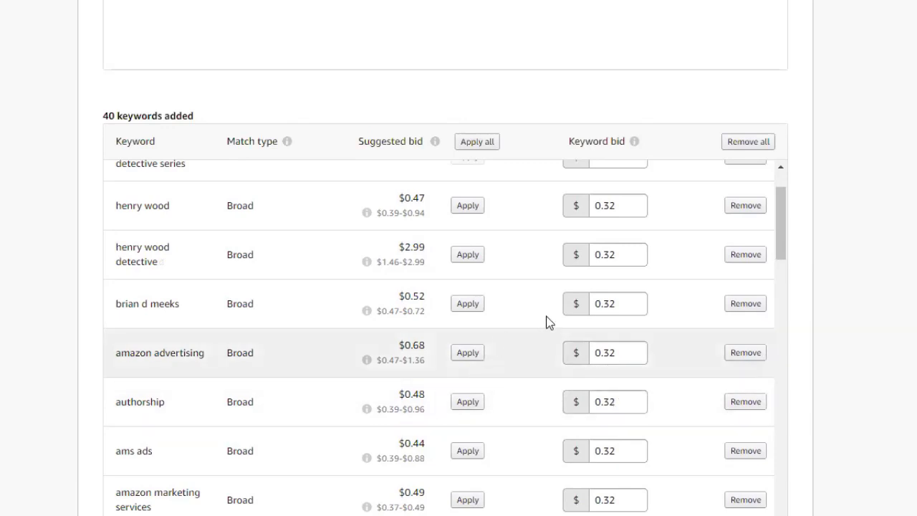
{"action": "left_click", "coordinate": [624, 304]}
{"action": "type", "text": ".10"}
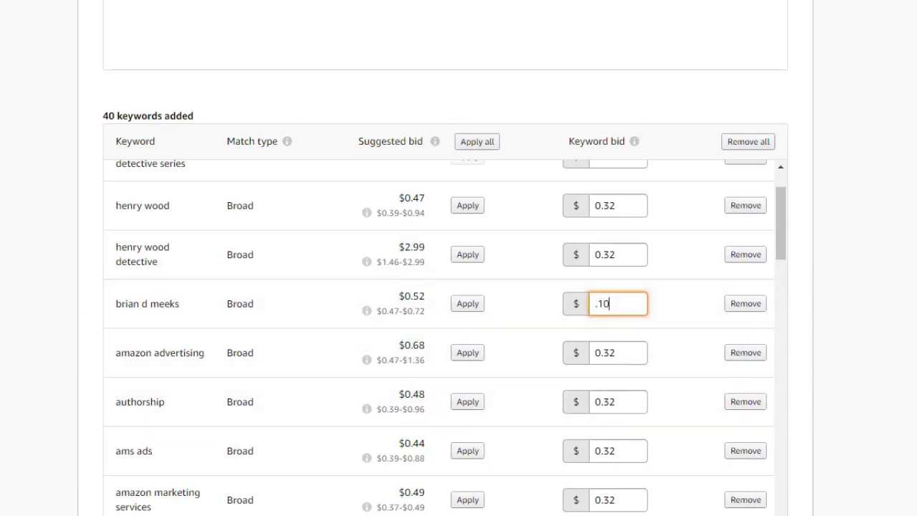
{"action": "key", "text": "Tab"}
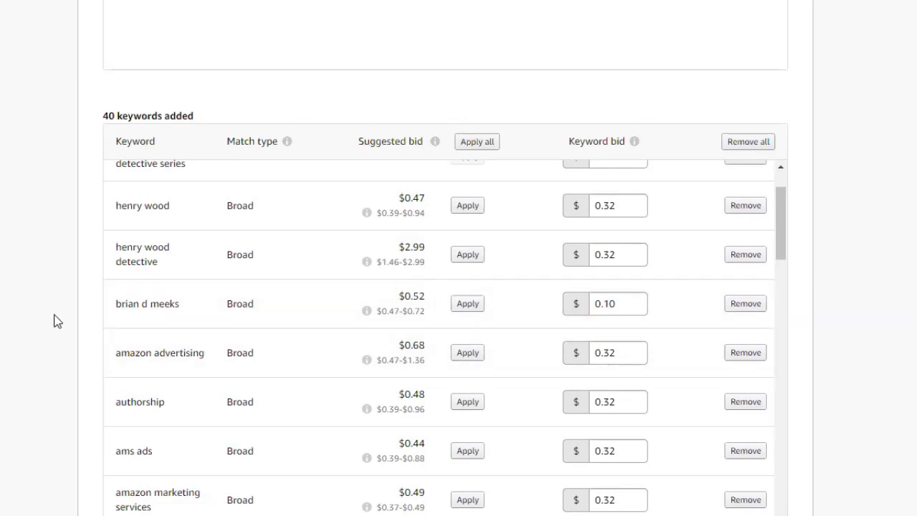
Remove the added keywords "amazon advertising", "authorship", "ams ads", "amazon marketing services" and "ams advertising"
{"action": "scroll", "coordinate": [45, 322], "scroll_direction": "down", "scroll_amount": 1}
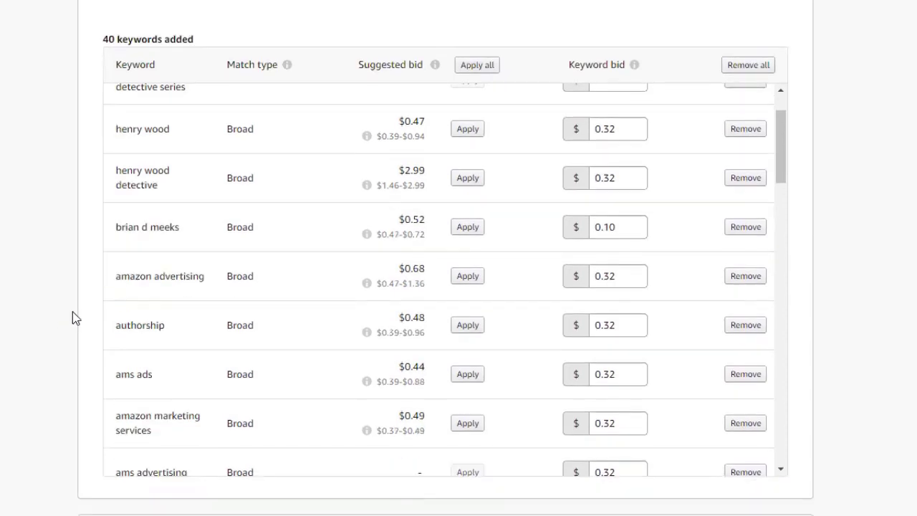
{"action": "left_click", "coordinate": [730, 279]}
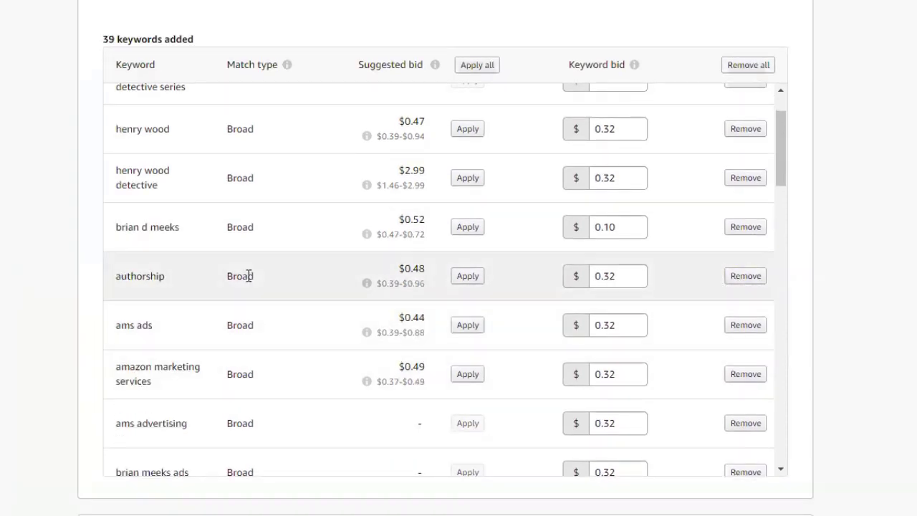
{"action": "left_click", "coordinate": [734, 279]}
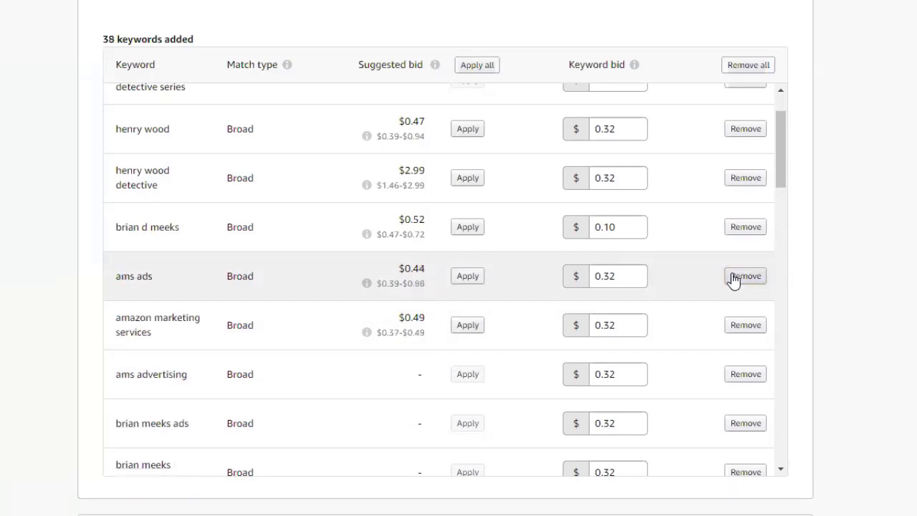
{"action": "left_click", "coordinate": [734, 280]}
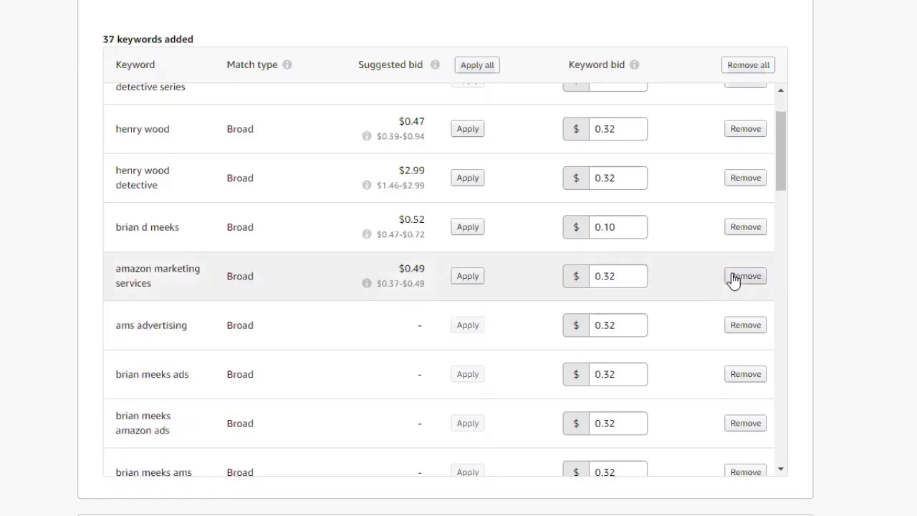
{"action": "left_click", "coordinate": [734, 279]}
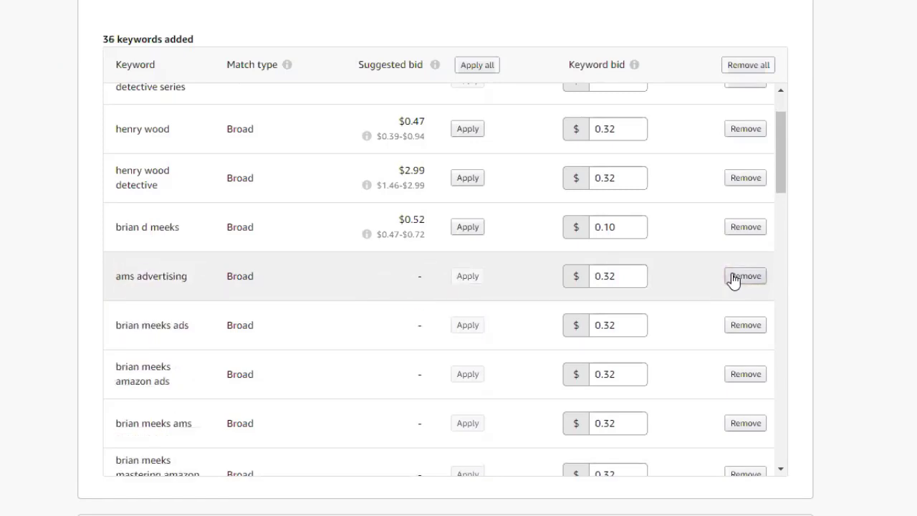
{"action": "left_click", "coordinate": [734, 280]}
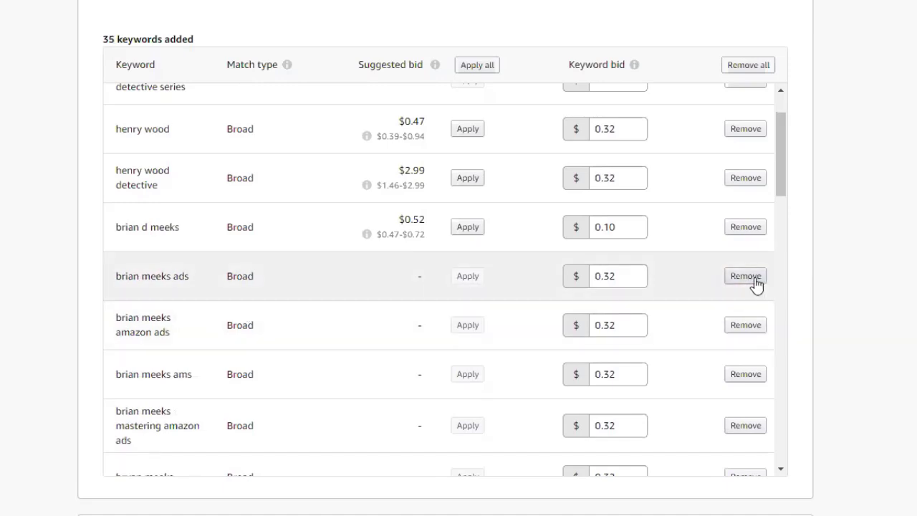
Remove the keywords combining the author's name with "ads", "amazon ads", "ams" and "mastering amazon ads"
{"action": "left_click", "coordinate": [755, 283]}
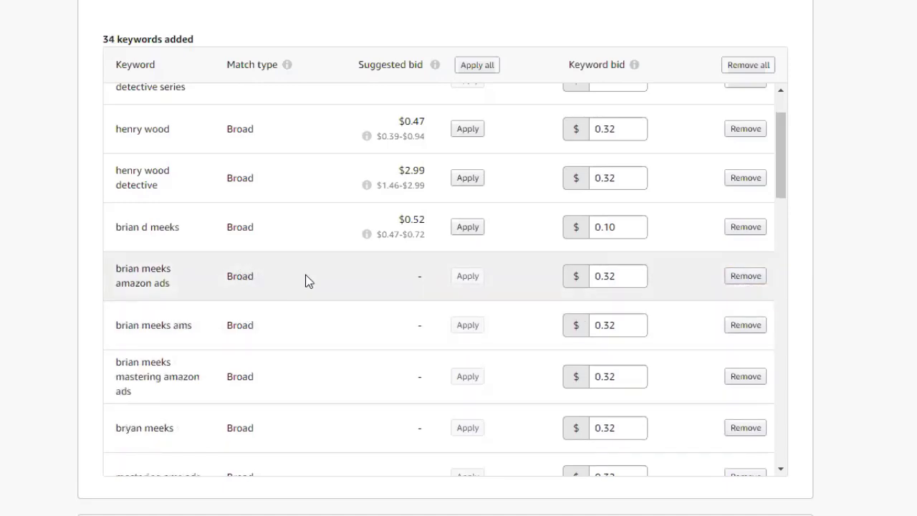
{"action": "left_click", "coordinate": [747, 279]}
{"action": "left_click", "coordinate": [746, 277]}
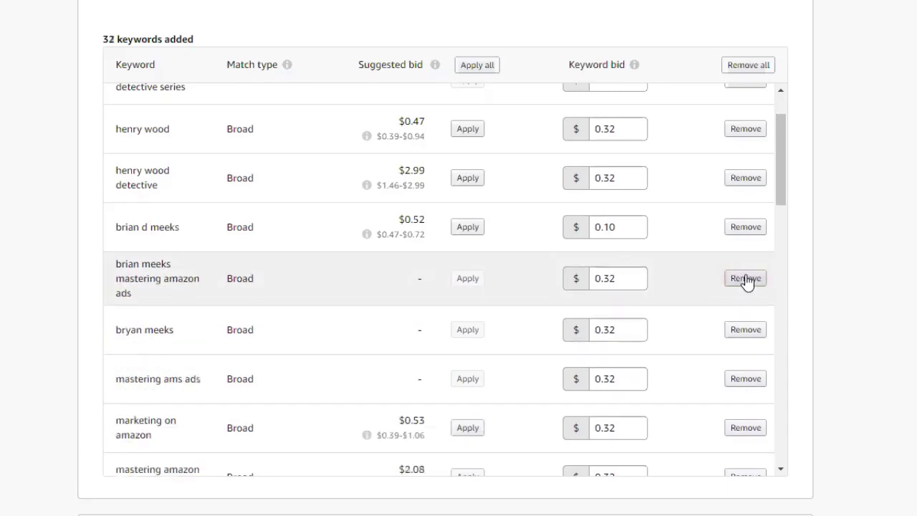
{"action": "left_click", "coordinate": [741, 281]}
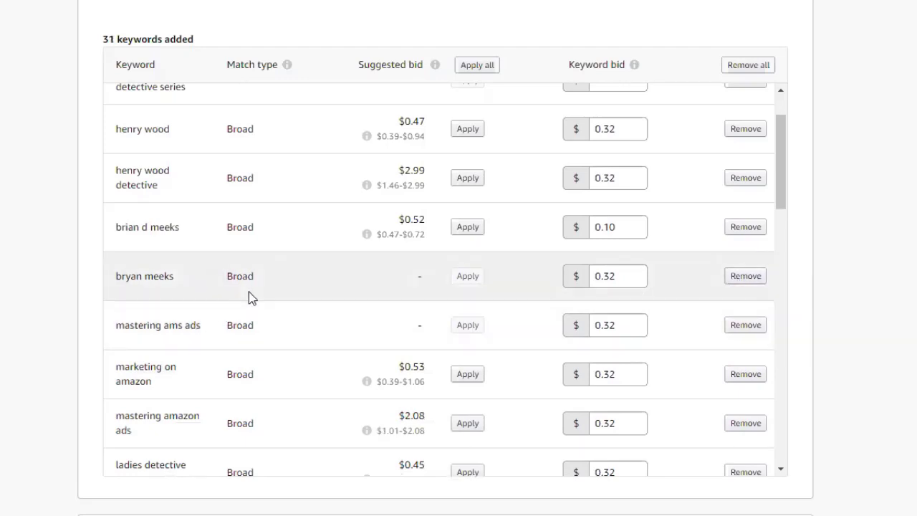
Set the bid for the keyword with the author's first name spelled with a "y" to $0.10
{"action": "left_click_drag", "start_coordinate": [621, 278], "coordinate": [538, 280]}
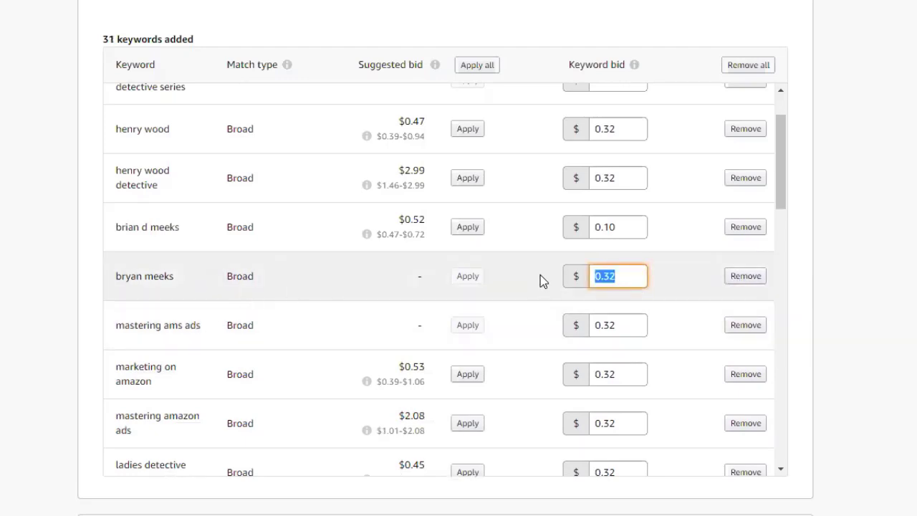
{"action": "key", "text": "BackSpace"}
{"action": "type", "text": ".10"}
{"action": "left_click", "coordinate": [542, 281]}
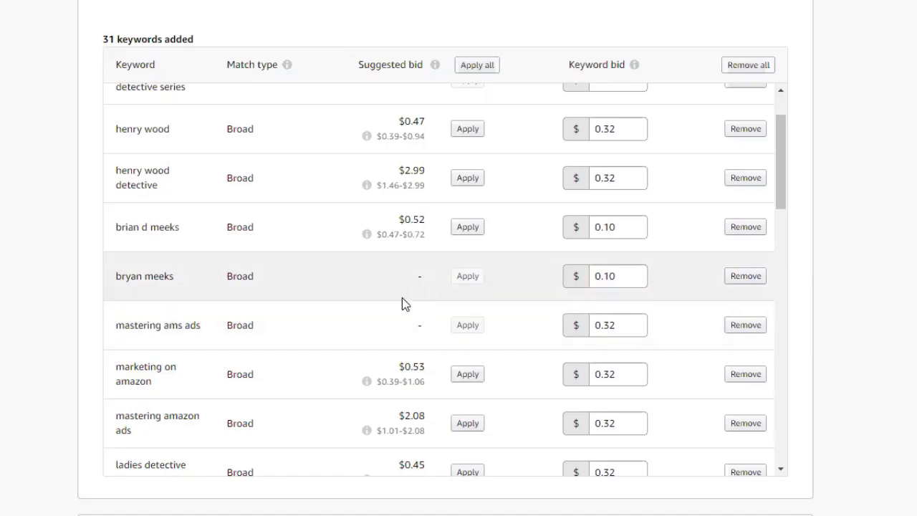
Remove the added keywords "mastering ams ads", "marketing on amazon" and "mastering amazon ads"
{"action": "left_click", "coordinate": [749, 327]}
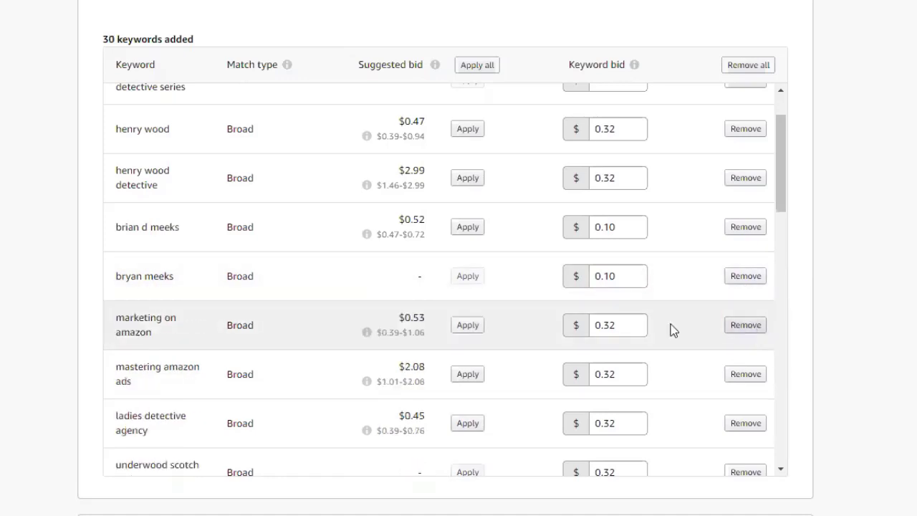
{"action": "left_click", "coordinate": [749, 327]}
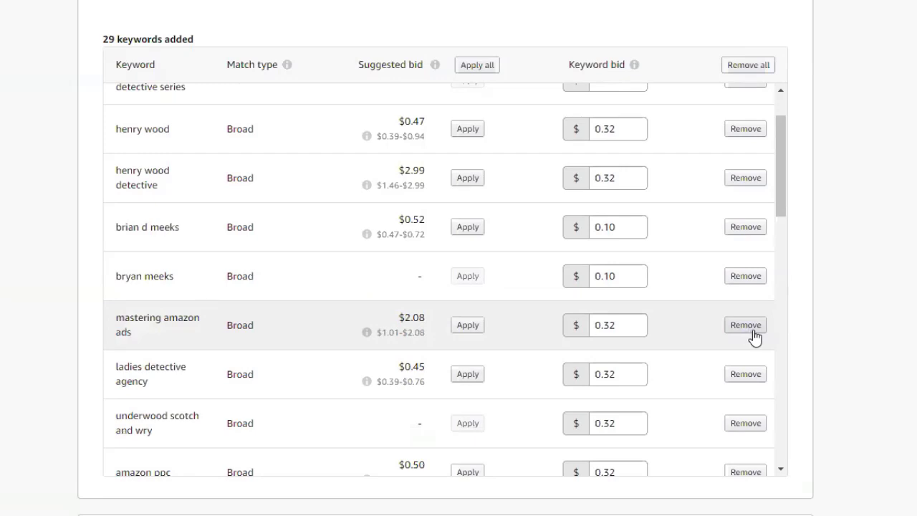
{"action": "left_click", "coordinate": [752, 331]}
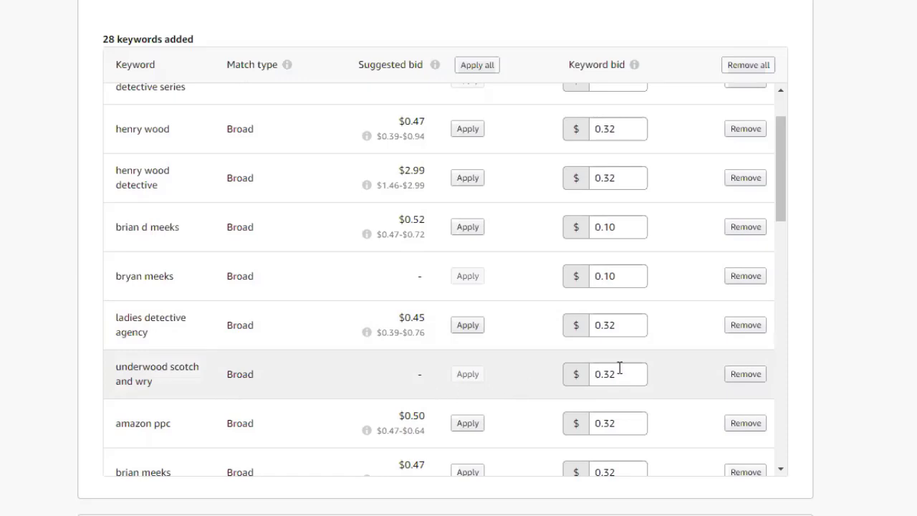
Set the bid for the keyword "underwood scotch and wry" to $0.10
{"action": "left_click_drag", "start_coordinate": [642, 372], "coordinate": [592, 380]}
{"action": "type", "text": "0.00"}
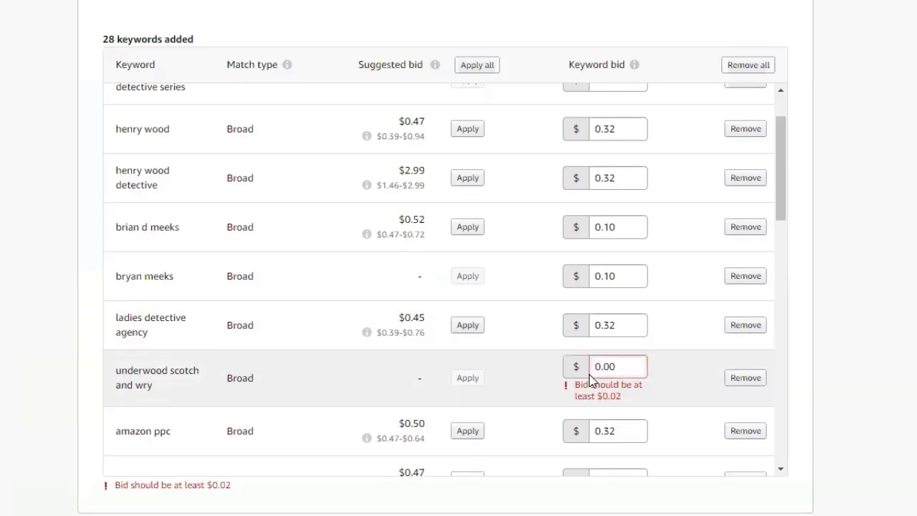
{"action": "left_click_drag", "start_coordinate": [634, 365], "coordinate": [541, 354]}
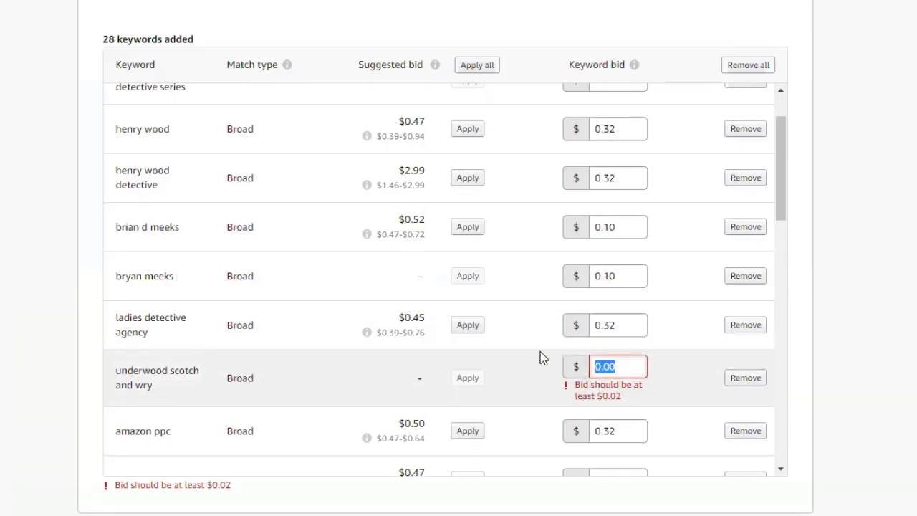
{"action": "key", "text": "End"}
{"action": "key", "text": "BackSpace"}
{"action": "key", "text": "BackSpace"}
{"action": "type", "text": "10"}
Remove the added keywords "amazon ppc" and "mastering amazon descriptions"
{"action": "scroll", "coordinate": [498, 428], "scroll_direction": "down", "scroll_amount": 3}
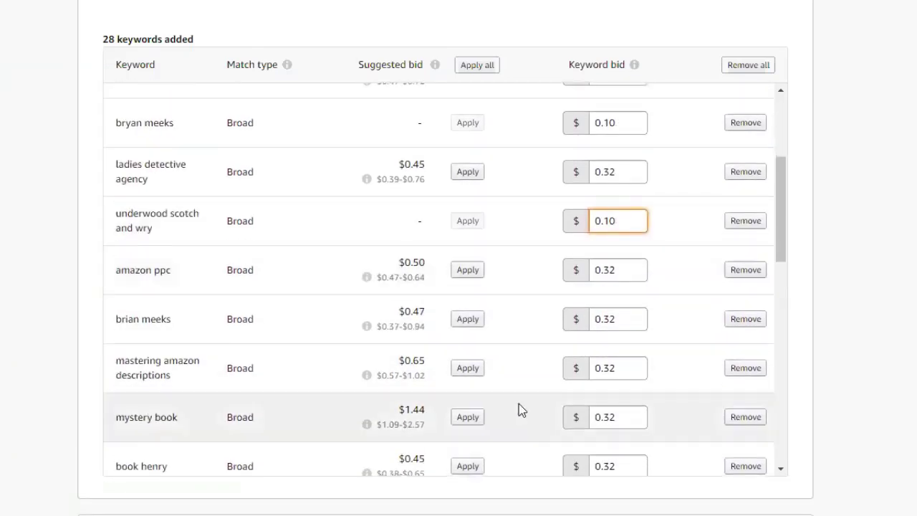
{"action": "left_click", "coordinate": [749, 268]}
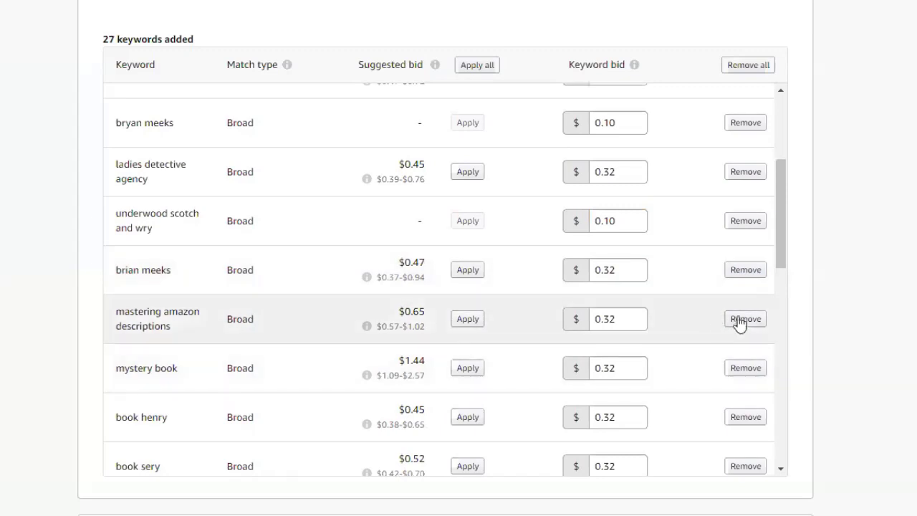
{"action": "left_click", "coordinate": [746, 319]}
Remove the added keywords "book 1", "with 1", "no book" and "1 wood"
{"action": "scroll", "coordinate": [640, 342], "scroll_direction": "down", "scroll_amount": 2}
{"action": "scroll", "coordinate": [640, 339], "scroll_direction": "down", "scroll_amount": 5}
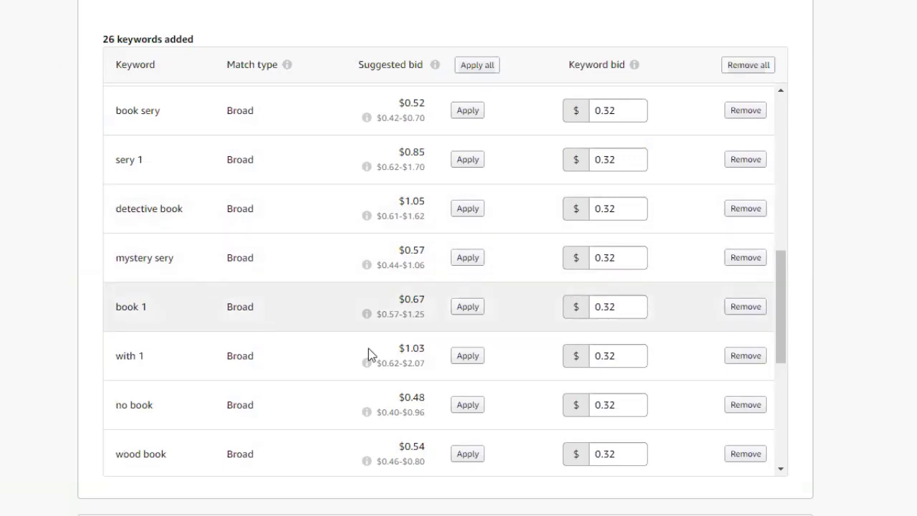
{"action": "left_click", "coordinate": [748, 309]}
{"action": "left_click", "coordinate": [740, 308]}
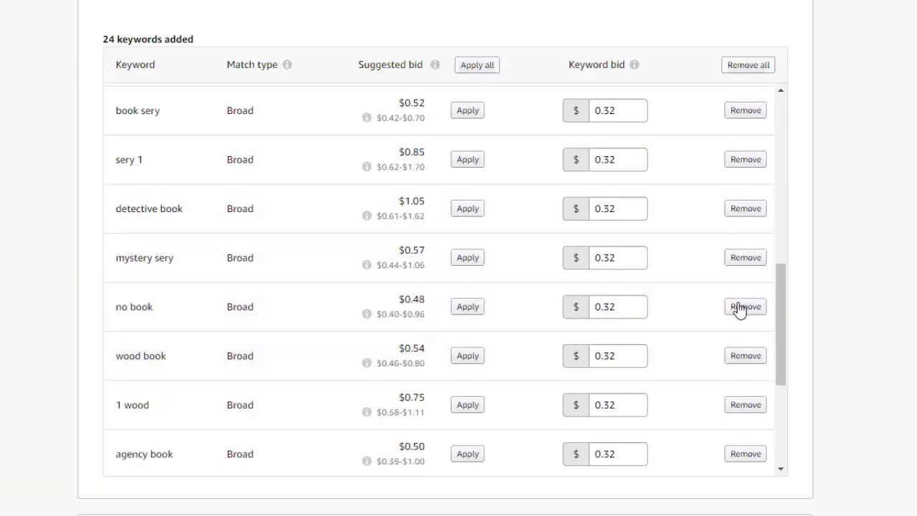
{"action": "left_click", "coordinate": [746, 308]}
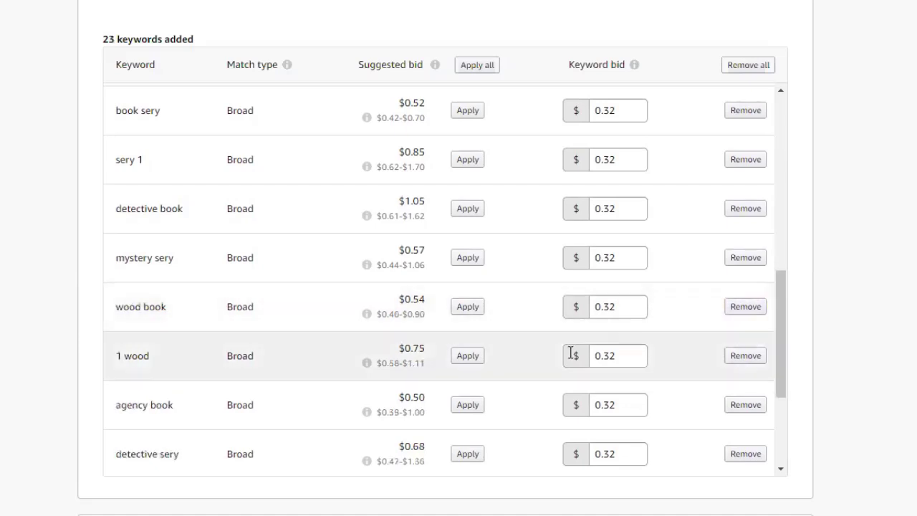
{"action": "left_click", "coordinate": [746, 355]}
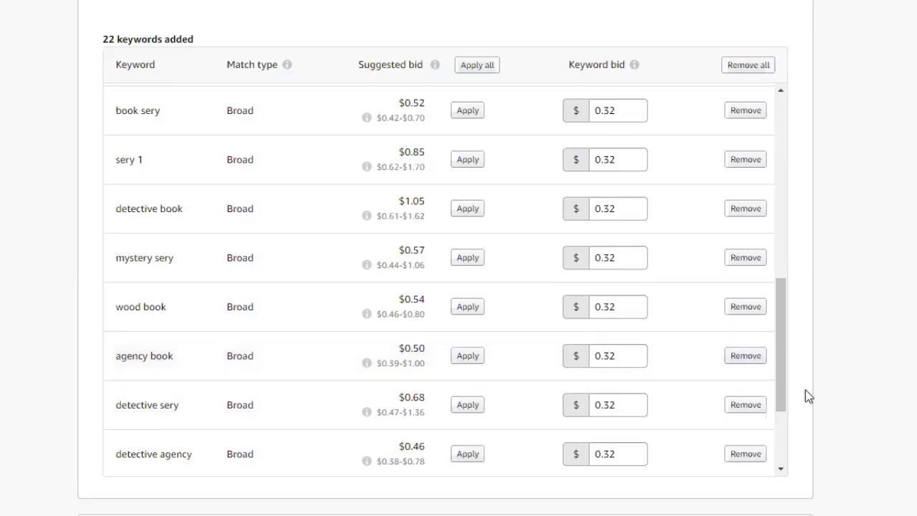
Remove the keyword "not sery" from the end of the added keywords list
{"action": "scroll", "coordinate": [710, 399], "scroll_direction": "down", "scroll_amount": 2}
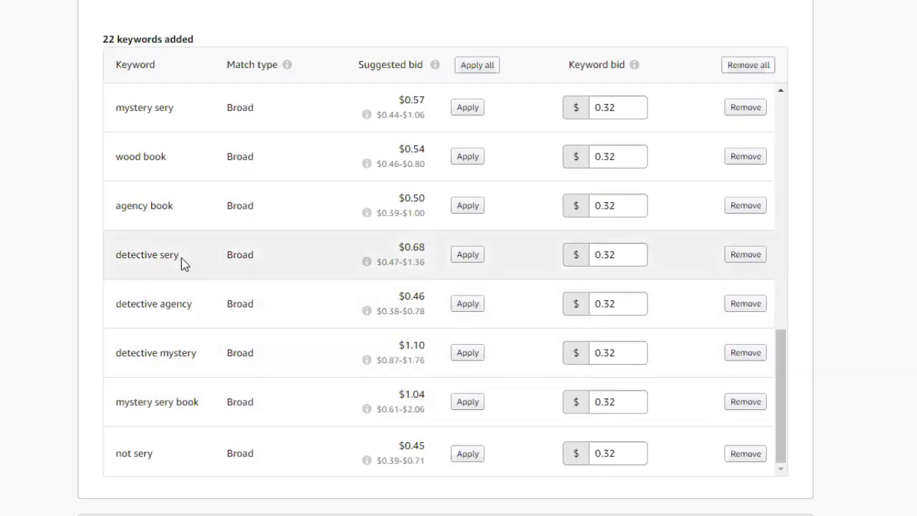
{"action": "scroll", "coordinate": [399, 398], "scroll_direction": "down", "scroll_amount": 3}
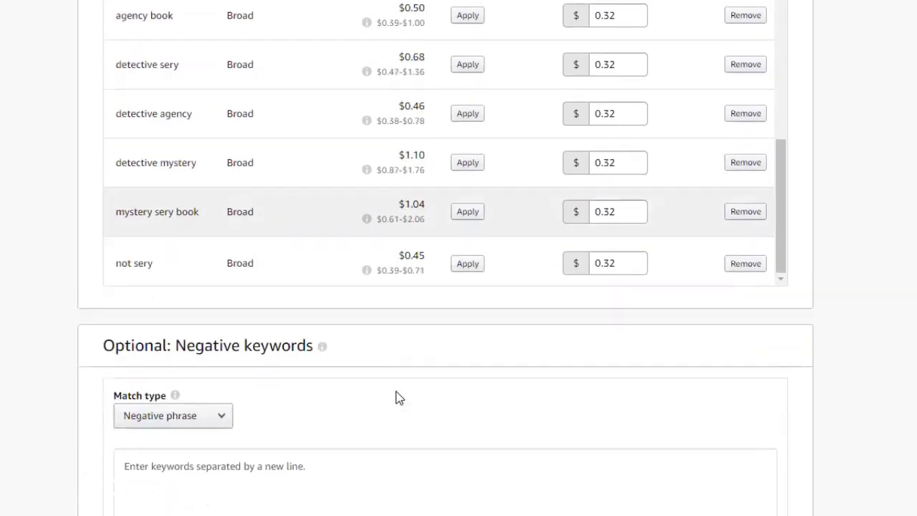
{"action": "scroll", "coordinate": [710, 275], "scroll_direction": "up", "scroll_amount": 1}
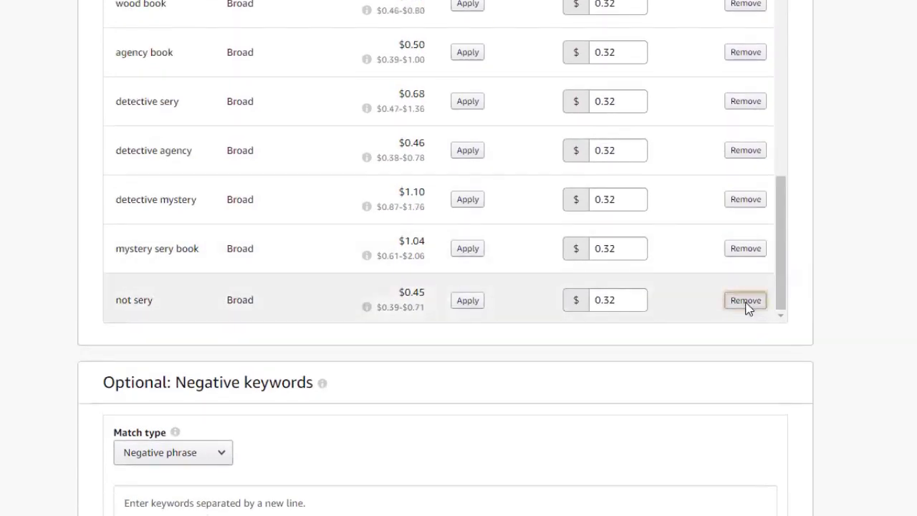
{"action": "left_click", "coordinate": [747, 300]}
Look over the suggested and added keywords and the optional negative keywords section
{"action": "scroll", "coordinate": [842, 369], "scroll_direction": "up", "scroll_amount": 5}
{"action": "scroll", "coordinate": [839, 365], "scroll_direction": "up", "scroll_amount": 3}
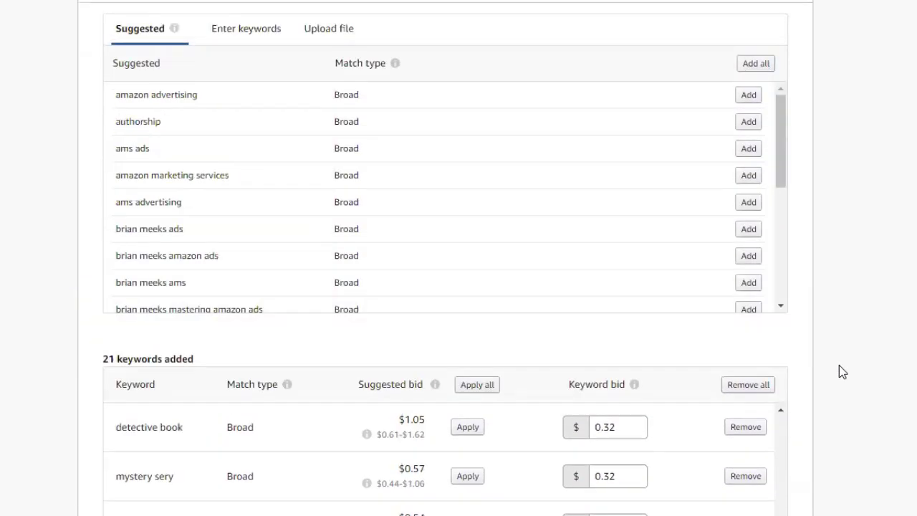
{"action": "scroll", "coordinate": [839, 364], "scroll_direction": "down", "scroll_amount": 5}
{"action": "scroll", "coordinate": [838, 367], "scroll_direction": "down", "scroll_amount": 2}
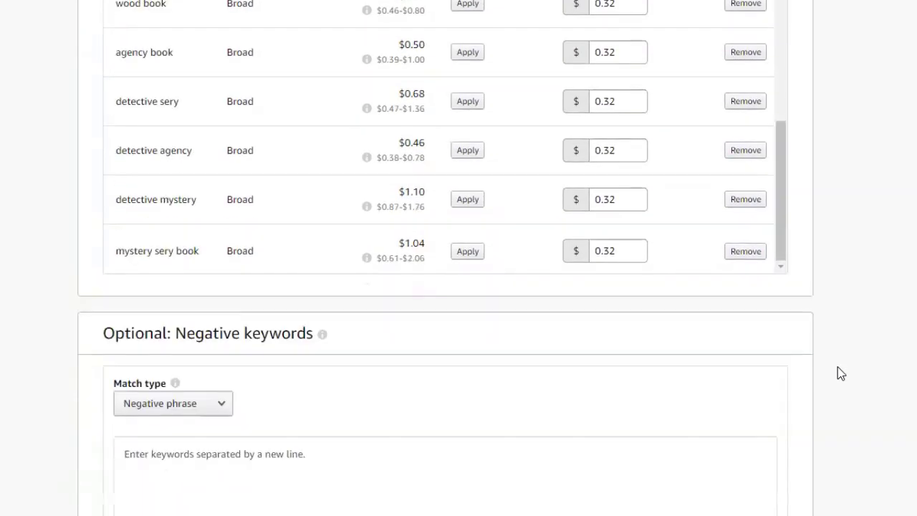
{"action": "scroll", "coordinate": [440, 426], "scroll_direction": "down", "scroll_amount": 4}
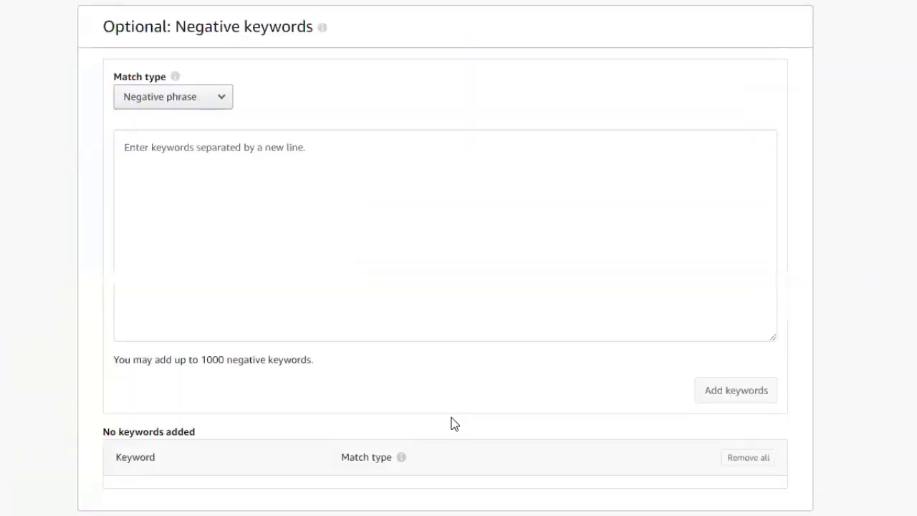
{"action": "scroll", "coordinate": [449, 423], "scroll_direction": "up", "scroll_amount": 8}
{"action": "scroll", "coordinate": [451, 424], "scroll_direction": "down", "scroll_amount": 2}
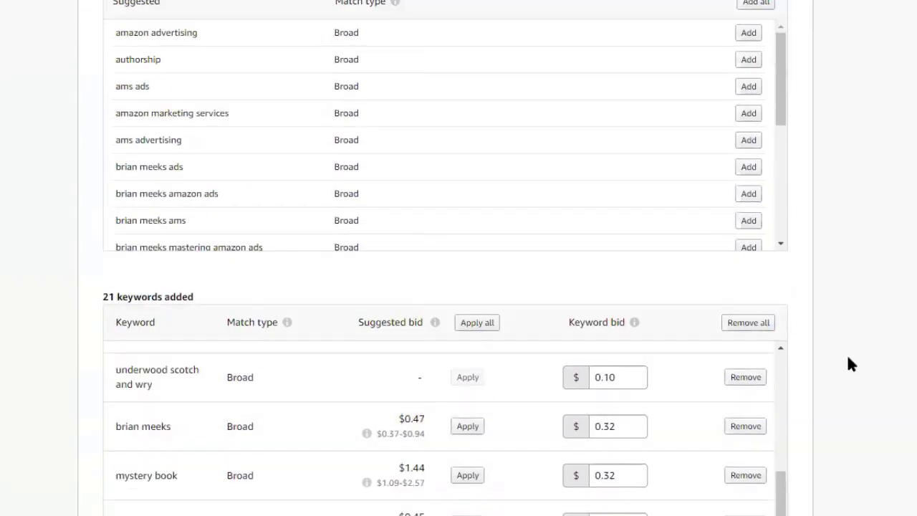
{"action": "scroll", "coordinate": [848, 365], "scroll_direction": "up", "scroll_amount": 5}
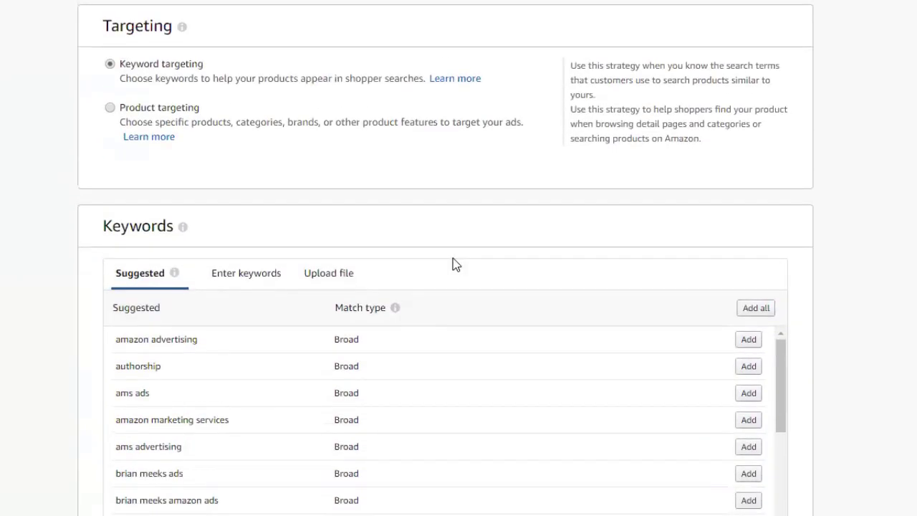
Open manual keyword entry, check the available match types, and keep Broad selected with the empty keyword field active
{"action": "left_click", "coordinate": [254, 277]}
{"action": "left_click", "coordinate": [217, 381]}
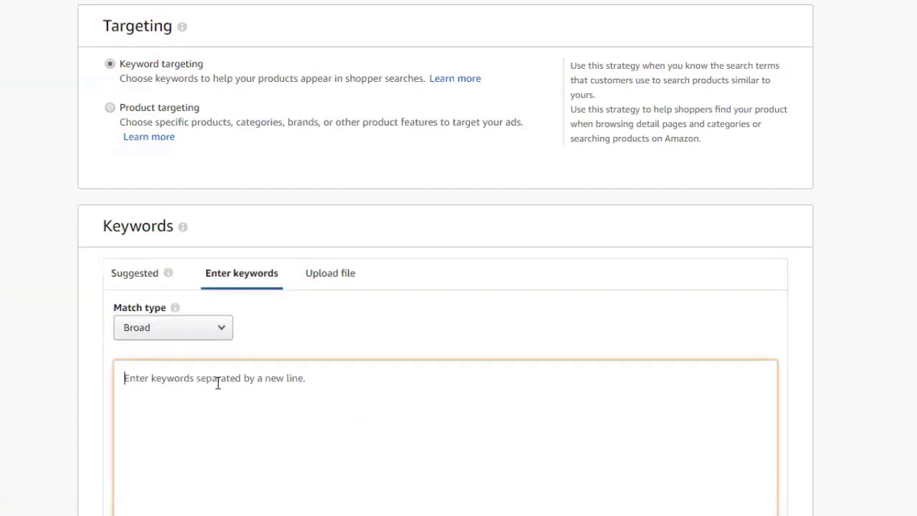
{"action": "left_click", "coordinate": [215, 331]}
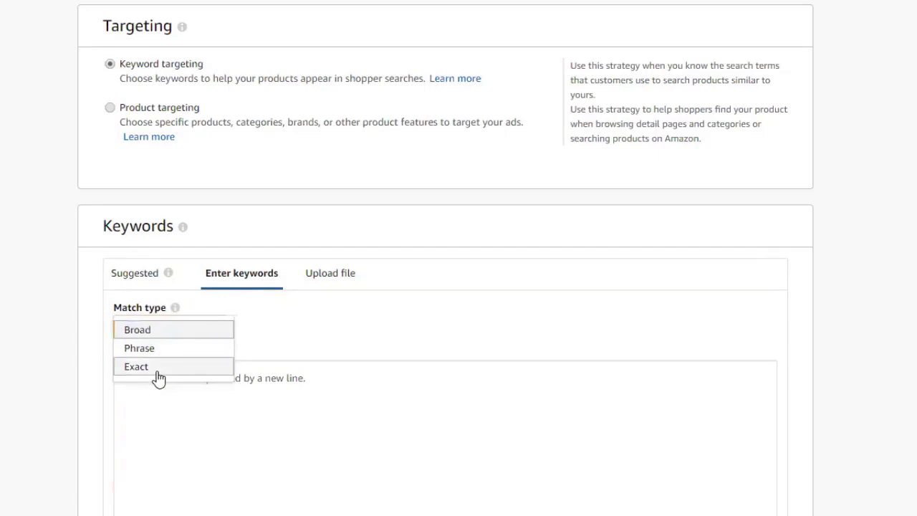
{"action": "left_click", "coordinate": [346, 342]}
{"action": "left_click", "coordinate": [228, 334]}
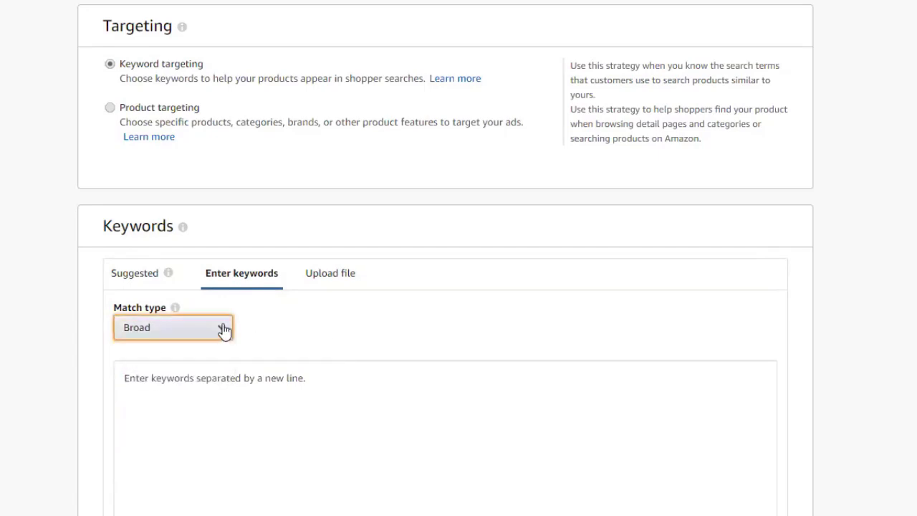
{"action": "left_click", "coordinate": [224, 330]}
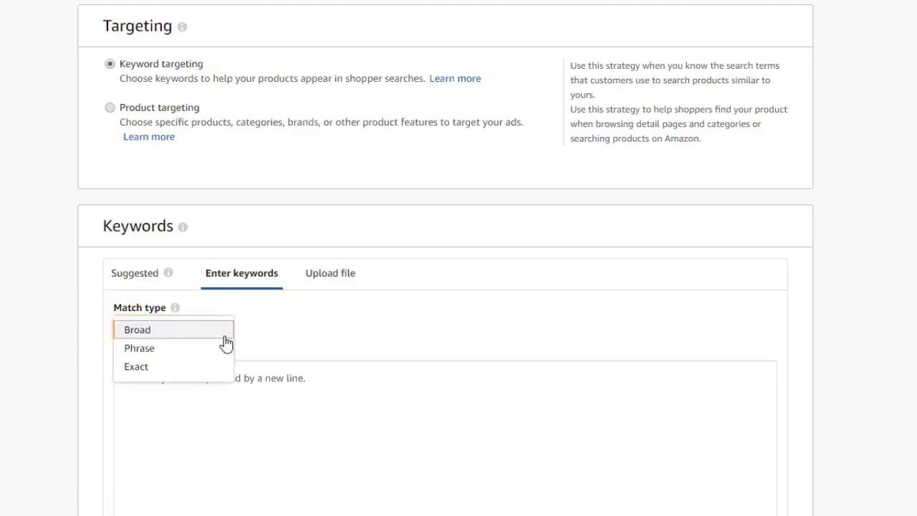
{"action": "left_click", "coordinate": [294, 334]}
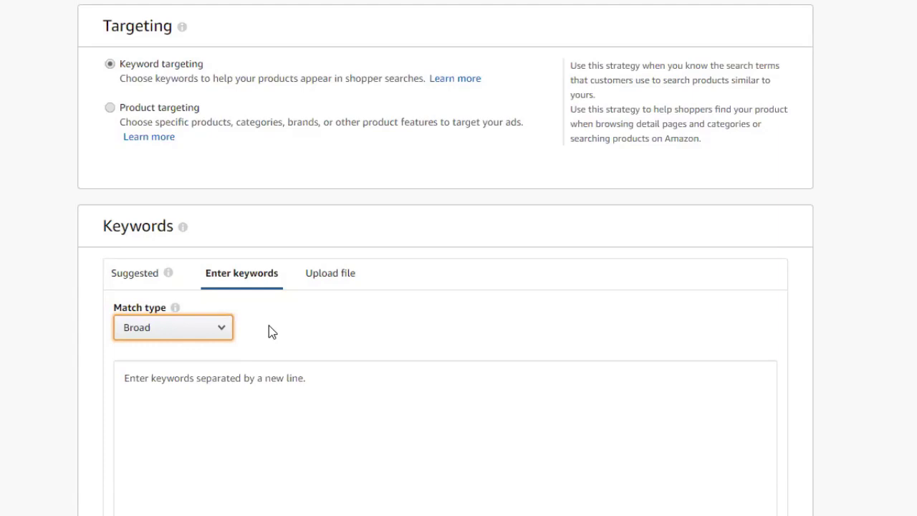
{"action": "left_click", "coordinate": [244, 373]}
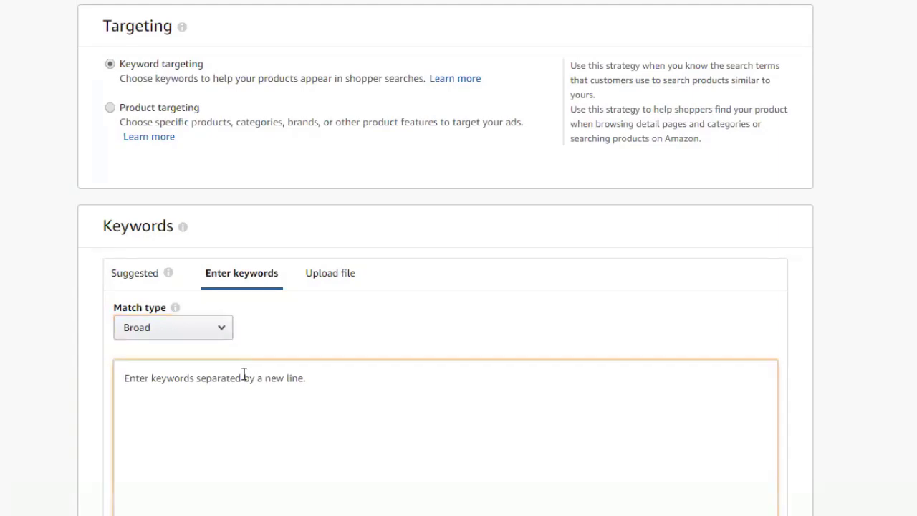
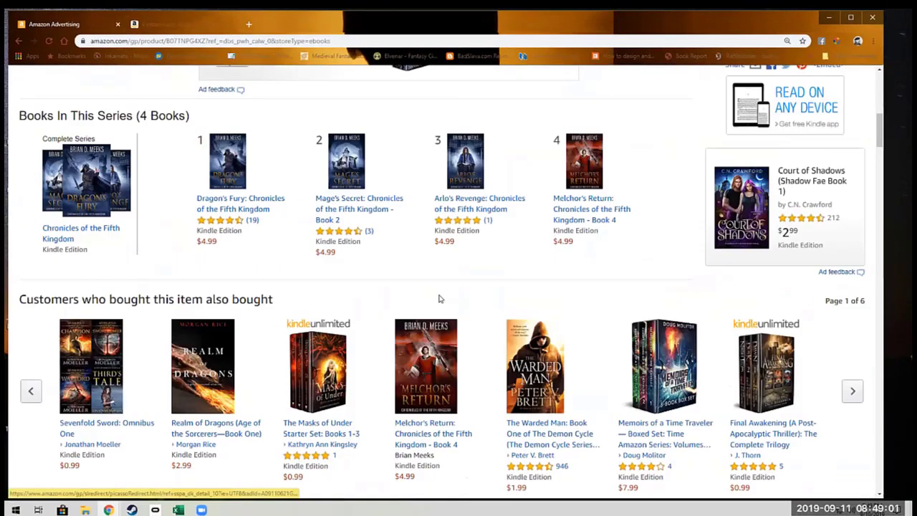
Search Amazon's Kindle Store for the suggested term "detective mysteries" and browse the book results
{"action": "scroll", "coordinate": [438, 298], "scroll_direction": "up", "scroll_amount": 10}
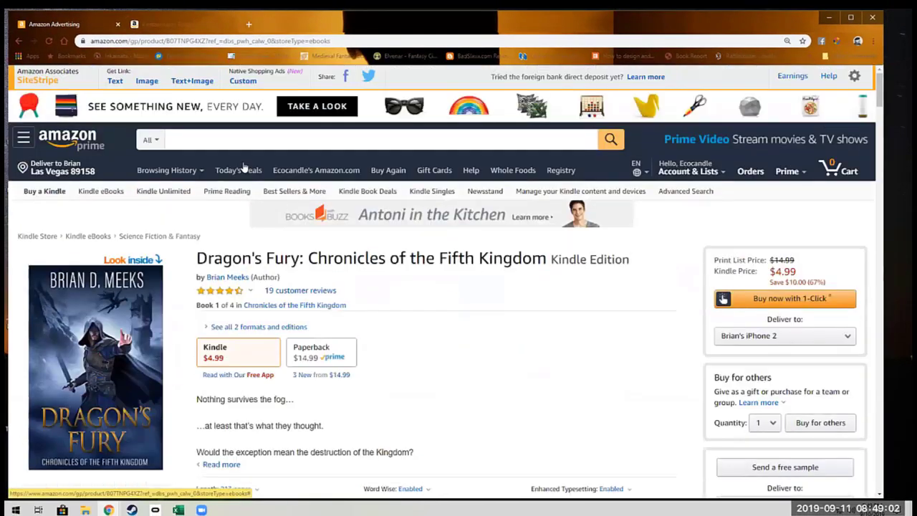
{"action": "left_click", "coordinate": [150, 140]}
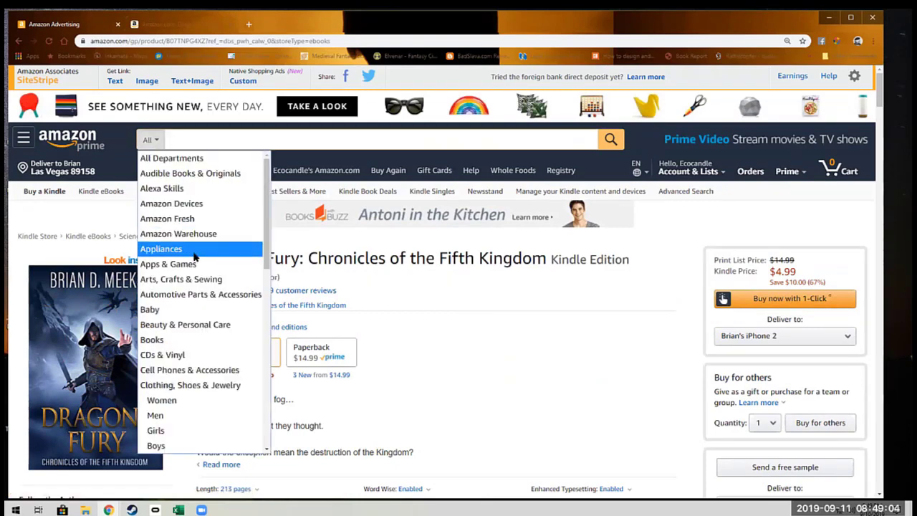
{"action": "scroll", "coordinate": [212, 294], "scroll_direction": "down", "scroll_amount": 10}
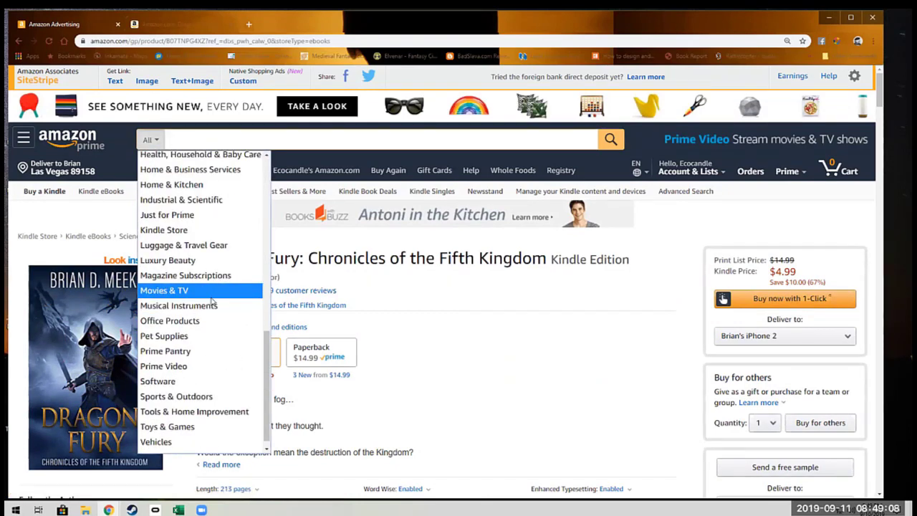
{"action": "scroll", "coordinate": [212, 301], "scroll_direction": "down", "scroll_amount": 1}
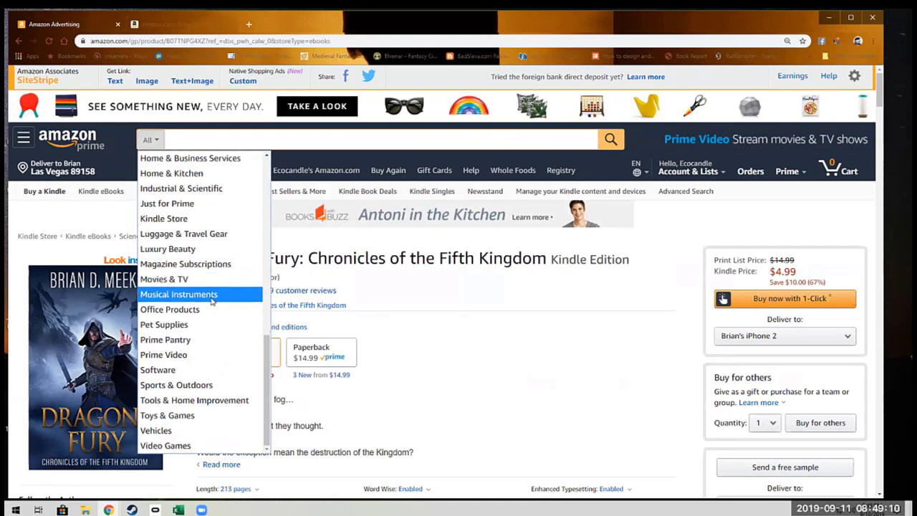
{"action": "left_click", "coordinate": [176, 218]}
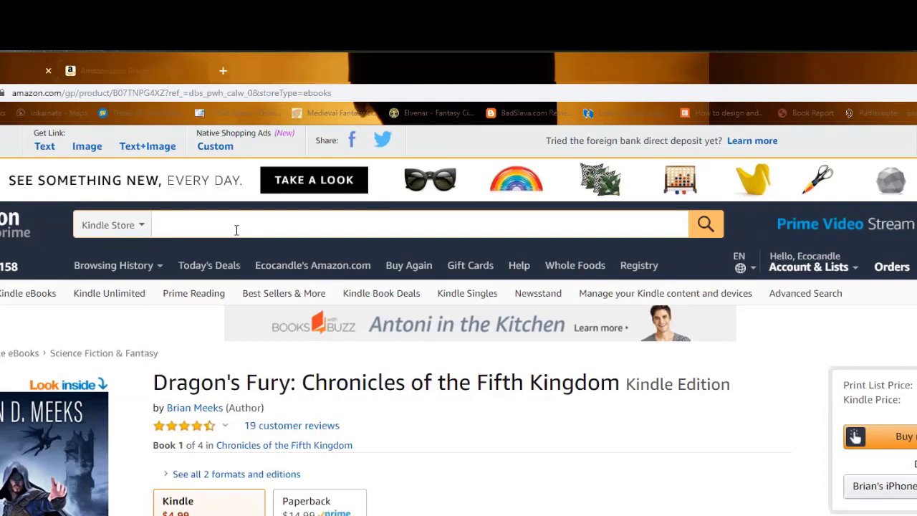
{"action": "type", "text": "Dete"}
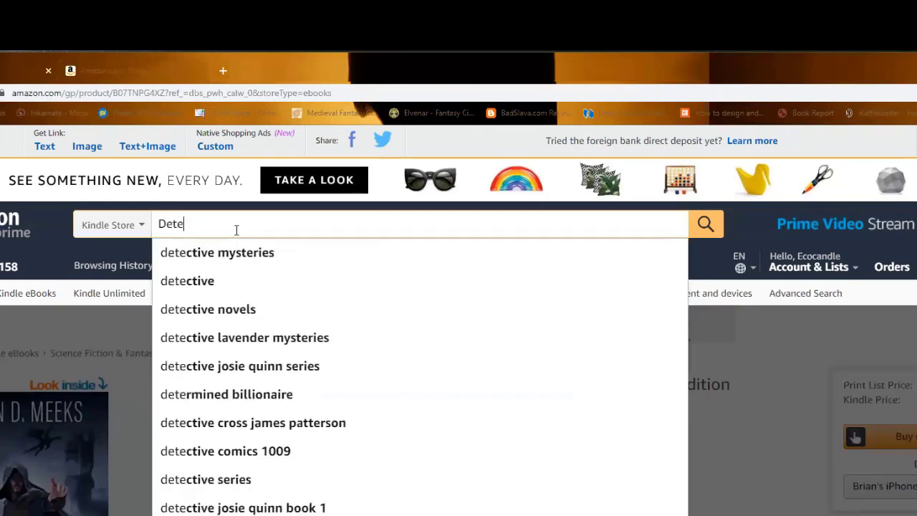
{"action": "type", "text": "ctiv"}
{"action": "key", "text": "Down"}
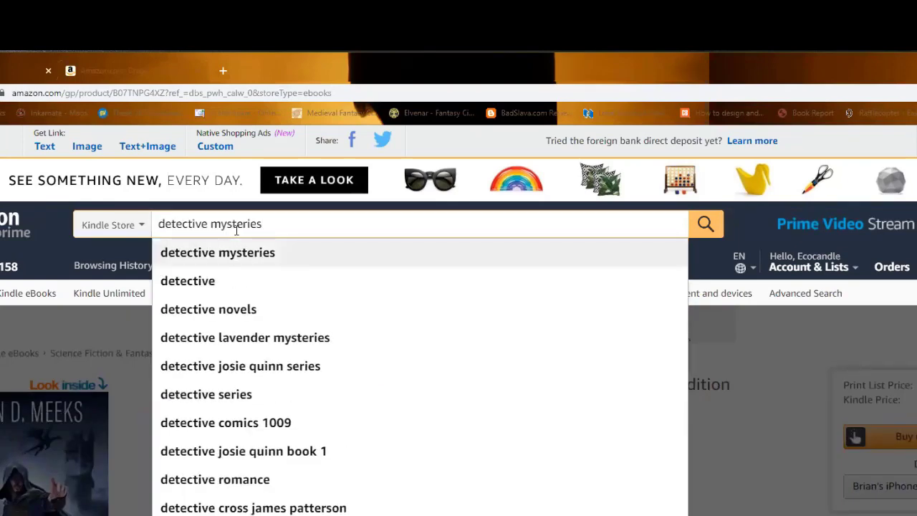
{"action": "key", "text": "Return"}
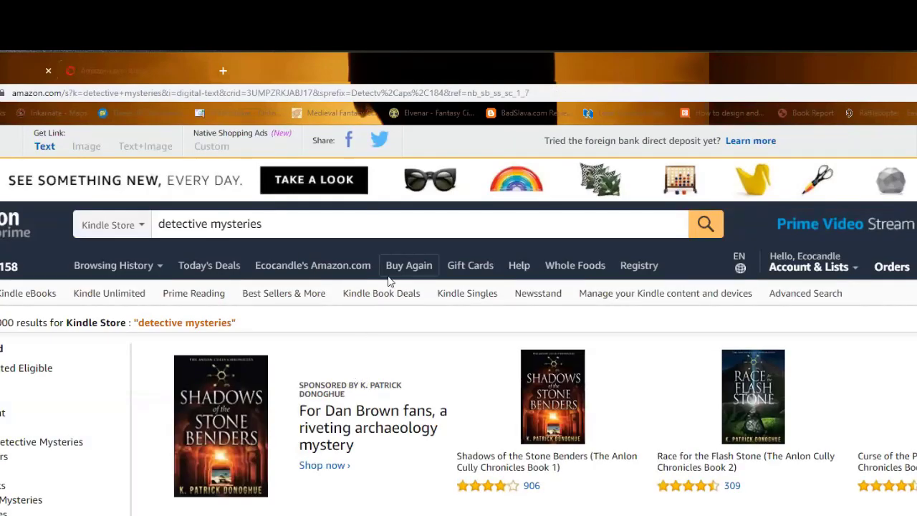
{"action": "scroll", "coordinate": [389, 287], "scroll_direction": "down", "scroll_amount": 7}
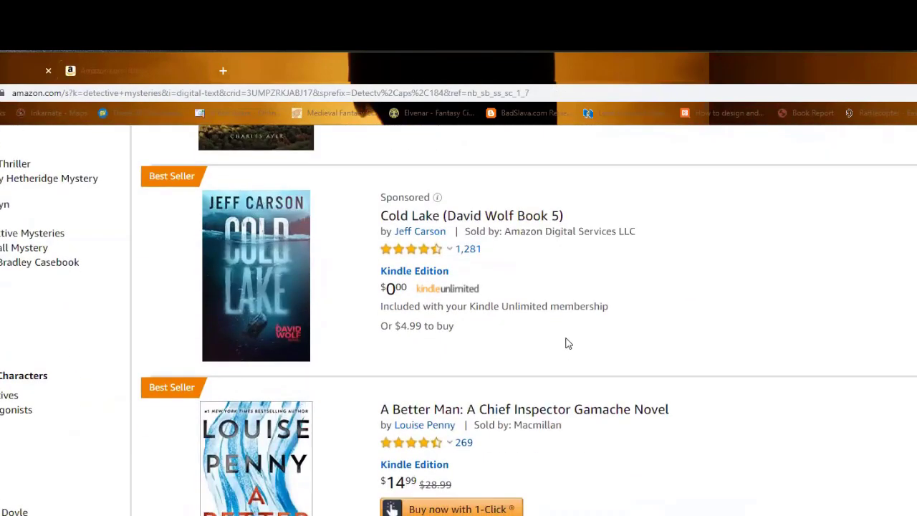
Open the Kindle book "Game of Snipers" from the search results and examine its product details and best-seller category rankings
{"action": "scroll", "coordinate": [571, 347], "scroll_direction": "down", "scroll_amount": 4}
{"action": "scroll", "coordinate": [571, 346], "scroll_direction": "down", "scroll_amount": 3}
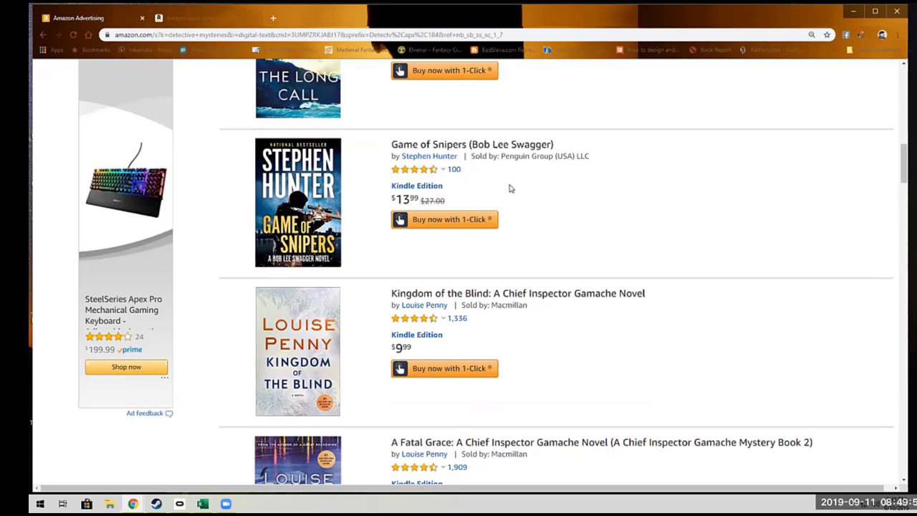
{"action": "left_click", "coordinate": [443, 147]}
{"action": "scroll", "coordinate": [379, 240], "scroll_direction": "down", "scroll_amount": 15}
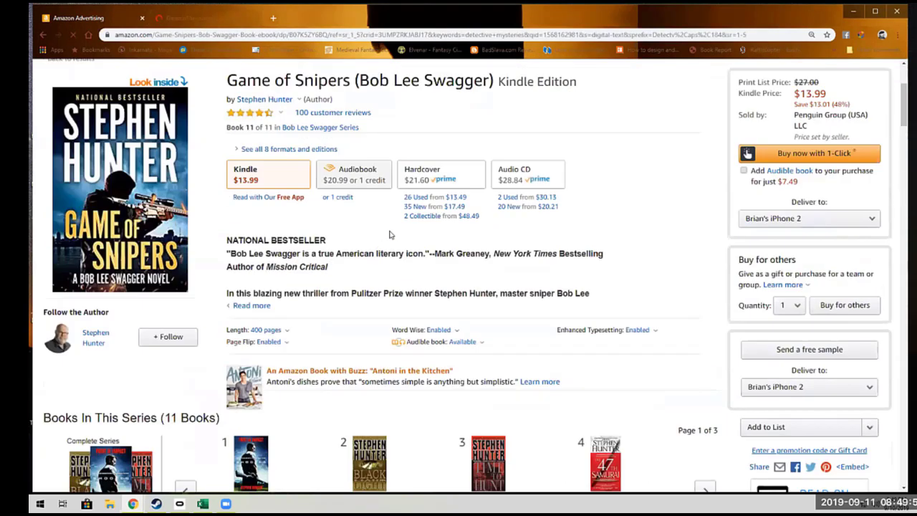
{"action": "scroll", "coordinate": [392, 232], "scroll_direction": "down", "scroll_amount": 10}
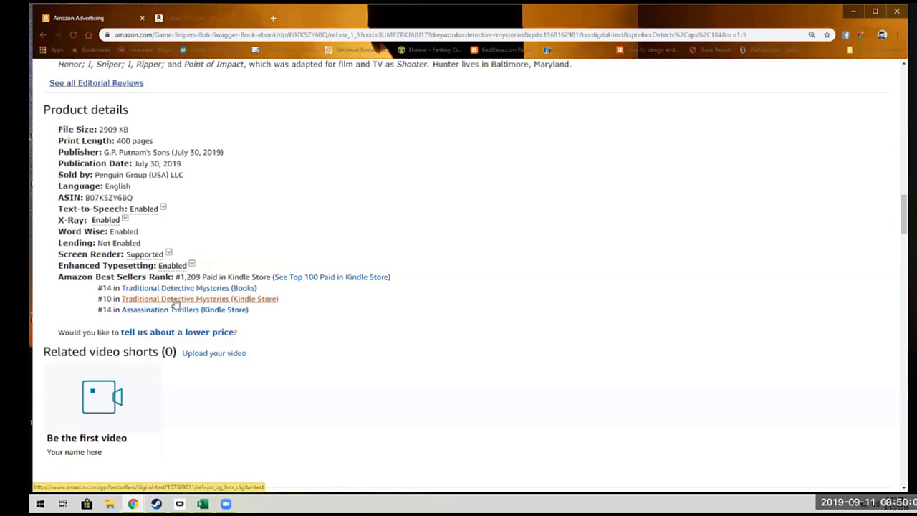
Review the paid and free Kindle best sellers in Traditional Detective Mysteries for author names and titles, and return to the campaign form
{"action": "left_click", "coordinate": [176, 304]}
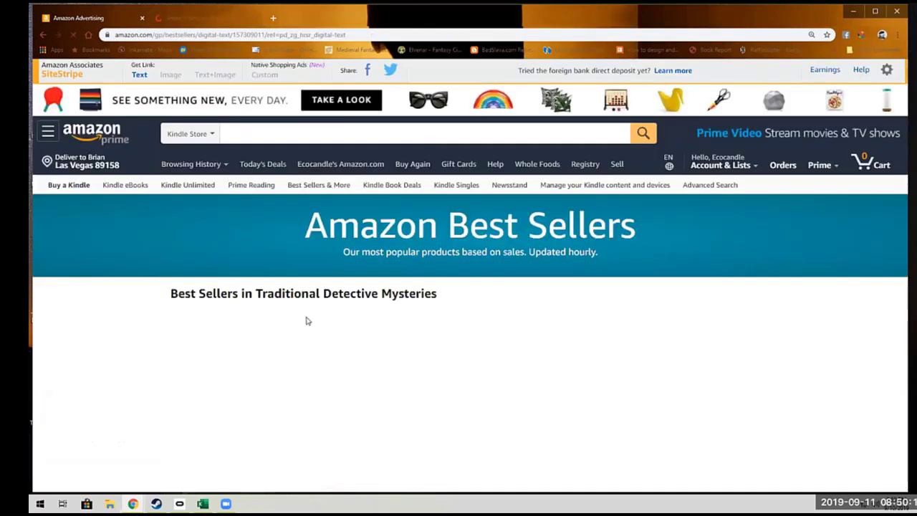
{"action": "scroll", "coordinate": [423, 317], "scroll_direction": "down", "scroll_amount": 3}
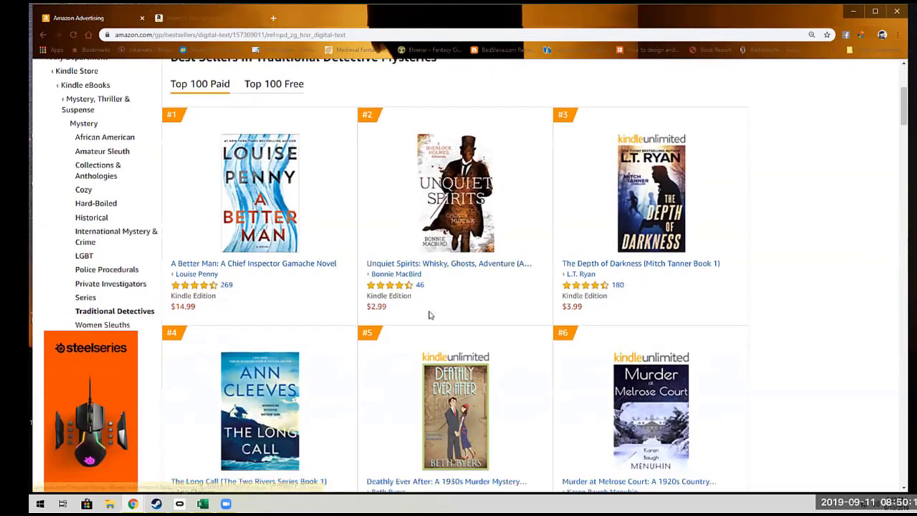
{"action": "scroll", "coordinate": [428, 315], "scroll_direction": "up", "scroll_amount": 1}
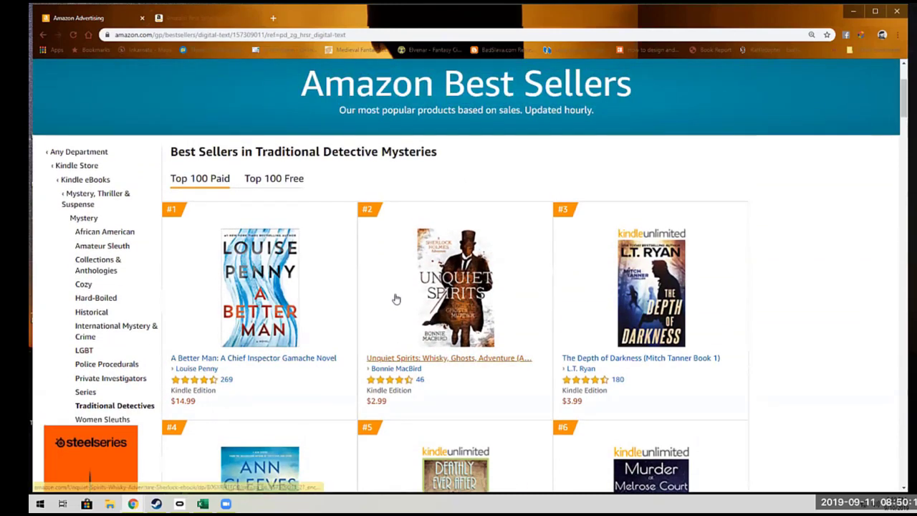
{"action": "left_click", "coordinate": [293, 186]}
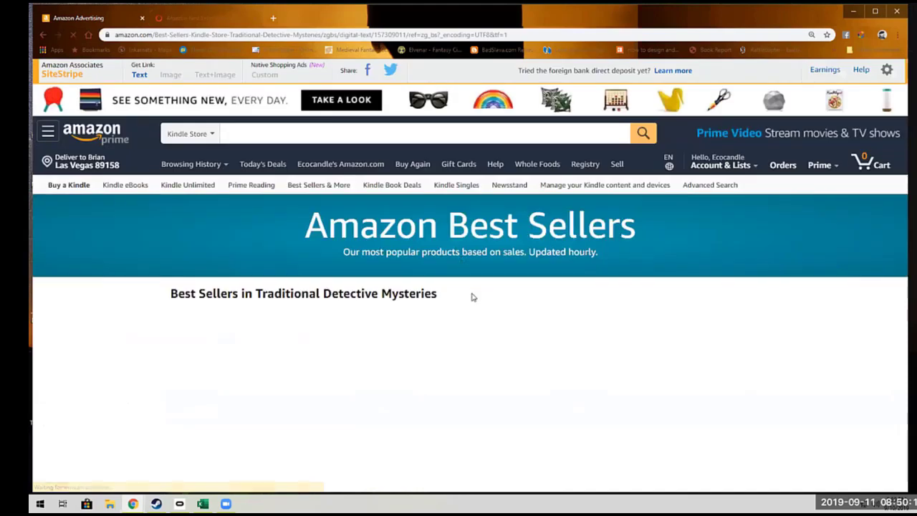
{"action": "scroll", "coordinate": [453, 294], "scroll_direction": "down", "scroll_amount": 2}
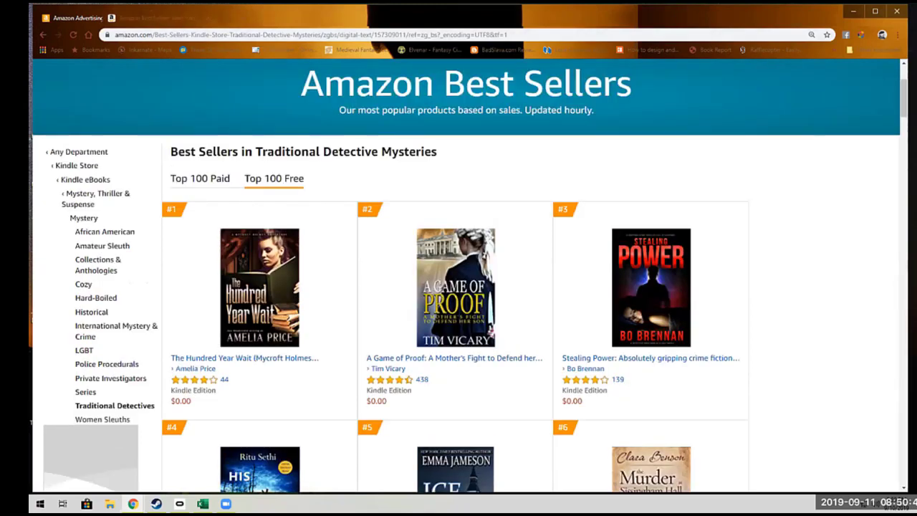
{"action": "key", "text": "ctrl+w"}
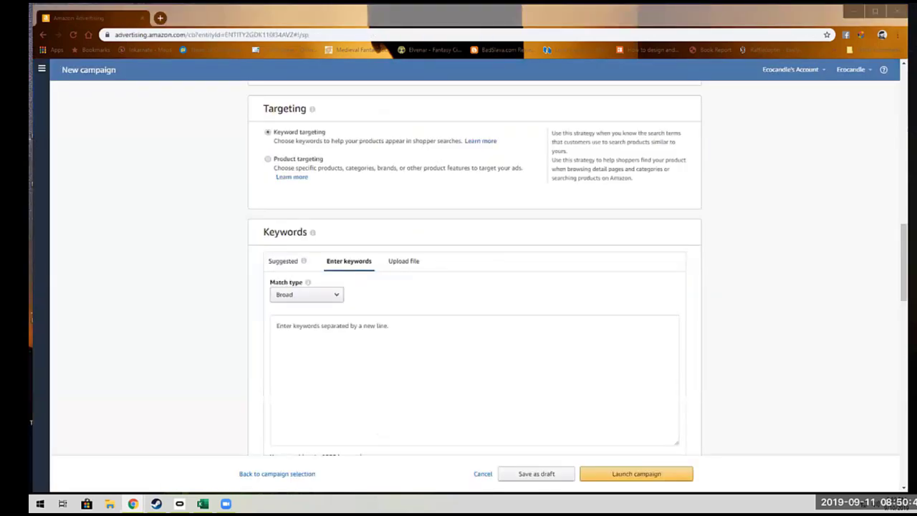
Enter the author names Amelia Price, Tim Vicary and Bo Brennan as manual keywords on separate lines
{"action": "left_click", "coordinate": [293, 327]}
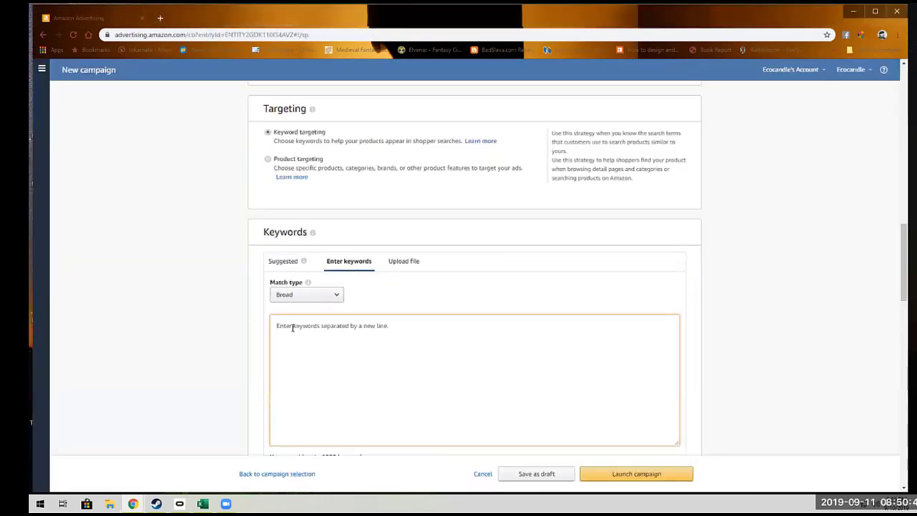
{"action": "type", "text": "Amelia"}
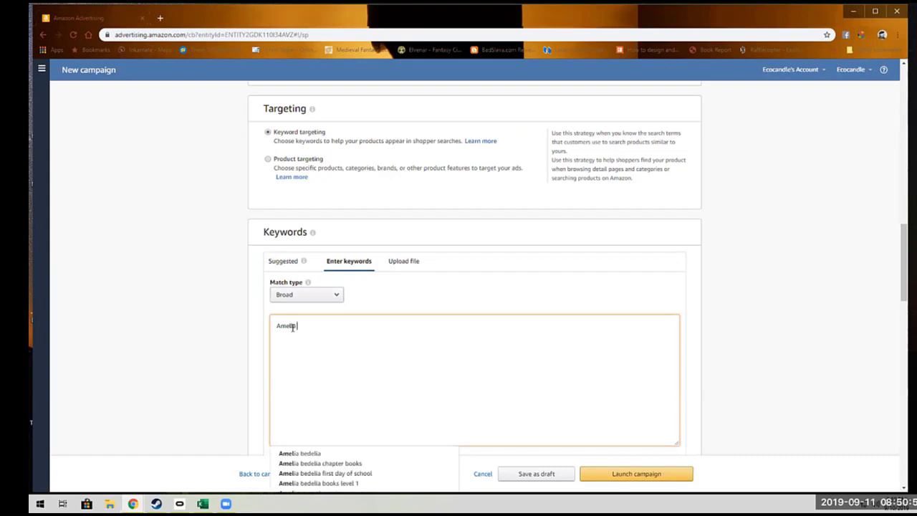
{"action": "type", "text": " Price"}
{"action": "key", "text": "Return"}
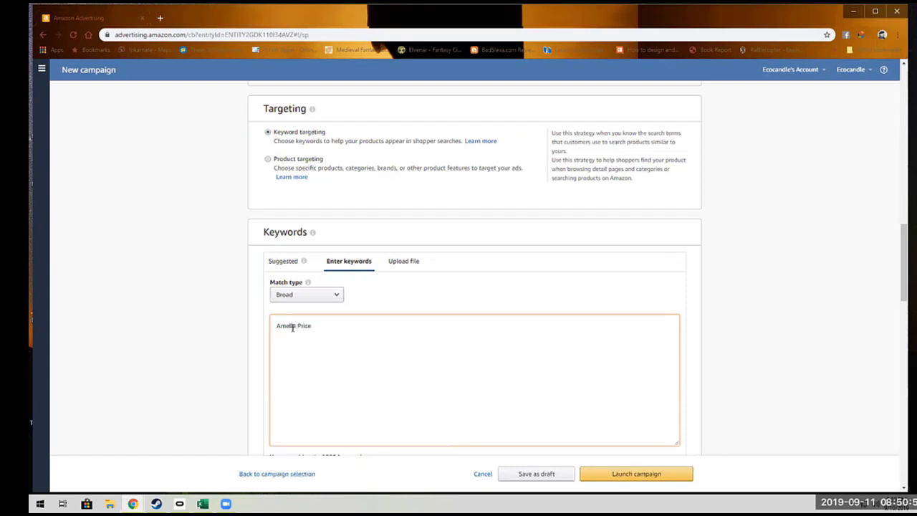
{"action": "type", "text": "Tim Vic"}
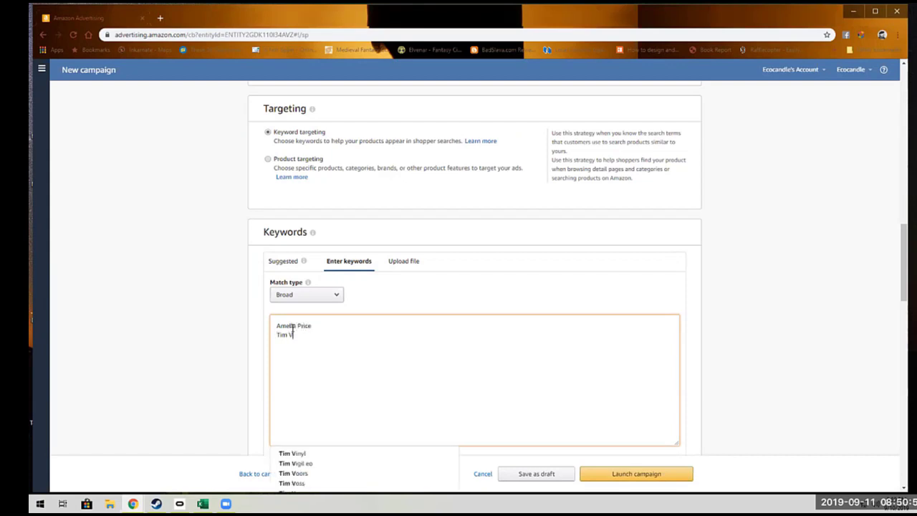
{"action": "type", "text": "ary"}
{"action": "key", "text": "Return"}
{"action": "type", "text": "Bo"}
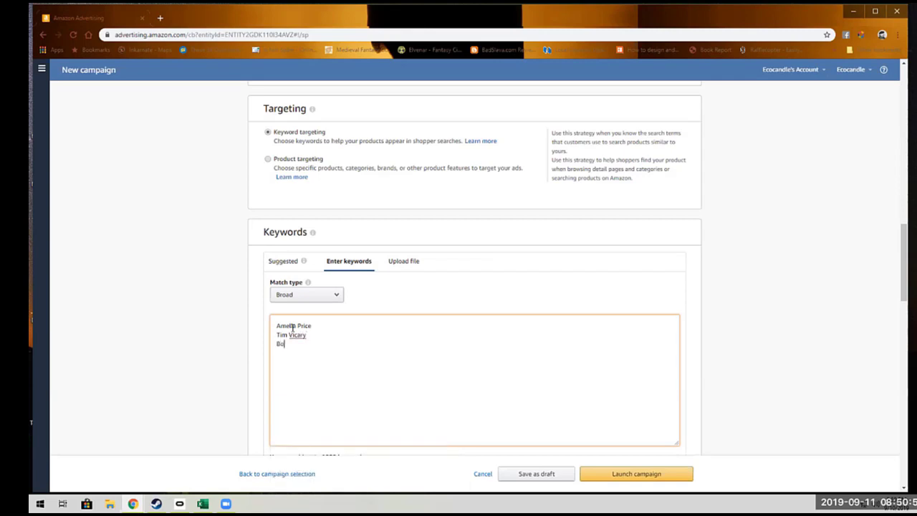
{"action": "type", "text": " Brenn"}
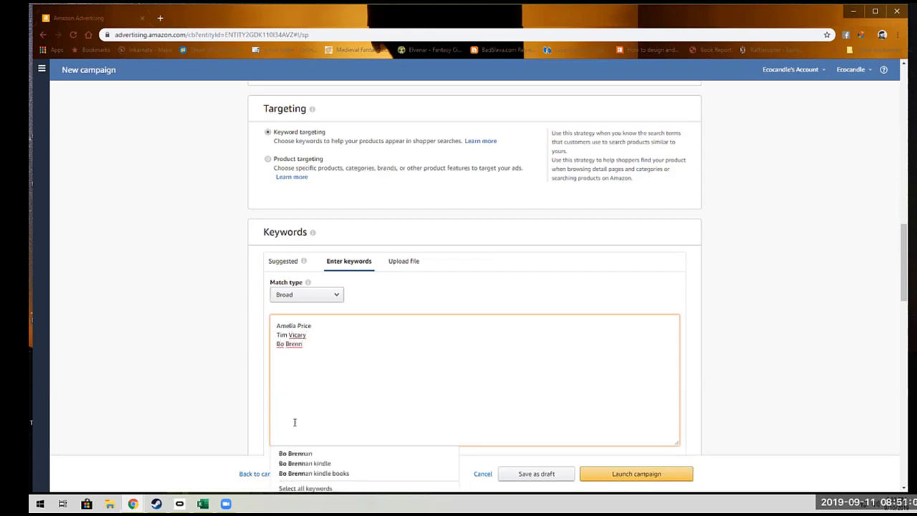
{"action": "left_click", "coordinate": [295, 453]}
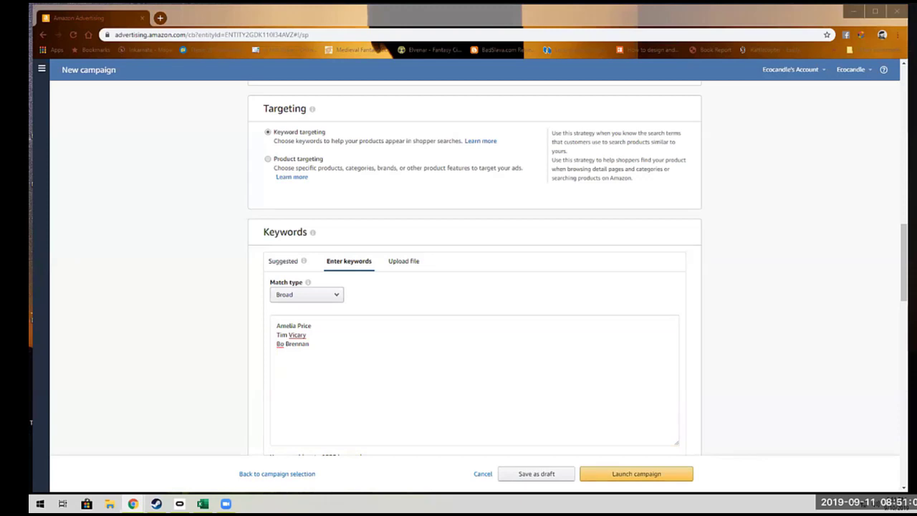
Add the authors Louise Penny and Bonnie MacBird on new lines of the manual keyword list
{"action": "left_click", "coordinate": [293, 361]}
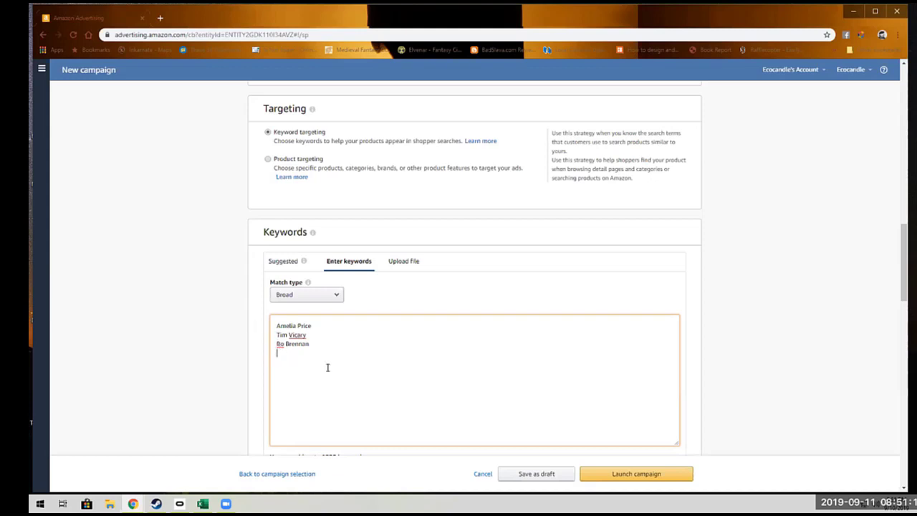
{"action": "type", "text": "Louise"}
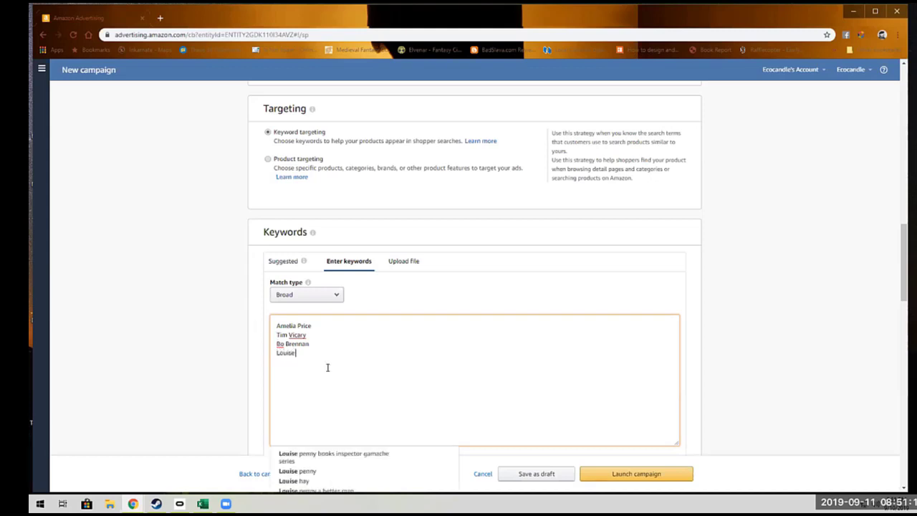
{"action": "type", "text": " Penny"}
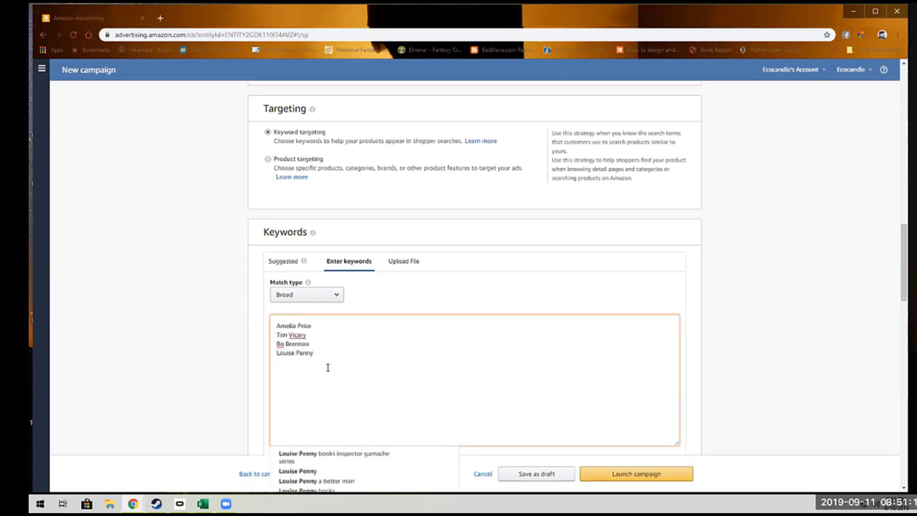
{"action": "key", "text": "Return"}
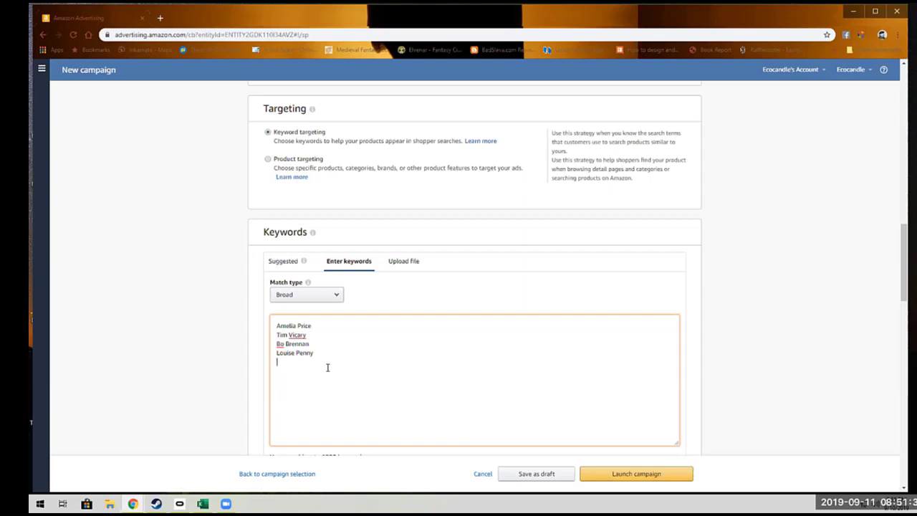
{"action": "key", "text": "Return"}
{"action": "type", "text": "Bonnie Ma"}
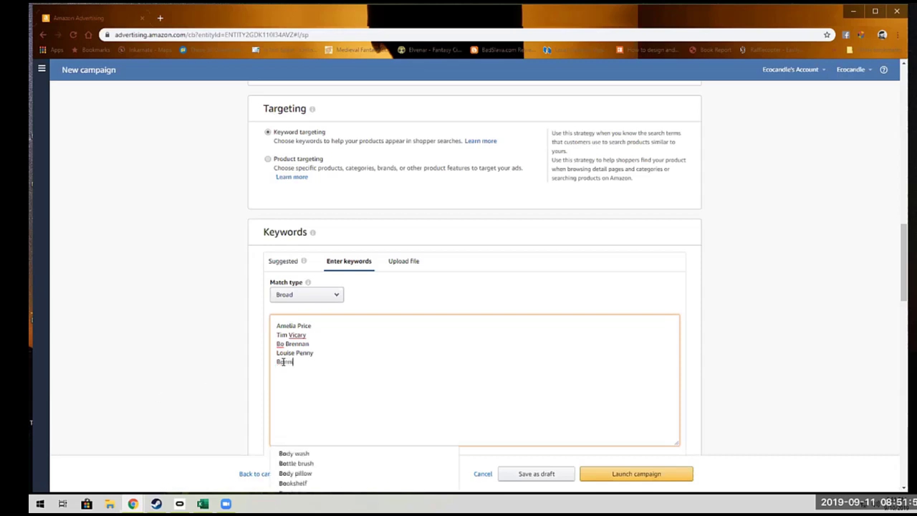
{"action": "type", "text": "cBird"}
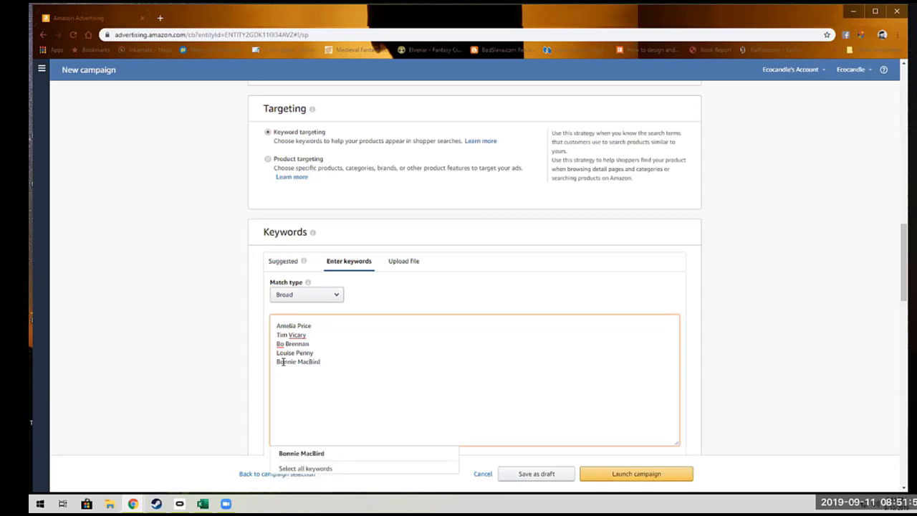
{"action": "key", "text": "Return"}
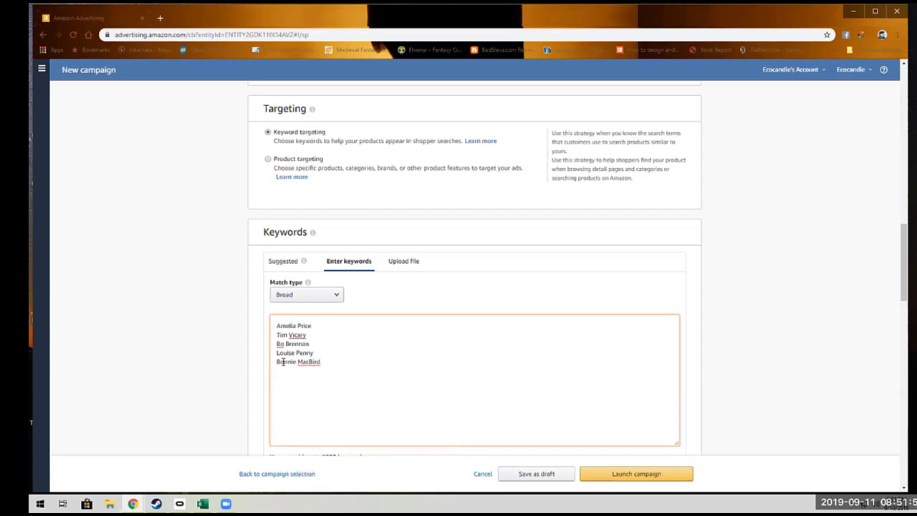
Add the suggested keyword "A Better Man louise penny" on a new line of the manual keyword list
{"action": "type", "text": "A B"}
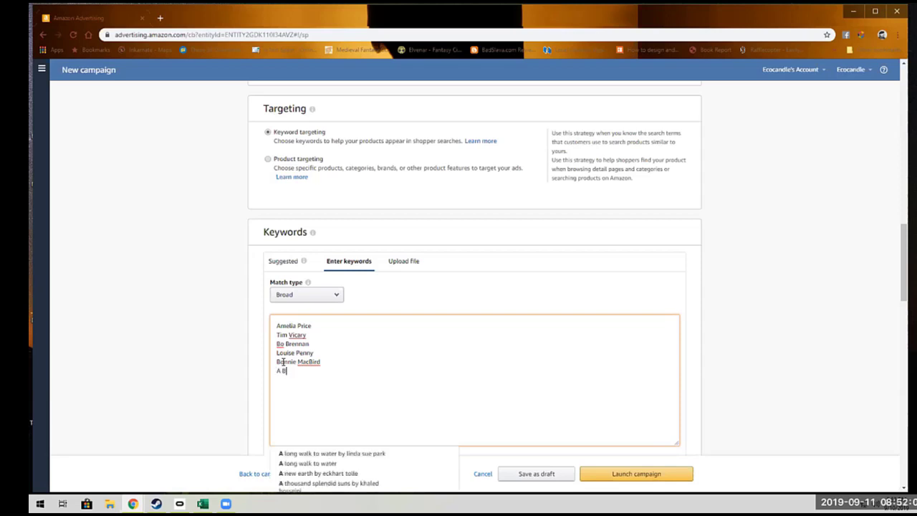
{"action": "type", "text": "etter Man"}
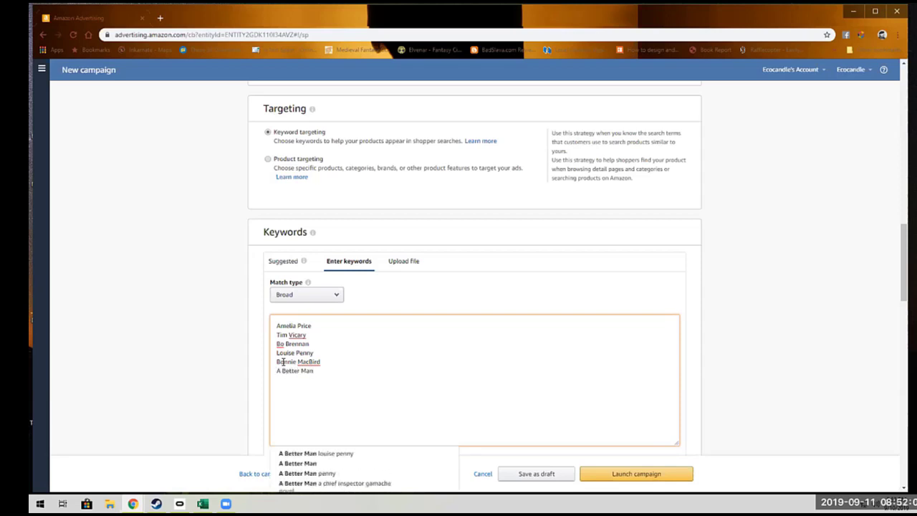
{"action": "left_click", "coordinate": [310, 453]}
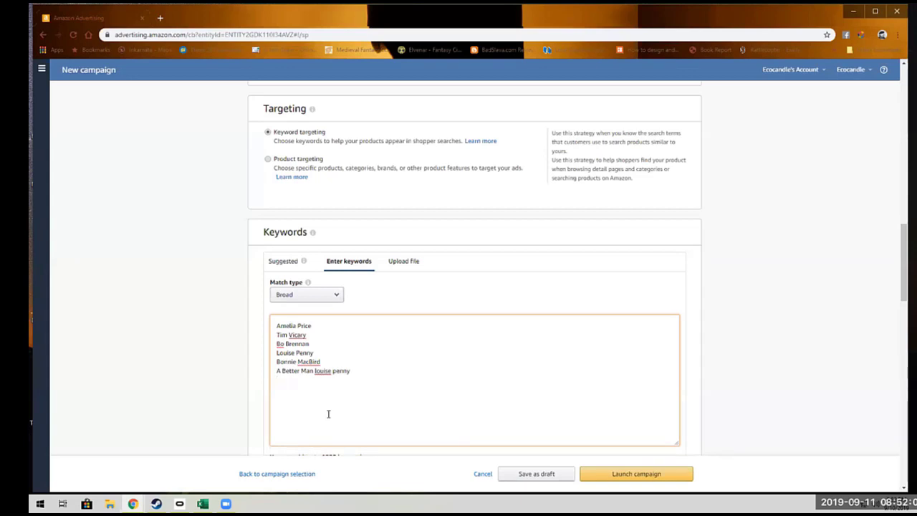
Enter the title "Unquiet Spirits" as a keyword, correct its spelling, and choose the suggestion "Unquiet Spirits a sherlock holmes adventure"
{"action": "type", "text": "Uquie"}
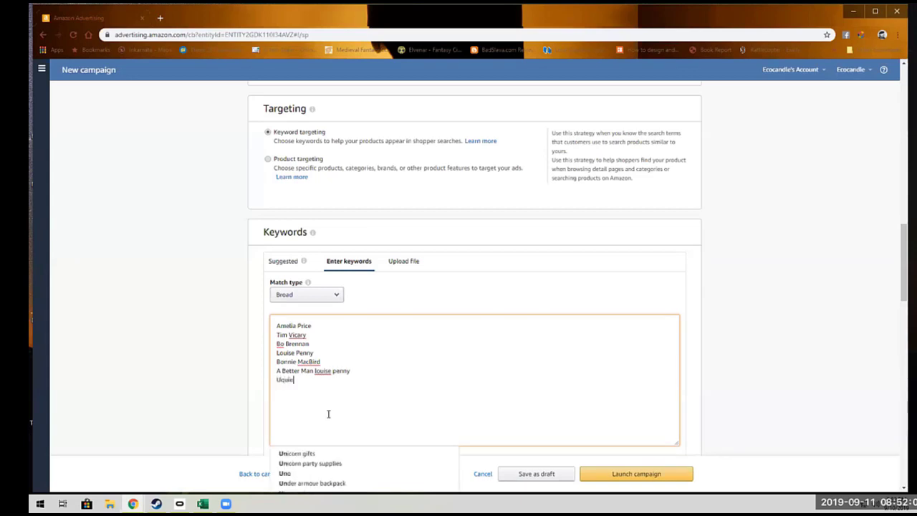
{"action": "type", "text": "t Spirts"}
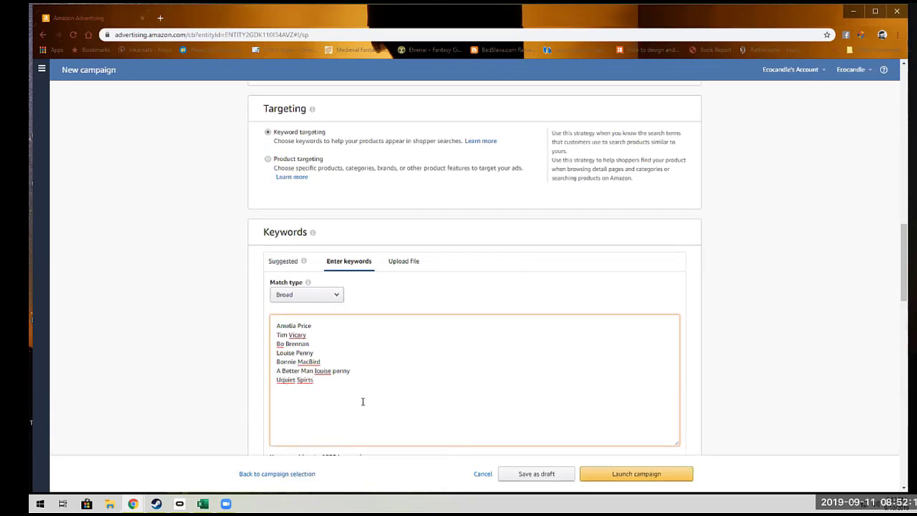
{"action": "key", "text": "Home"}
{"action": "key", "text": "Right"}
{"action": "type", "text": "n"}
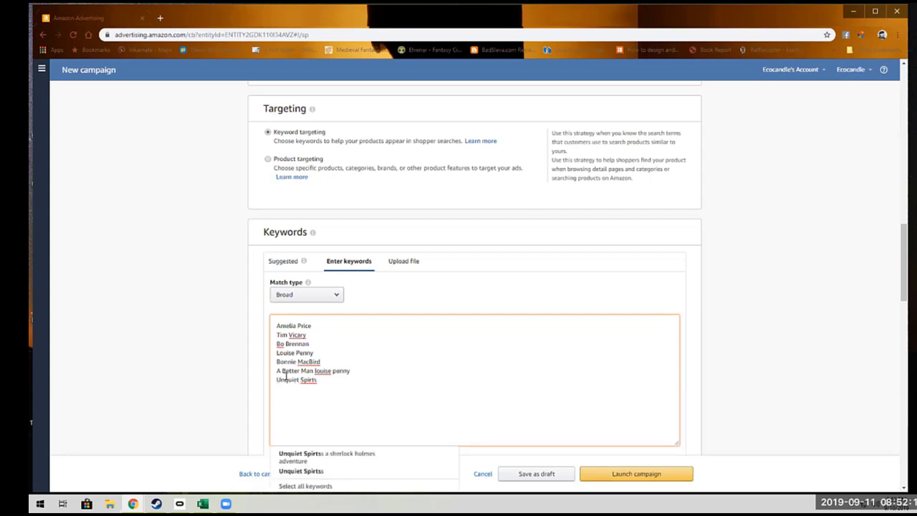
{"action": "left_click", "coordinate": [314, 380]}
{"action": "type", "text": "i"}
{"action": "scroll", "coordinate": [407, 383], "scroll_direction": "down", "scroll_amount": 2}
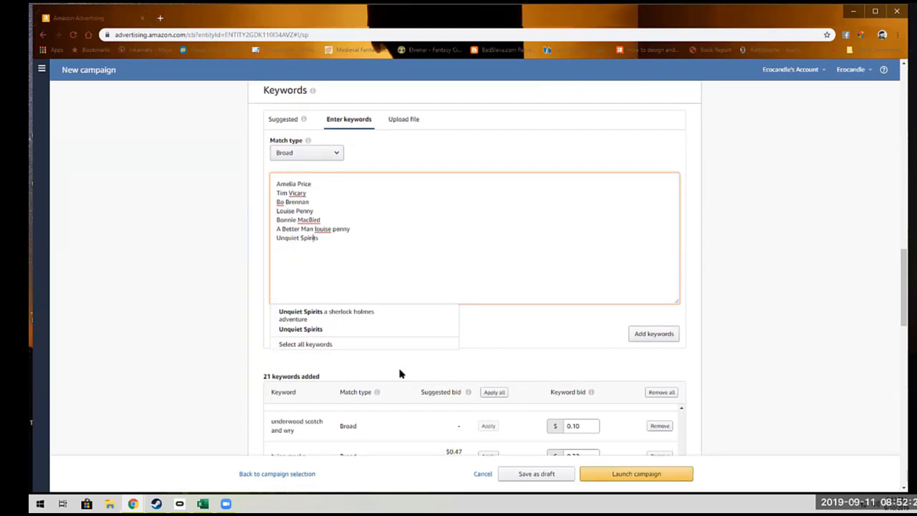
{"action": "left_click", "coordinate": [334, 311]}
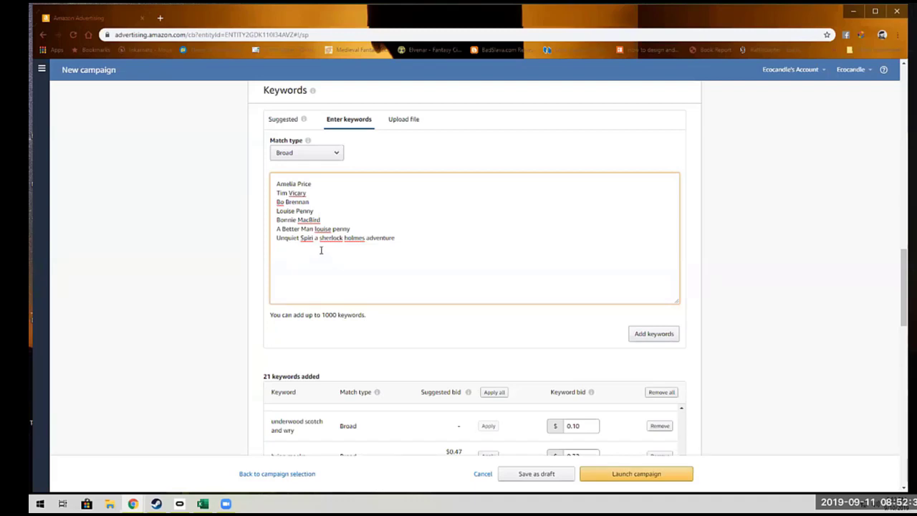
Add the suggested keywords "L.T. ryan" and "L.T. ryan books" on separate lines of the manual keyword list
{"action": "type", "text": "L.T."}
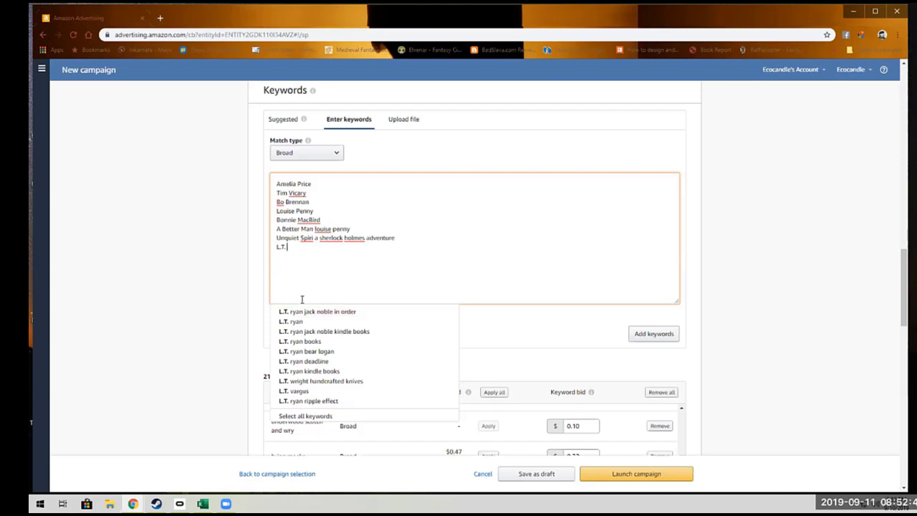
{"action": "left_click", "coordinate": [301, 322]}
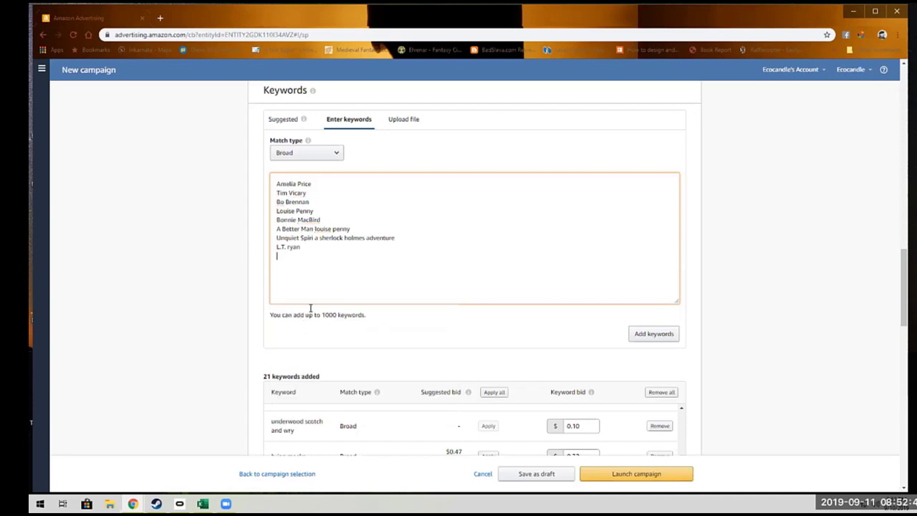
{"action": "left_click", "coordinate": [316, 250]}
{"action": "key", "text": "Return"}
{"action": "type", "text": "L.T."}
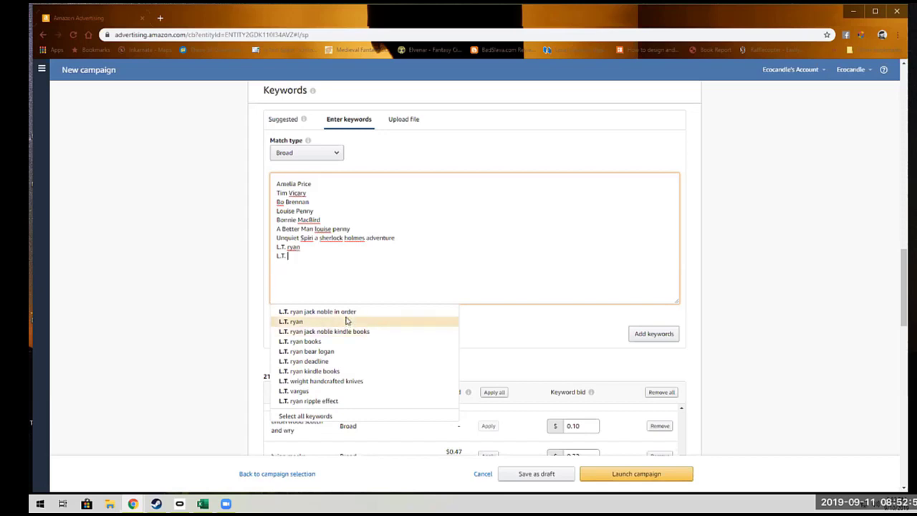
{"action": "left_click", "coordinate": [329, 341]}
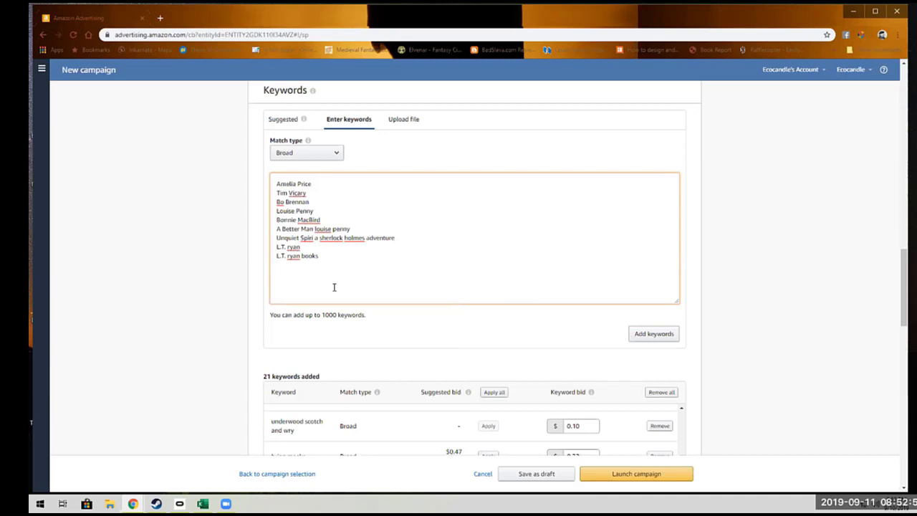
Add the suggested keyword "L.T. ryan deadline" on a new line of the manual keyword list
{"action": "type", "text": "L.T"}
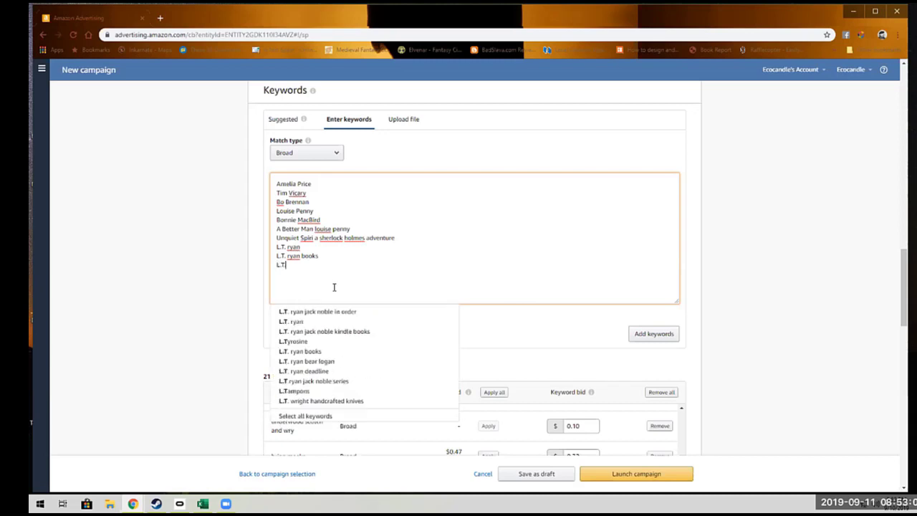
{"action": "type", "text": "."}
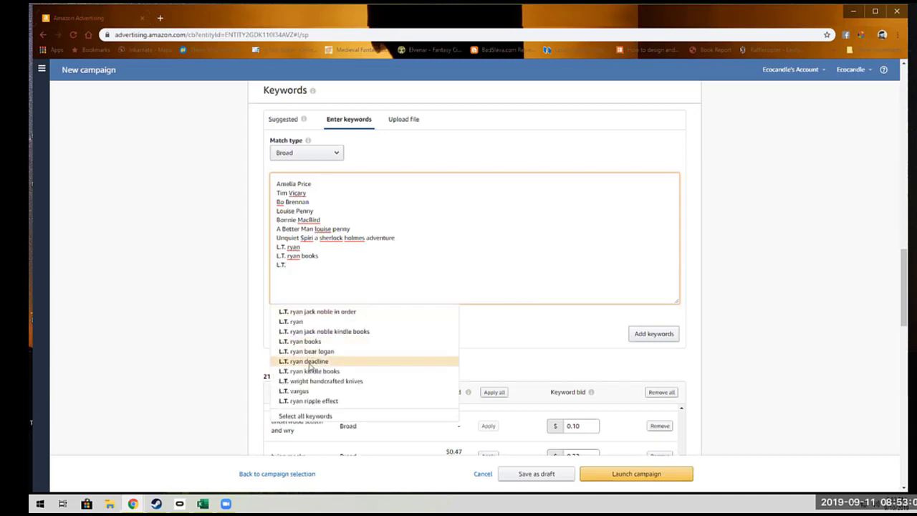
{"action": "left_click", "coordinate": [310, 362]}
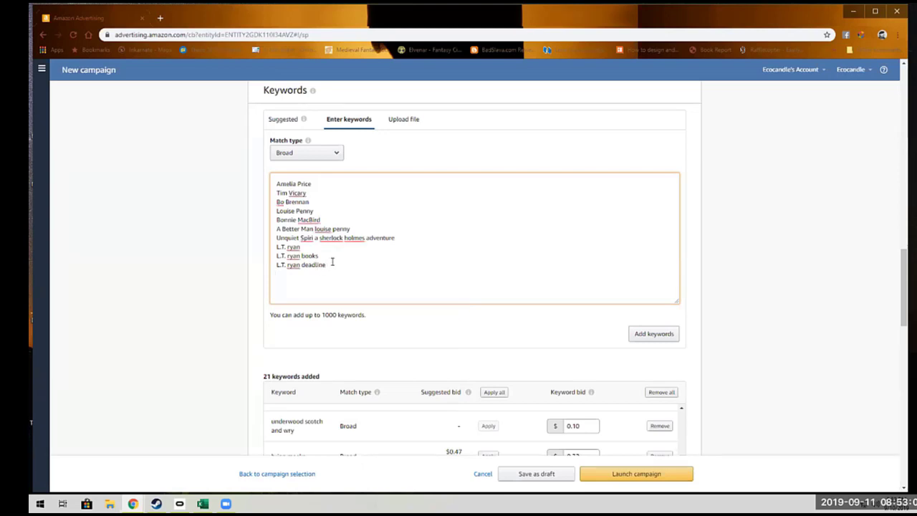
Copy the entire manual keyword list, switch to the Excel workbook "Aug 11 - 19 Data" and add a blank sheet after Sheet6
{"action": "left_click_drag", "start_coordinate": [332, 264], "coordinate": [256, 181]}
{"action": "key", "text": "ctrl+c"}
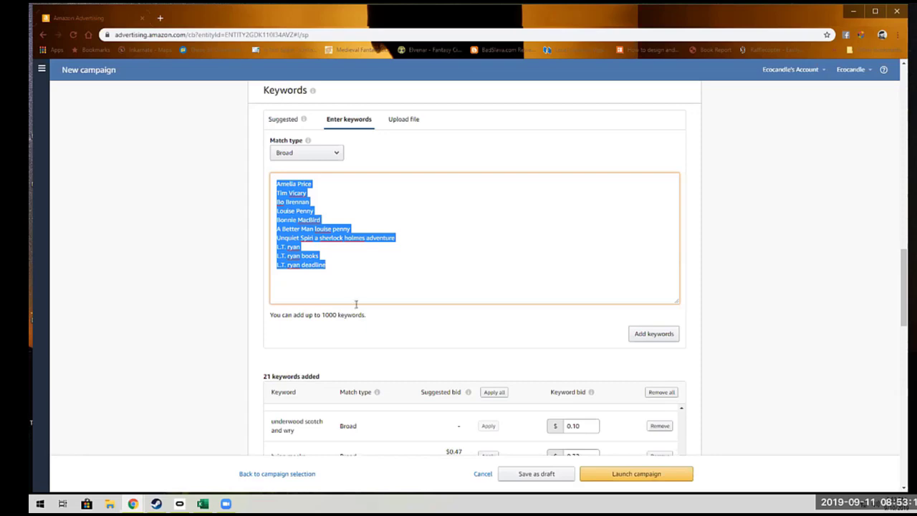
{"action": "left_click", "coordinate": [203, 504]}
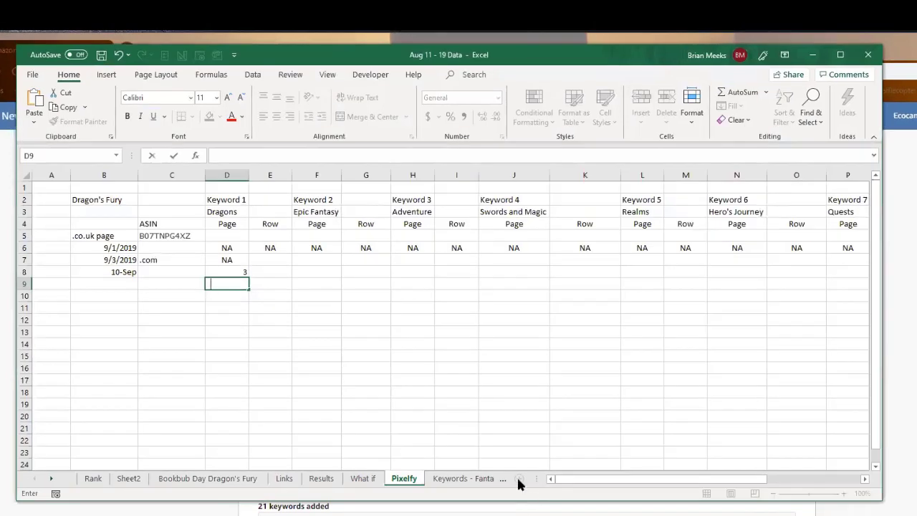
{"action": "left_click", "coordinate": [53, 482]}
{"action": "left_click", "coordinate": [52, 481]}
{"action": "left_click", "coordinate": [458, 479]}
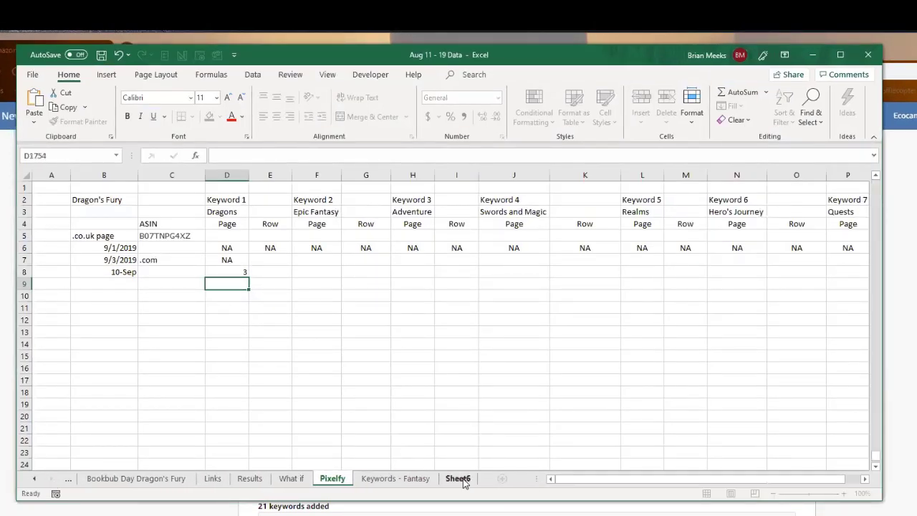
{"action": "left_click", "coordinate": [503, 479]}
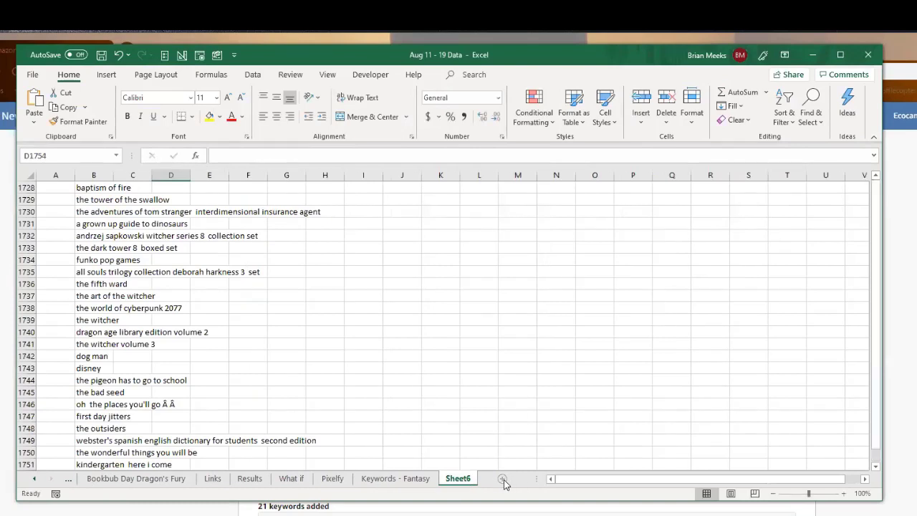
Paste the copied keywords into the blank sheet starting at cell B2 and widen column B to fit the longest entry
{"action": "left_click", "coordinate": [89, 188]}
{"action": "left_click", "coordinate": [91, 199]}
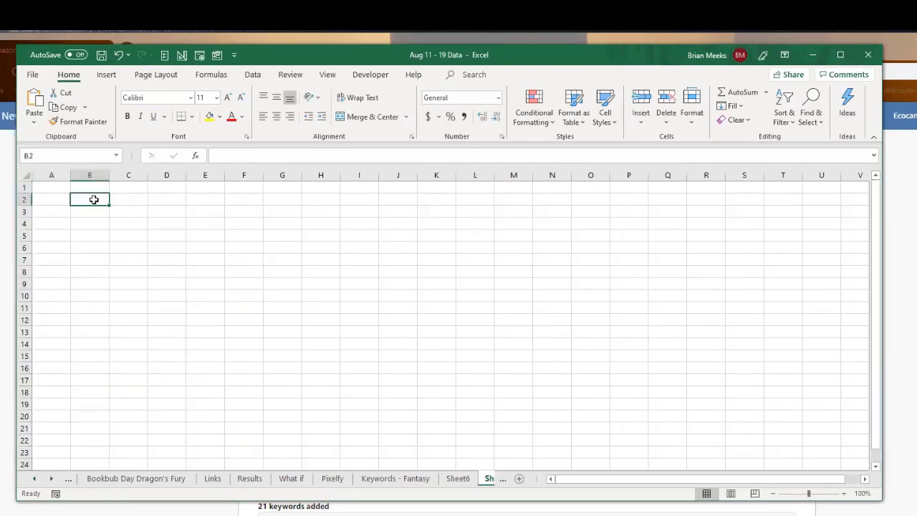
{"action": "key", "text": "ctrl+v"}
{"action": "left_click_drag", "start_coordinate": [109, 175], "coordinate": [239, 202]}
{"action": "left_click", "coordinate": [148, 203]}
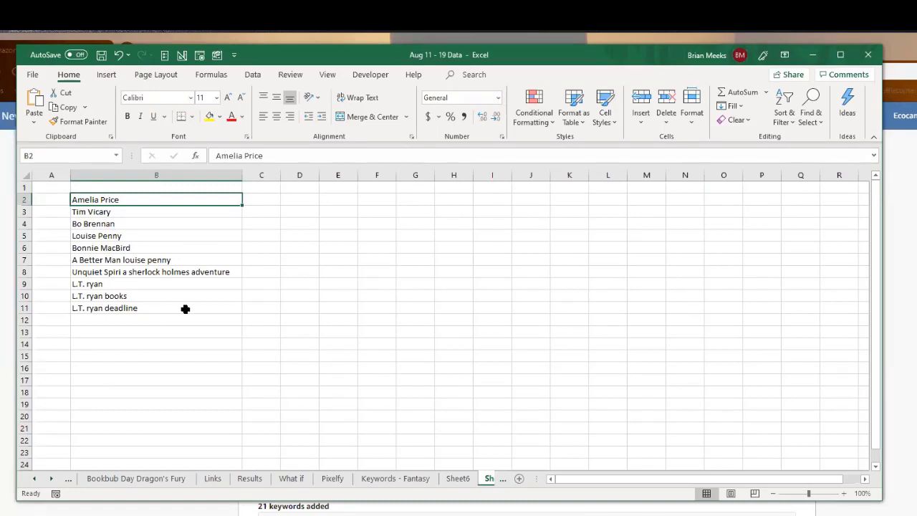
Label the keyword list "HWDA" in cell A1 and save the workbook
{"action": "left_click", "coordinate": [96, 186]}
{"action": "left_click", "coordinate": [48, 186]}
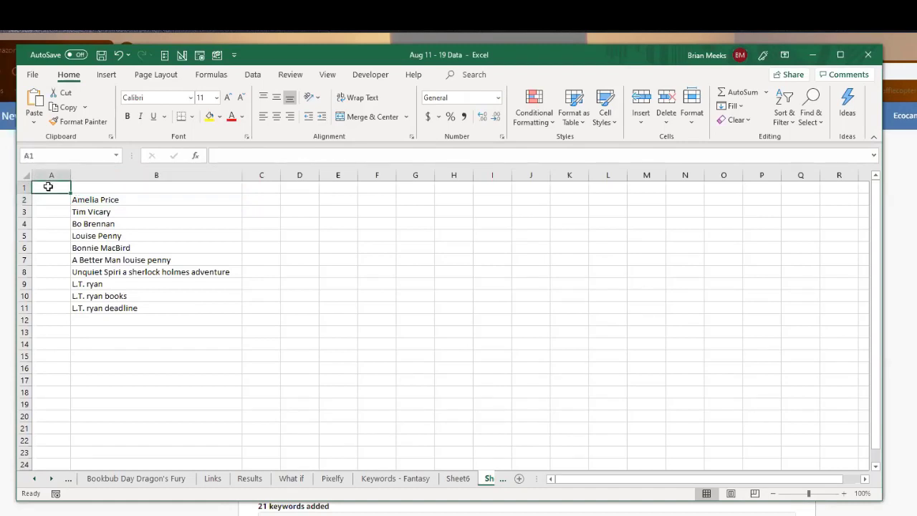
{"action": "type", "text": "HWDA"}
{"action": "key", "text": "Return"}
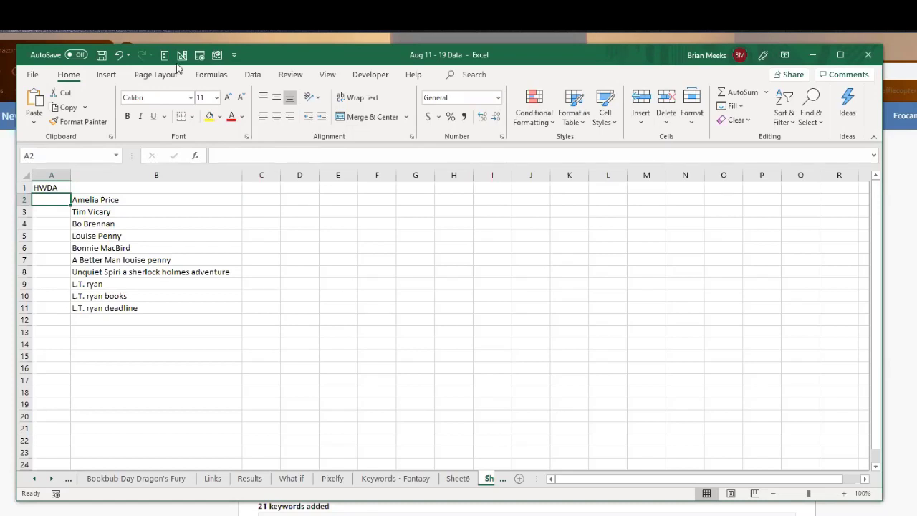
{"action": "left_click", "coordinate": [101, 56]}
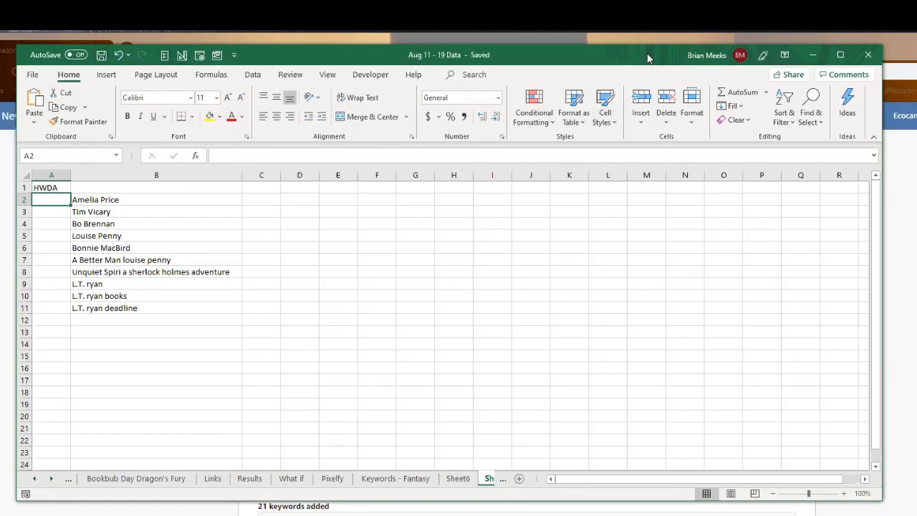
Switch back to the Amazon Advertising campaign page and check the keyword limit stated beneath the manual keyword list
{"action": "key", "text": "alt+Tab"}
{"action": "left_click", "coordinate": [354, 364]}
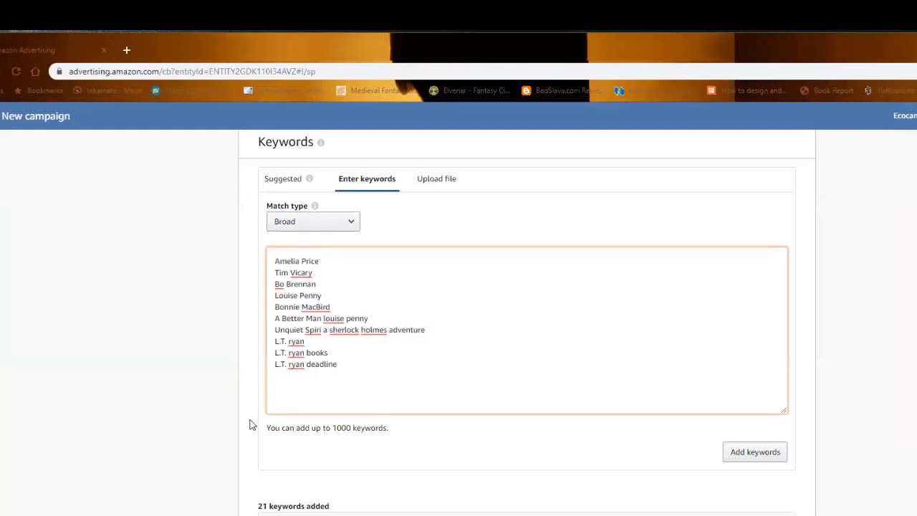
{"action": "left_click_drag", "start_coordinate": [263, 429], "coordinate": [401, 428]}
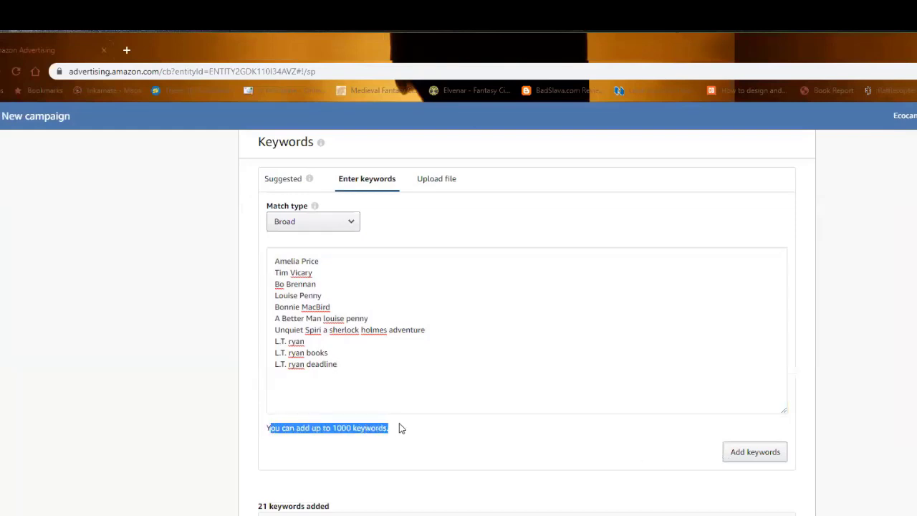
{"action": "left_click", "coordinate": [365, 370]}
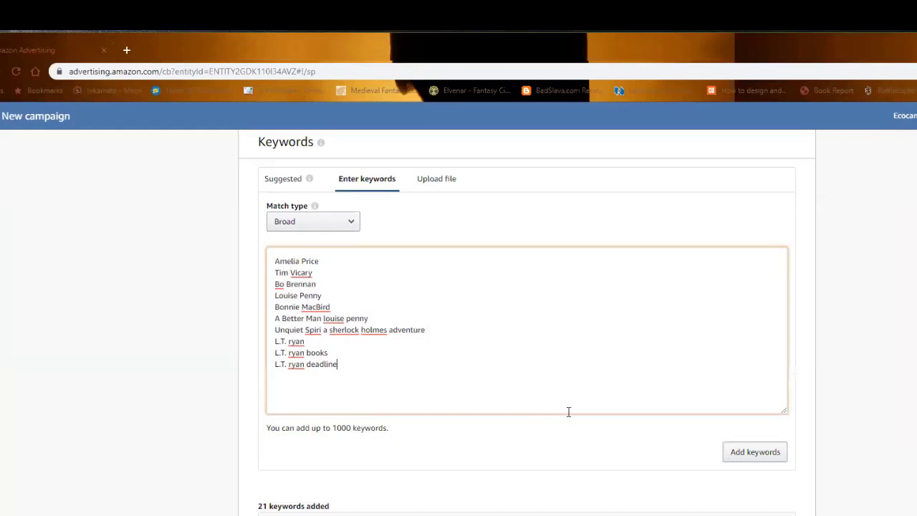
Add the entered author and book-title keywords to the campaign with Broad match and check the added keywords list
{"action": "left_click", "coordinate": [737, 453]}
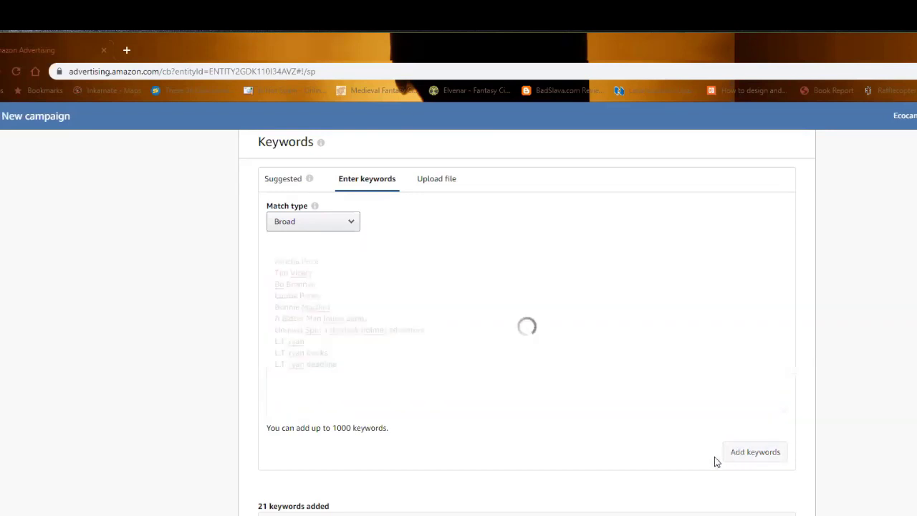
{"action": "scroll", "coordinate": [578, 420], "scroll_direction": "down", "scroll_amount": 3}
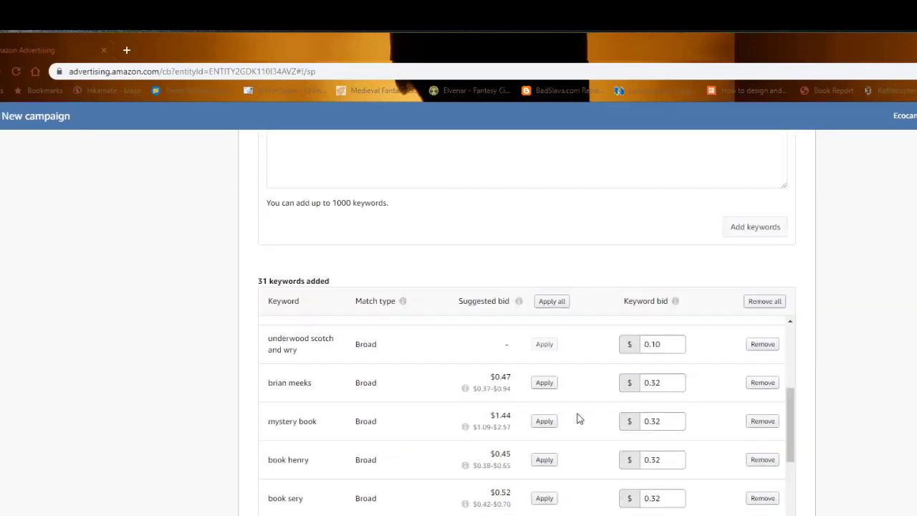
{"action": "scroll", "coordinate": [539, 340], "scroll_direction": "down", "scroll_amount": 5}
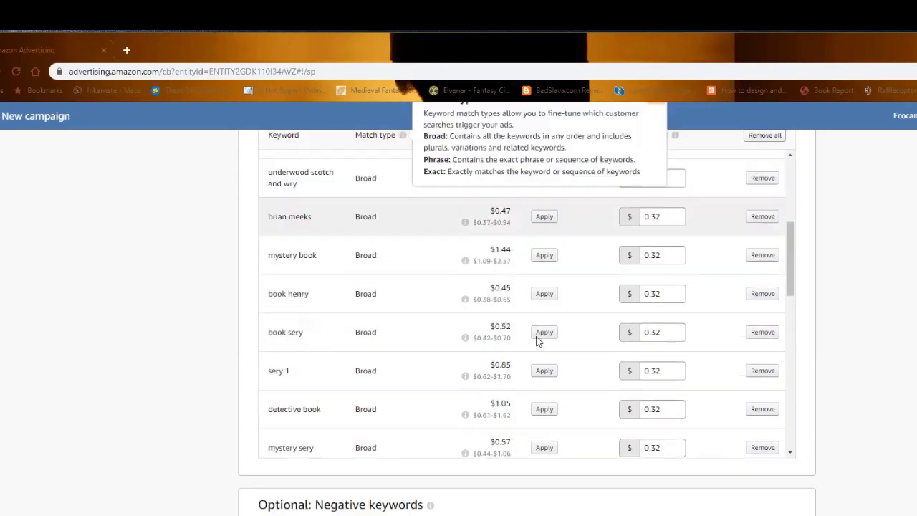
Set the keyword bid for "unquiet spiri a sherlock holmes adventure" to $0.10
{"action": "left_click_drag", "start_coordinate": [791, 190], "coordinate": [796, 352]}
{"action": "scroll", "coordinate": [466, 287], "scroll_direction": "up", "scroll_amount": 9}
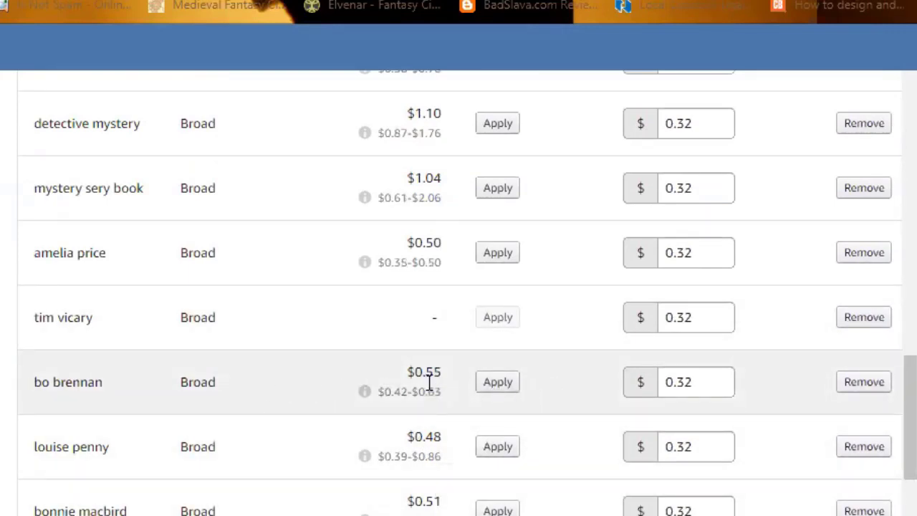
{"action": "scroll", "coordinate": [444, 449], "scroll_direction": "down", "scroll_amount": 3}
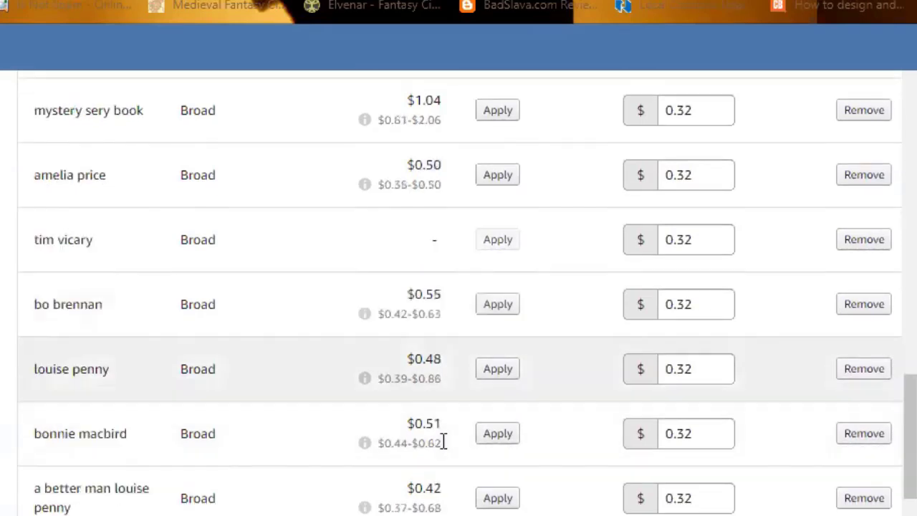
{"action": "scroll", "coordinate": [442, 388], "scroll_direction": "down", "scroll_amount": 2}
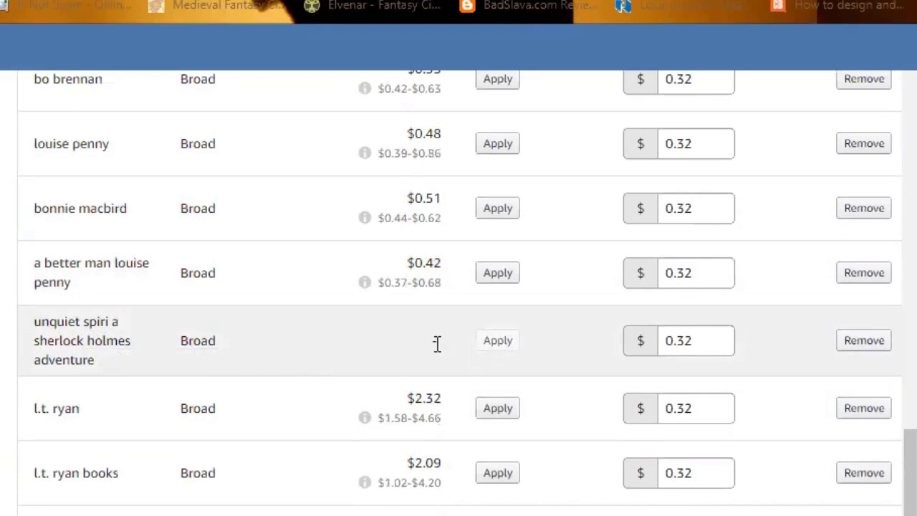
{"action": "left_click_drag", "start_coordinate": [695, 339], "coordinate": [632, 343]}
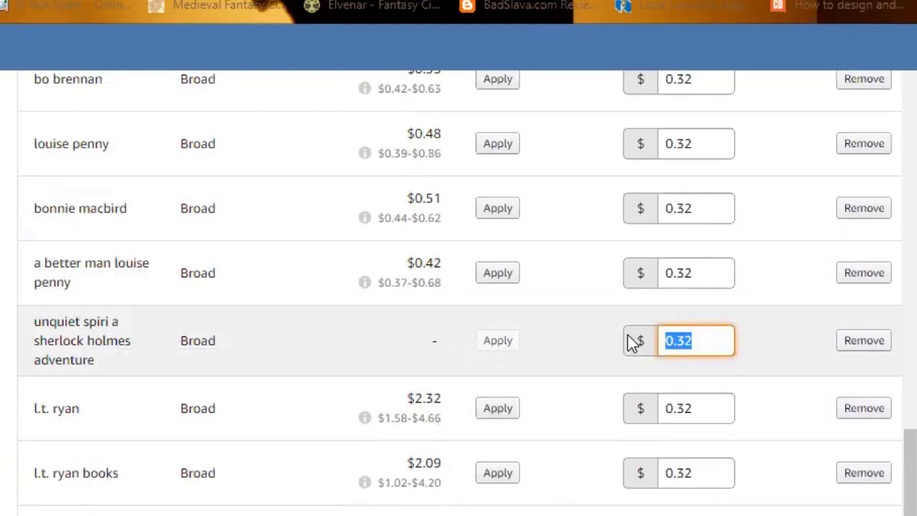
{"action": "key", "text": "BackSpace"}
{"action": "type", "text": ".10"}
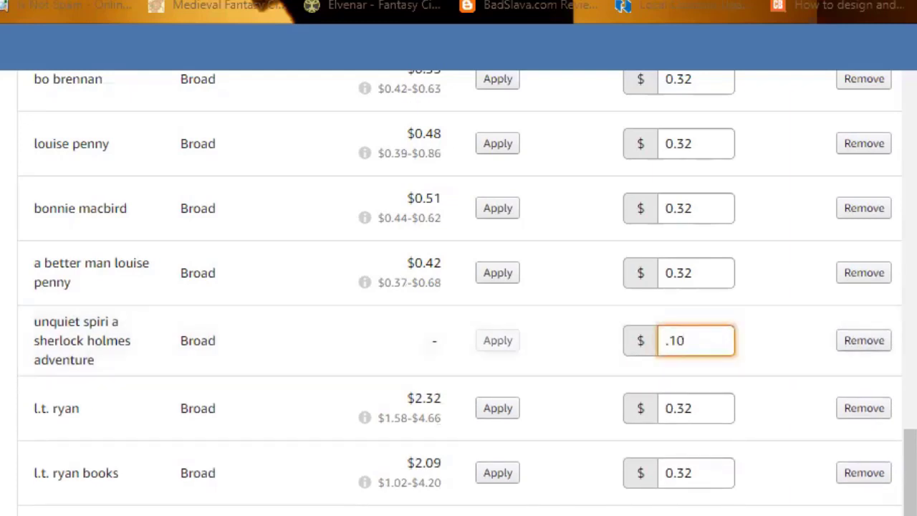
{"action": "left_click", "coordinate": [379, 331]}
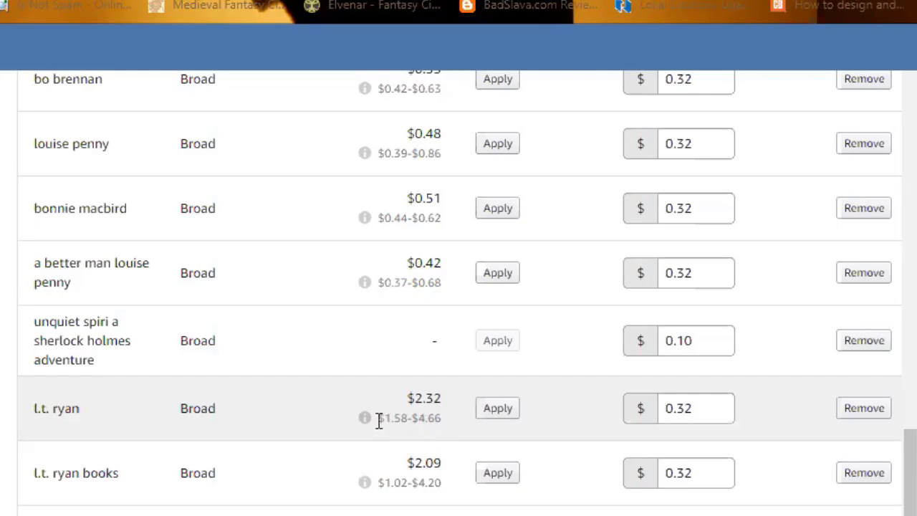
Examine the suggested bid range for the "l.t. ryan" keyword
{"action": "left_click_drag", "start_coordinate": [377, 421], "coordinate": [443, 423]}
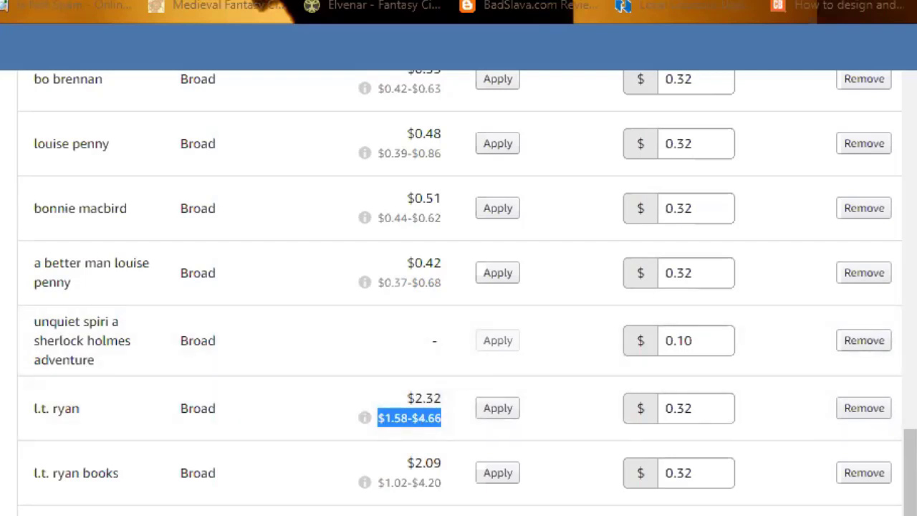
{"action": "key", "text": "alt+Tab"}
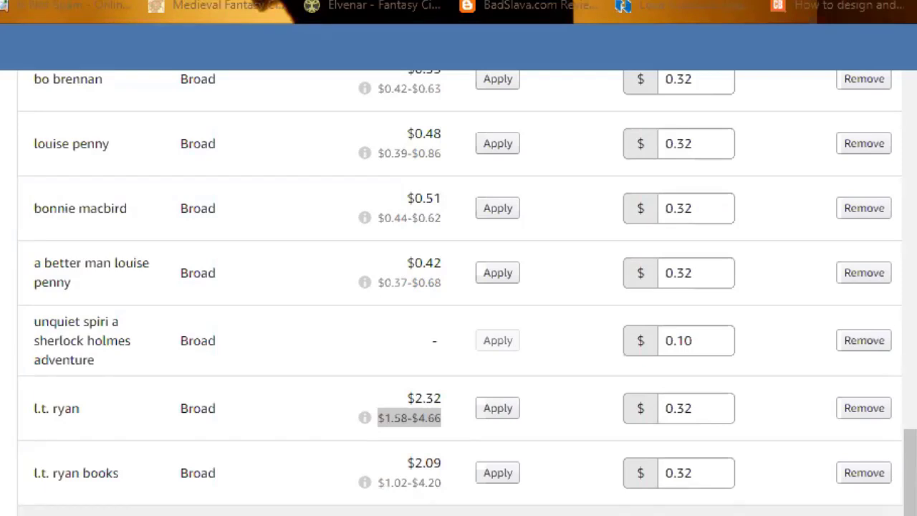
{"action": "left_click", "coordinate": [707, 403]}
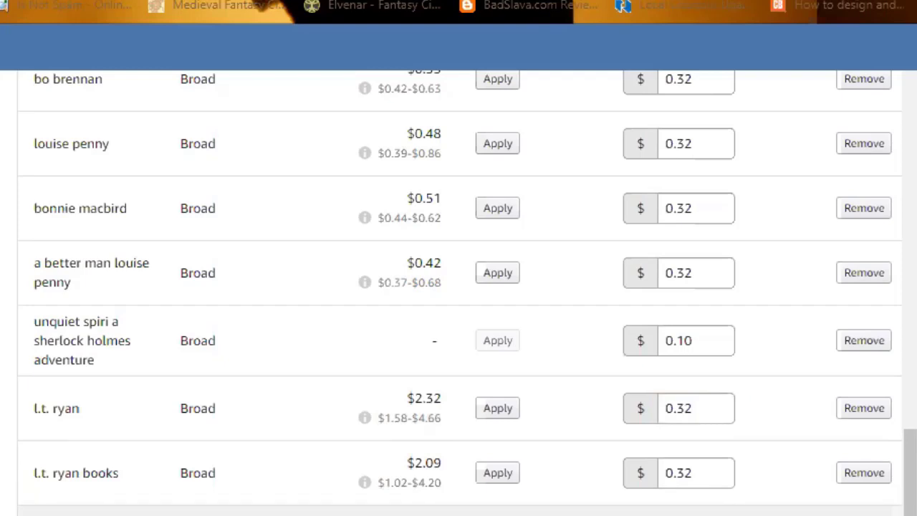
Begin the ad's custom text in the Creative section with "Henry loves a good mystery."
{"action": "scroll", "coordinate": [608, 473], "scroll_direction": "up", "scroll_amount": 5}
{"action": "scroll", "coordinate": [608, 473], "scroll_direction": "up", "scroll_amount": 15}
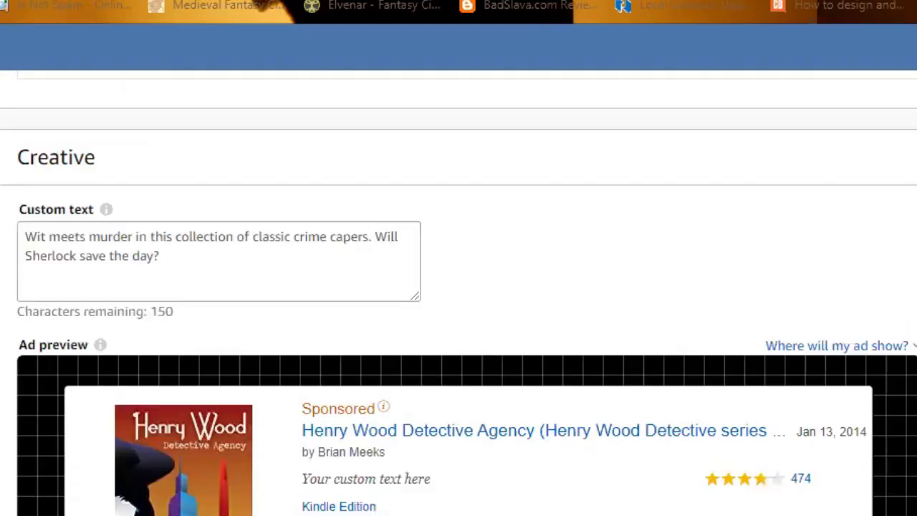
{"action": "left_click", "coordinate": [173, 244]}
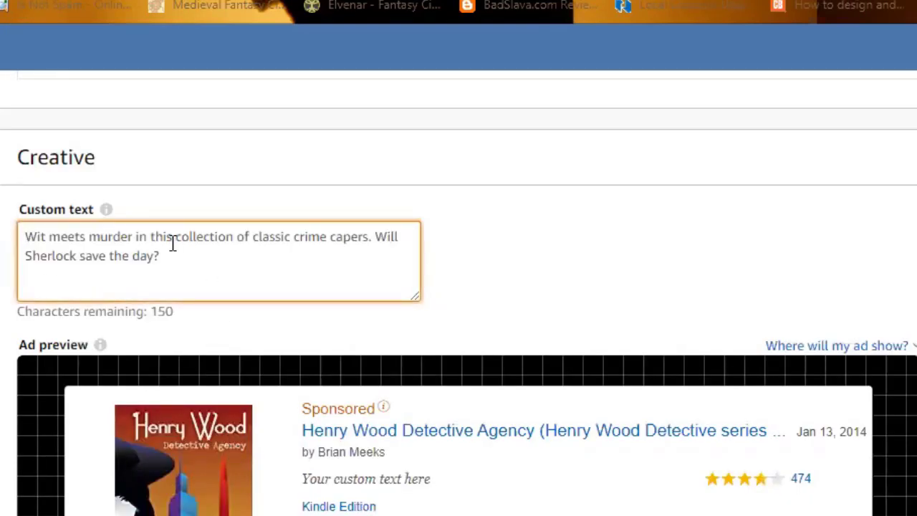
{"action": "type", "text": "Henry "}
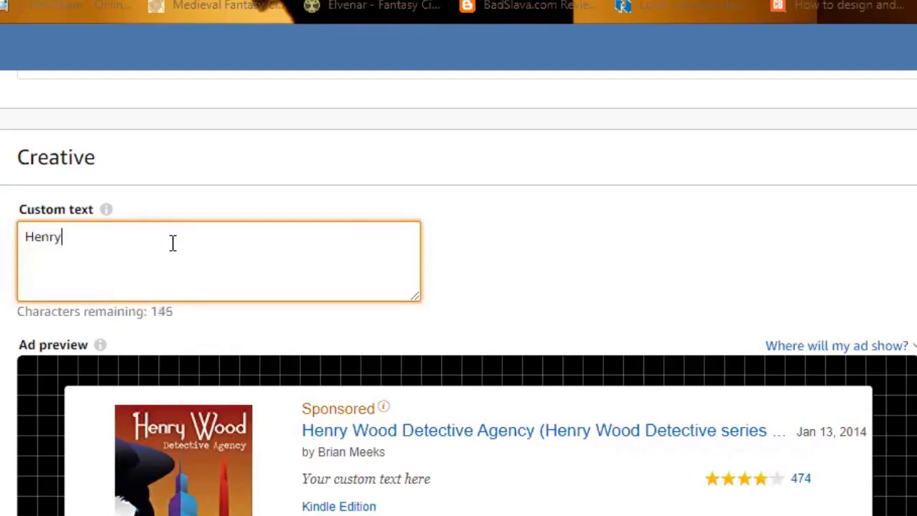
{"action": "type", "text": "loves a good m"}
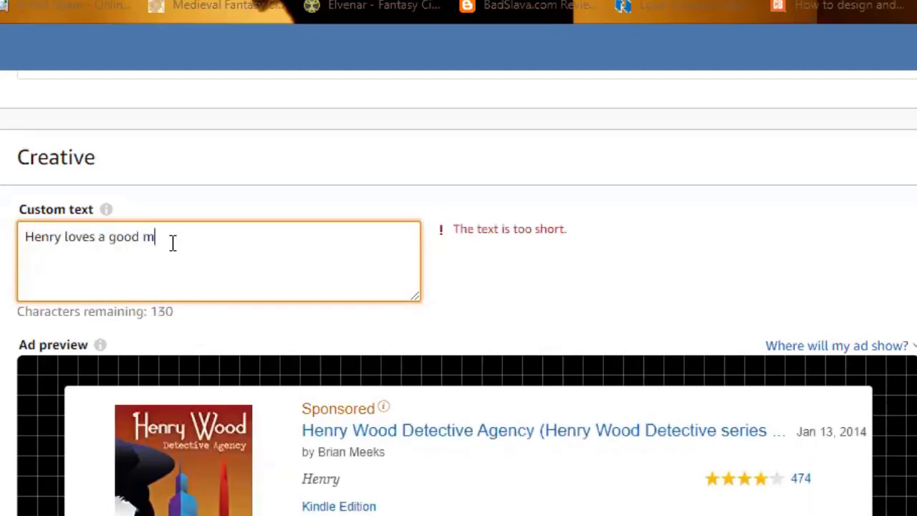
{"action": "type", "text": "ystery. "}
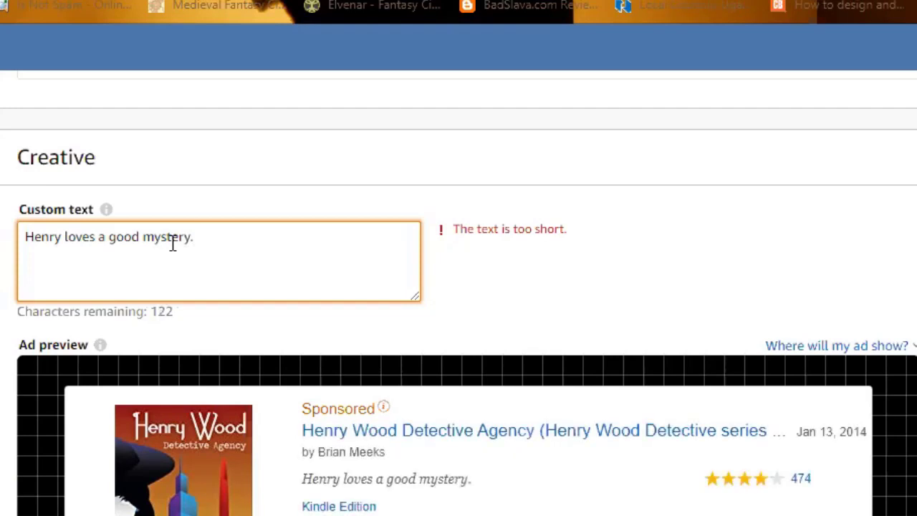
Continue the custom text with the sentence "The mob doesn't like people who meddle in their business."
{"action": "type", "text": "The mom wa"}
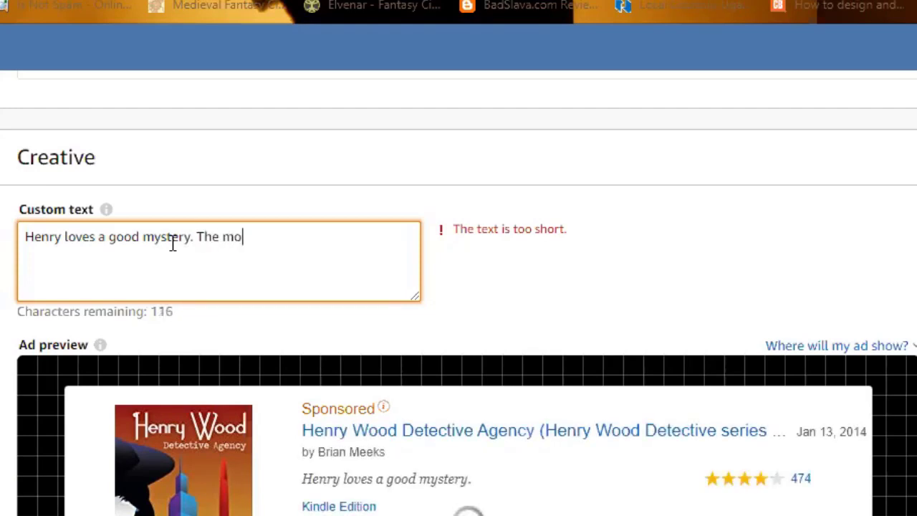
{"action": "key", "text": "BackSpace"}
{"action": "key", "text": "BackSpace"}
{"action": "key", "text": "BackSpace"}
{"action": "key", "text": "BackSpace"}
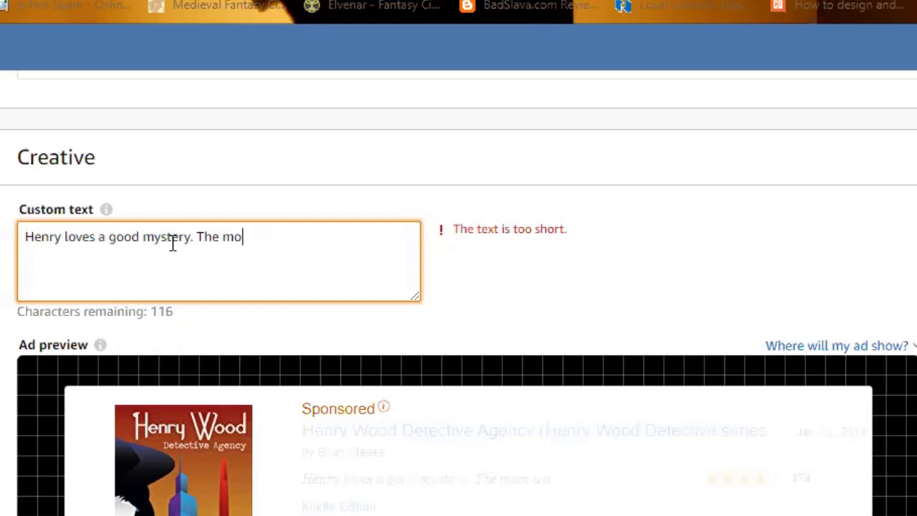
{"action": "type", "text": "b do"}
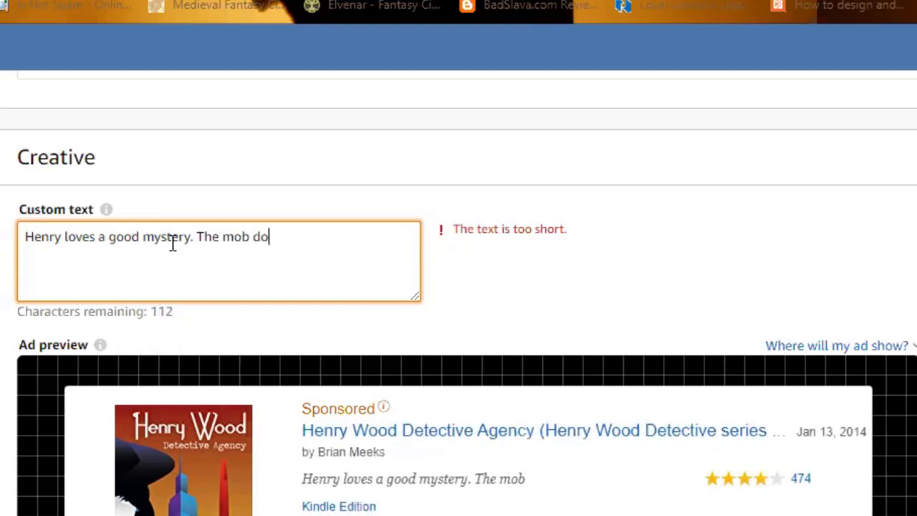
{"action": "type", "text": "esn't like peo"}
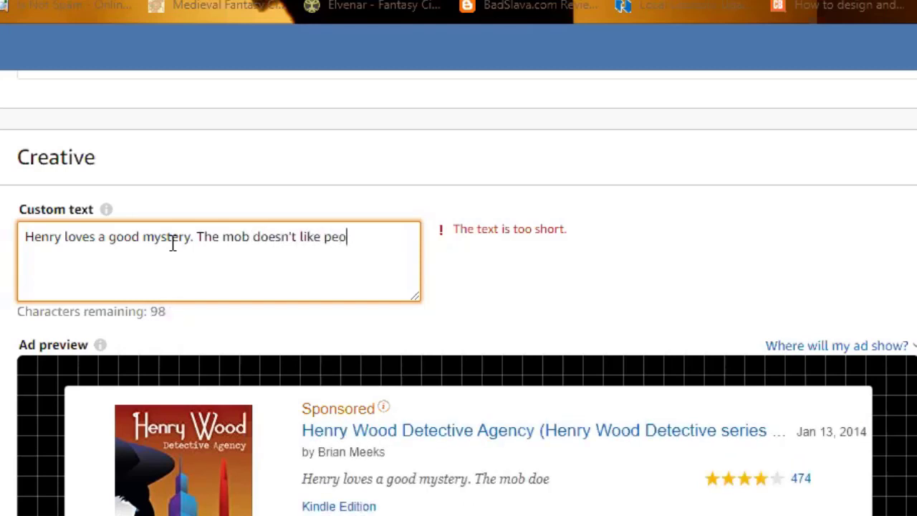
{"action": "type", "text": "ple who me"}
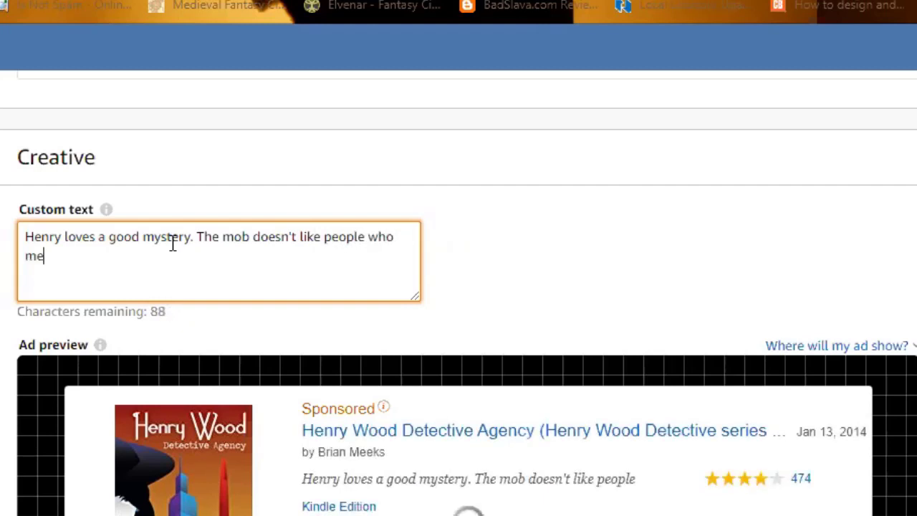
{"action": "type", "text": "ddle in their b"}
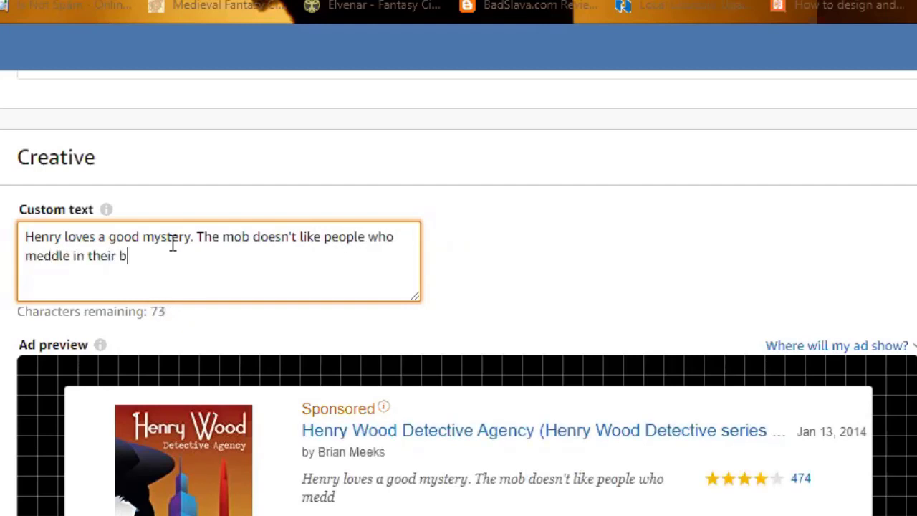
{"action": "type", "text": "usiness."}
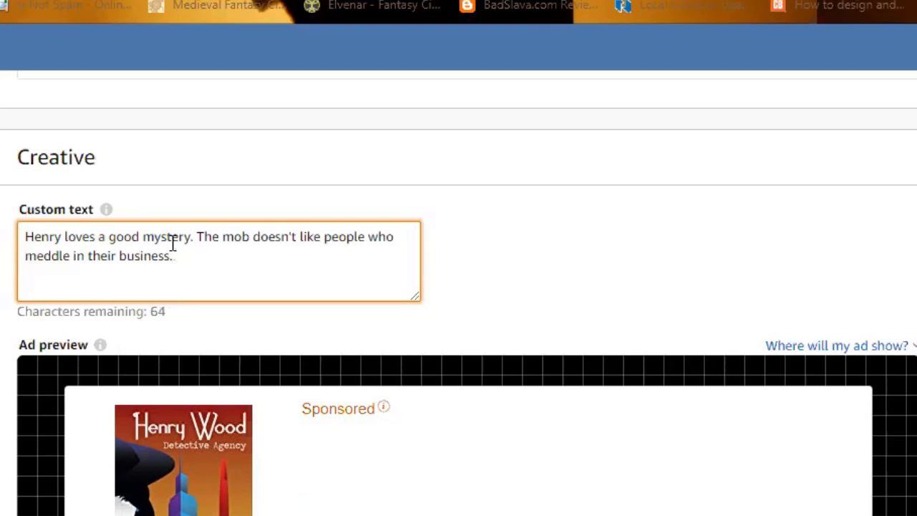
Add the closing sentence "When these world collide, only one person can come out the other side." to the custom text
{"action": "type", "text": " When these"}
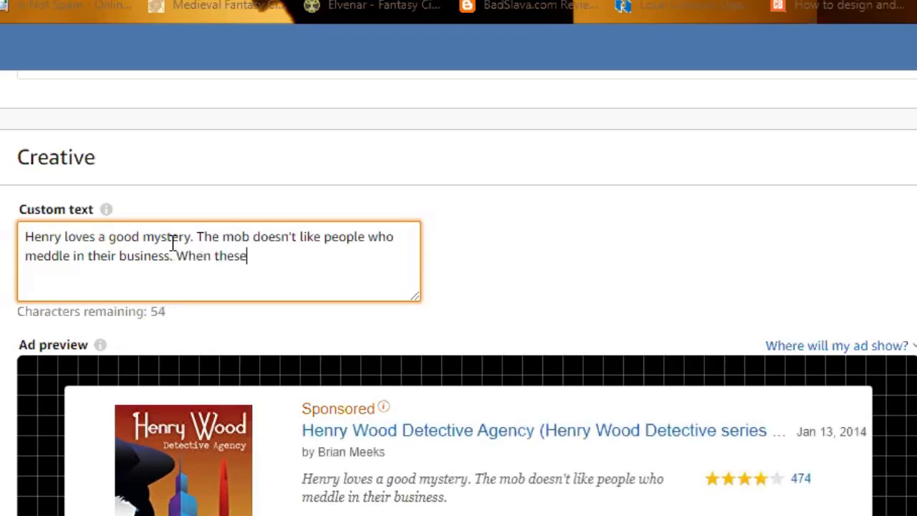
{"action": "type", "text": " world collide, only "}
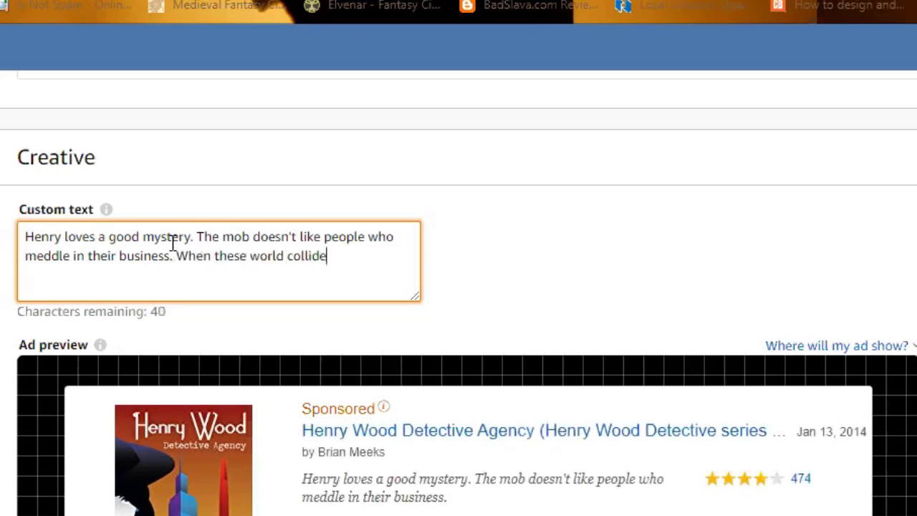
{"action": "type", "text": "one p"}
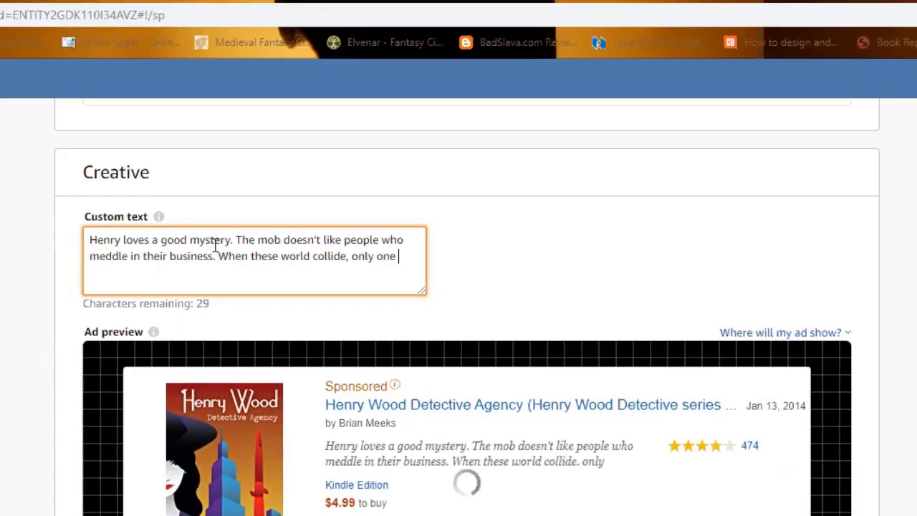
{"action": "type", "text": "ers"}
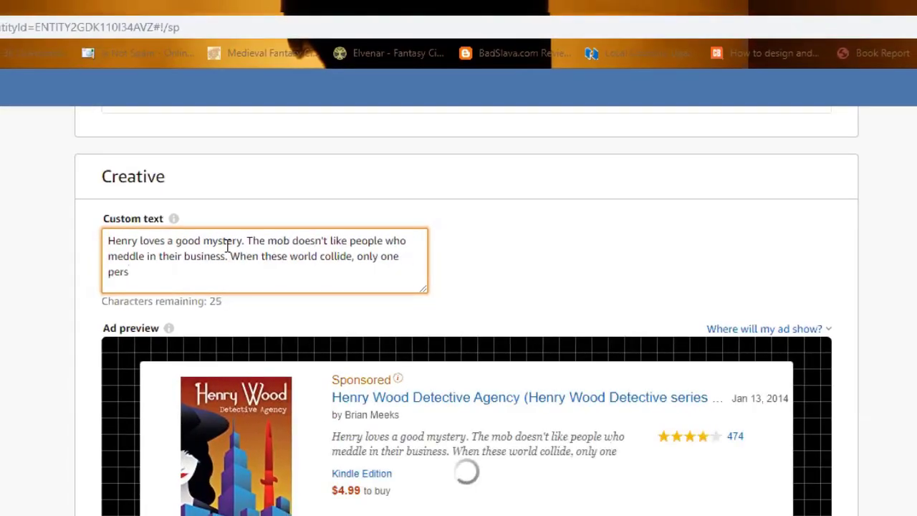
{"action": "type", "text": "on can come"}
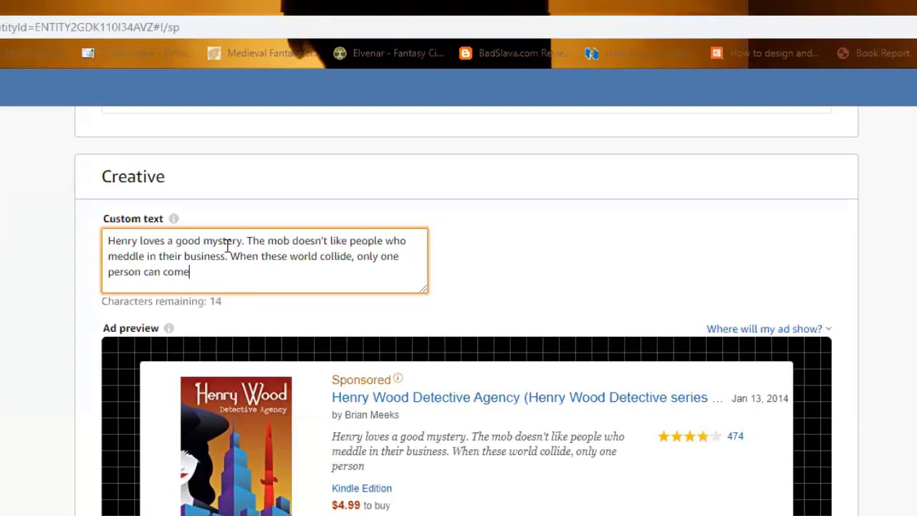
{"action": "type", "text": " out the other side."}
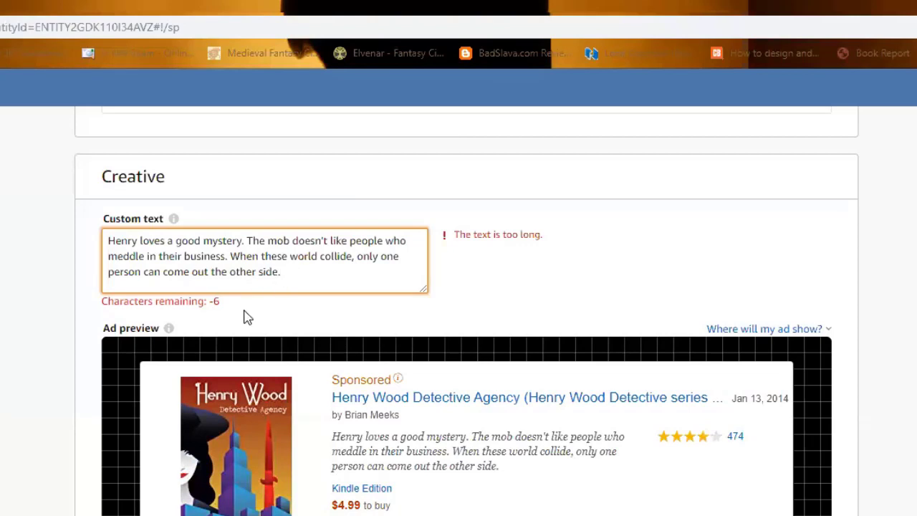
Shorten the custom text by removing the word "these" before "world collide"
{"action": "key", "text": "shift+Left"}
{"action": "key", "text": "shift+Left"}
{"action": "key", "text": "shift+Left"}
{"action": "key", "text": "ctrl+a"}
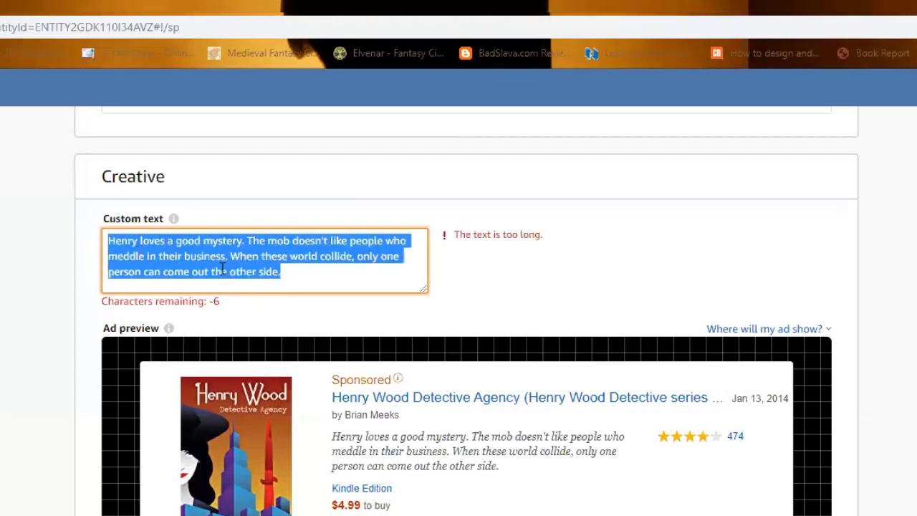
{"action": "left_click", "coordinate": [310, 270]}
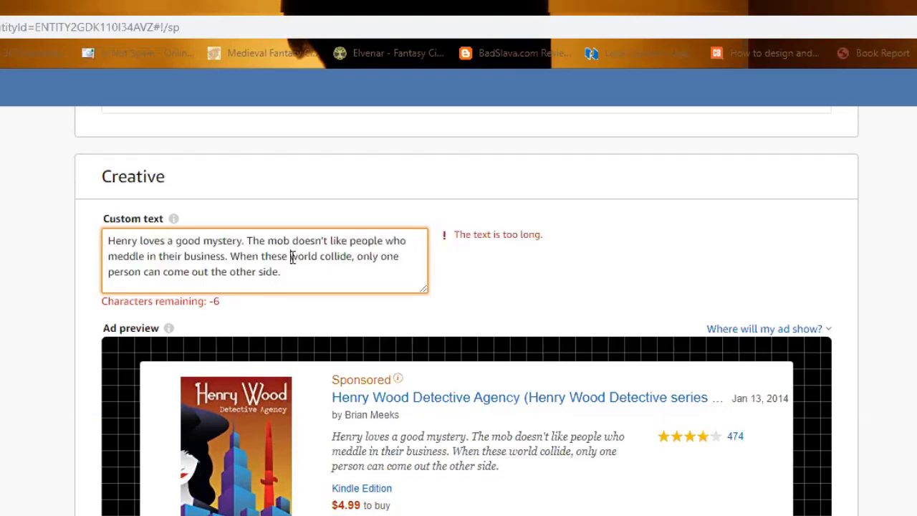
{"action": "left_click_drag", "start_coordinate": [292, 257], "coordinate": [257, 262]}
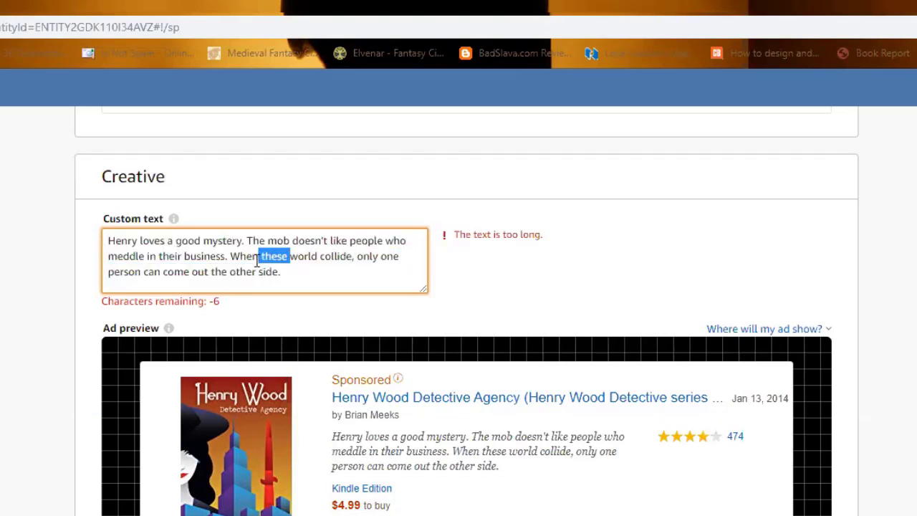
{"action": "key", "text": "BackSpace"}
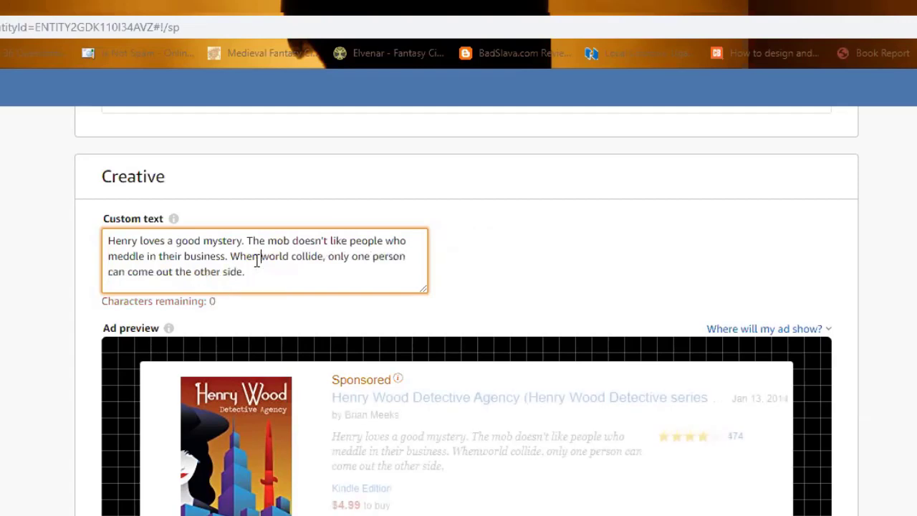
{"action": "left_click", "coordinate": [289, 256]}
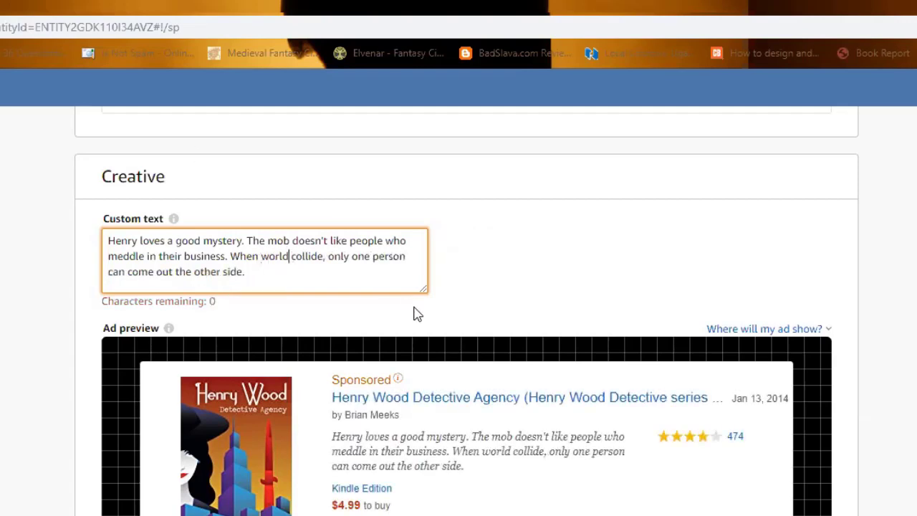
In the ad's custom text, correct "world collide" to "worlds collide" and shorten "one person" to "1 person"
{"action": "type", "text": "s"}
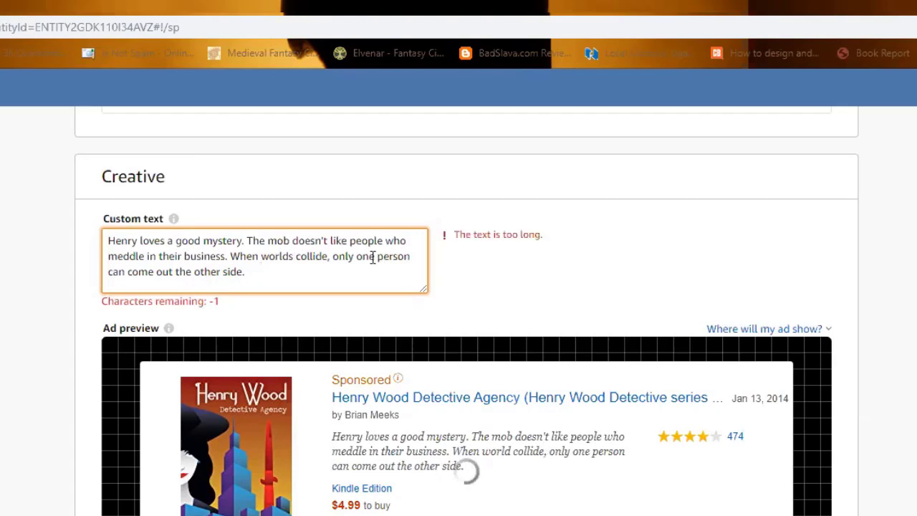
{"action": "left_click", "coordinate": [374, 257]}
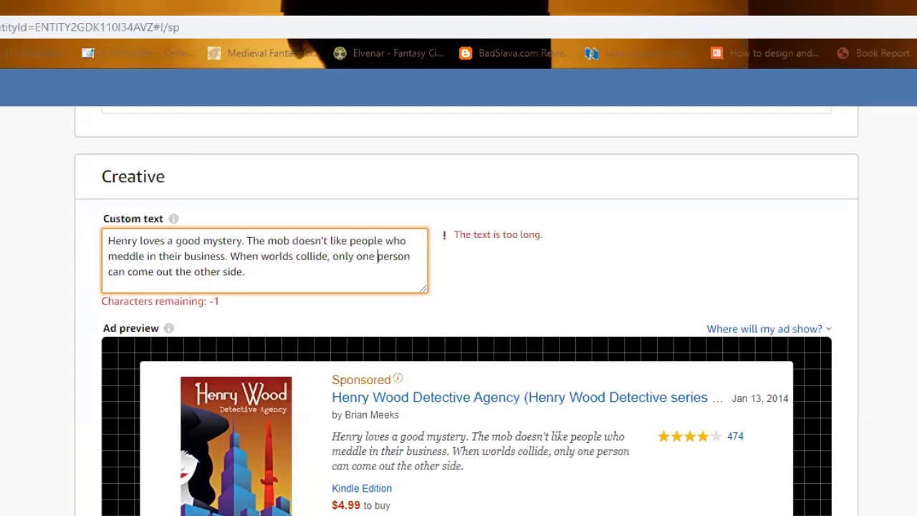
{"action": "key", "text": "BackSpace"}
{"action": "key", "text": "BackSpace"}
{"action": "key", "text": "BackSpace"}
{"action": "key", "text": "BackSpace"}
{"action": "type", "text": "1"}
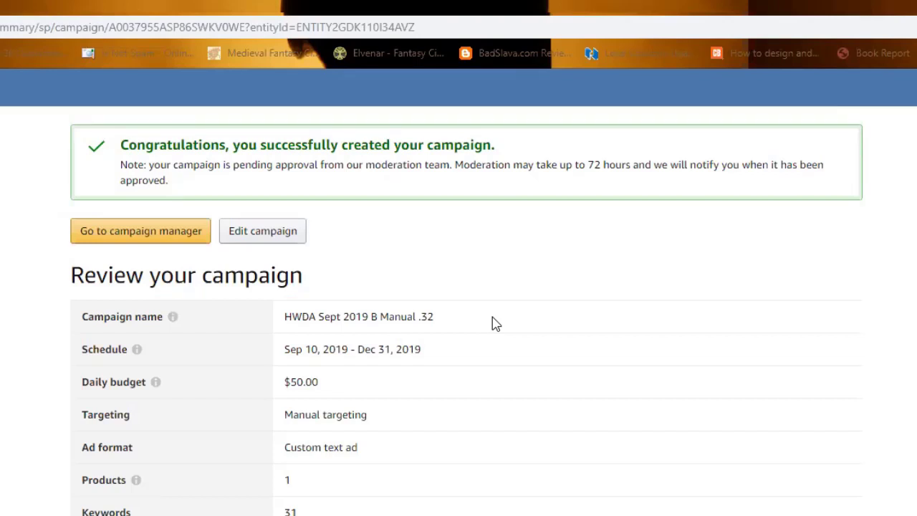
Go to the campaign manager from the created campaign's review page
{"action": "left_click", "coordinate": [83, 231]}
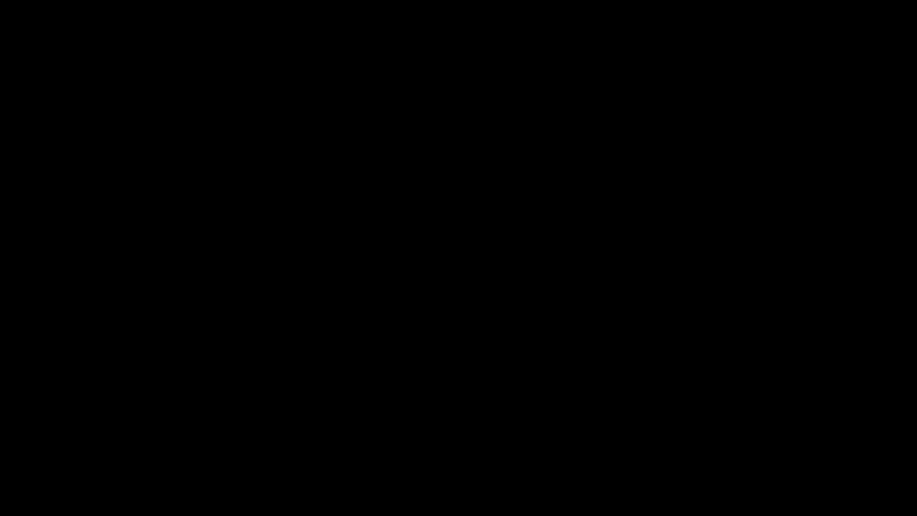
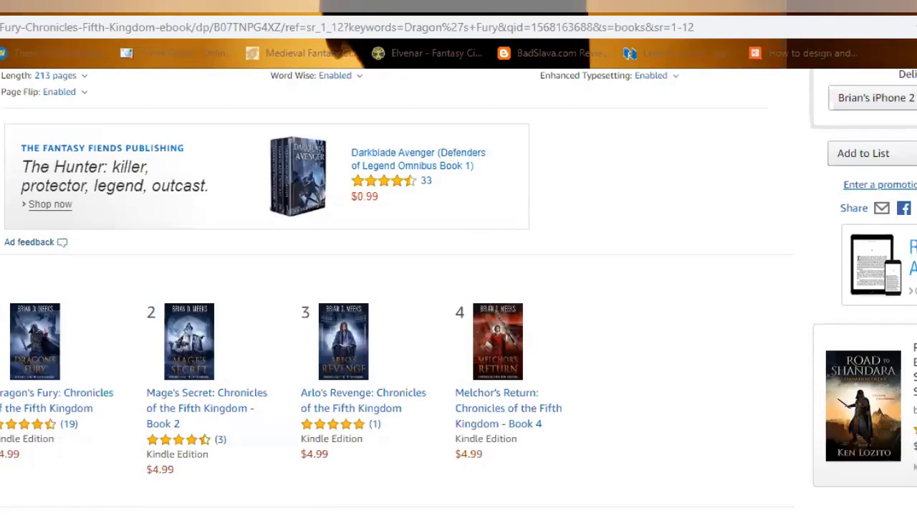
Switch to the Aug 11 - 19 Data workbook in Excel and, on an empty sheet, enter HWDA in B3 and Clicks in C2
{"action": "key", "text": "alt+Tab"}
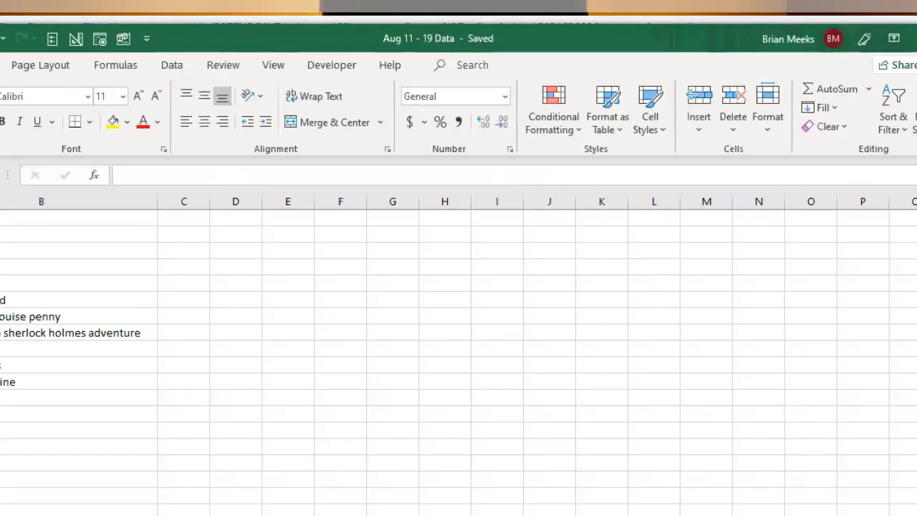
{"action": "key", "text": "ctrl+Page_Down"}
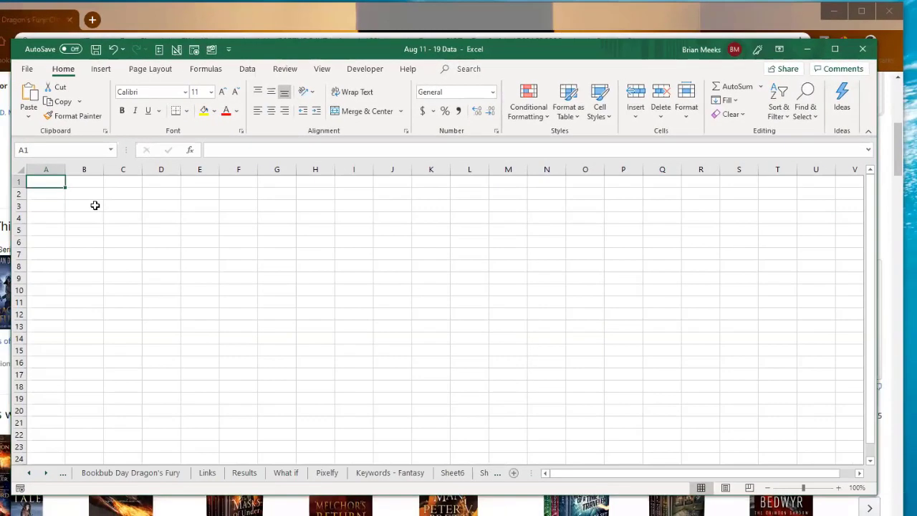
{"action": "scroll", "coordinate": [462, 344], "scroll_direction": "up", "scroll_amount": 5, "text": "ctrl"}
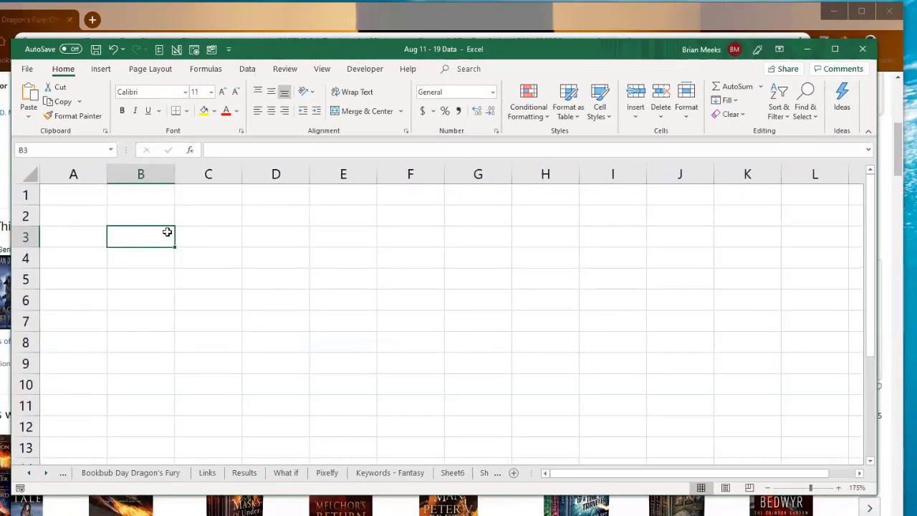
{"action": "type", "text": "HWDA"}
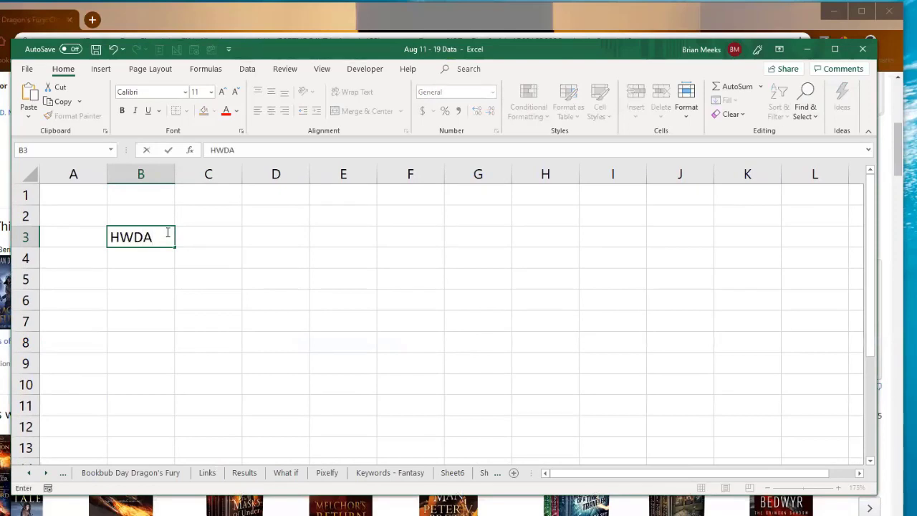
{"action": "key", "text": "Return"}
{"action": "key", "text": "Up"}
{"action": "key", "text": "Right"}
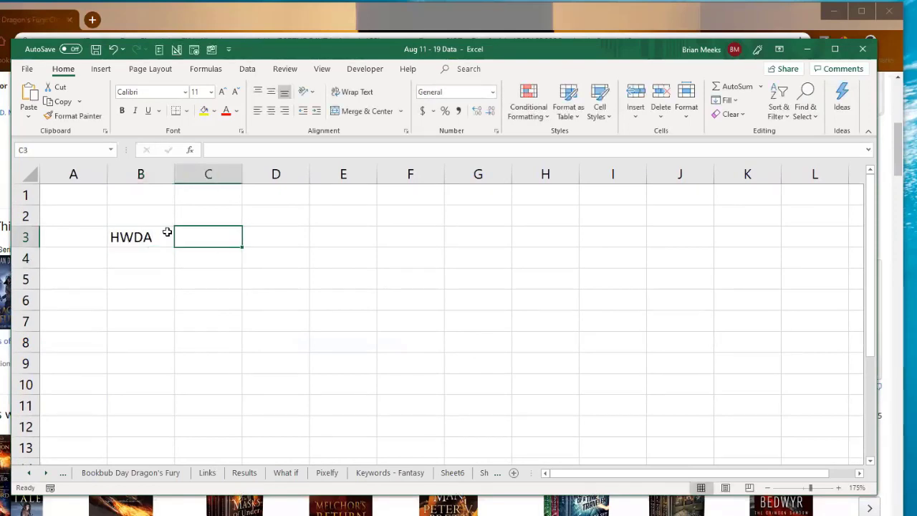
{"action": "key", "text": "Up"}
{"action": "type", "text": "Clicks"}
{"action": "key", "text": "Return"}
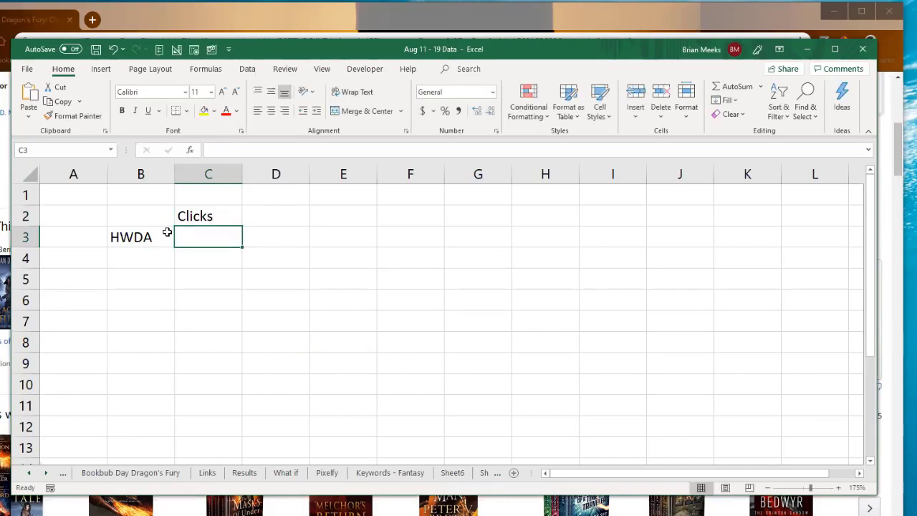
Enter 200 as the HWDA clicks in C3 and label the period "1 week" in C1
{"action": "type", "text": "200"}
{"action": "key", "text": "Return"}
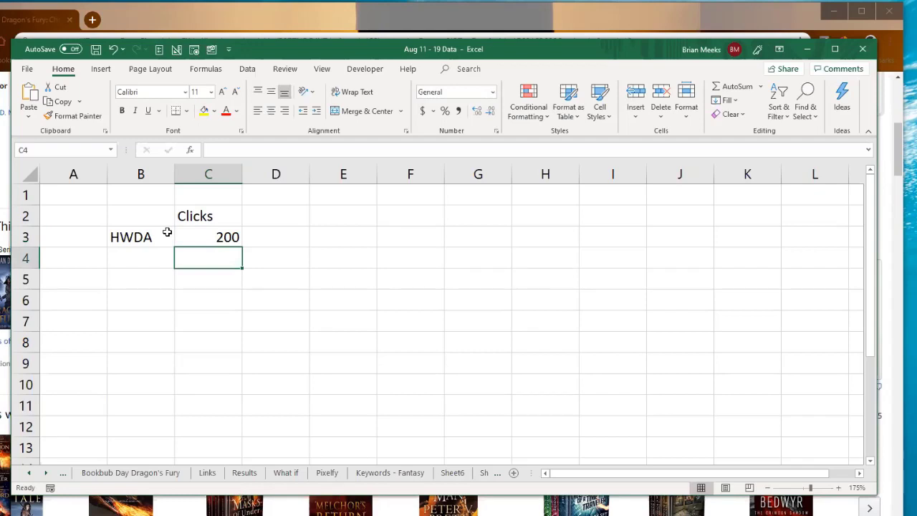
{"action": "key", "text": "Up"}
{"action": "key", "text": "Up"}
{"action": "key", "text": "Up"}
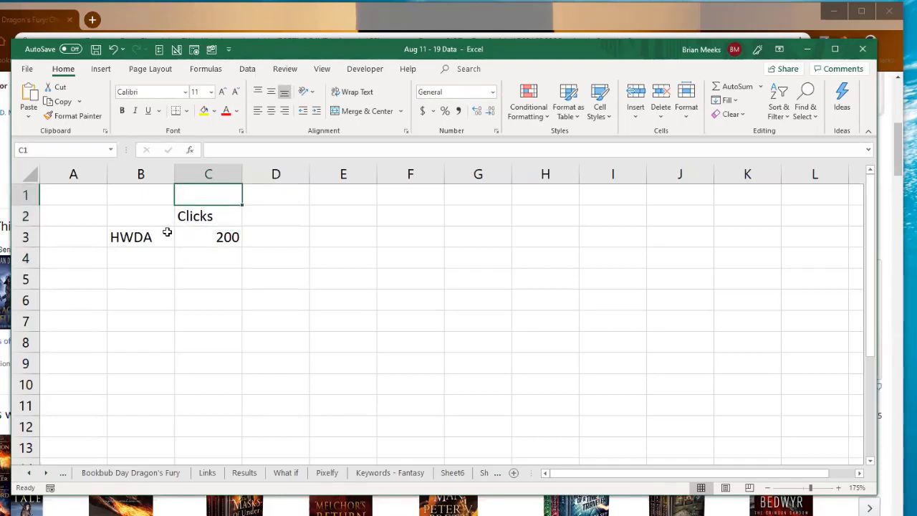
{"action": "type", "text": "1 week"}
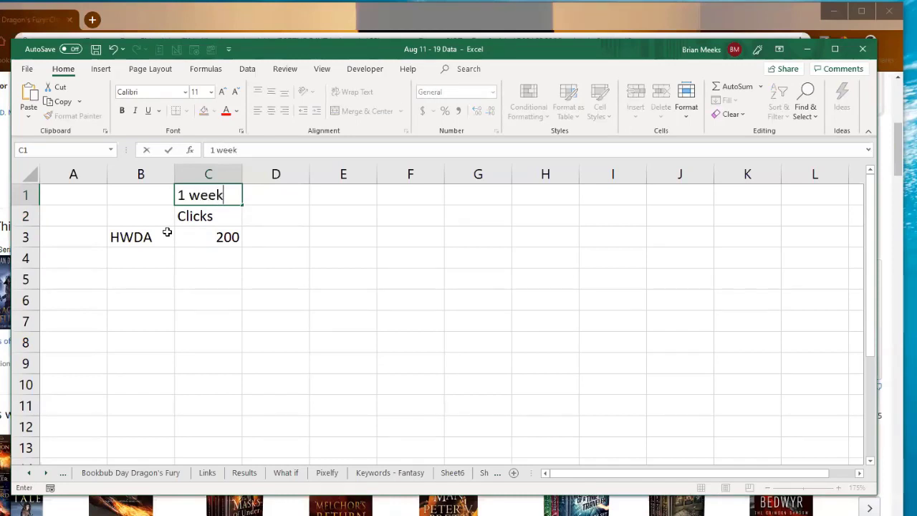
{"action": "key", "text": "Return"}
{"action": "key", "text": "Down"}
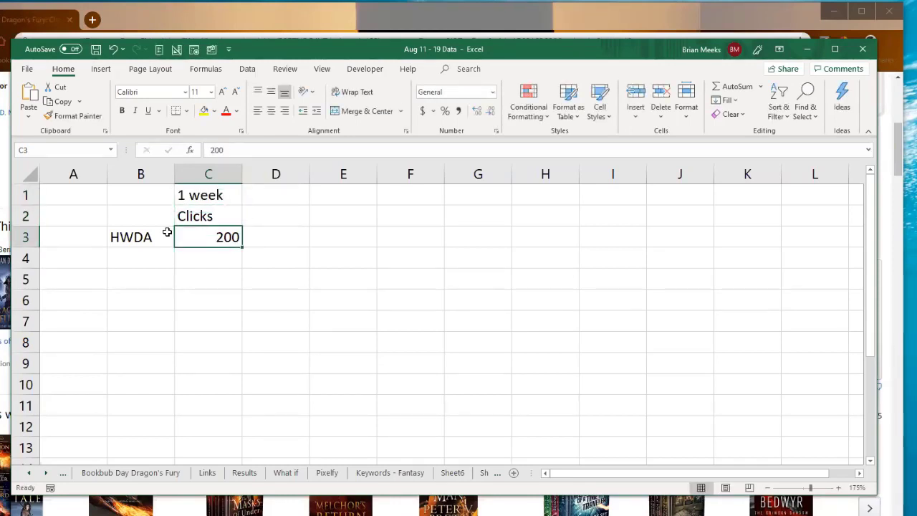
{"action": "key", "text": "Up"}
{"action": "key", "text": "Up"}
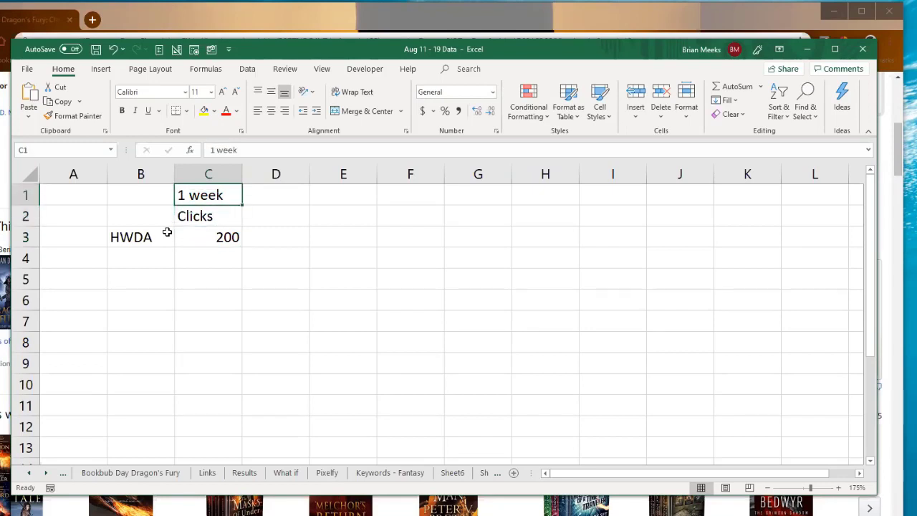
Set the period label in C1 to "1 month" and the HWDA clicks in C3 to 1000
{"action": "key", "text": "Down"}
{"action": "key", "text": "Up"}
{"action": "type", "text": "1 month"}
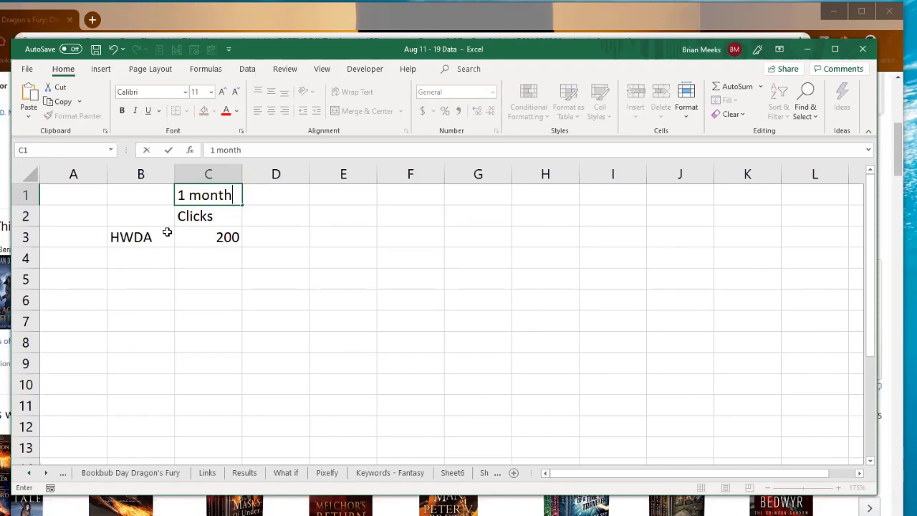
{"action": "key", "text": "Return"}
{"action": "key", "text": "Down"}
{"action": "type", "text": "1000"}
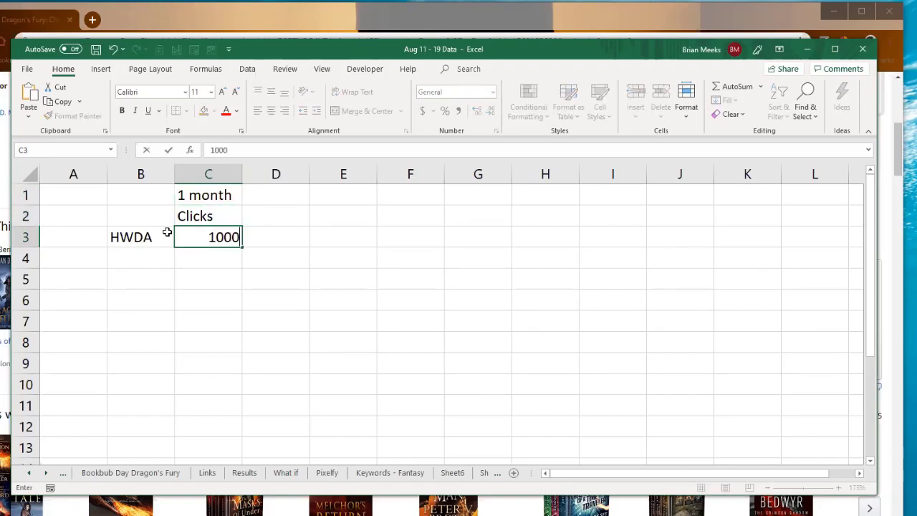
{"action": "key", "text": "Return"}
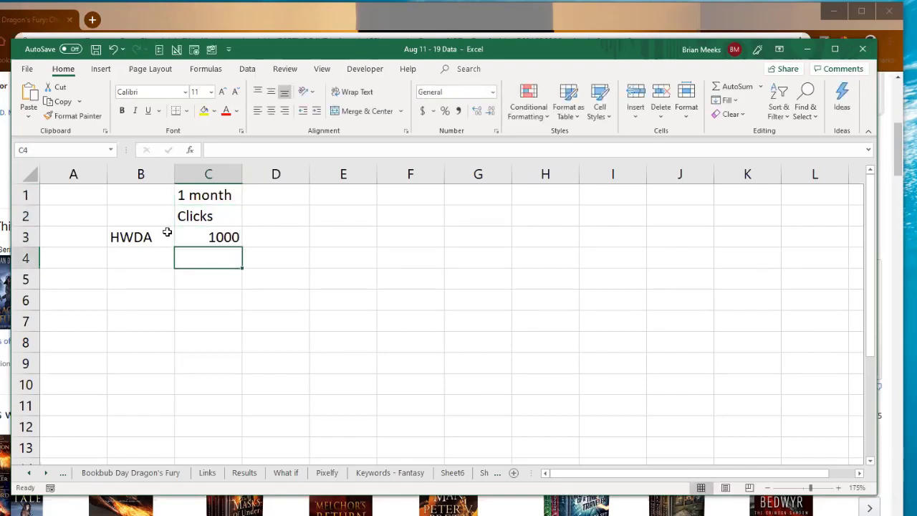
{"action": "key", "text": "Up"}
{"action": "key", "text": "Up"}
{"action": "key", "text": "Up"}
{"action": "key", "text": "Down"}
{"action": "key", "text": "Up"}
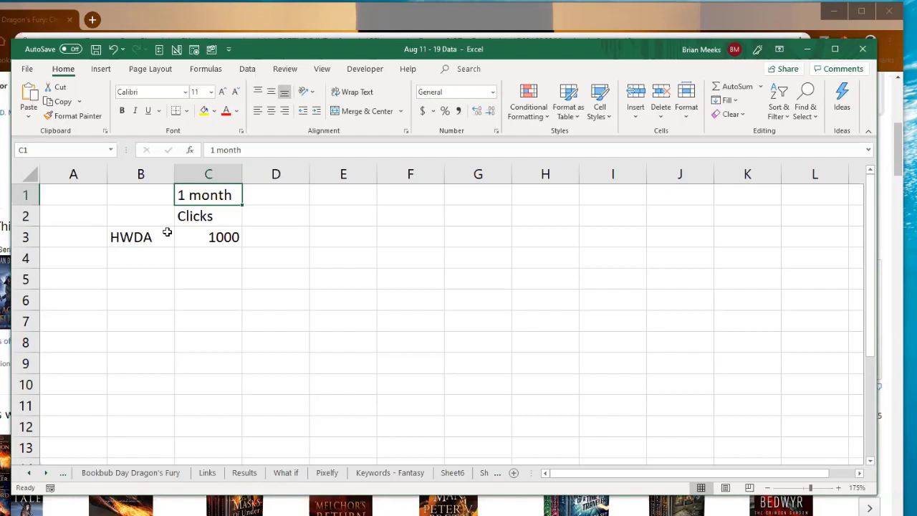
{"action": "left_click", "coordinate": [225, 258]}
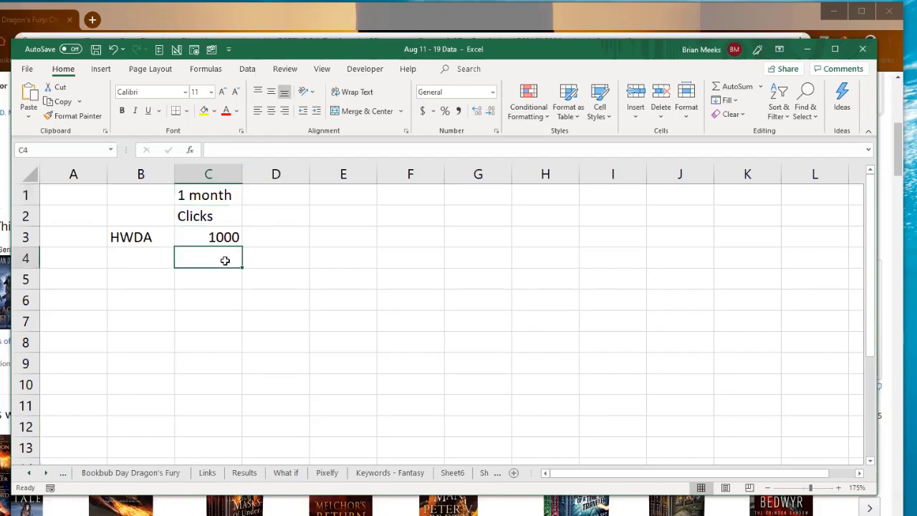
{"action": "left_click", "coordinate": [227, 242]}
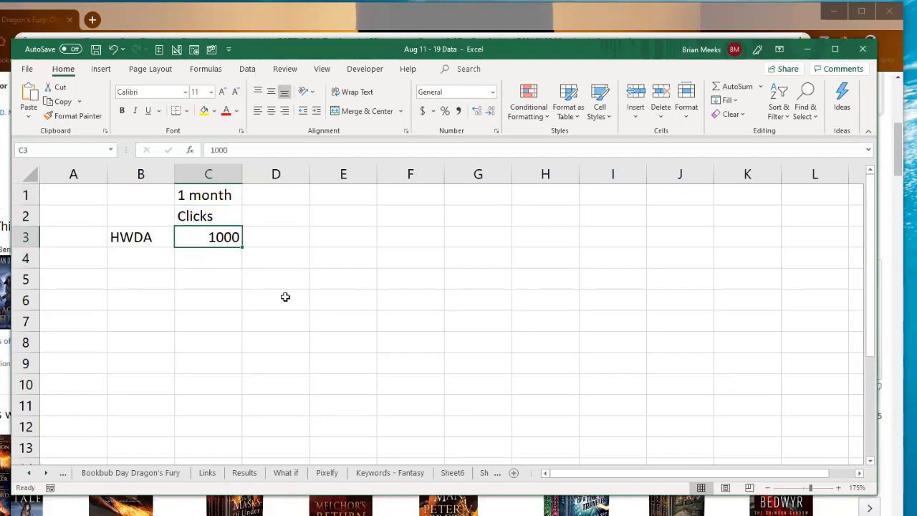
{"action": "left_click", "coordinate": [223, 263]}
{"action": "left_click", "coordinate": [220, 242]}
{"action": "left_click", "coordinate": [218, 256]}
{"action": "left_click", "coordinate": [222, 238]}
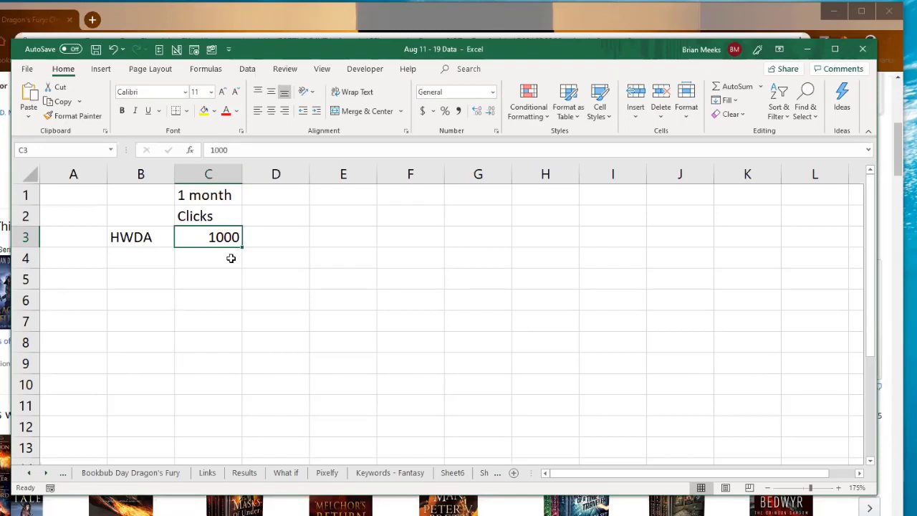
{"action": "left_click", "coordinate": [218, 195]}
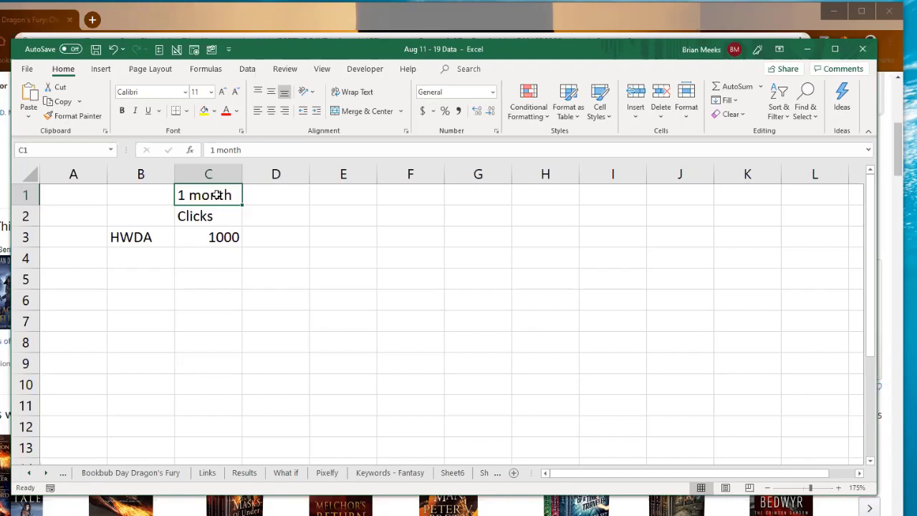
Add a Sales heading in D2 and enter 30 for HWDA in D3
{"action": "left_click", "coordinate": [281, 218]}
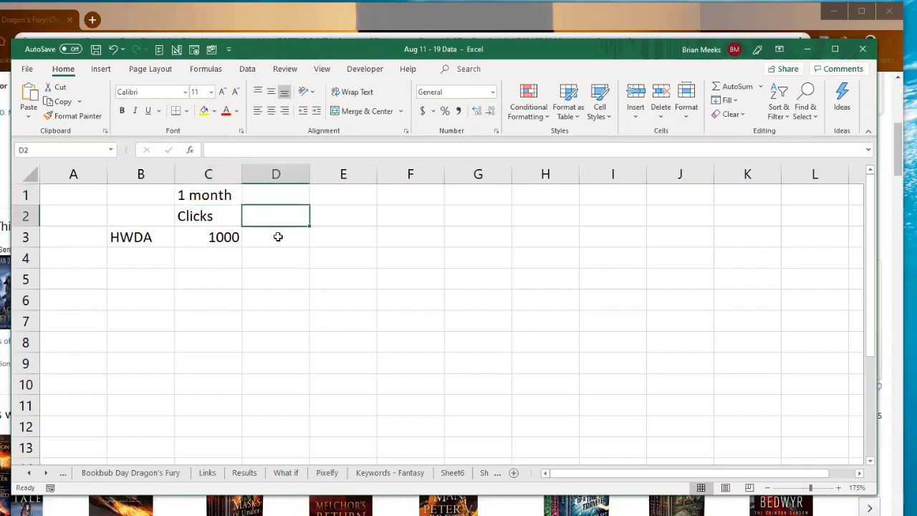
{"action": "left_click", "coordinate": [264, 238]}
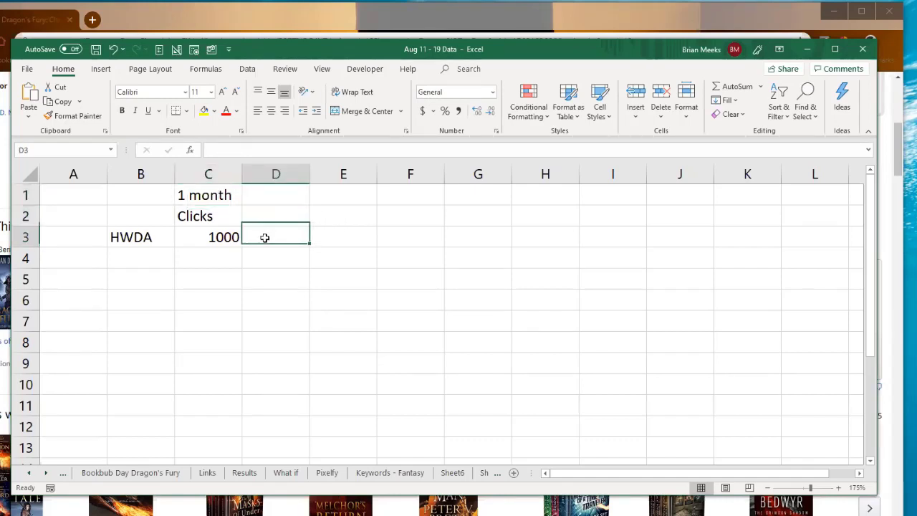
{"action": "left_click", "coordinate": [276, 214]}
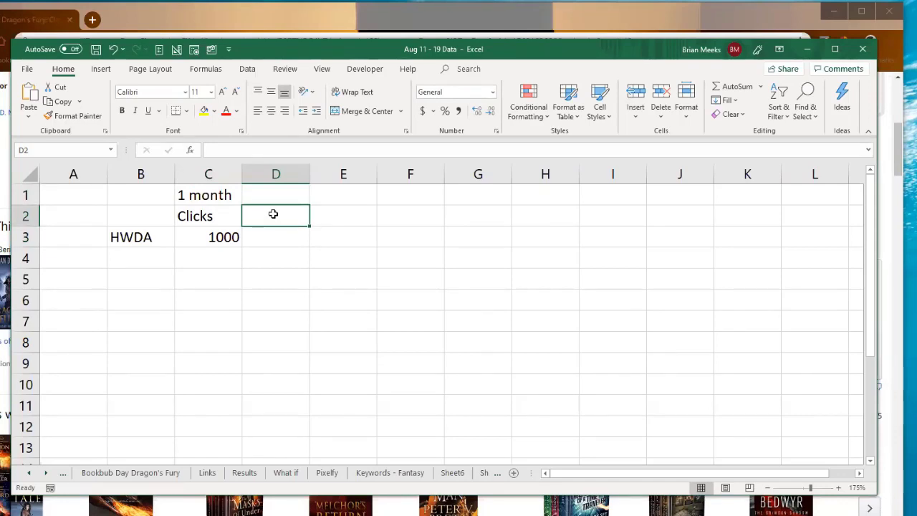
{"action": "type", "text": "Sales"}
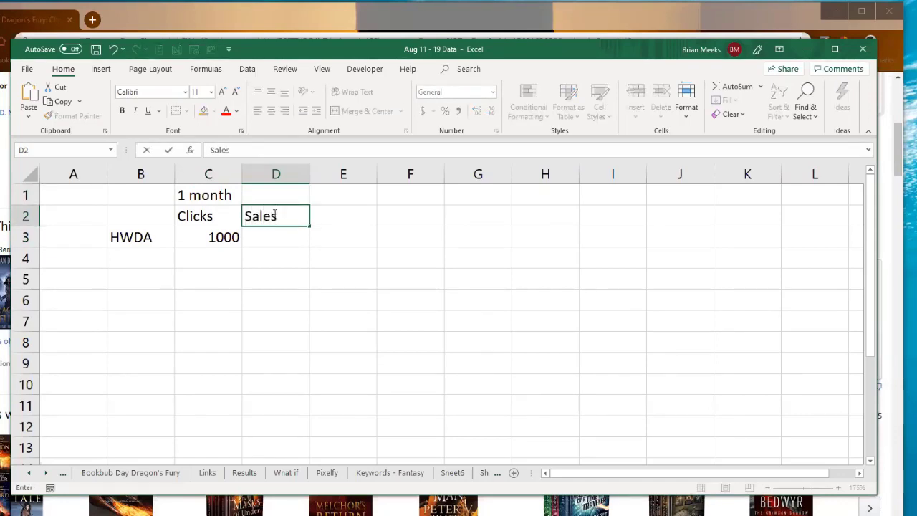
{"action": "key", "text": "Return"}
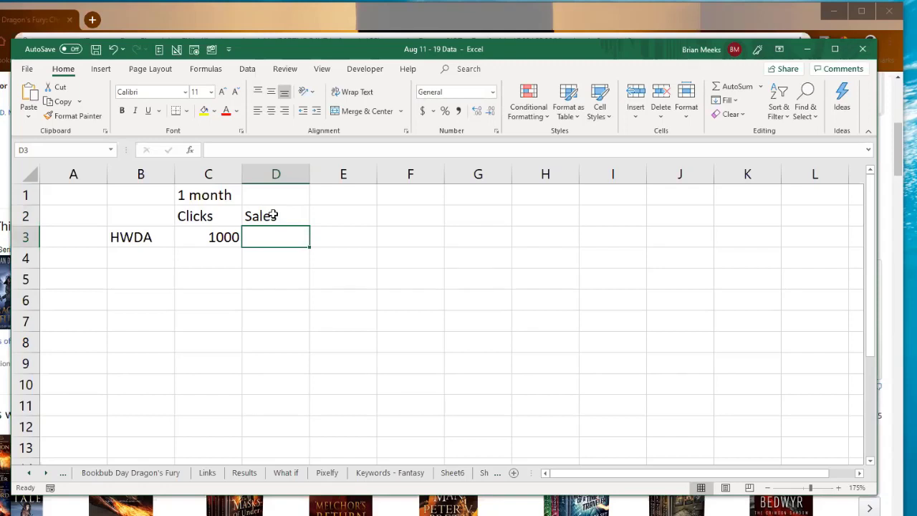
{"action": "type", "text": "30"}
{"action": "key", "text": "Return"}
Add the heading "KU Page Reads" in E2 and widen column E to fit it
{"action": "key", "text": "Up"}
{"action": "key", "text": "Right"}
{"action": "key", "text": "Up"}
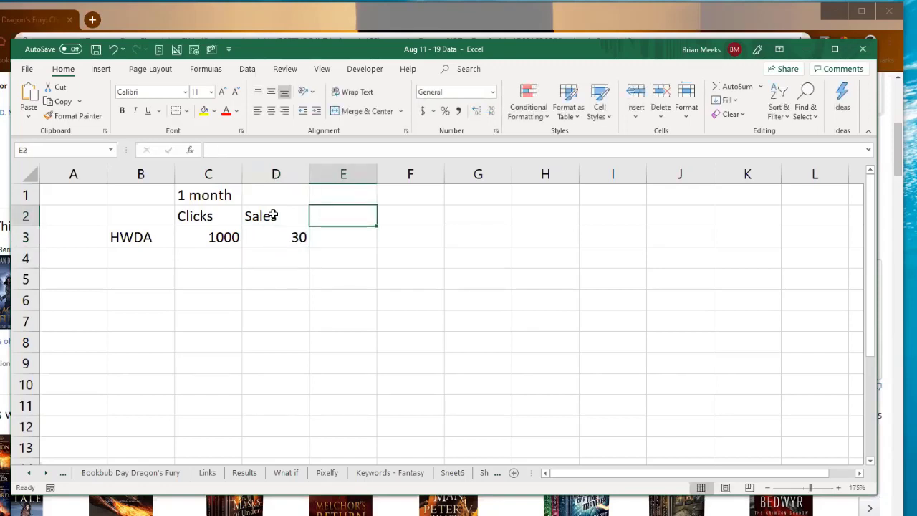
{"action": "type", "text": "KU Page R"}
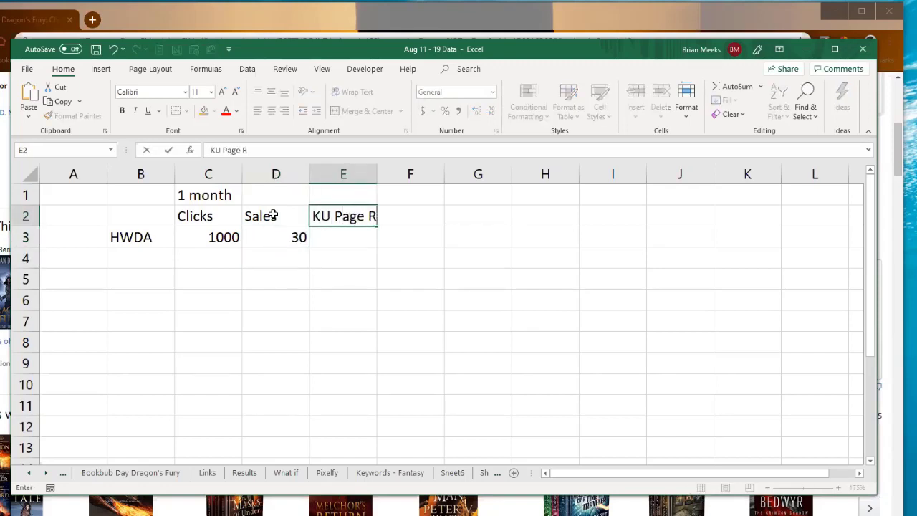
{"action": "type", "text": "ead"}
{"action": "key", "text": "Return"}
{"action": "type", "text": "s"}
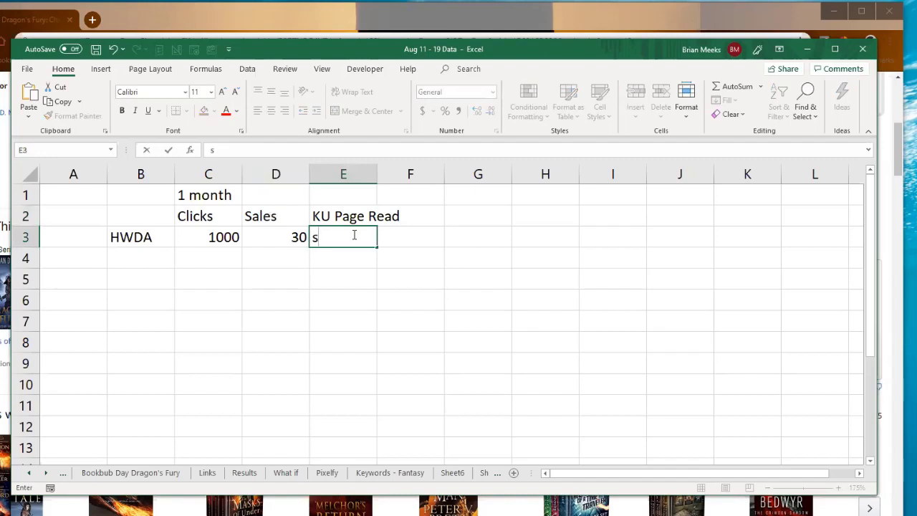
{"action": "key", "text": "BackSpace"}
{"action": "left_click", "coordinate": [353, 217]}
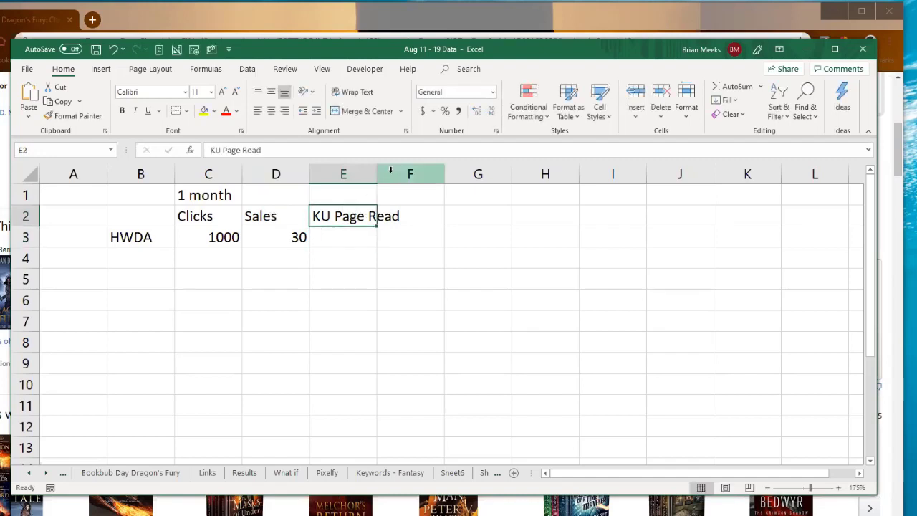
{"action": "left_click_drag", "start_coordinate": [375, 175], "coordinate": [420, 185]}
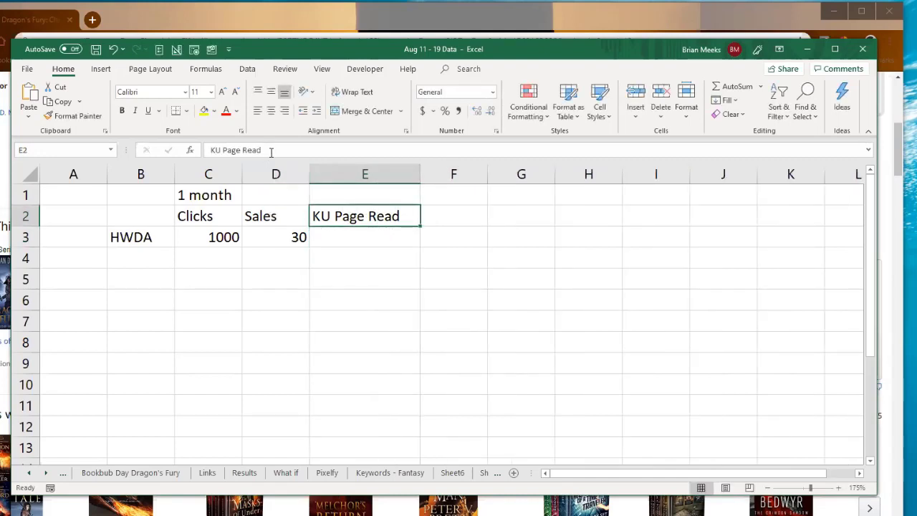
{"action": "left_click", "coordinate": [270, 152]}
{"action": "type", "text": "s"}
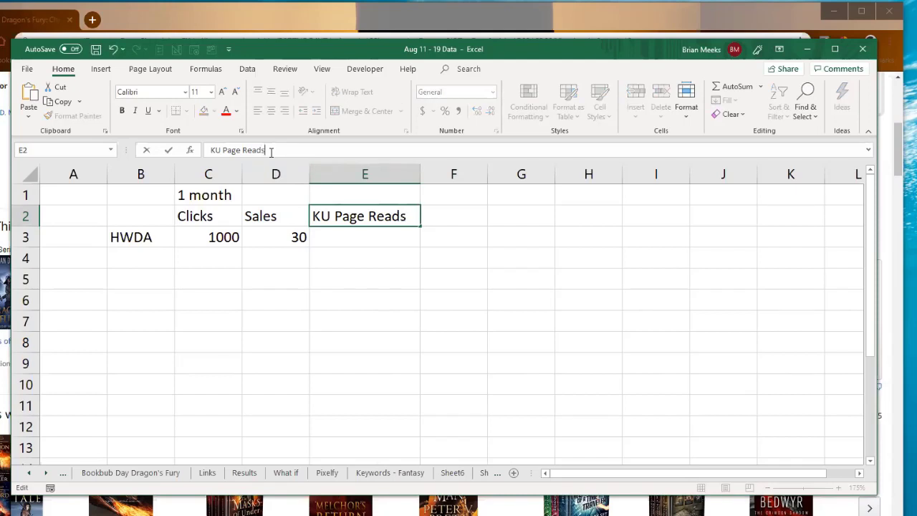
Confirm the KU Page Reads heading and enter 34,312 as the HWDA page reads in E3
{"action": "key", "text": "Return"}
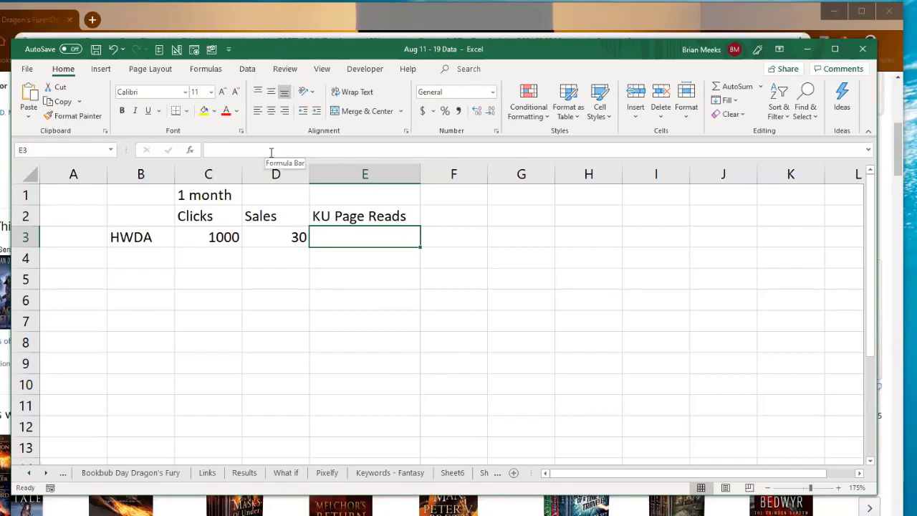
{"action": "type", "text": "34"}
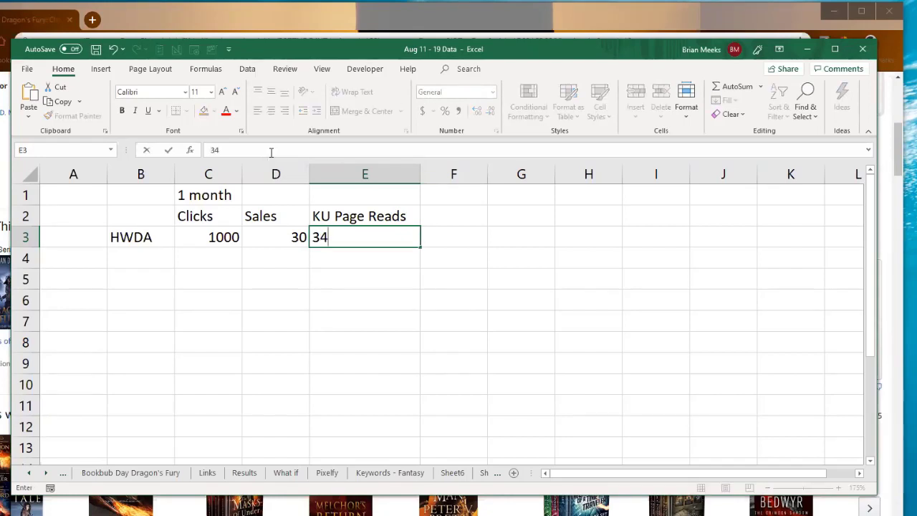
{"action": "type", "text": ",312"}
{"action": "key", "text": "Return"}
{"action": "key", "text": "Up"}
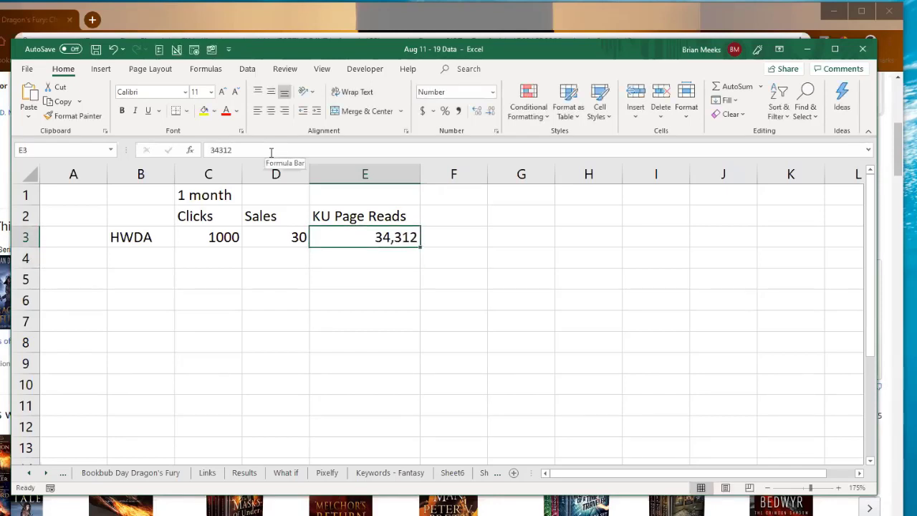
{"action": "key", "text": "Up"}
{"action": "key", "text": "Up"}
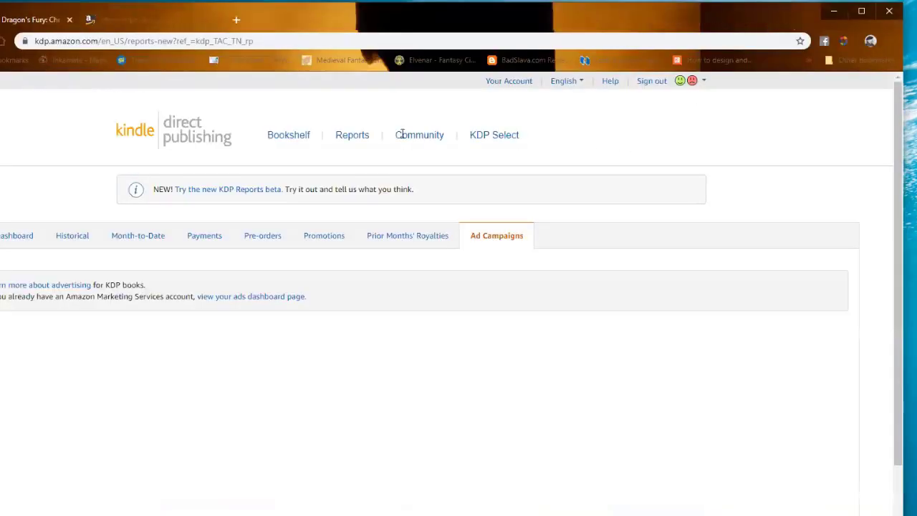
Switch to Kindle Direct Publishing in the browser, open the Bookshelf and look through the first two pages of books
{"action": "middle_click", "coordinate": [283, 143]}
{"action": "left_click", "coordinate": [283, 144]}
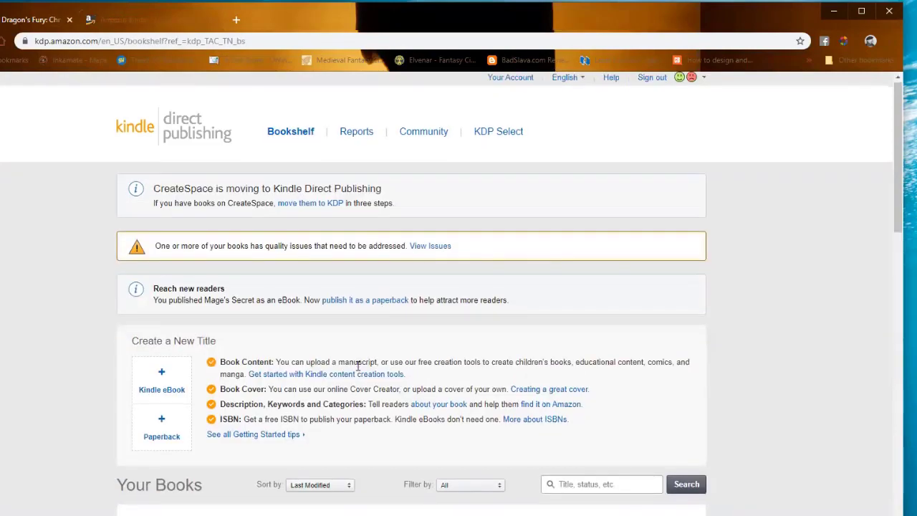
{"action": "scroll", "coordinate": [359, 367], "scroll_direction": "down", "scroll_amount": 10}
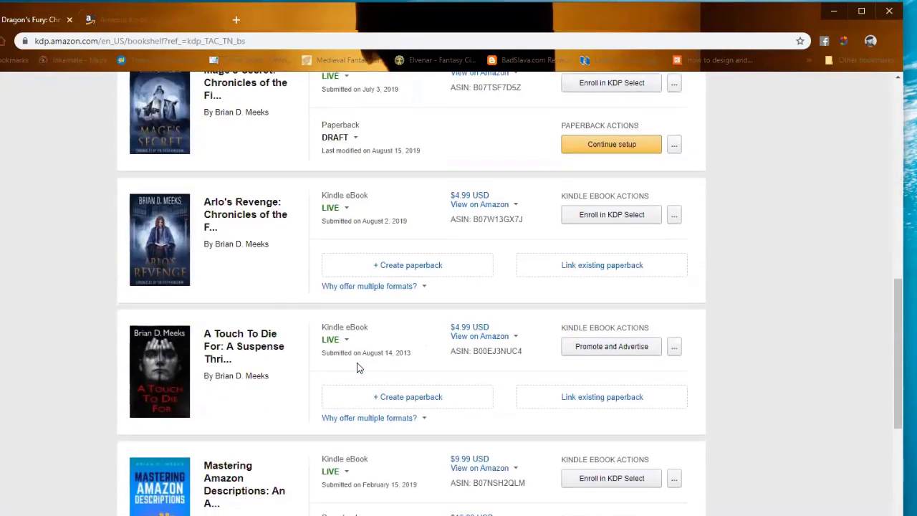
{"action": "scroll", "coordinate": [358, 367], "scroll_direction": "down", "scroll_amount": 9}
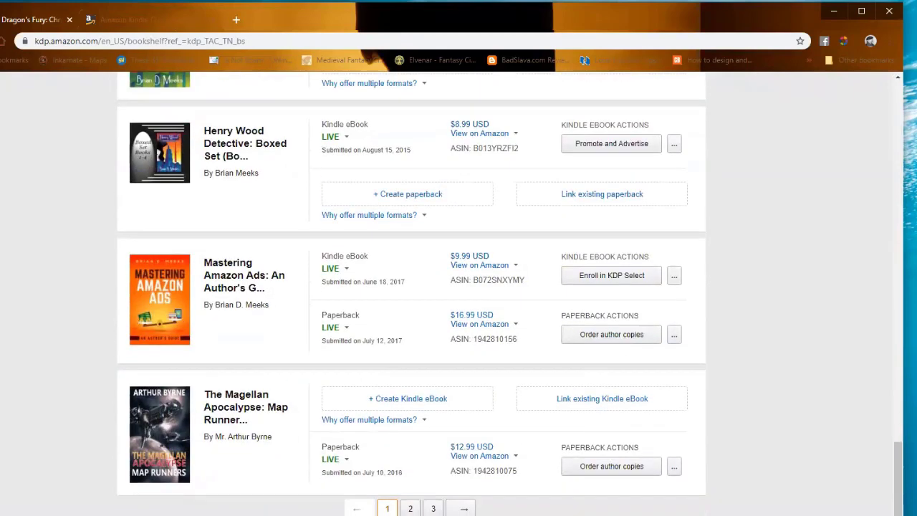
{"action": "left_click", "coordinate": [410, 509]}
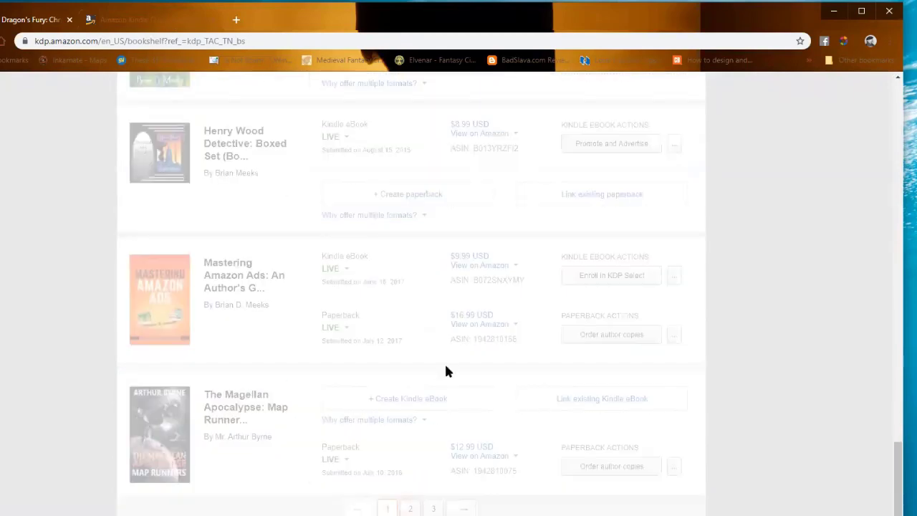
{"action": "scroll", "coordinate": [461, 350], "scroll_direction": "up", "scroll_amount": 2}
{"action": "scroll", "coordinate": [461, 350], "scroll_direction": "up", "scroll_amount": 12}
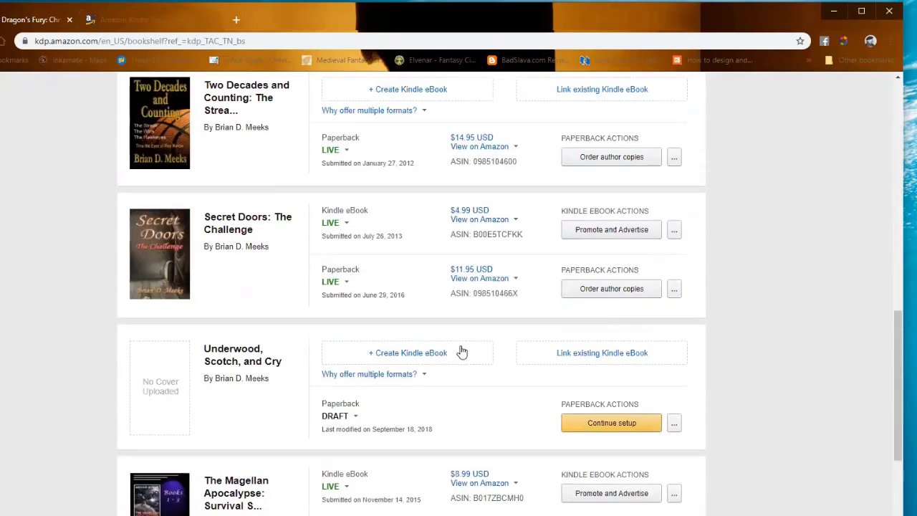
{"action": "scroll", "coordinate": [461, 351], "scroll_direction": "down", "scroll_amount": 15}
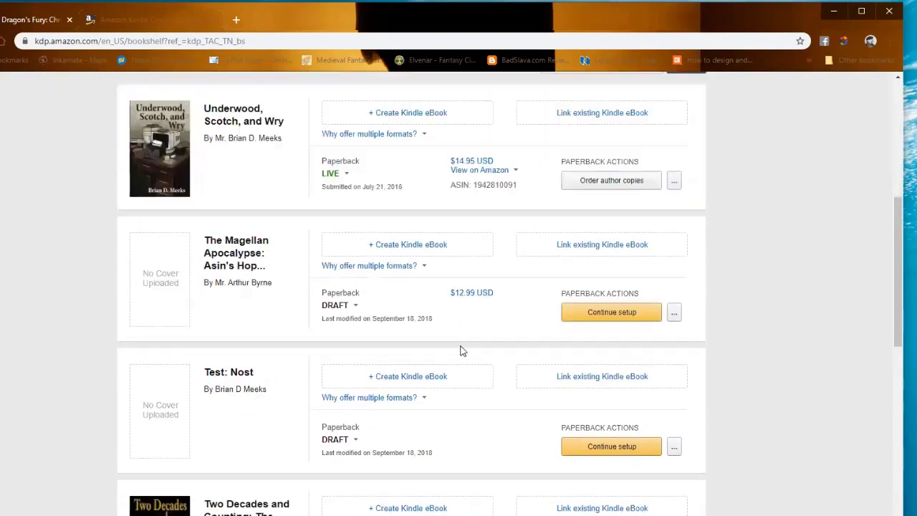
{"action": "scroll", "coordinate": [421, 441], "scroll_direction": "up", "scroll_amount": 15}
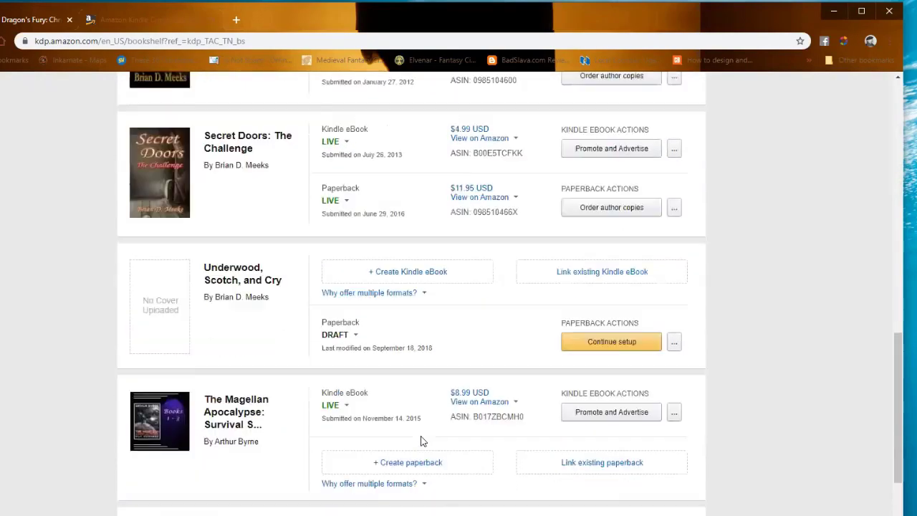
{"action": "scroll", "coordinate": [418, 463], "scroll_direction": "down", "scroll_amount": 3}
{"action": "scroll", "coordinate": [417, 462], "scroll_direction": "down", "scroll_amount": 8}
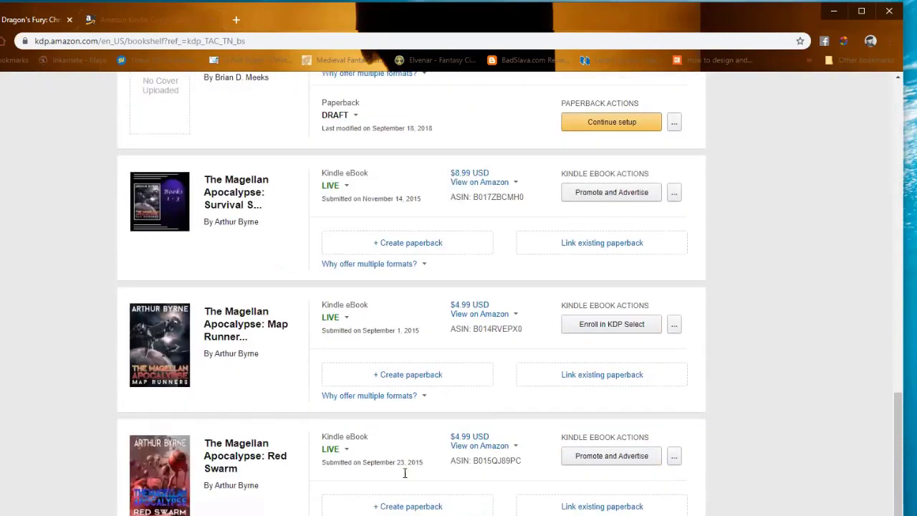
Return to the first Bookshelf page and look for a title that offers Promote and Advertise
{"action": "left_click", "coordinate": [388, 508]}
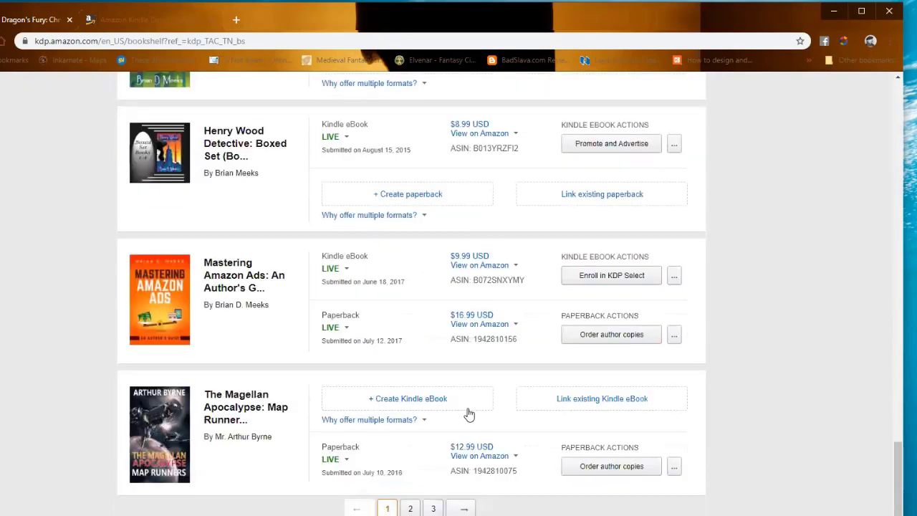
{"action": "scroll", "coordinate": [466, 413], "scroll_direction": "up", "scroll_amount": 10}
{"action": "scroll", "coordinate": [466, 414], "scroll_direction": "up", "scroll_amount": 7}
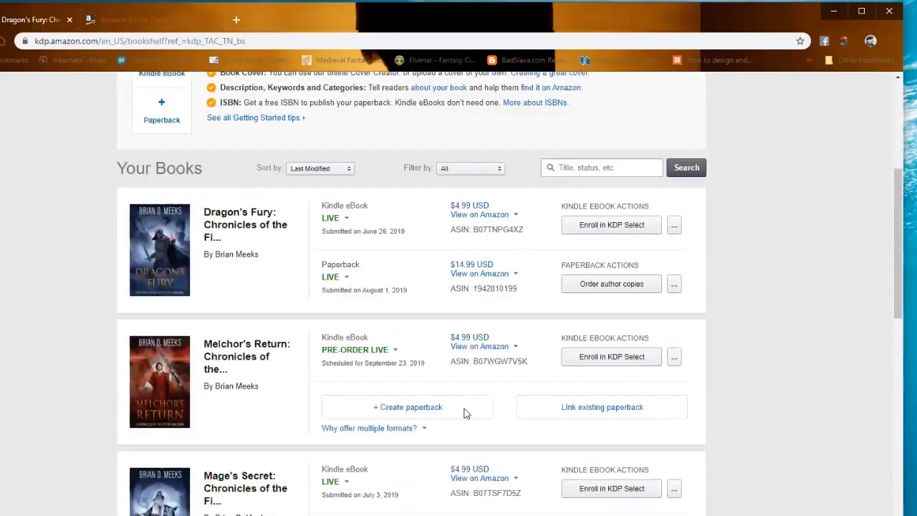
{"action": "scroll", "coordinate": [455, 422], "scroll_direction": "down", "scroll_amount": 4}
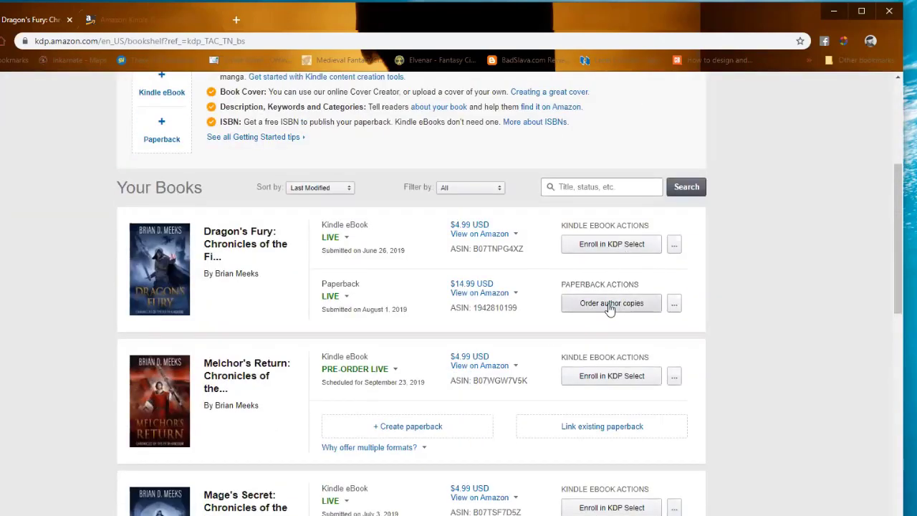
{"action": "left_click", "coordinate": [676, 251]}
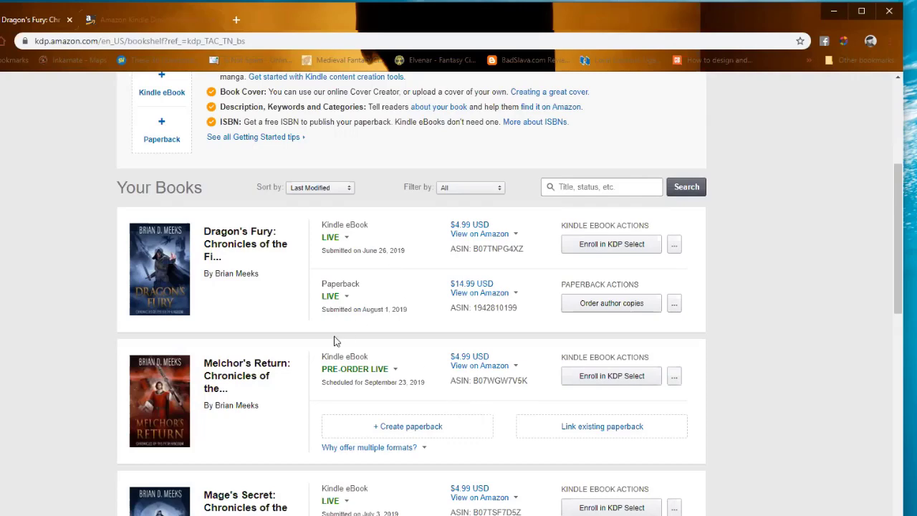
{"action": "scroll", "coordinate": [330, 355], "scroll_direction": "down", "scroll_amount": 4}
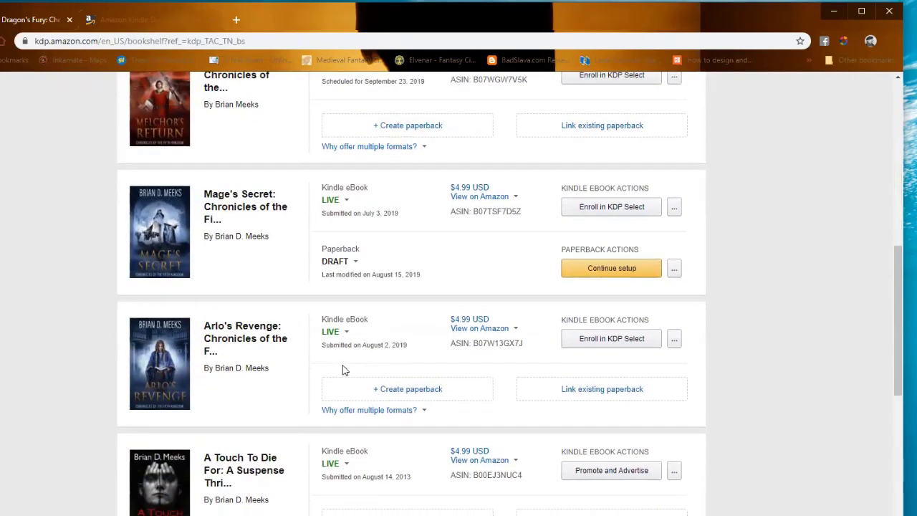
{"action": "scroll", "coordinate": [344, 368], "scroll_direction": "down", "scroll_amount": 3}
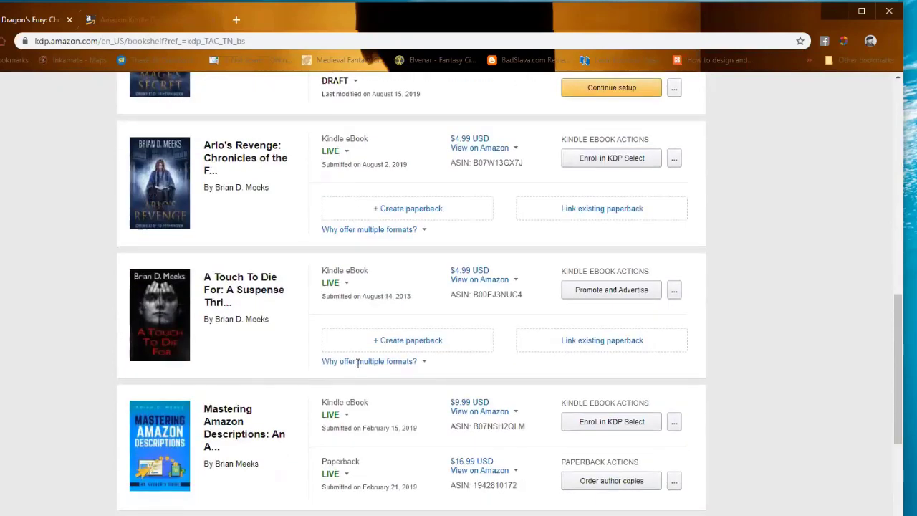
Open the Promote and Advertise page of "A Touch To Die For" and check its KENPC page count
{"action": "left_click", "coordinate": [580, 294]}
{"action": "scroll", "coordinate": [322, 369], "scroll_direction": "down", "scroll_amount": 9}
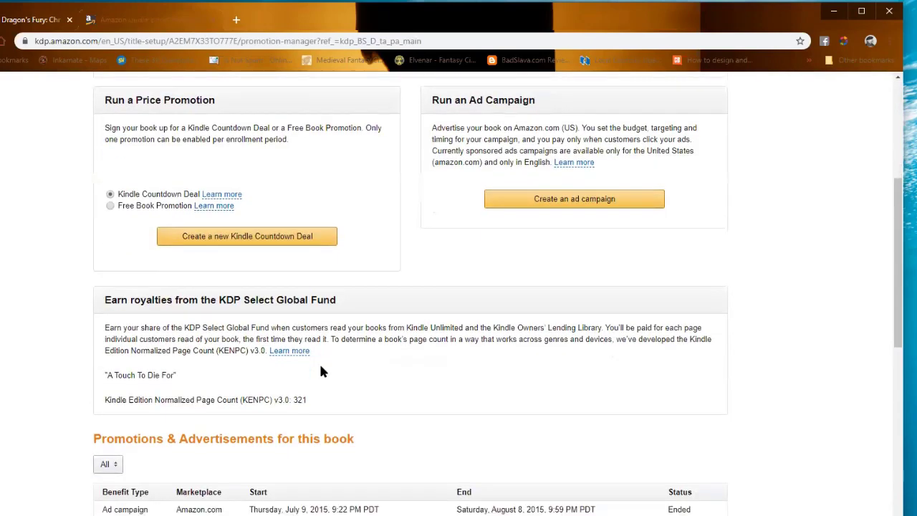
{"action": "scroll", "coordinate": [441, 239], "scroll_direction": "up", "scroll_amount": 8}
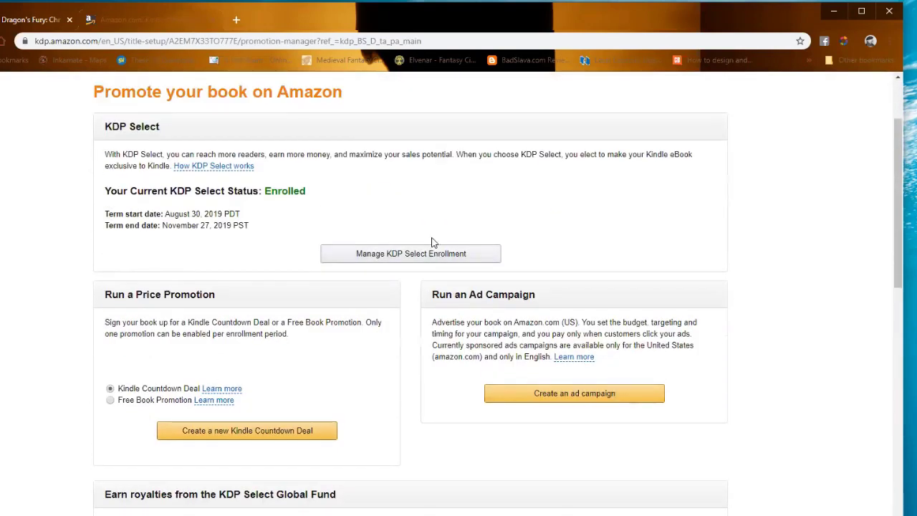
{"action": "scroll", "coordinate": [378, 222], "scroll_direction": "down", "scroll_amount": 3}
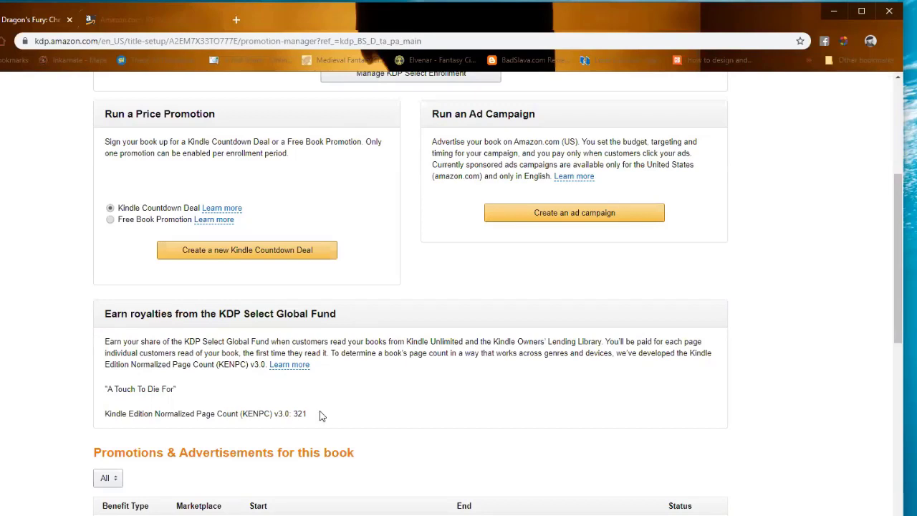
{"action": "left_click_drag", "start_coordinate": [309, 414], "coordinate": [296, 414]}
Go back to the Bookshelf and view the list of books again
{"action": "scroll", "coordinate": [376, 407], "scroll_direction": "up", "scroll_amount": 4}
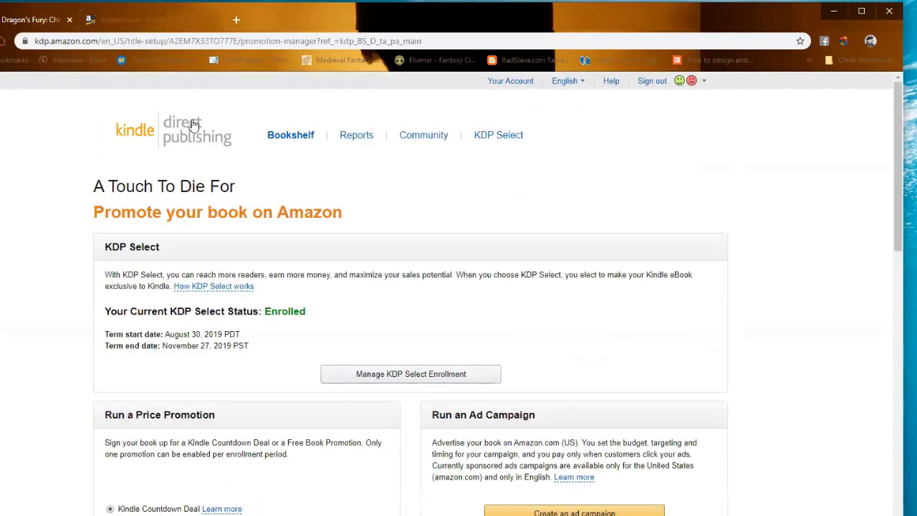
{"action": "left_click", "coordinate": [273, 136]}
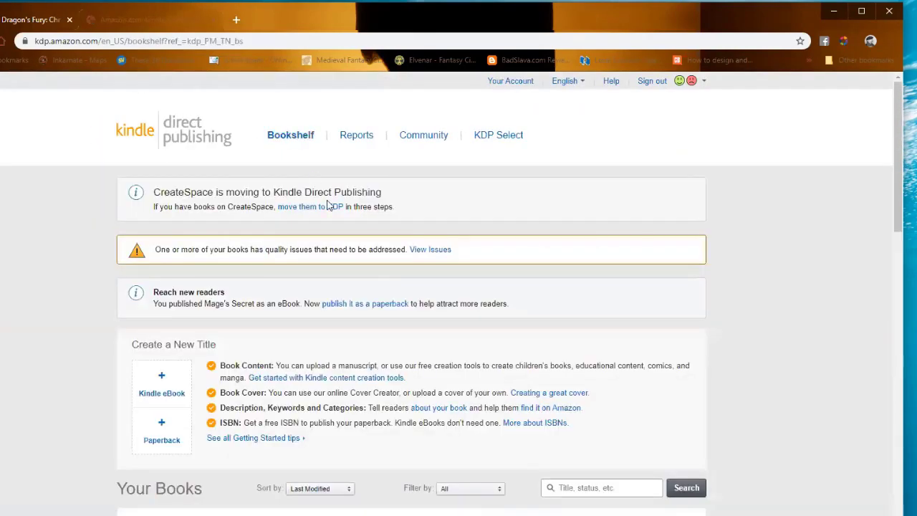
{"action": "scroll", "coordinate": [369, 344], "scroll_direction": "down", "scroll_amount": 4}
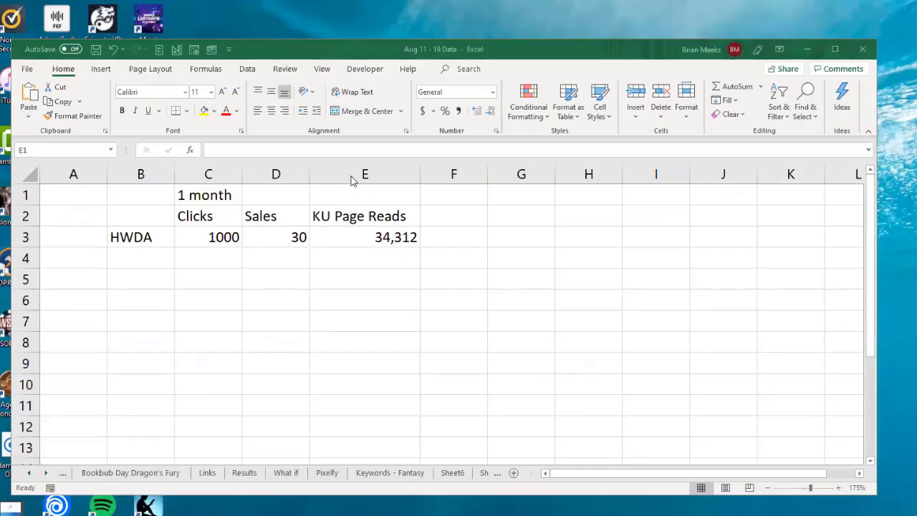
Switch to the Excel workbook and enter 303 in E1 above the KU Page Reads heading
{"action": "left_click", "coordinate": [365, 195]}
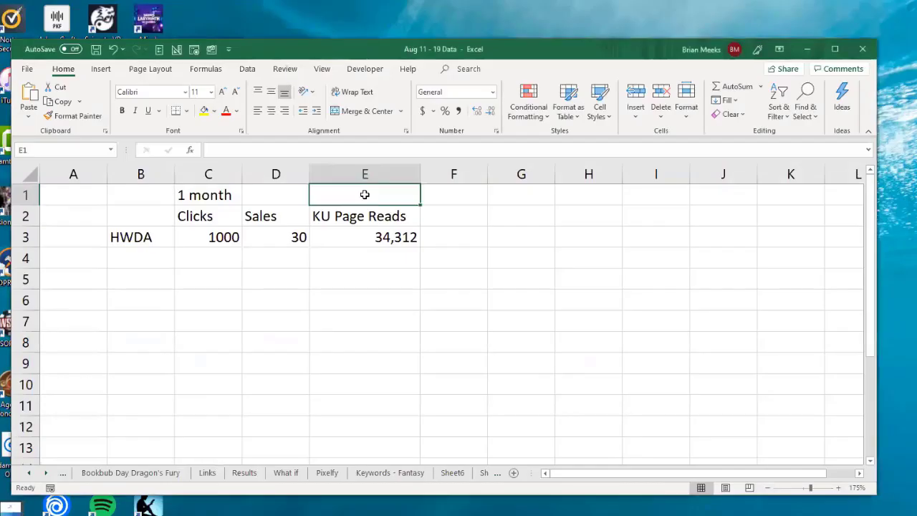
{"action": "type", "text": "303"}
{"action": "key", "text": "Return"}
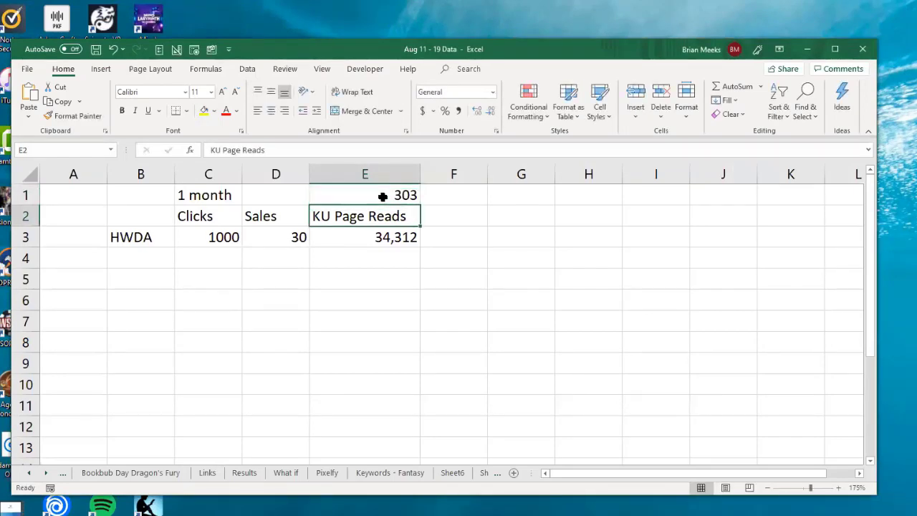
Divide the HWDA page reads by the number in E1 with the formula =E3/E1 in F3
{"action": "key", "text": "Down"}
{"action": "key", "text": "Down"}
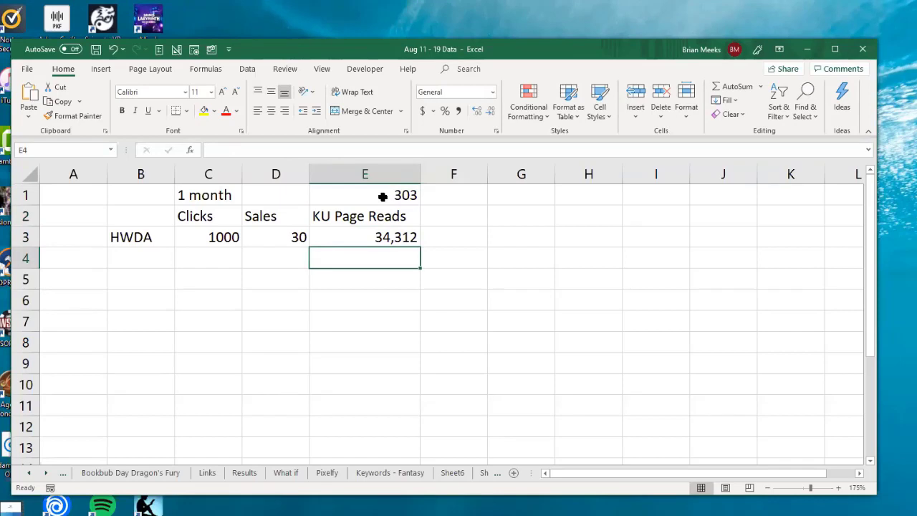
{"action": "key", "text": "Up"}
{"action": "key", "text": "Right"}
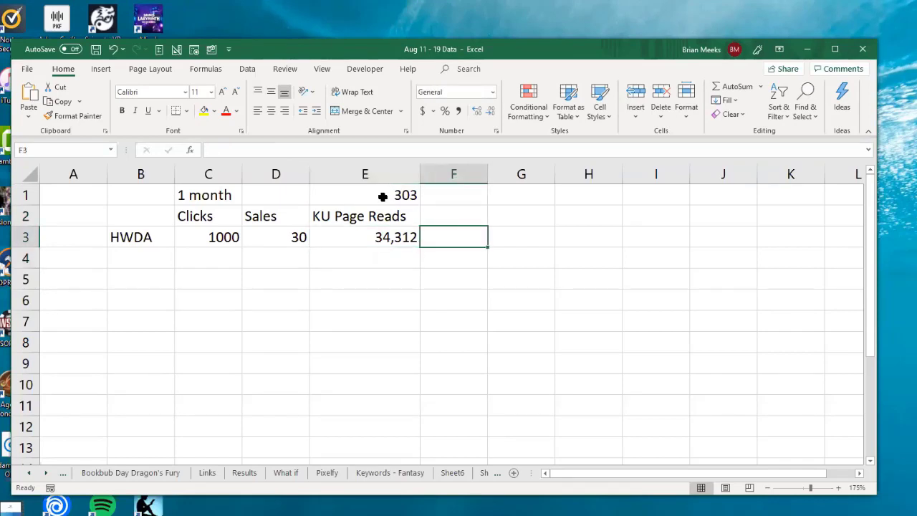
{"action": "type", "text": "="}
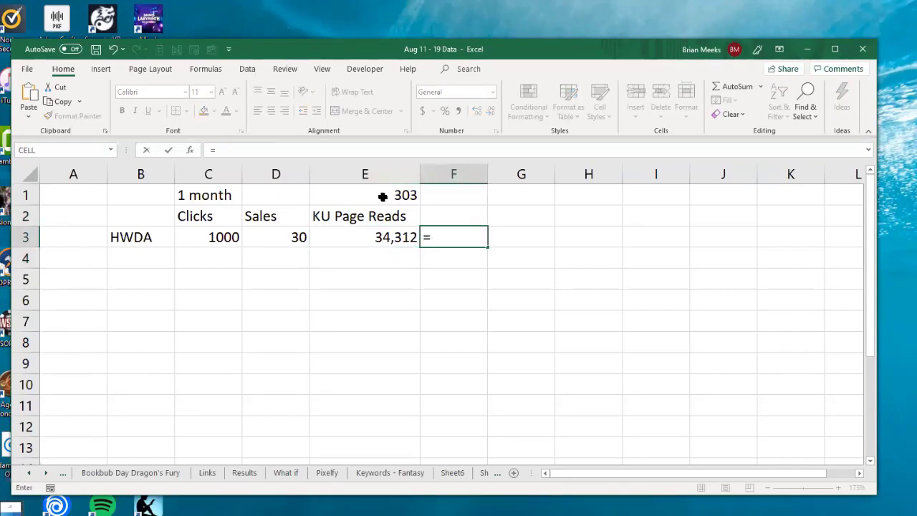
{"action": "left_click", "coordinate": [379, 242]}
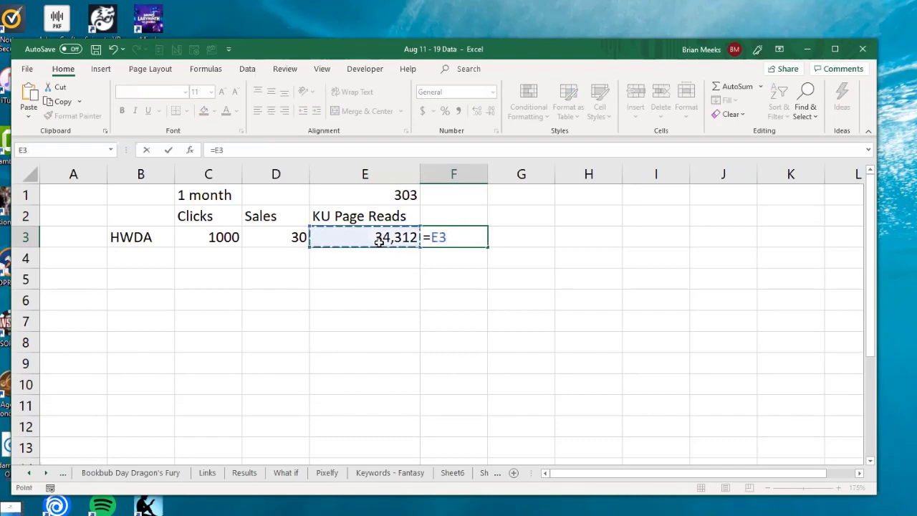
{"action": "type", "text": "/"}
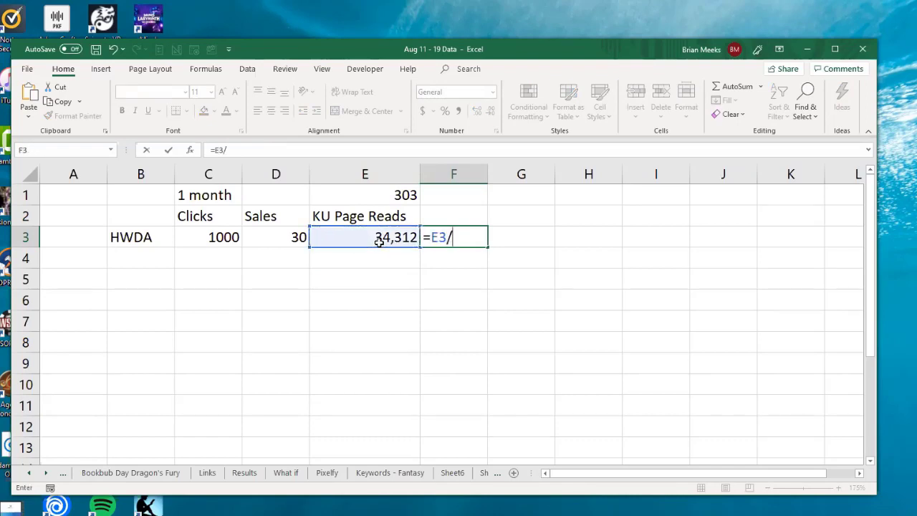
{"action": "left_click", "coordinate": [399, 195]}
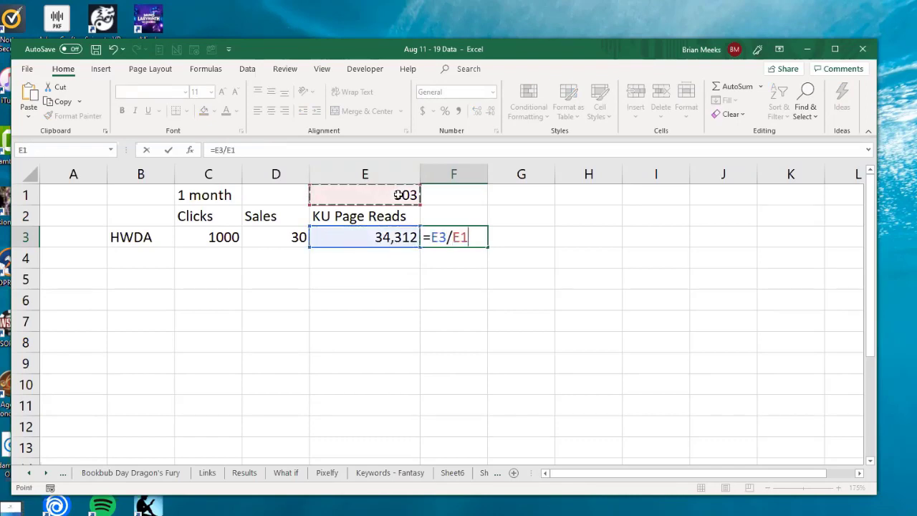
{"action": "key", "text": "Return"}
{"action": "key", "text": "Up"}
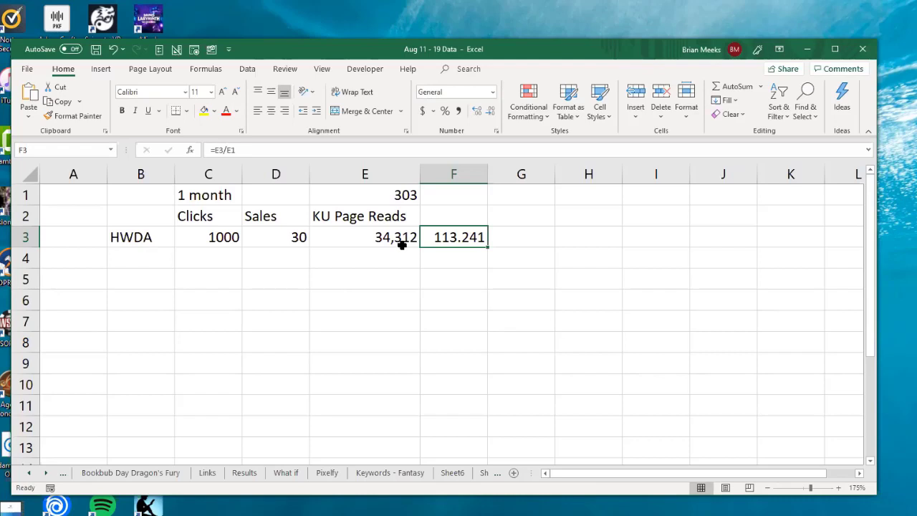
Round the HWDA book equivalents in F3 up to a whole number with the formula =ROUNDUP(F3,0) in G3
{"action": "left_click", "coordinate": [461, 253]}
{"action": "left_click", "coordinate": [462, 237]}
{"action": "left_click", "coordinate": [439, 256]}
{"action": "left_click", "coordinate": [454, 233]}
{"action": "left_click", "coordinate": [499, 239]}
{"action": "type", "text": "="}
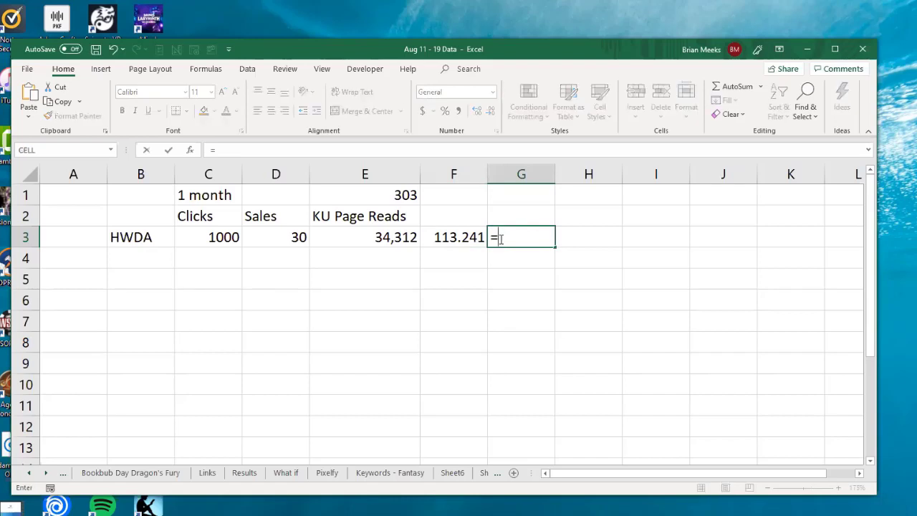
{"action": "type", "text": "roundup"}
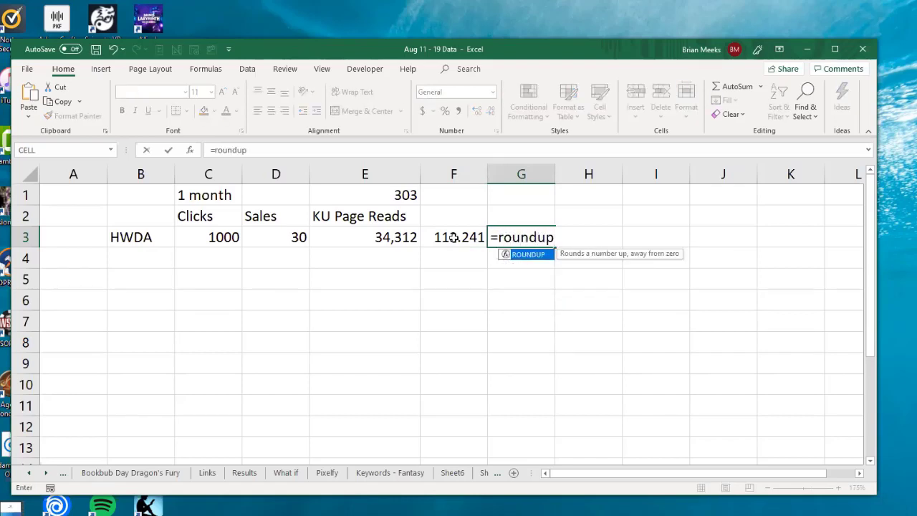
{"action": "type", "text": "("}
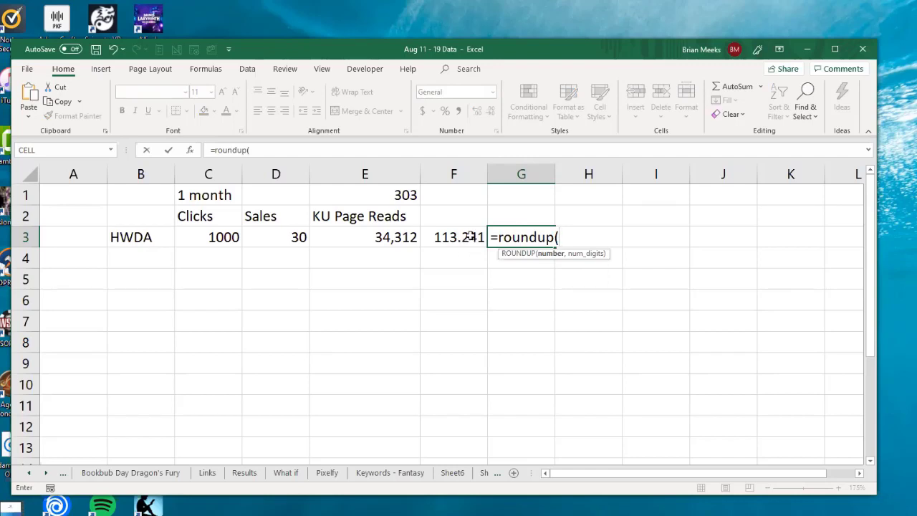
{"action": "left_click", "coordinate": [471, 236]}
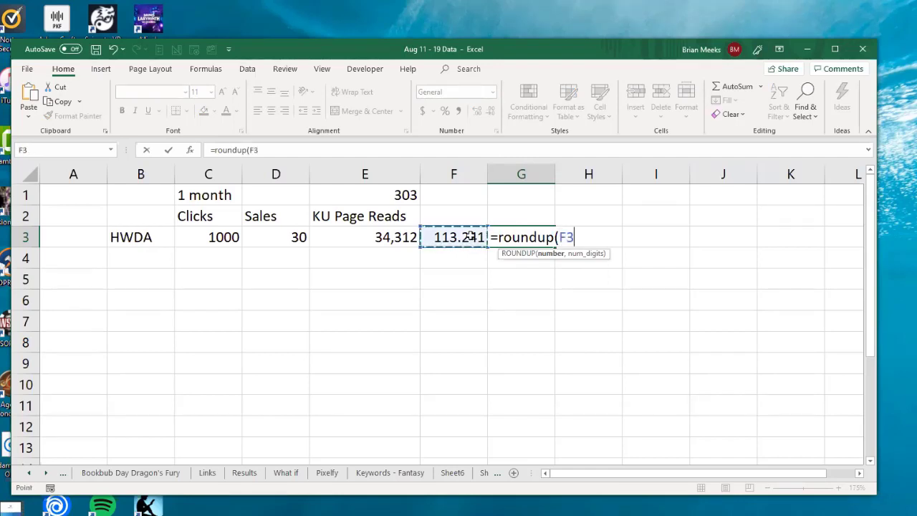
{"action": "type", "text": ",0)"}
{"action": "key", "text": "Return"}
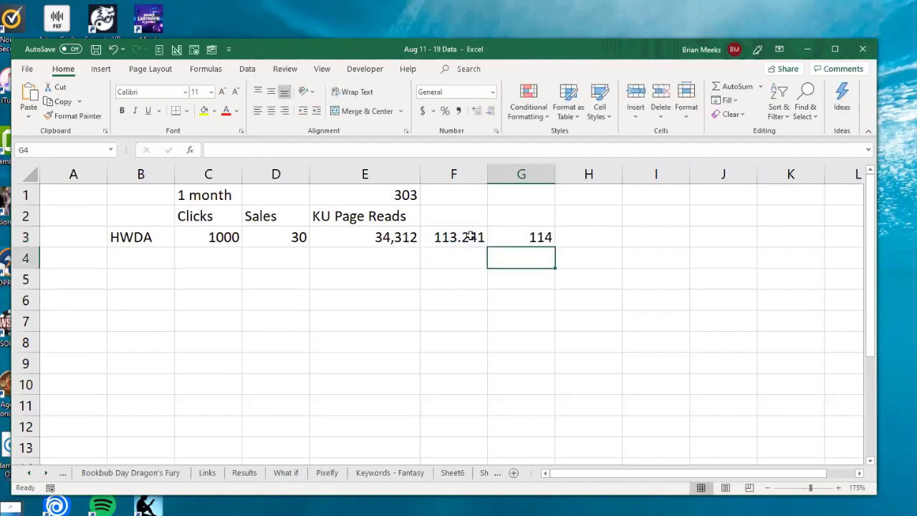
{"action": "left_click", "coordinate": [528, 238]}
{"action": "left_click", "coordinate": [463, 237]}
{"action": "left_click", "coordinate": [531, 237]}
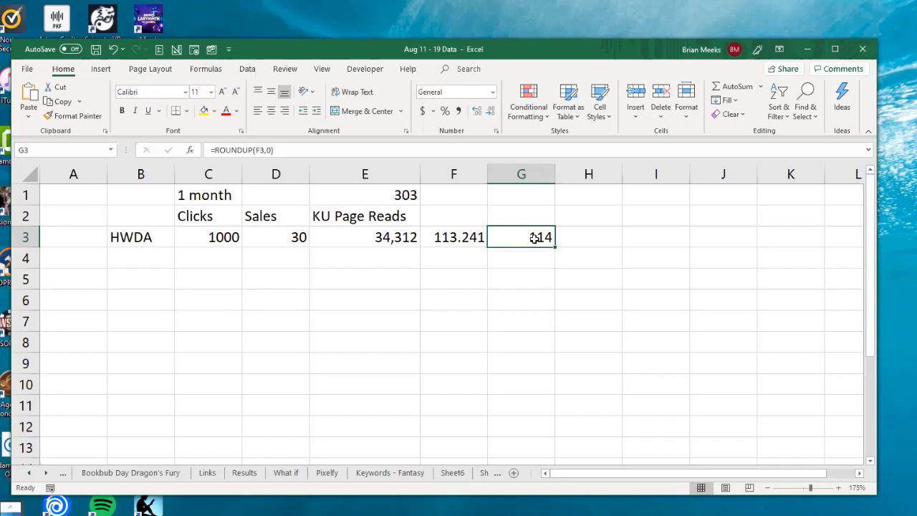
Add the HWDA sales and the rounded book equivalents with the formula =D3+G3 in D4
{"action": "left_click", "coordinate": [284, 261]}
{"action": "type", "text": "="}
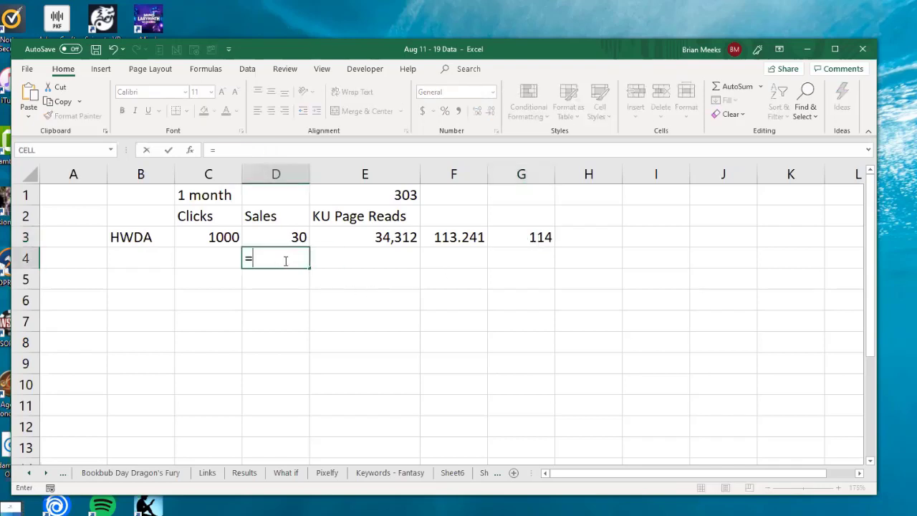
{"action": "left_click", "coordinate": [299, 239]}
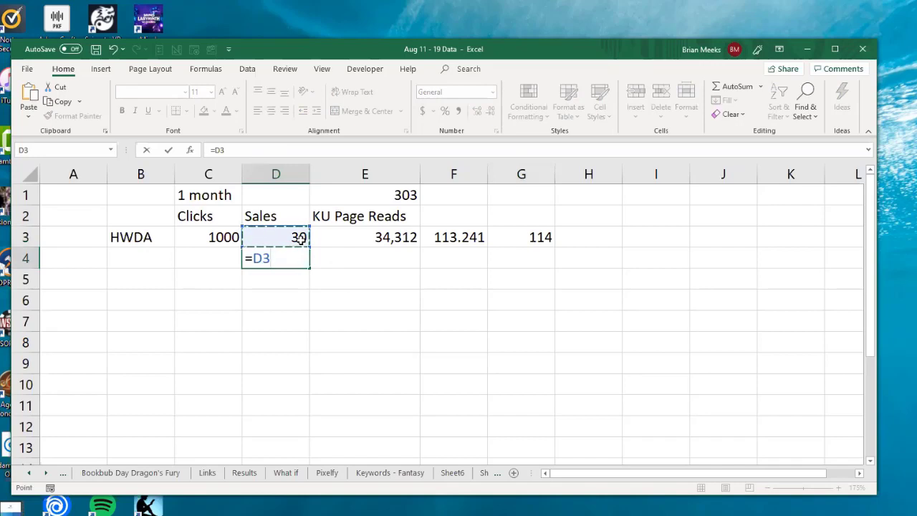
{"action": "type", "text": "+"}
{"action": "left_click", "coordinate": [530, 238]}
{"action": "key", "text": "Return"}
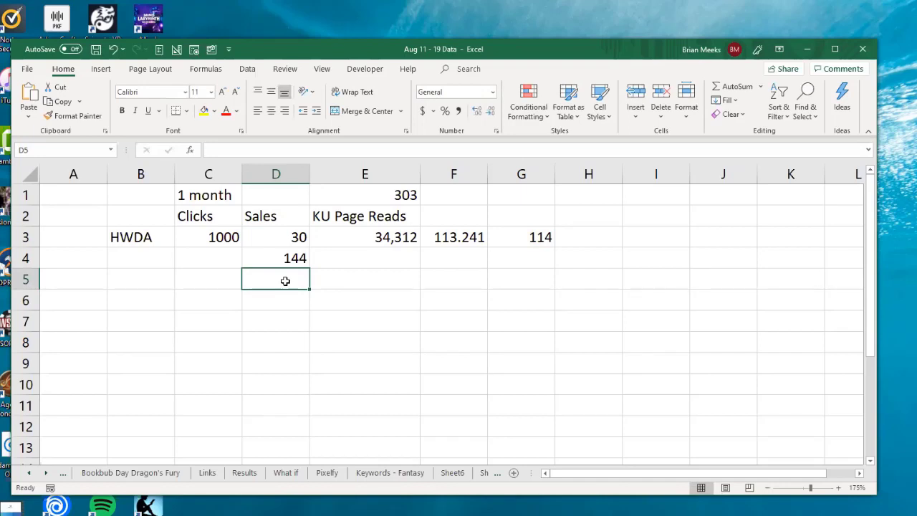
Divide the HWDA clicks by the combined sales with the formula =C3/D4 in D5
{"action": "type", "text": "="}
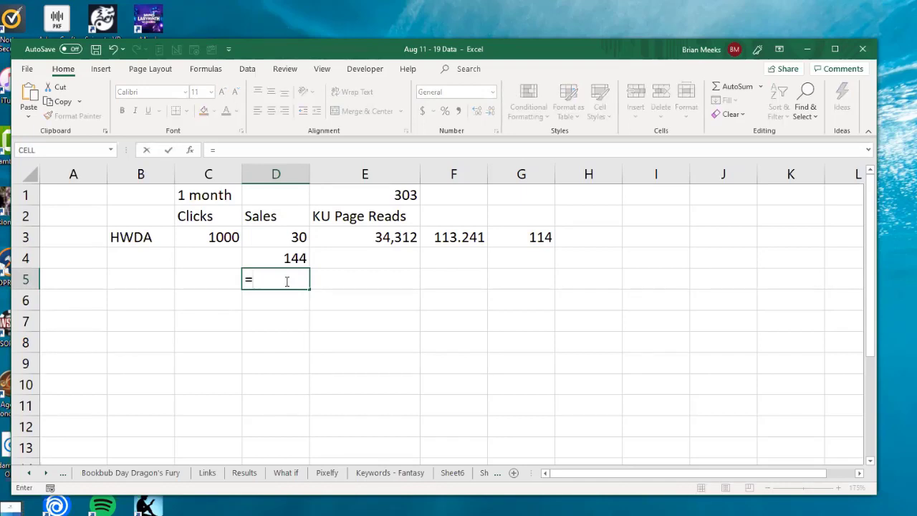
{"action": "left_click", "coordinate": [229, 236]}
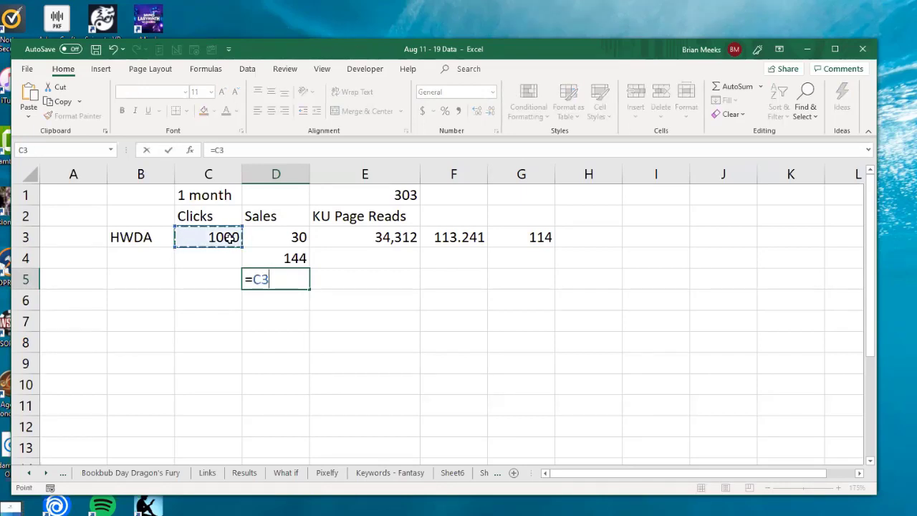
{"action": "type", "text": "/"}
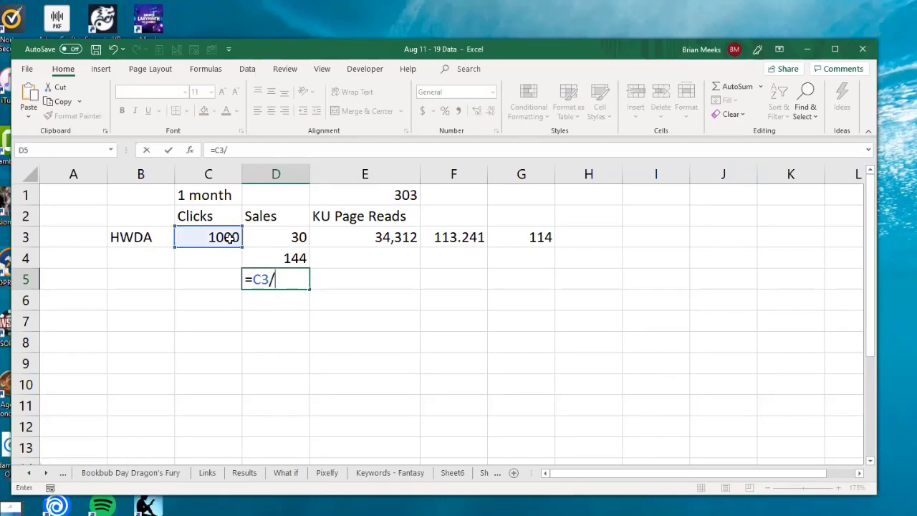
{"action": "left_click", "coordinate": [275, 261]}
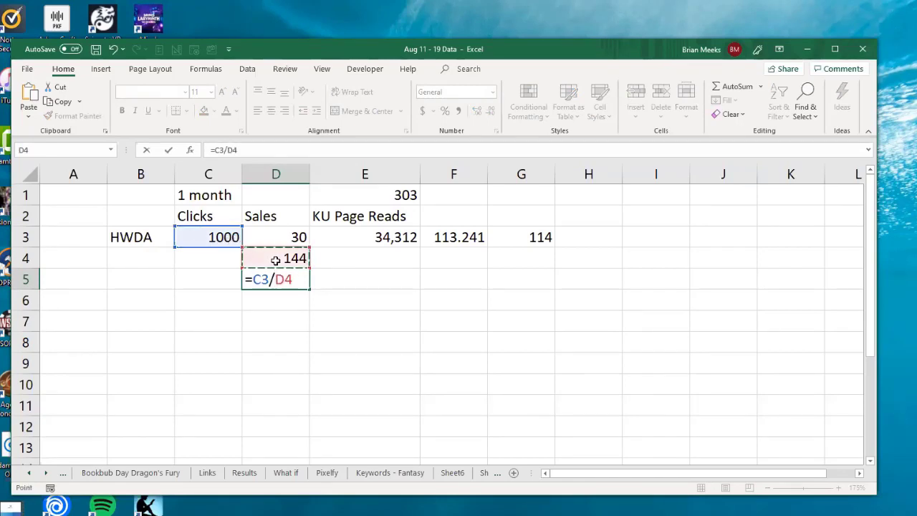
{"action": "key", "text": "Return"}
{"action": "key", "text": "Up"}
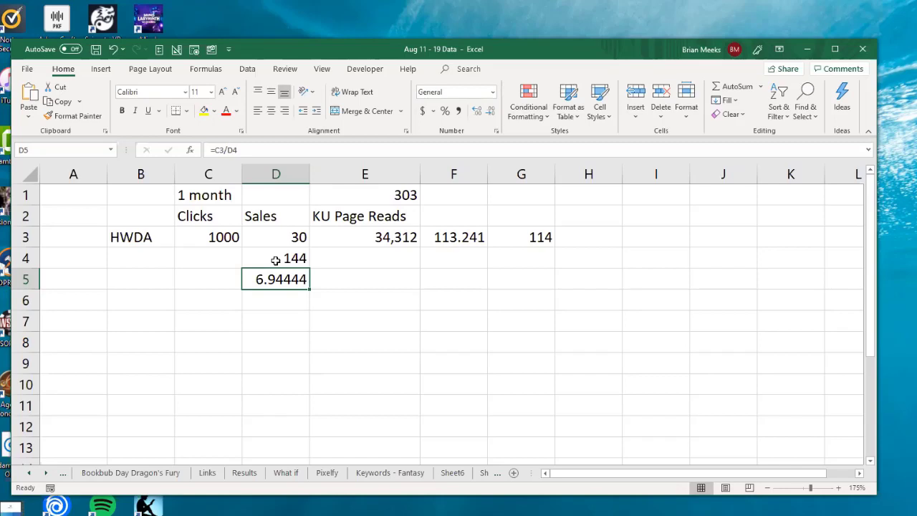
Change the HWDA KU page reads in E3 to 27,000 and review the sales figures in D3 and D4
{"action": "left_click", "coordinate": [406, 236]}
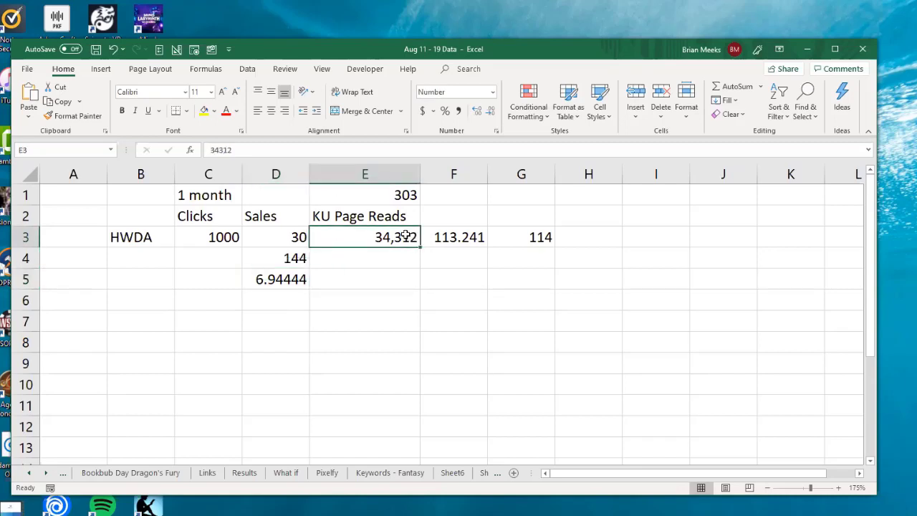
{"action": "type", "text": "27,000"}
{"action": "key", "text": "Return"}
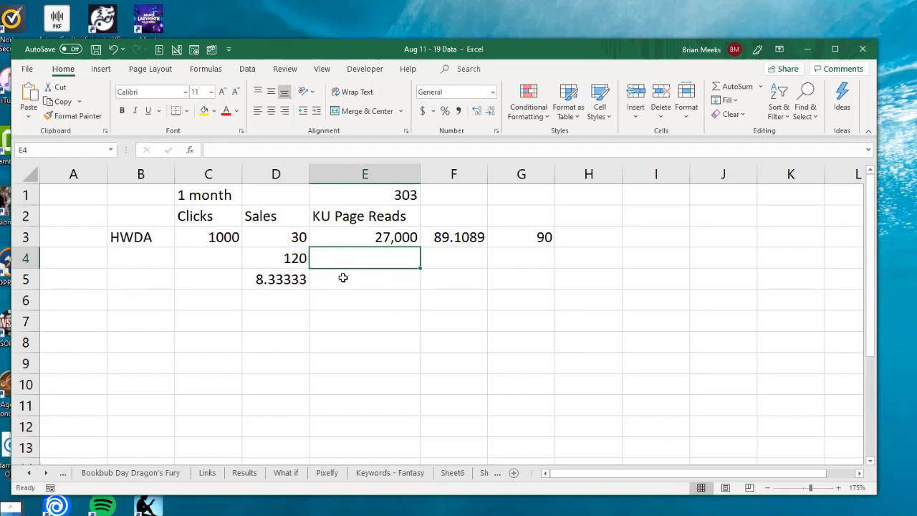
{"action": "left_click", "coordinate": [294, 240]}
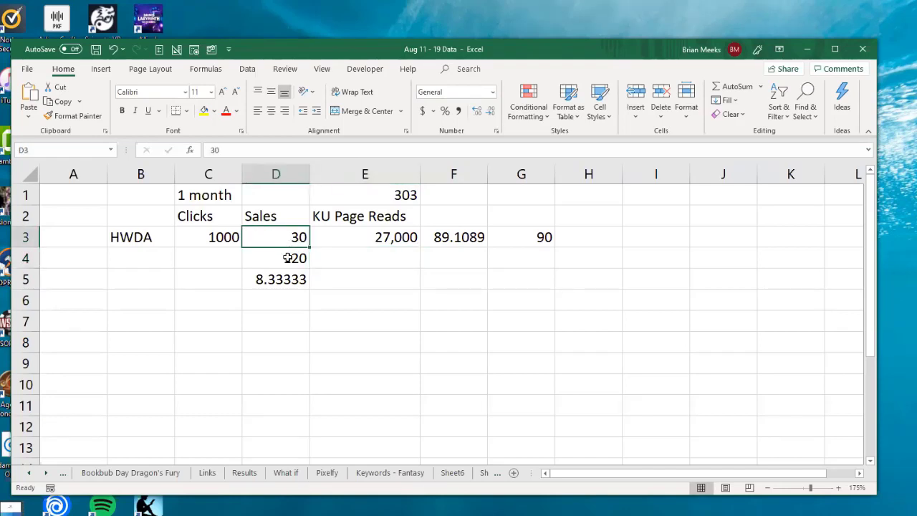
{"action": "left_click", "coordinate": [286, 256]}
{"action": "left_click", "coordinate": [293, 237]}
{"action": "left_click", "coordinate": [338, 254]}
{"action": "left_click", "coordinate": [294, 257]}
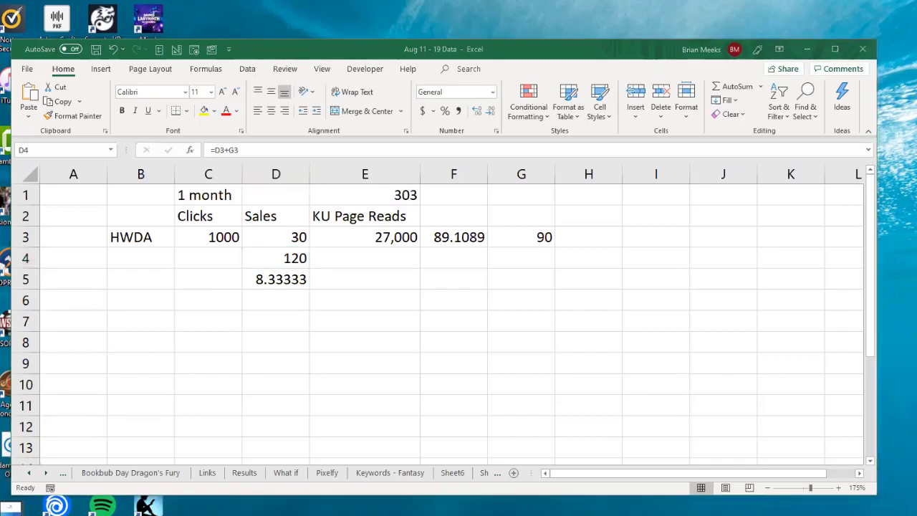
{"action": "key", "text": "alt+Tab"}
{"action": "type", "text": "w"}
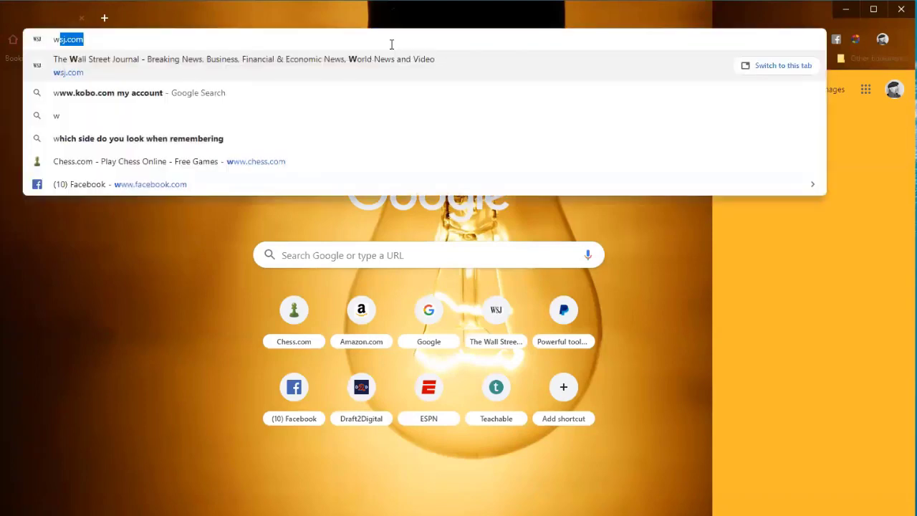
{"action": "type", "text": "w"}
{"action": "type", "text": "w.teachable"}
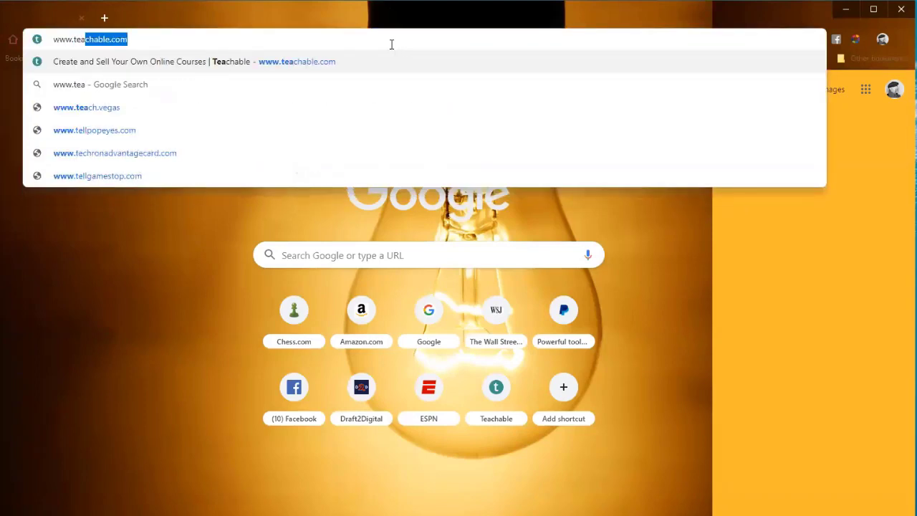
{"action": "key", "text": "Return"}
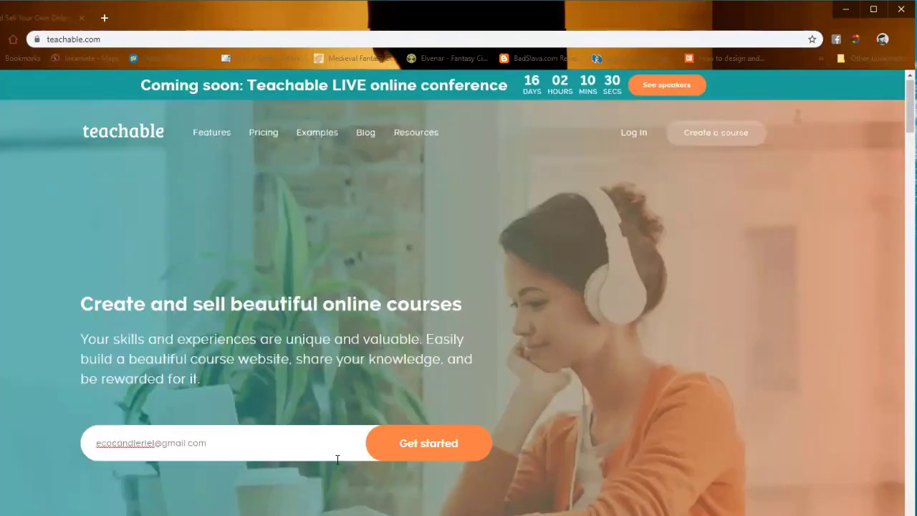
Try to get started on the Teachable homepage with "Meeks Master Class" in place of the prefilled e-mail address
{"action": "left_click", "coordinate": [232, 440]}
{"action": "left_click_drag", "start_coordinate": [232, 439], "coordinate": [53, 424]}
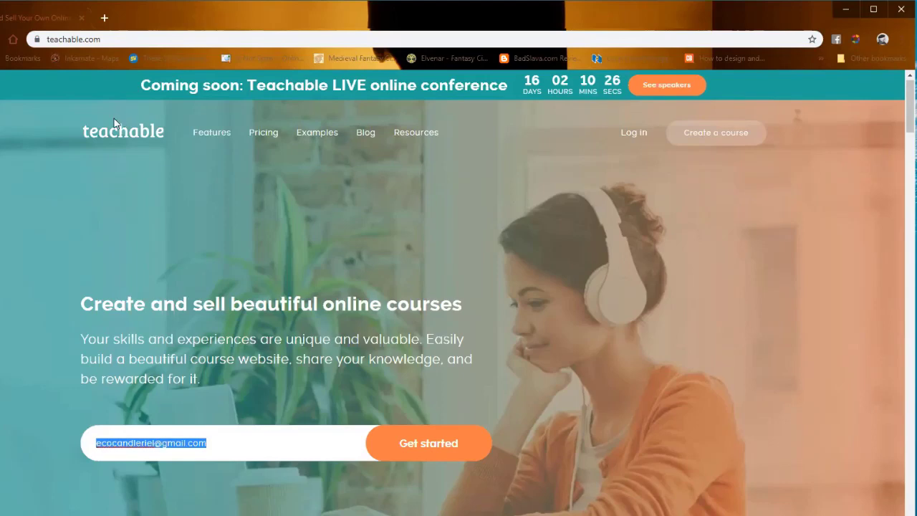
{"action": "key", "text": "Right"}
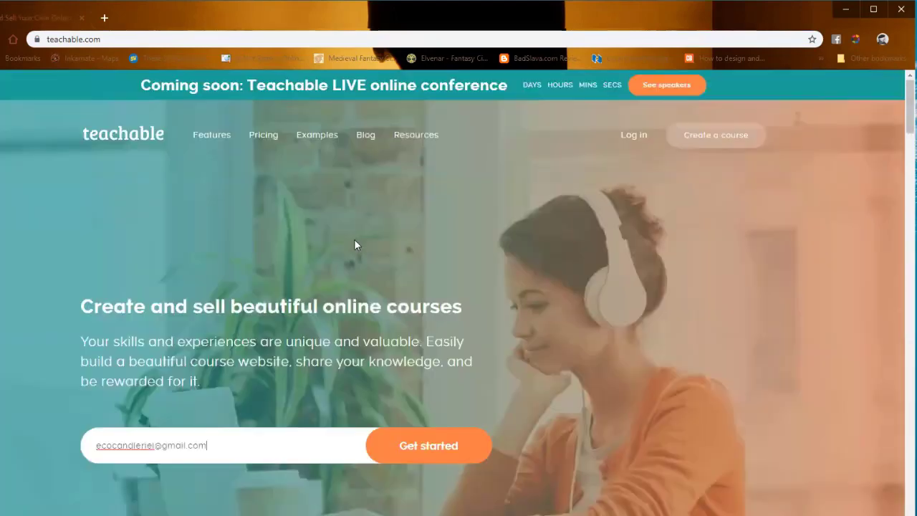
{"action": "scroll", "coordinate": [303, 436], "scroll_direction": "down", "scroll_amount": 3}
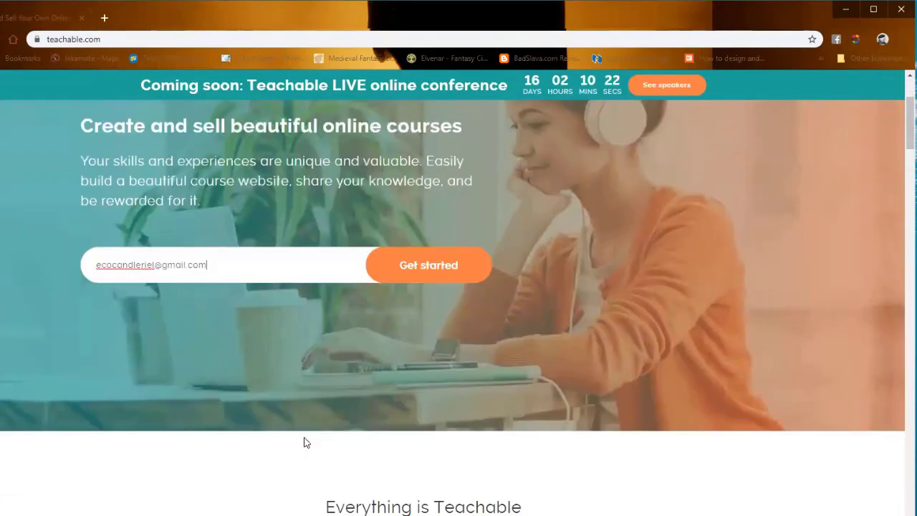
{"action": "scroll", "coordinate": [303, 442], "scroll_direction": "up", "scroll_amount": 2}
{"action": "left_click_drag", "start_coordinate": [225, 385], "coordinate": [35, 369]}
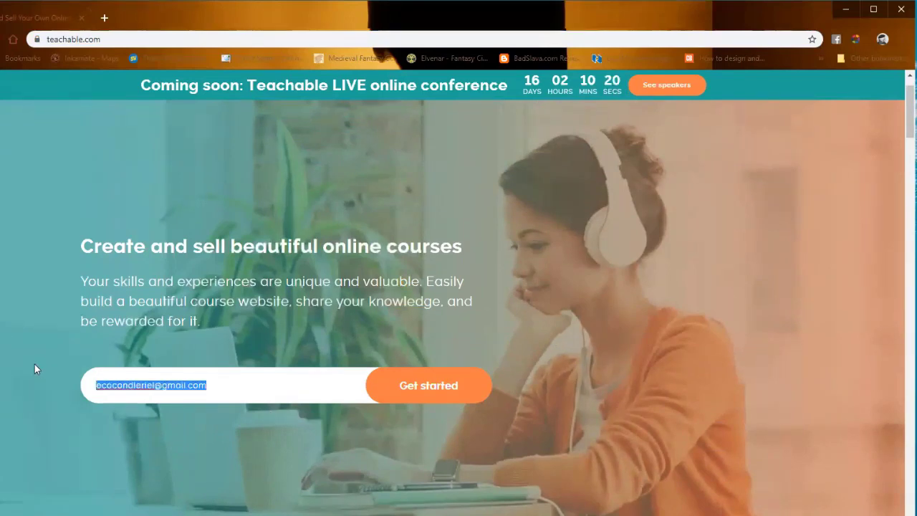
{"action": "type", "text": "Meeks Master"}
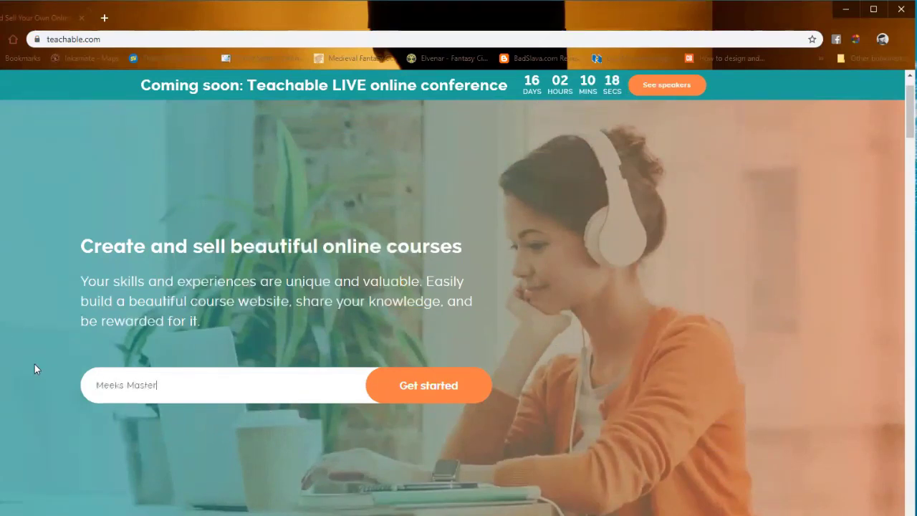
{"action": "type", "text": " Class"}
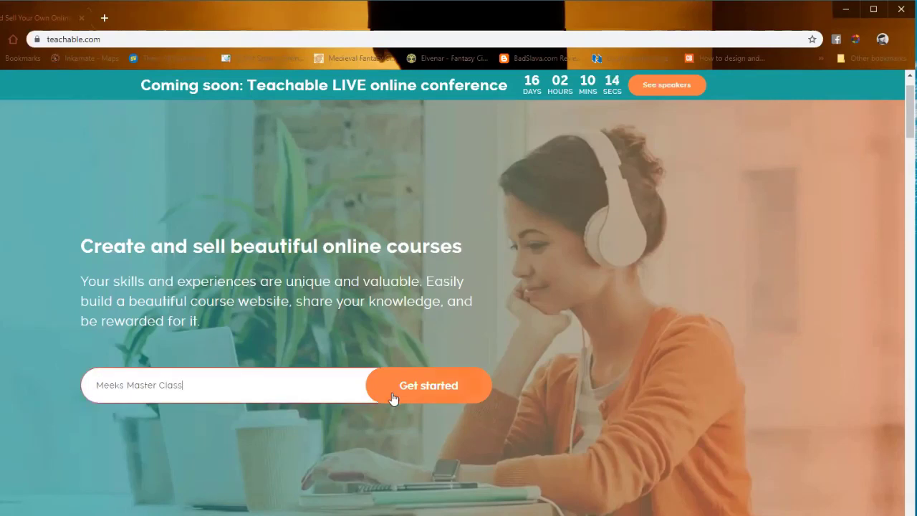
{"action": "scroll", "coordinate": [301, 342], "scroll_direction": "up", "scroll_amount": 1}
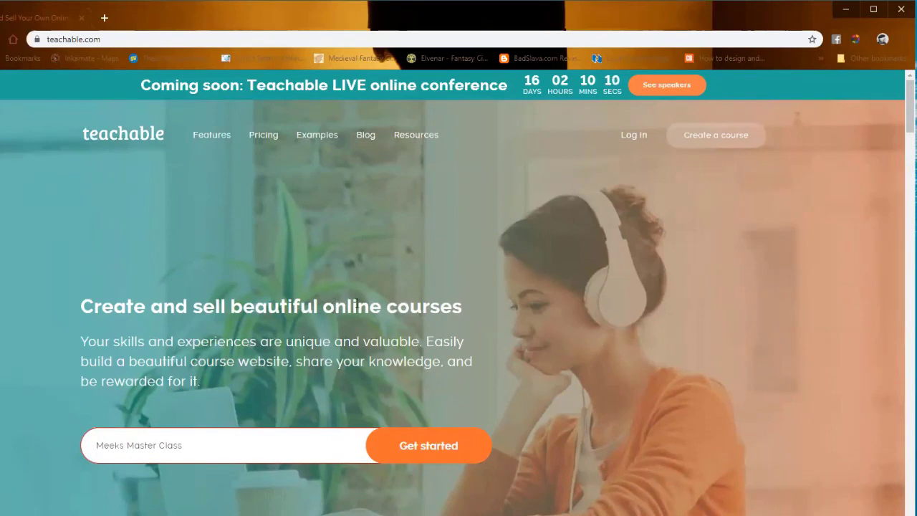
Log in to Teachable and open the course "Mastering Amazon Ads: An Author's Course" in the school's admin area
{"action": "left_click", "coordinate": [631, 136]}
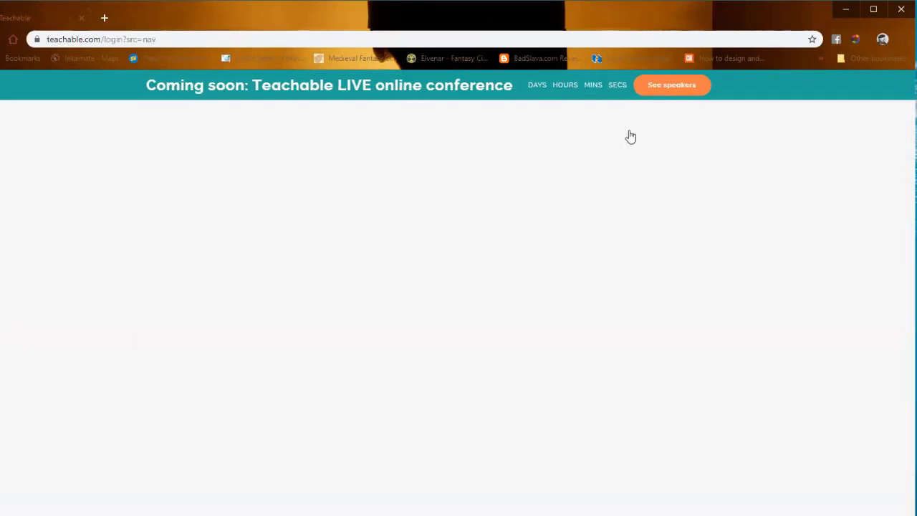
{"action": "left_click", "coordinate": [508, 394]}
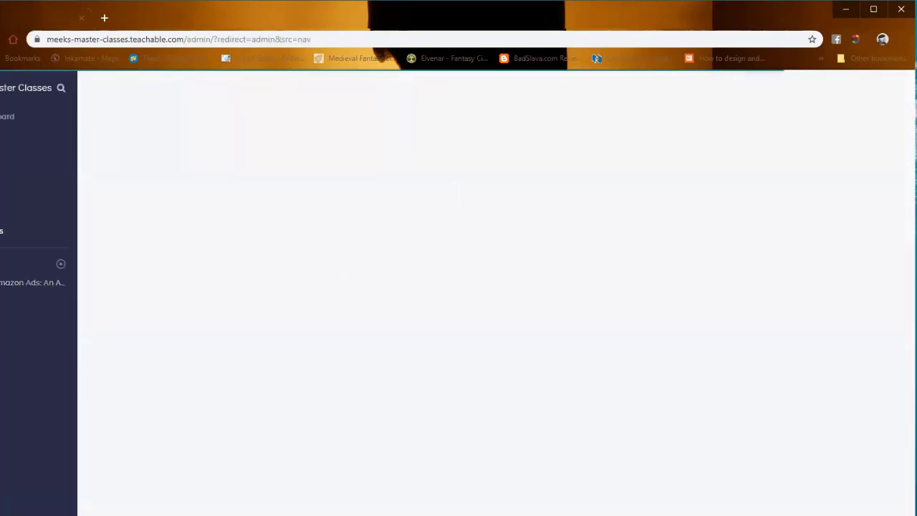
{"action": "left_click", "coordinate": [5, 290]}
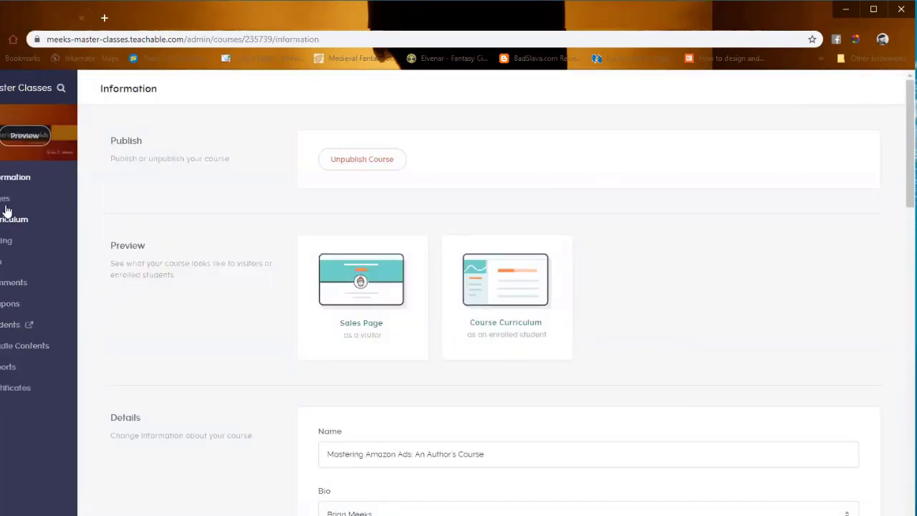
Open the course's default sales page for editing and look over its header, coupon banner and description blocks
{"action": "left_click", "coordinate": [7, 202]}
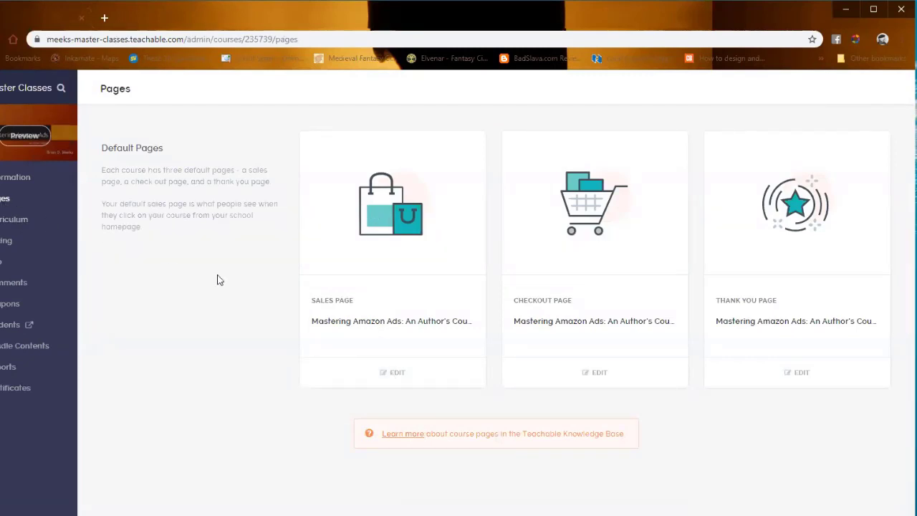
{"action": "left_click", "coordinate": [389, 375]}
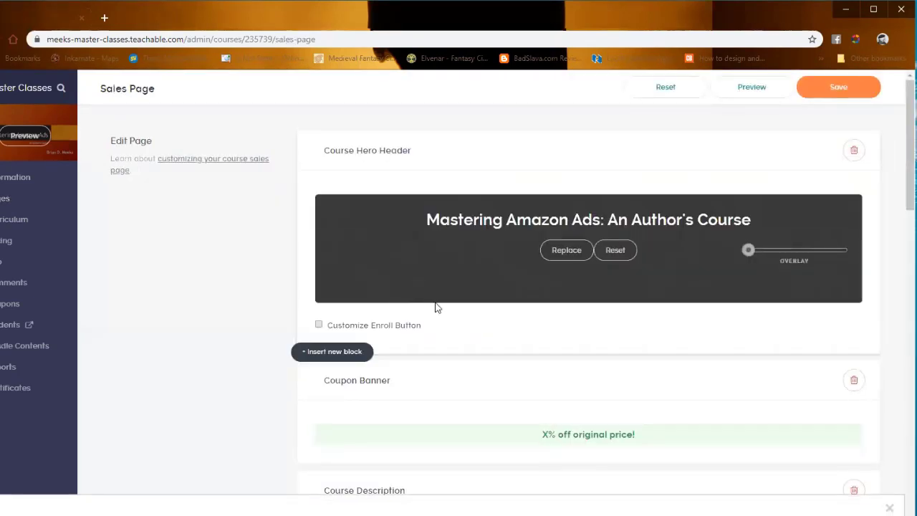
{"action": "scroll", "coordinate": [447, 350], "scroll_direction": "down", "scroll_amount": 1}
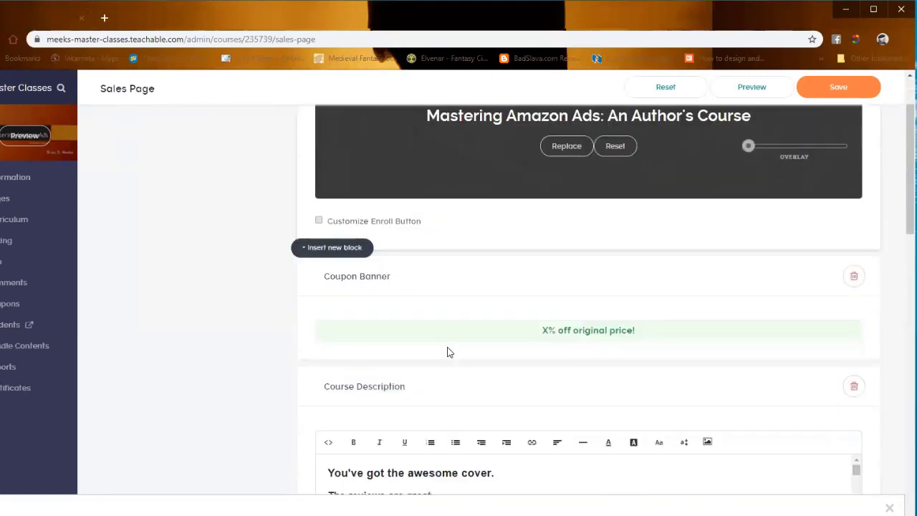
{"action": "scroll", "coordinate": [449, 345], "scroll_direction": "up", "scroll_amount": 1}
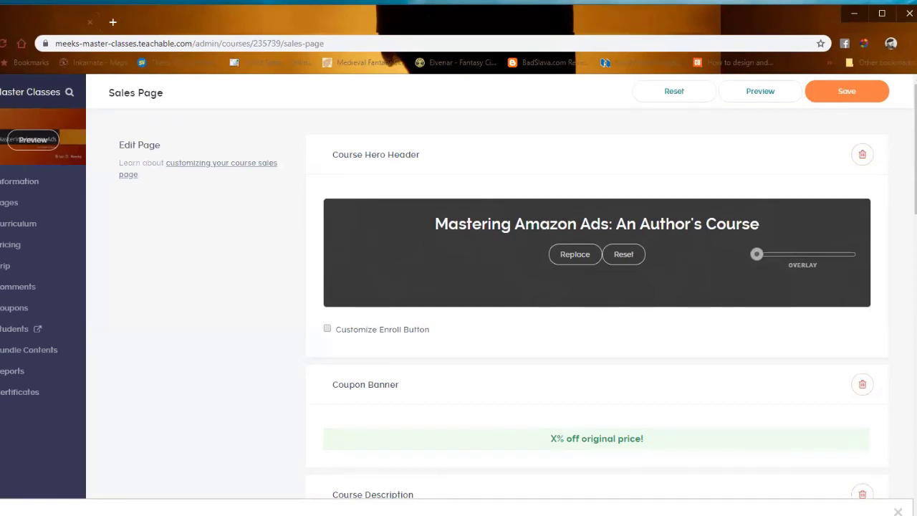
Preview the course's sales page as a visitor from the course information page and look over its opening description
{"action": "left_click", "coordinate": [8, 184]}
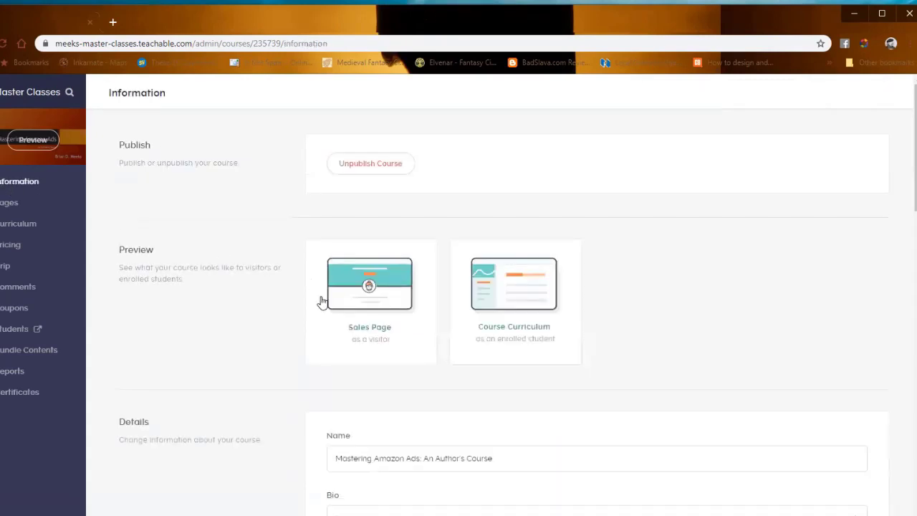
{"action": "left_click", "coordinate": [391, 294]}
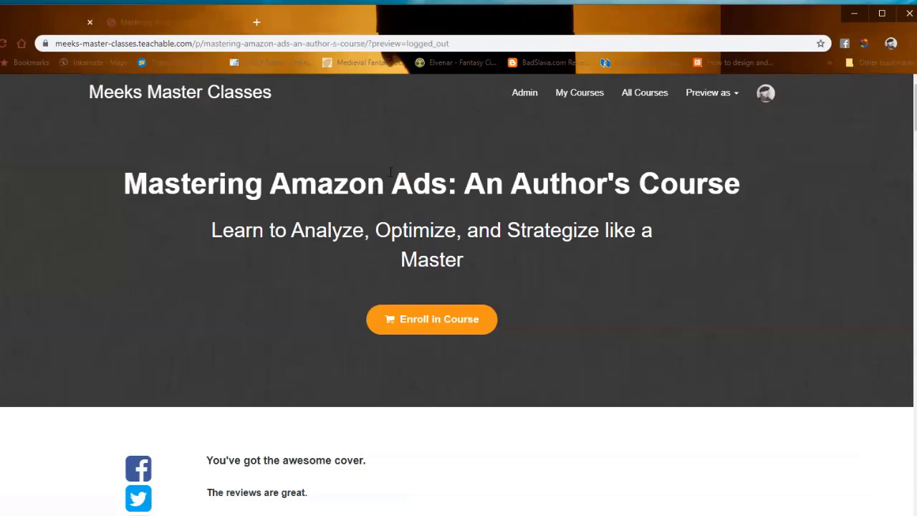
{"action": "scroll", "coordinate": [577, 311], "scroll_direction": "down", "scroll_amount": 6}
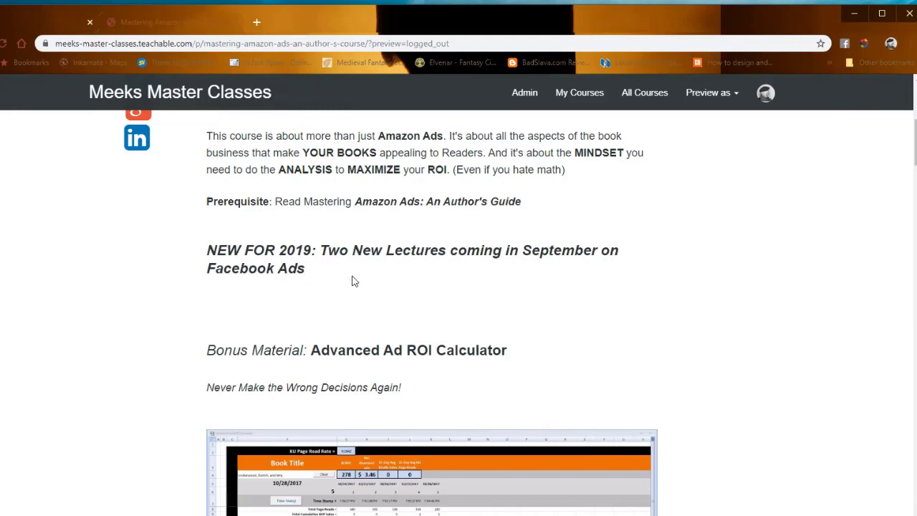
{"action": "scroll", "coordinate": [352, 281], "scroll_direction": "up", "scroll_amount": 5}
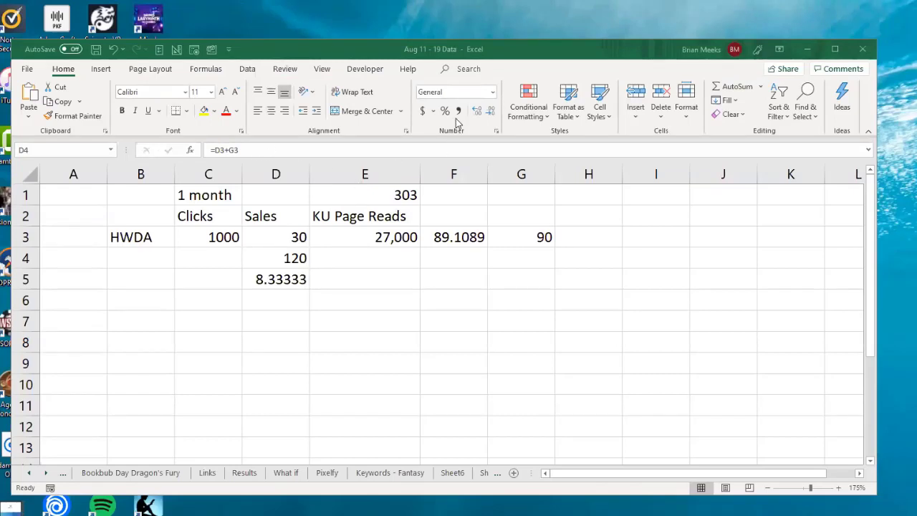
Move the Excel window aside and examine the bonus material sections of the sales page preview in the browser
{"action": "left_click_drag", "start_coordinate": [502, 53], "coordinate": [476, 98]}
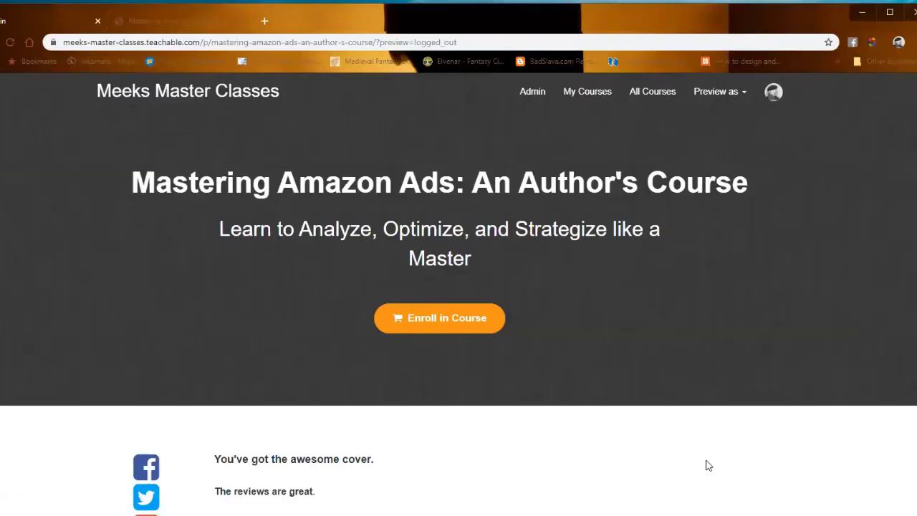
{"action": "scroll", "coordinate": [703, 463], "scroll_direction": "down", "scroll_amount": 2}
{"action": "scroll", "coordinate": [702, 463], "scroll_direction": "down", "scroll_amount": 1}
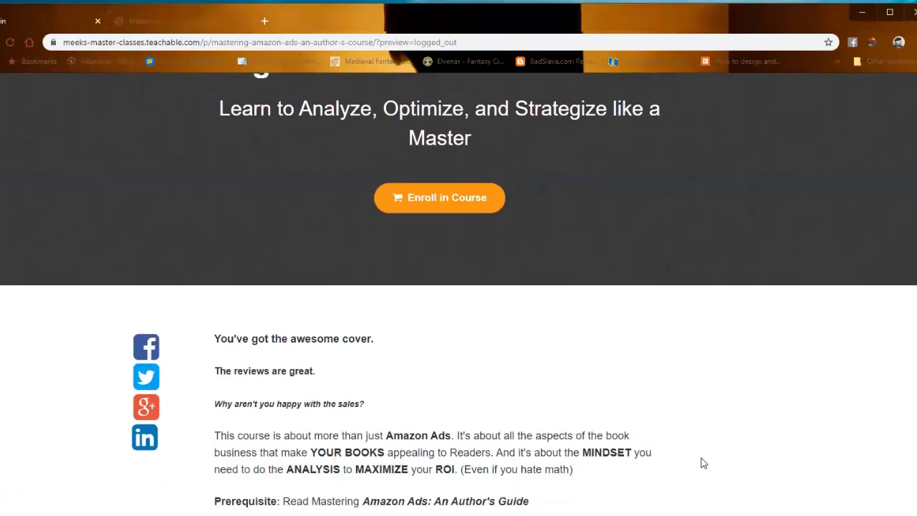
{"action": "scroll", "coordinate": [695, 469], "scroll_direction": "down", "scroll_amount": 10}
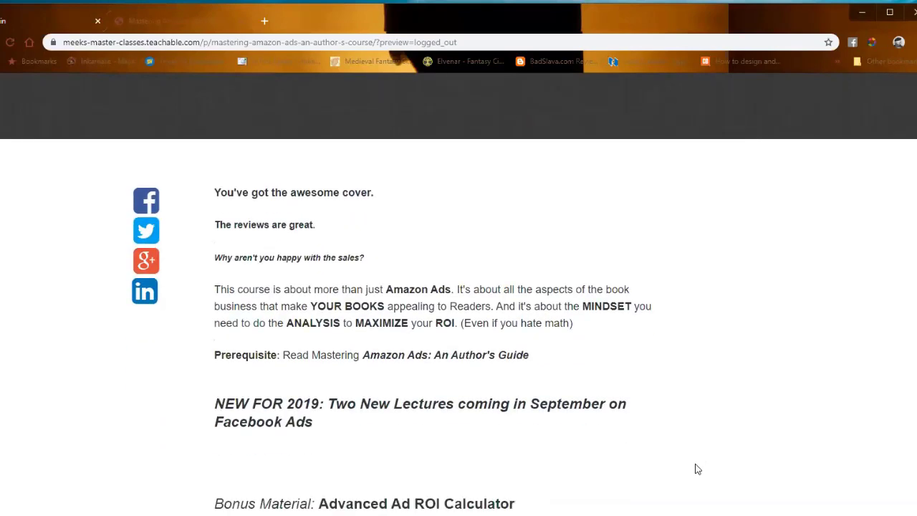
{"action": "scroll", "coordinate": [695, 468], "scroll_direction": "down", "scroll_amount": 3}
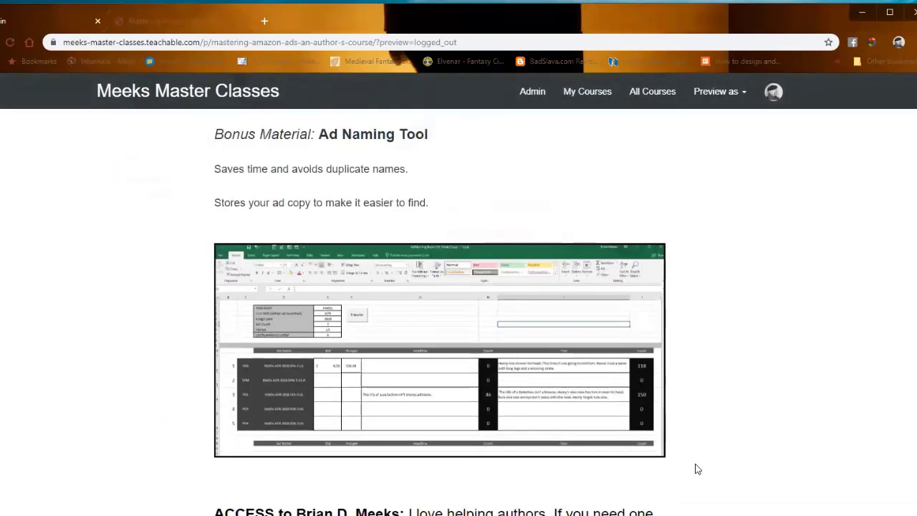
{"action": "scroll", "coordinate": [695, 468], "scroll_direction": "up", "scroll_amount": 4}
{"action": "scroll", "coordinate": [695, 466], "scroll_direction": "up", "scroll_amount": 4}
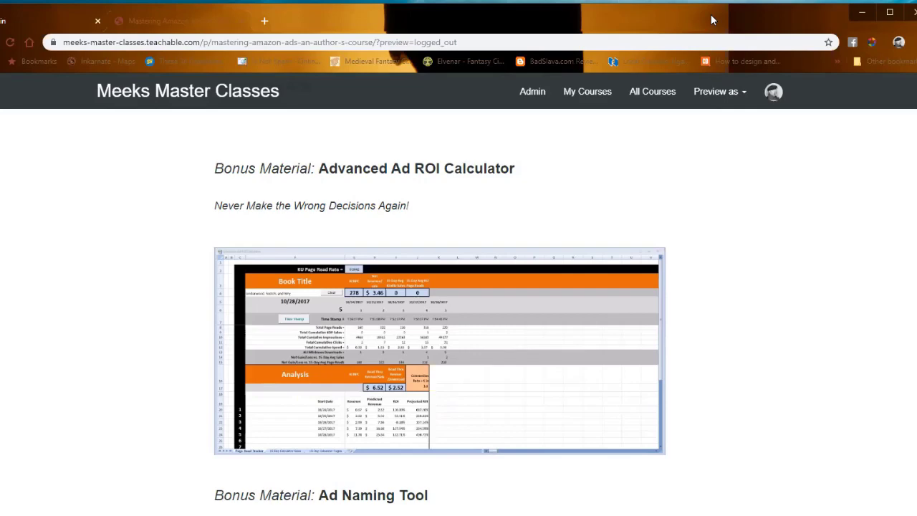
{"action": "scroll", "coordinate": [633, 274], "scroll_direction": "up", "scroll_amount": 10}
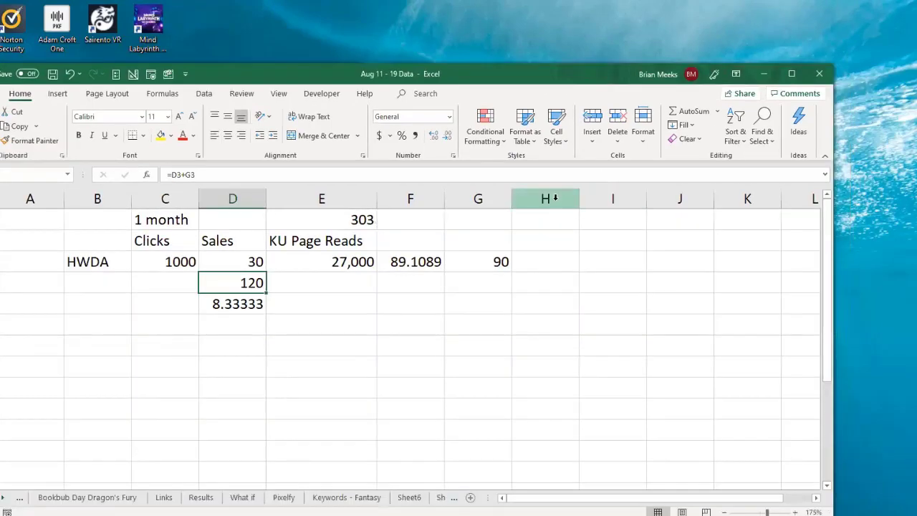
Switch to the Excel workbook, open the What if sheet and maximize the window
{"action": "left_click", "coordinate": [244, 497]}
{"action": "left_click", "coordinate": [809, 69]}
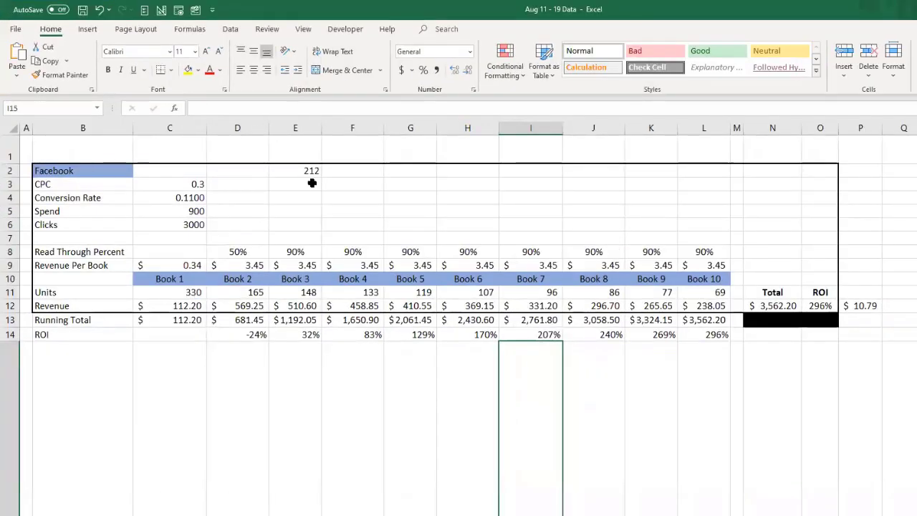
{"action": "left_click", "coordinate": [303, 198]}
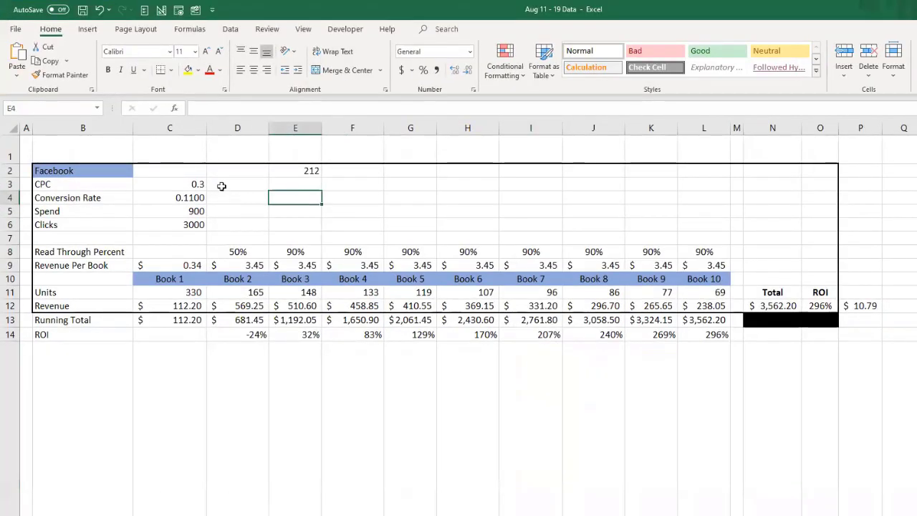
{"action": "left_click", "coordinate": [221, 184]}
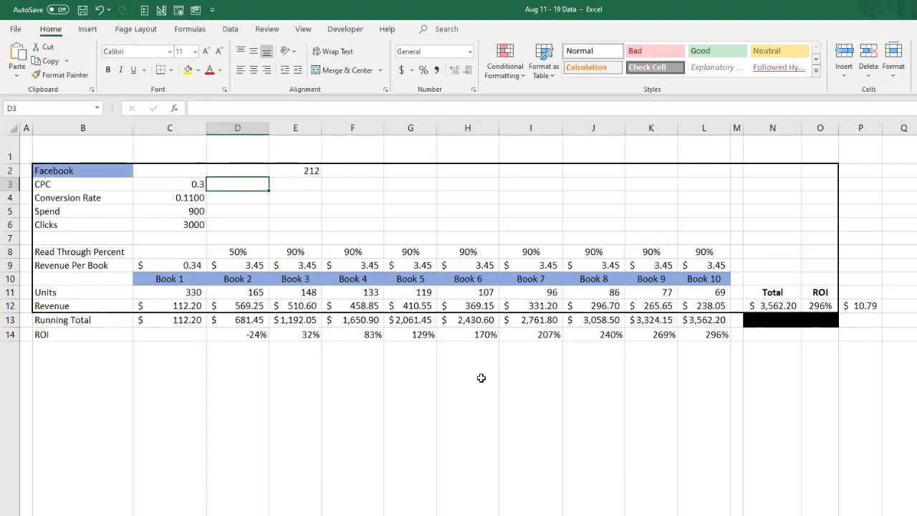
Set the Facebook conversion rate to .10 in the What if sheet
{"action": "left_click", "coordinate": [259, 203]}
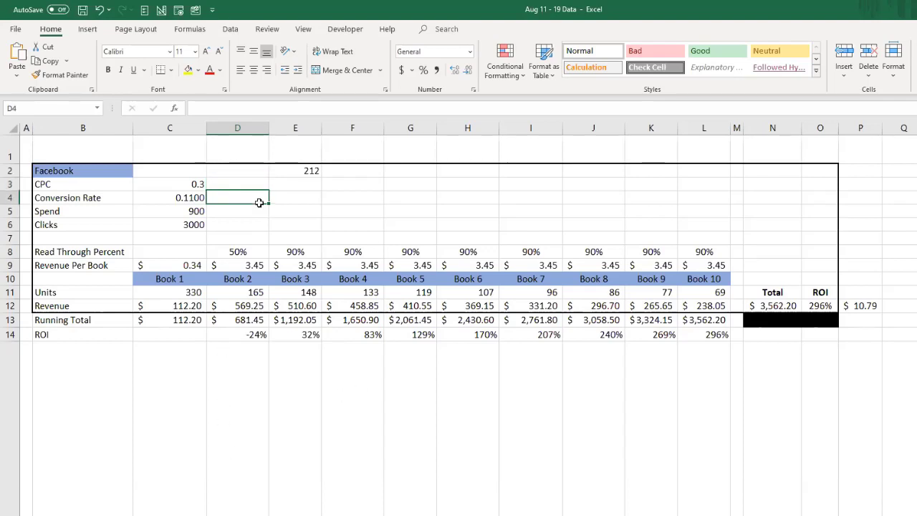
{"action": "left_click", "coordinate": [278, 193]}
{"action": "left_click", "coordinate": [246, 186]}
{"action": "left_click", "coordinate": [229, 201]}
{"action": "left_click", "coordinate": [185, 199]}
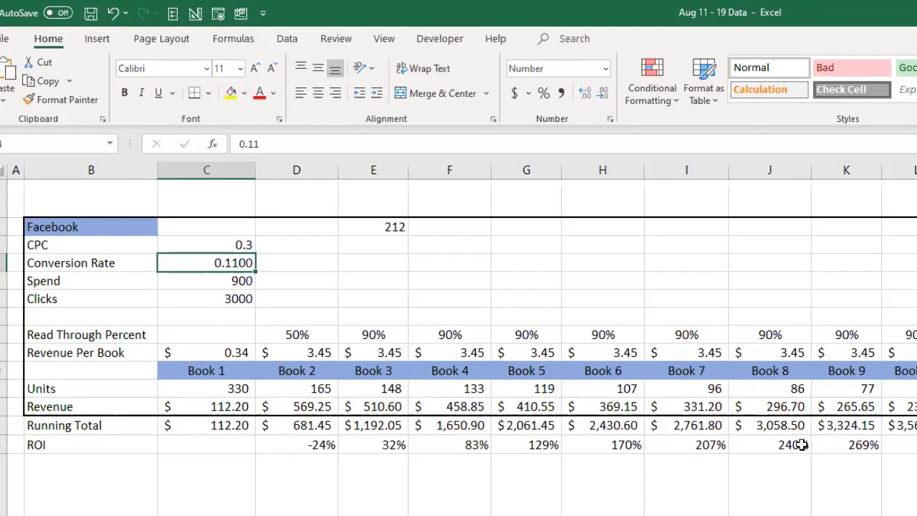
{"action": "type", "text": ".10"}
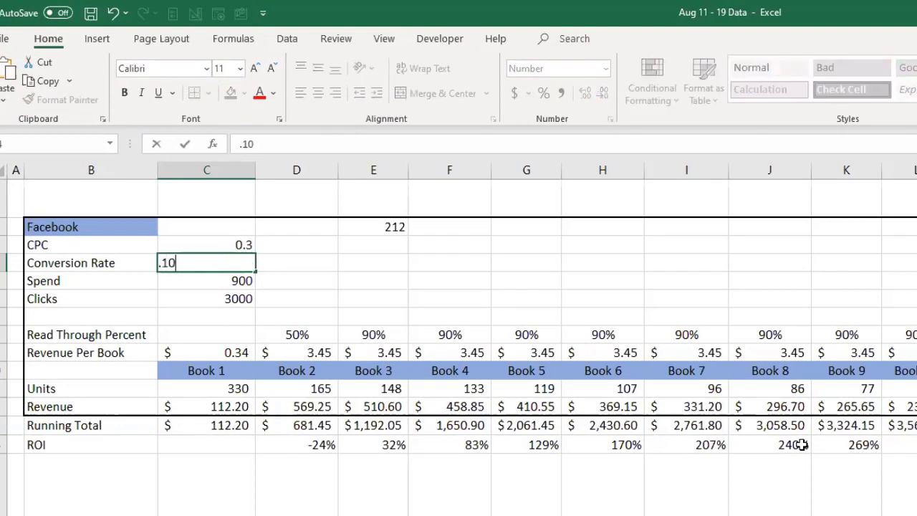
{"action": "key", "text": "Return"}
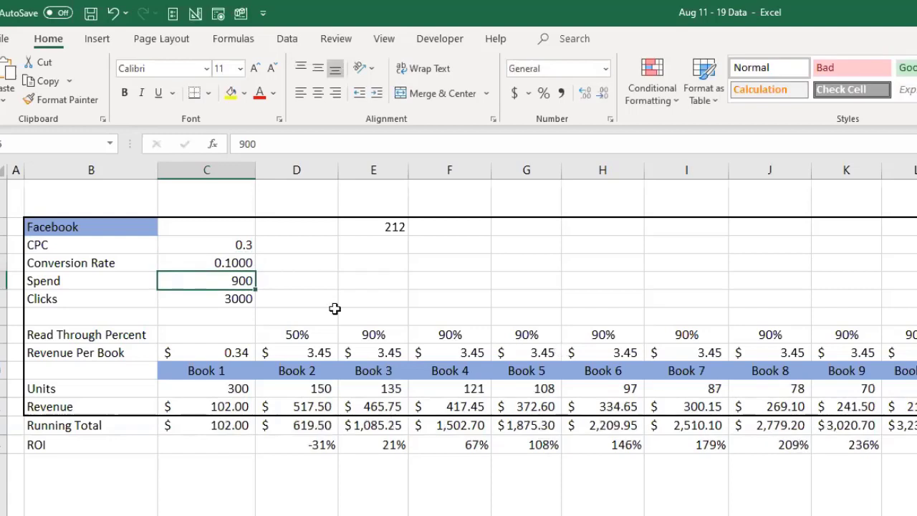
Go over the CPC, conversion rate, spend and clicks cells of the Facebook block
{"action": "left_click", "coordinate": [242, 244]}
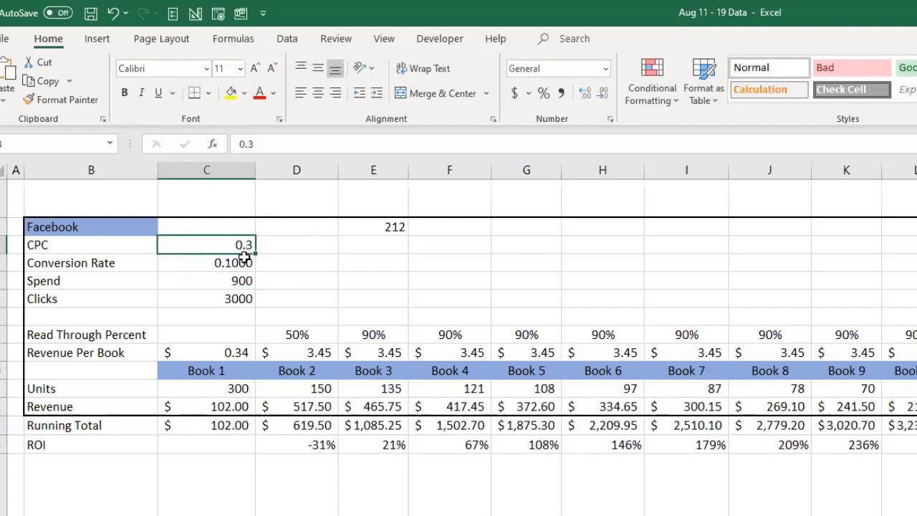
{"action": "left_click", "coordinate": [242, 257]}
{"action": "left_click", "coordinate": [246, 244]}
{"action": "left_click", "coordinate": [246, 260]}
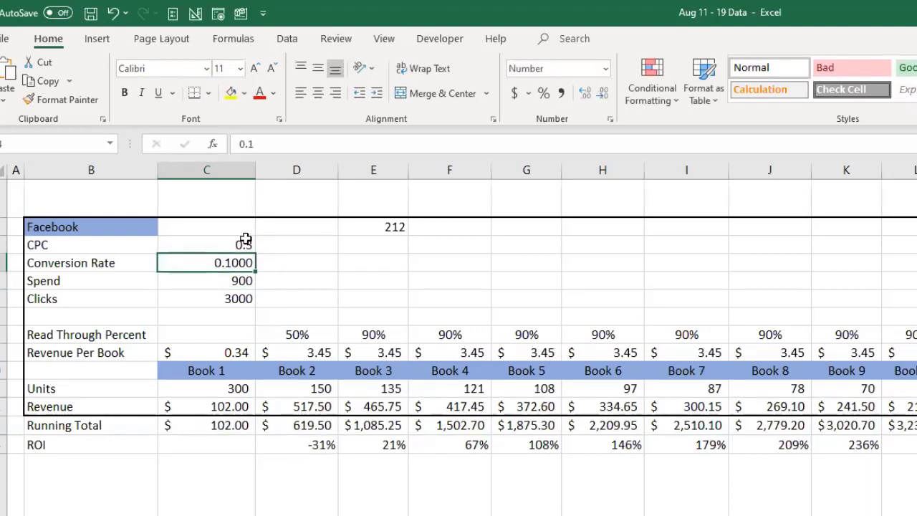
{"action": "left_click", "coordinate": [246, 243]}
{"action": "left_click_drag", "start_coordinate": [241, 283], "coordinate": [241, 297]}
{"action": "left_click", "coordinate": [247, 275]}
{"action": "left_click", "coordinate": [322, 285]}
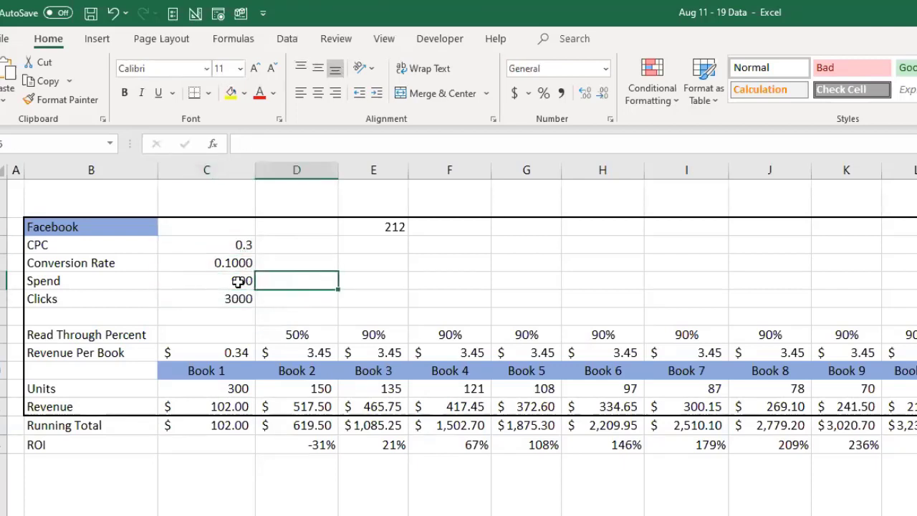
Set the Facebook spend to 1000
{"action": "left_click", "coordinate": [241, 282]}
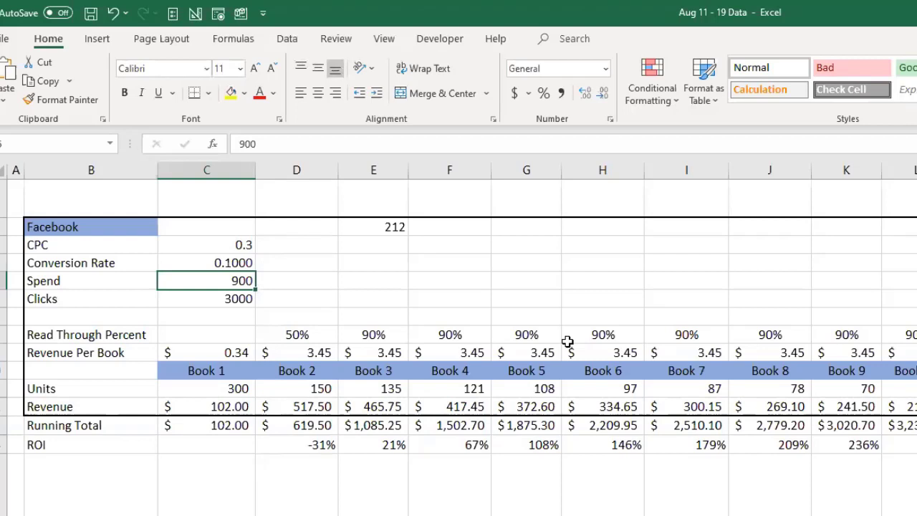
{"action": "left_click", "coordinate": [311, 299]}
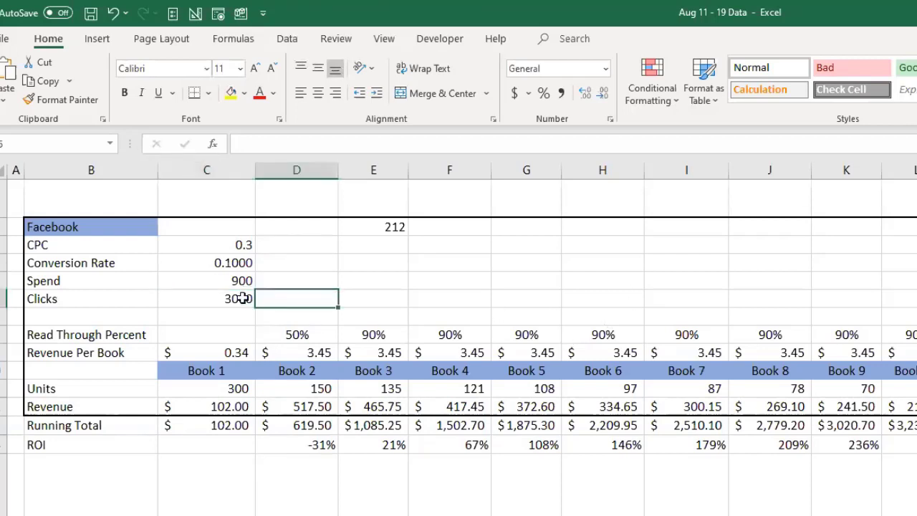
{"action": "left_click", "coordinate": [240, 279]}
{"action": "type", "text": "1000"}
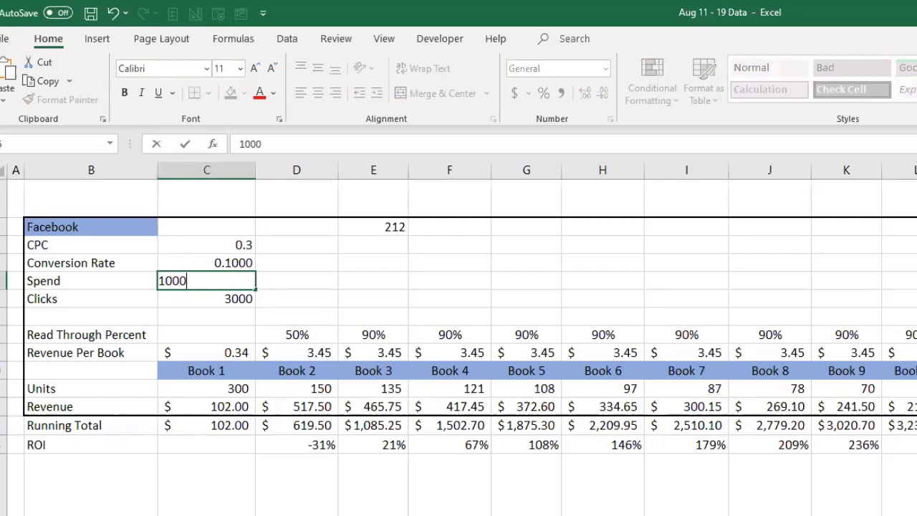
{"action": "key", "text": "Return"}
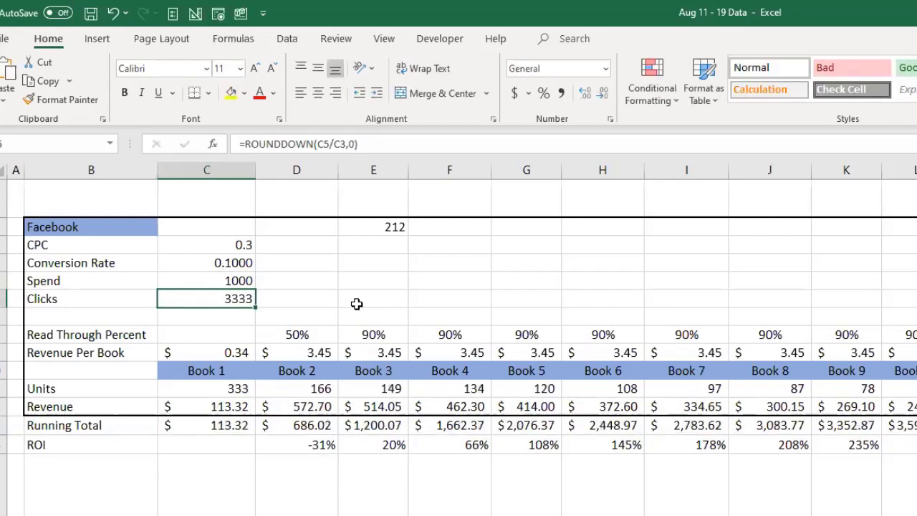
Review the Facebook ad inputs and the clicks formula, and set the CPC to .25
{"action": "left_click", "coordinate": [331, 282]}
{"action": "left_click", "coordinate": [231, 243]}
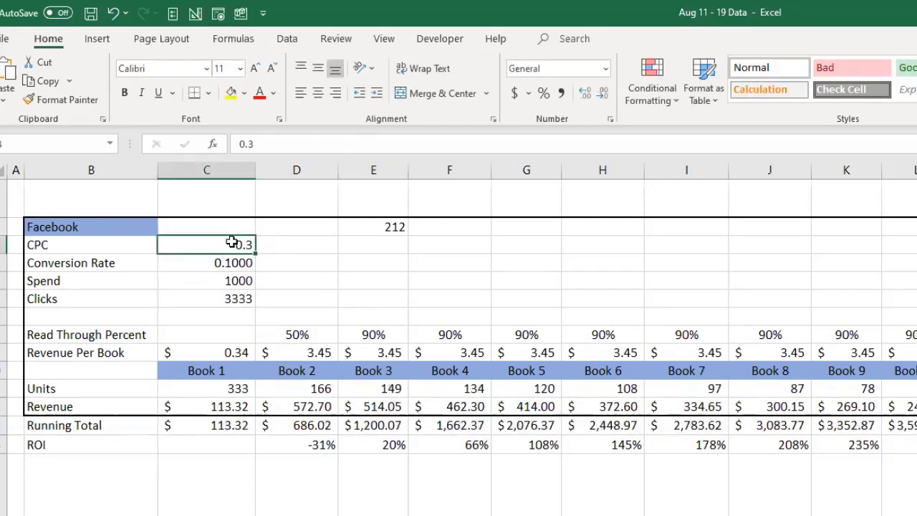
{"action": "left_click", "coordinate": [232, 264]}
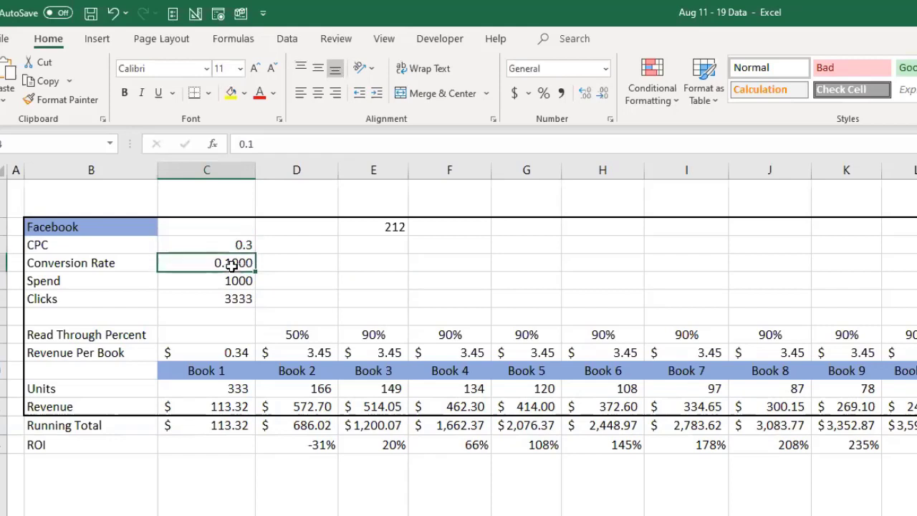
{"action": "left_click", "coordinate": [238, 280]}
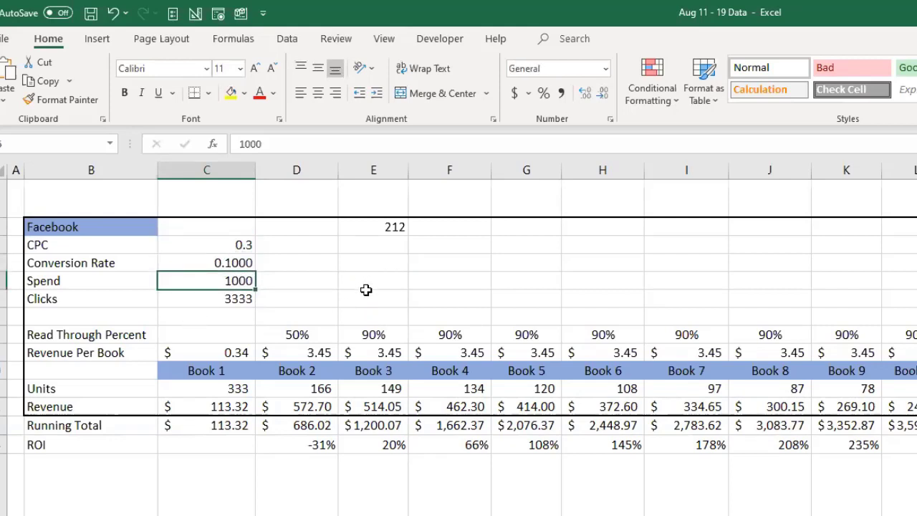
{"action": "left_click", "coordinate": [229, 296]}
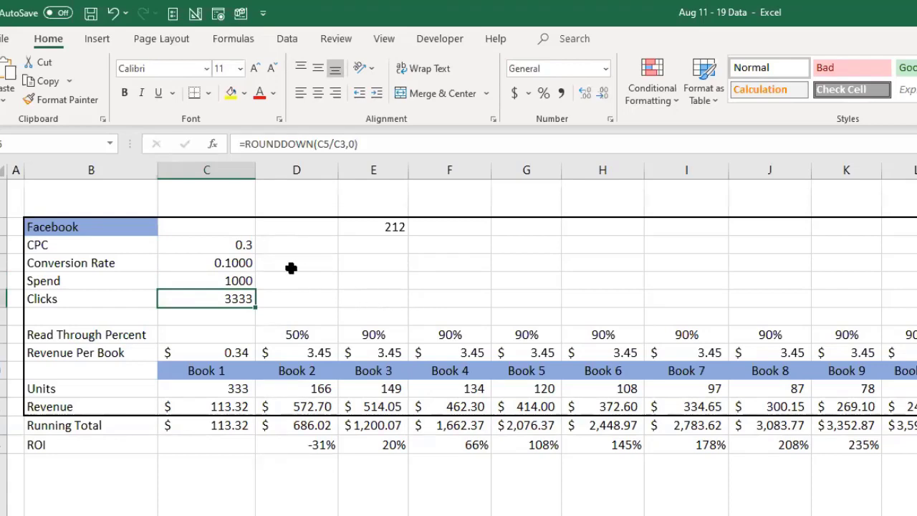
{"action": "left_click", "coordinate": [243, 245]}
{"action": "type", "text": ".25"}
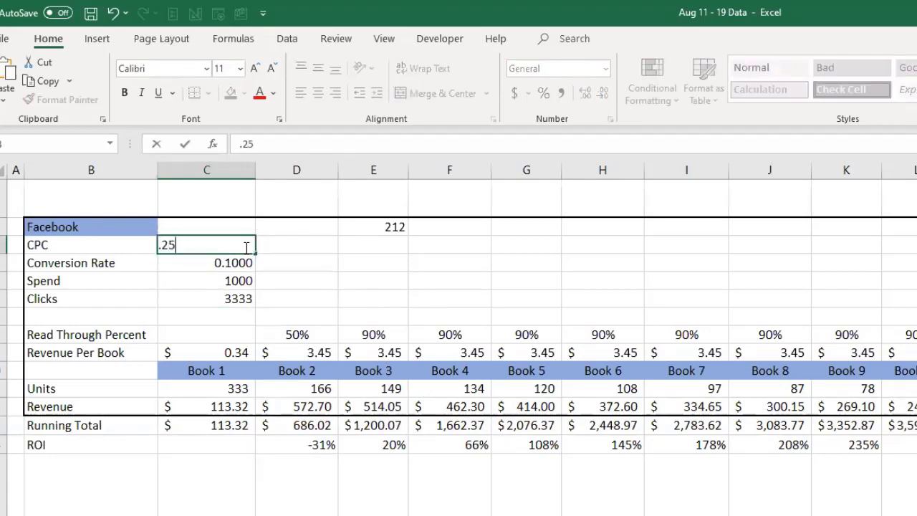
{"action": "key", "text": "Return"}
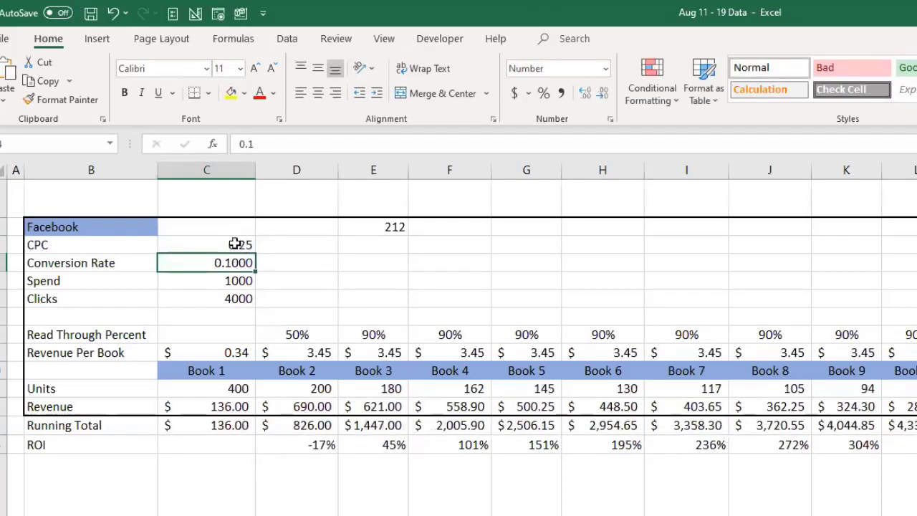
Examine the clicks, Book 1's revenue per book and the formula for Book 1's revenue
{"action": "left_click", "coordinate": [228, 300]}
{"action": "left_click", "coordinate": [263, 283]}
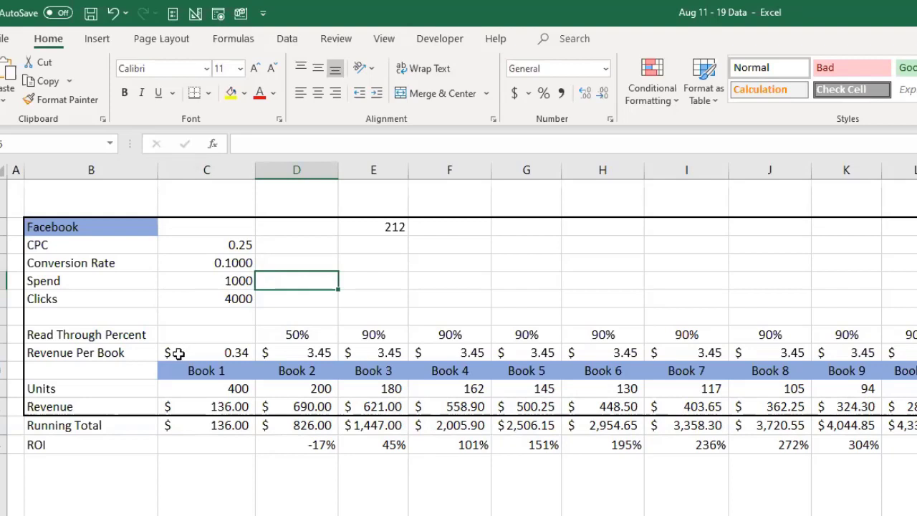
{"action": "left_click", "coordinate": [181, 353]}
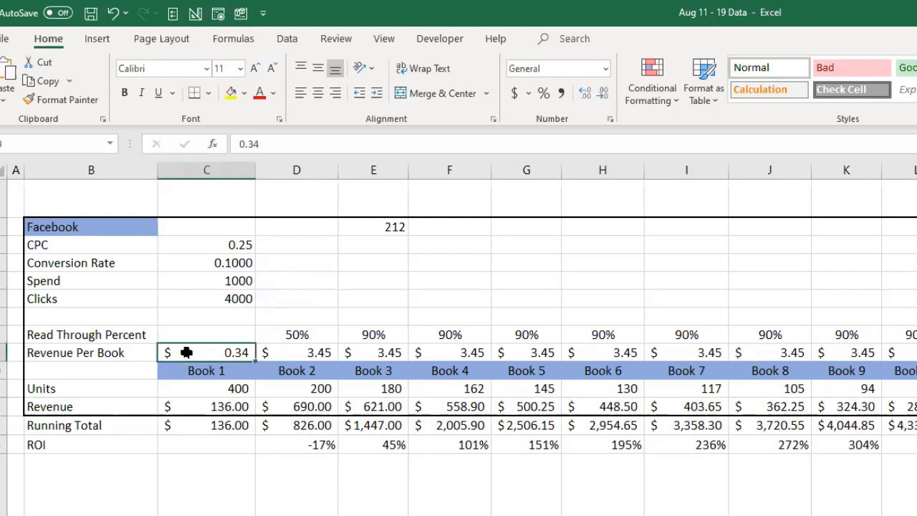
{"action": "left_click", "coordinate": [447, 291]}
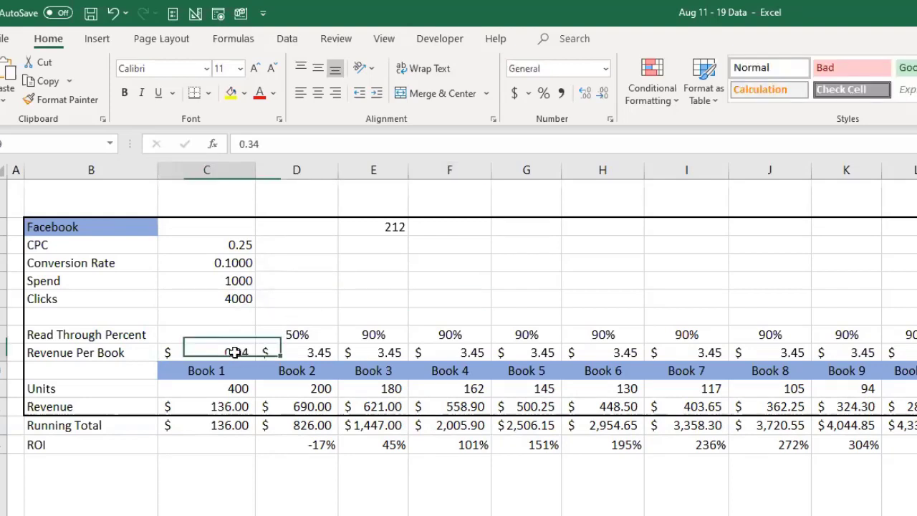
{"action": "left_click", "coordinate": [235, 353]}
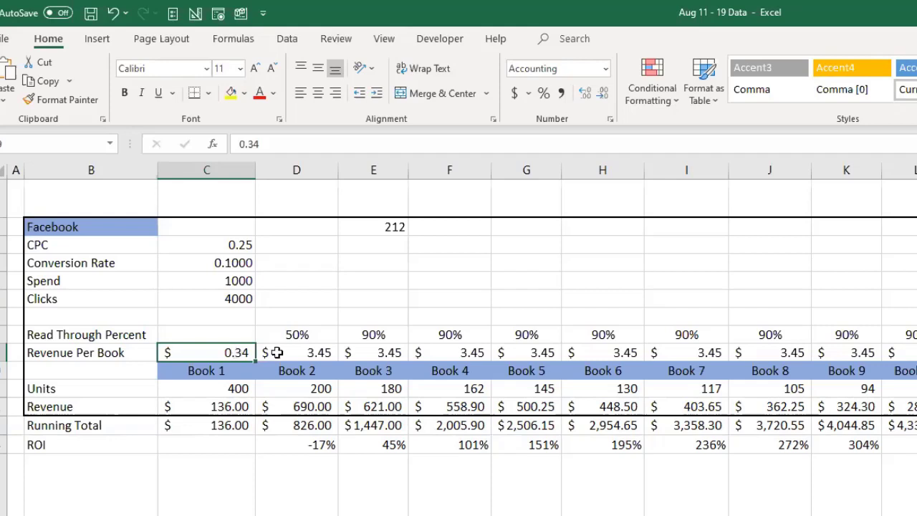
{"action": "left_click", "coordinate": [231, 406]}
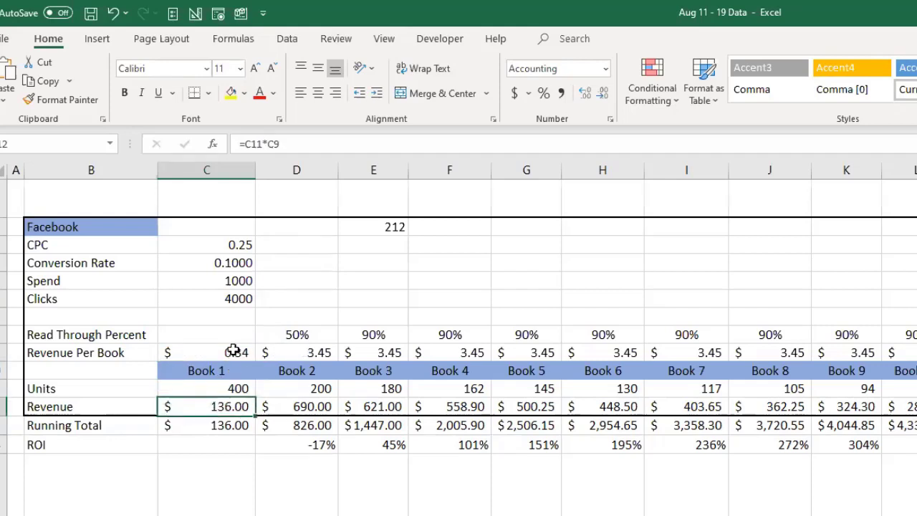
Examine Book 1's revenue per book, its units formula and the ROI cells of Books 1 and 2
{"action": "left_click", "coordinate": [236, 352]}
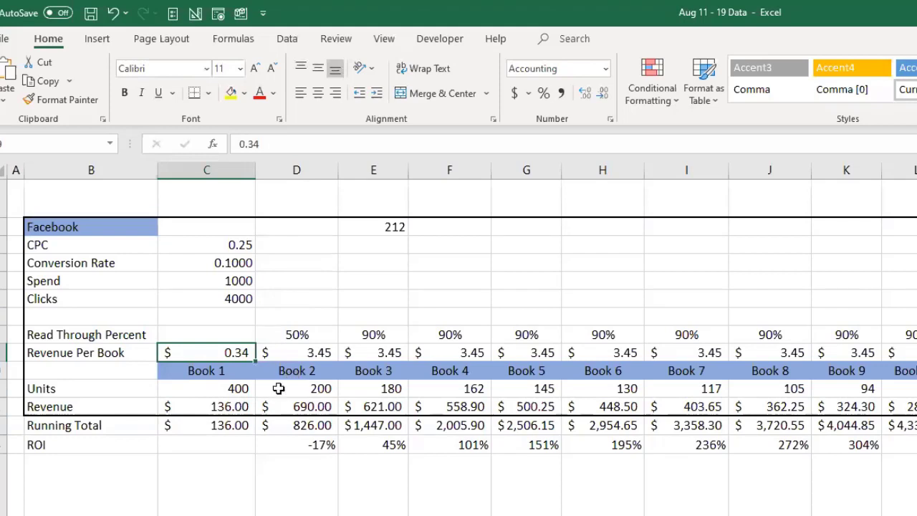
{"action": "left_click", "coordinate": [296, 263]}
{"action": "left_click", "coordinate": [239, 446]}
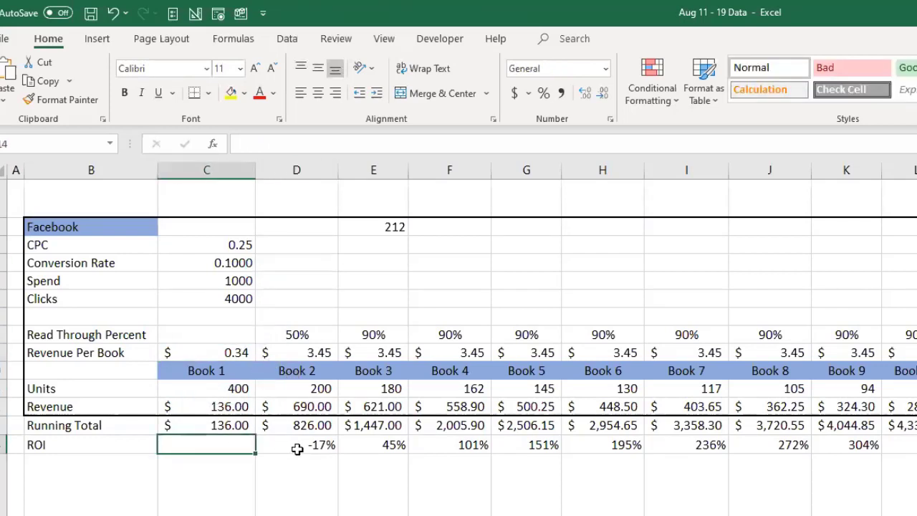
{"action": "left_click", "coordinate": [297, 446]}
{"action": "left_click", "coordinate": [213, 389]}
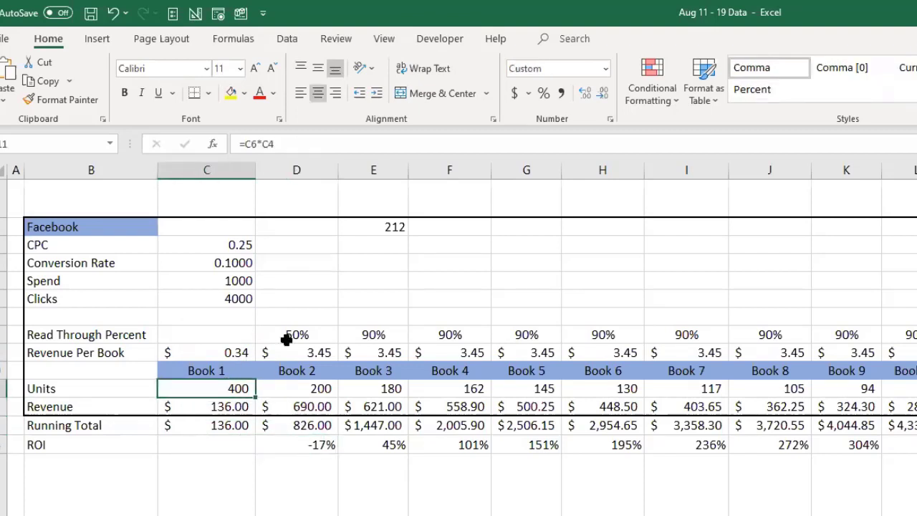
Go over the read-through percentages, first for Book 2 and onward, and separately for Book 3 and the later books
{"action": "left_click_drag", "start_coordinate": [293, 334], "coordinate": [907, 334]}
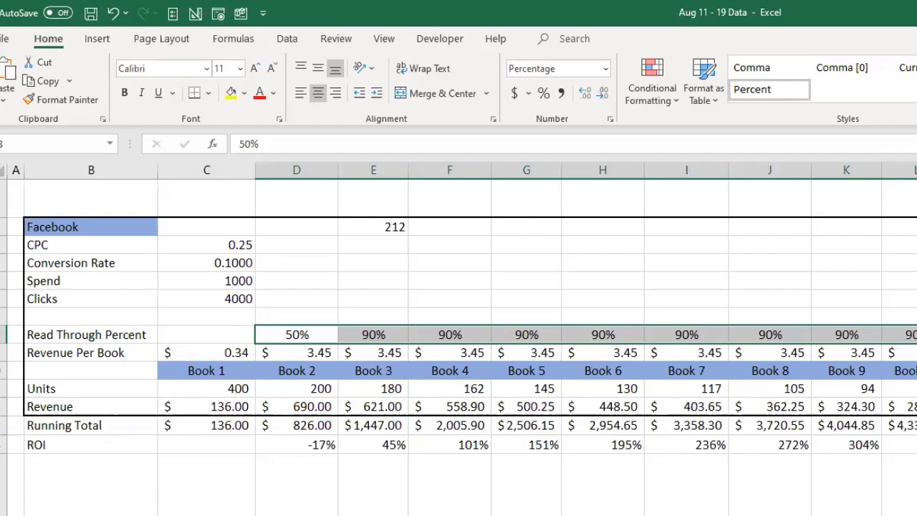
{"action": "left_click_drag", "start_coordinate": [331, 333], "coordinate": [916, 334]}
{"action": "left_click_drag", "start_coordinate": [301, 329], "coordinate": [332, 337]}
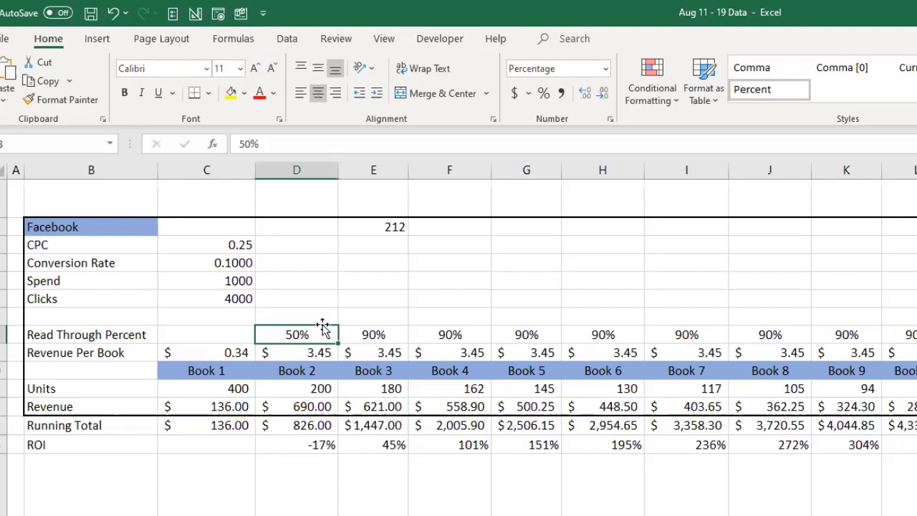
{"action": "left_click_drag", "start_coordinate": [387, 338], "coordinate": [894, 334]}
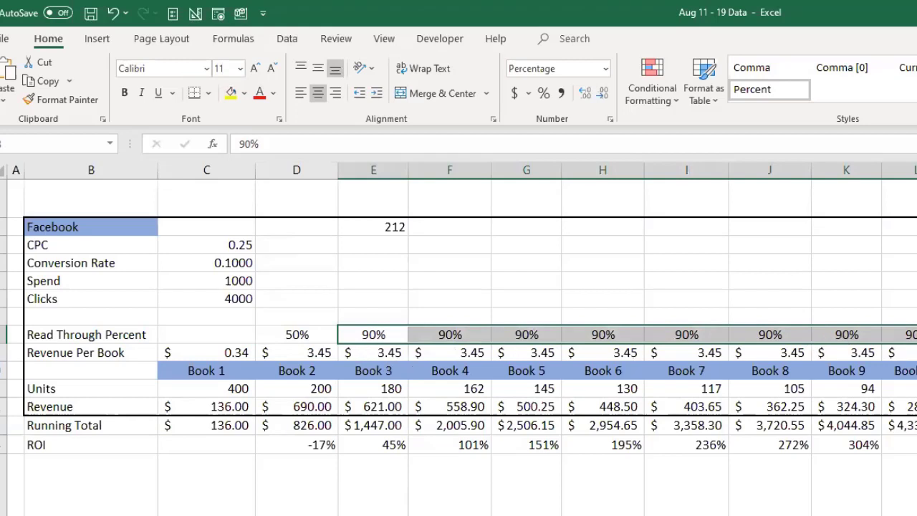
{"action": "left_click", "coordinate": [681, 490]}
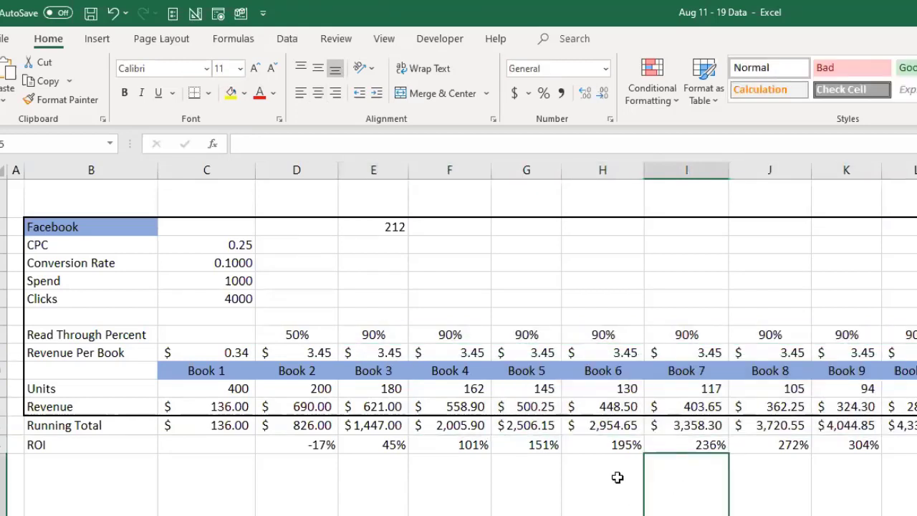
Check the clicks formula and the units formulas of Books 1, 3 and 10
{"action": "left_click", "coordinate": [235, 391]}
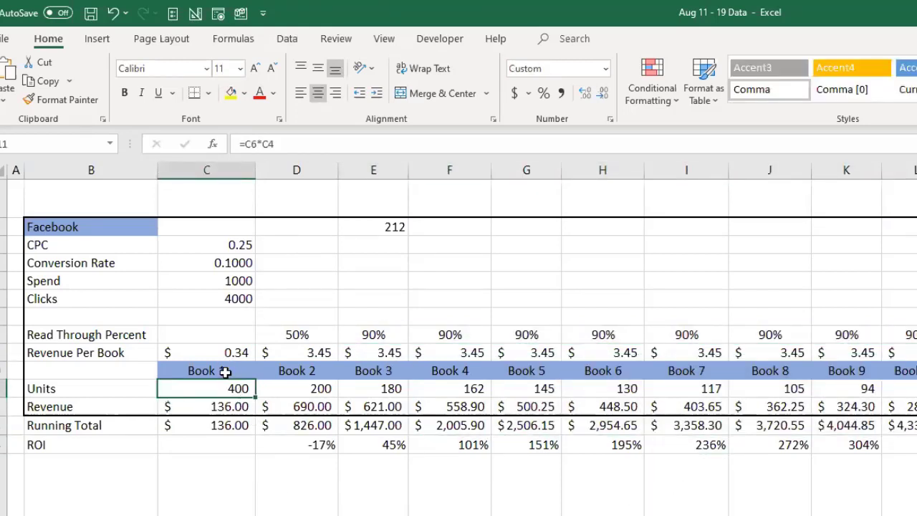
{"action": "left_click", "coordinate": [240, 299]}
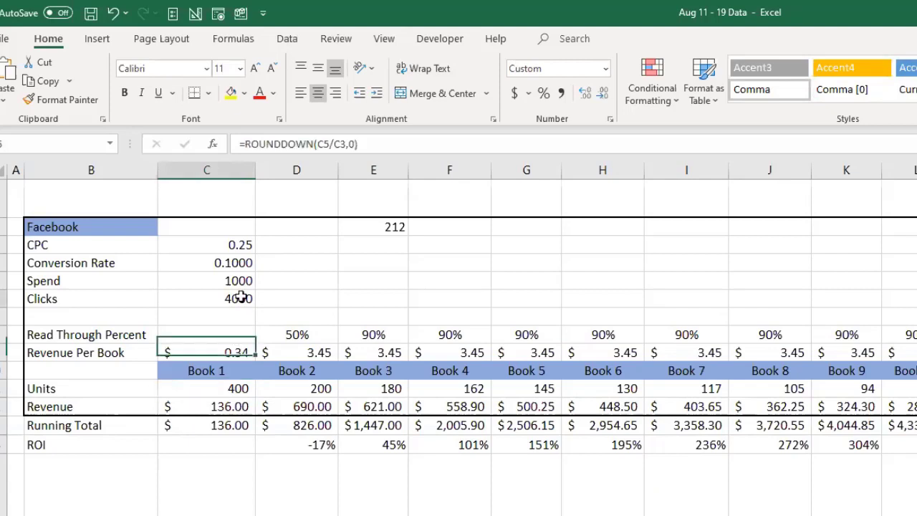
{"action": "left_click", "coordinate": [231, 388]}
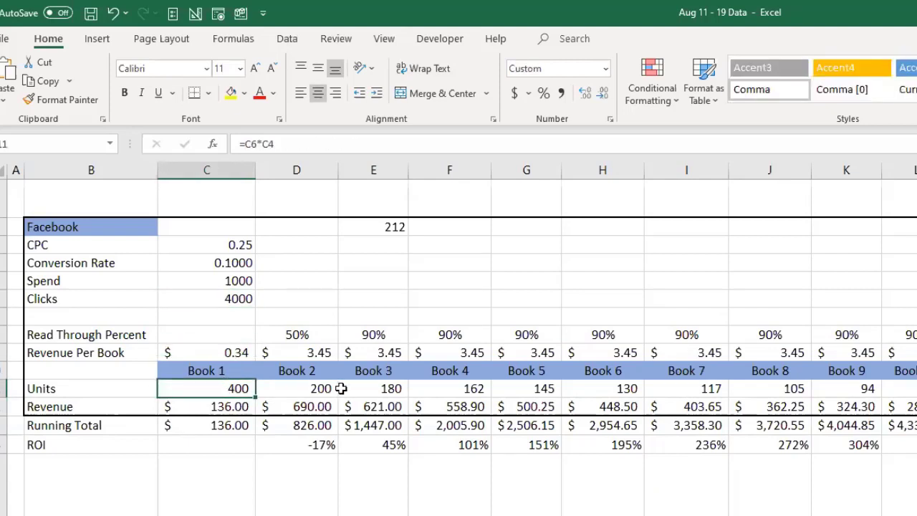
{"action": "left_click", "coordinate": [387, 388]}
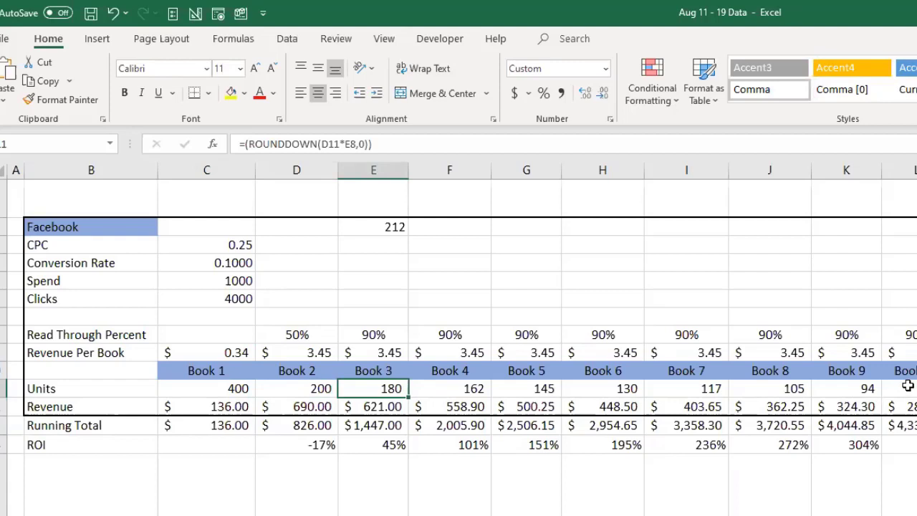
{"action": "left_click", "coordinate": [908, 387]}
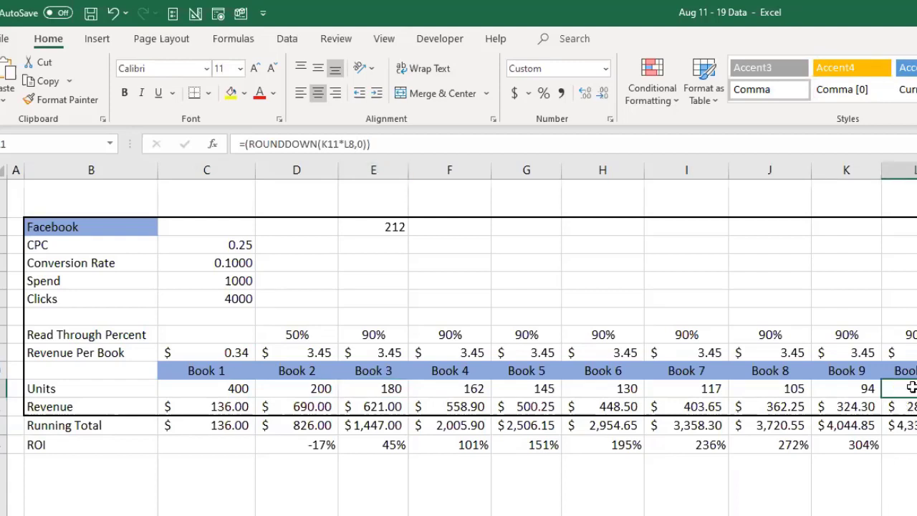
Set Book 4's read-through percent to 98%
{"action": "left_click", "coordinate": [357, 334]}
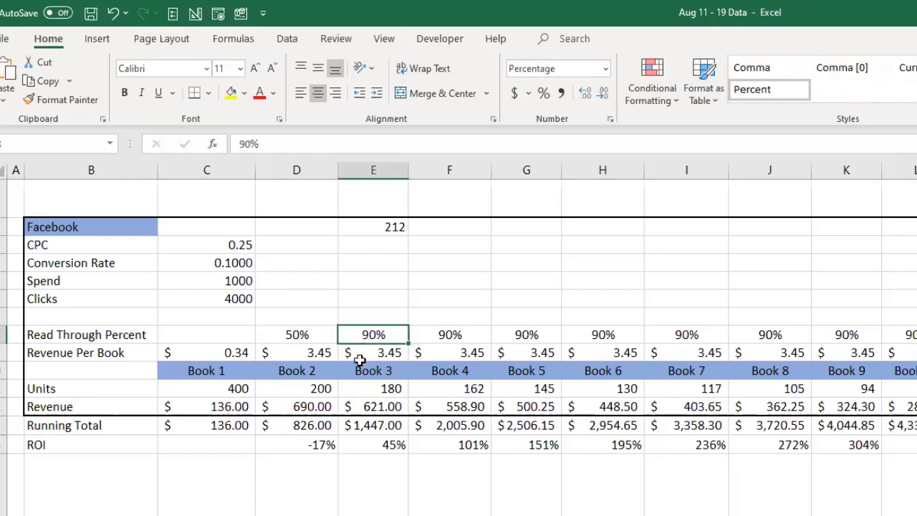
{"action": "left_click", "coordinate": [450, 335]}
{"action": "type", "text": "."}
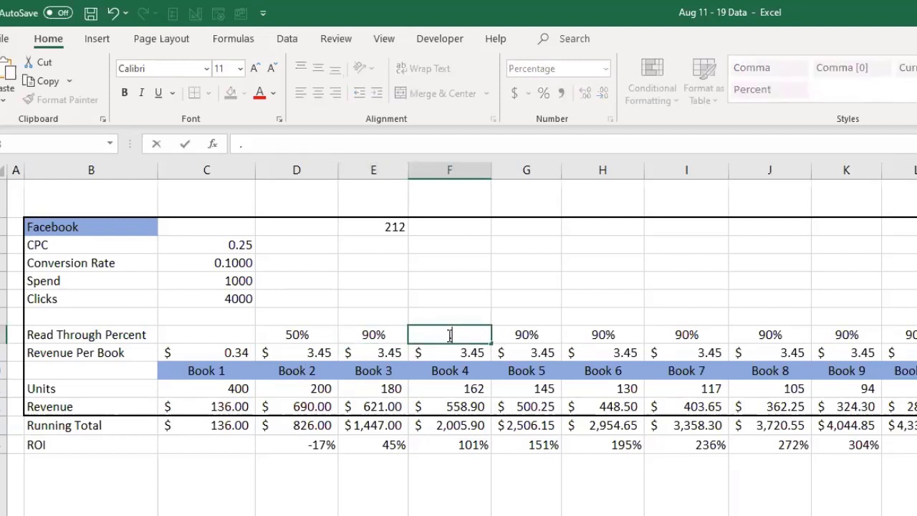
{"action": "type", "text": "98"}
{"action": "key", "text": "Return"}
Copy Book 4's 98% read-through percent to Books 5 through 10
{"action": "left_click", "coordinate": [449, 335]}
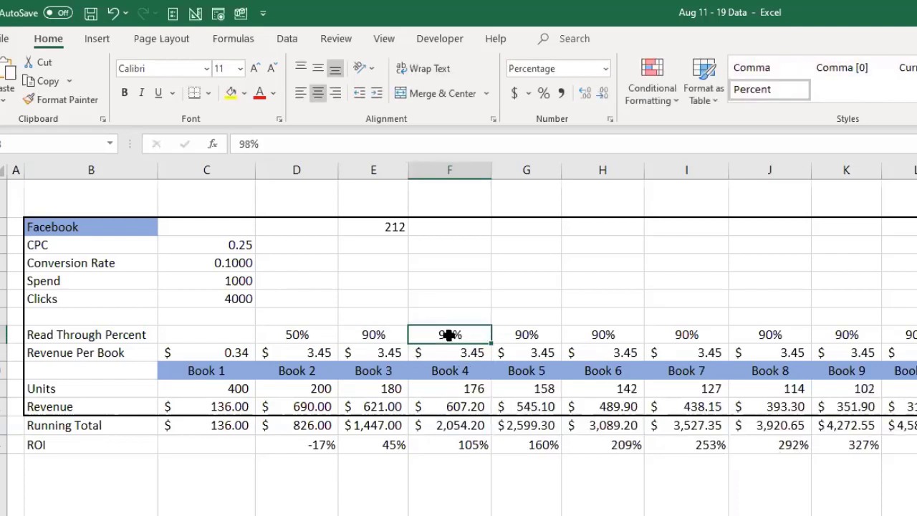
{"action": "key", "text": "ctrl+c"}
{"action": "key", "text": "Right"}
{"action": "key", "text": "shift+Right"}
{"action": "key", "text": "shift+Right"}
{"action": "key", "text": "shift+Right"}
{"action": "key", "text": "shift+Right"}
{"action": "key", "text": "shift+Right"}
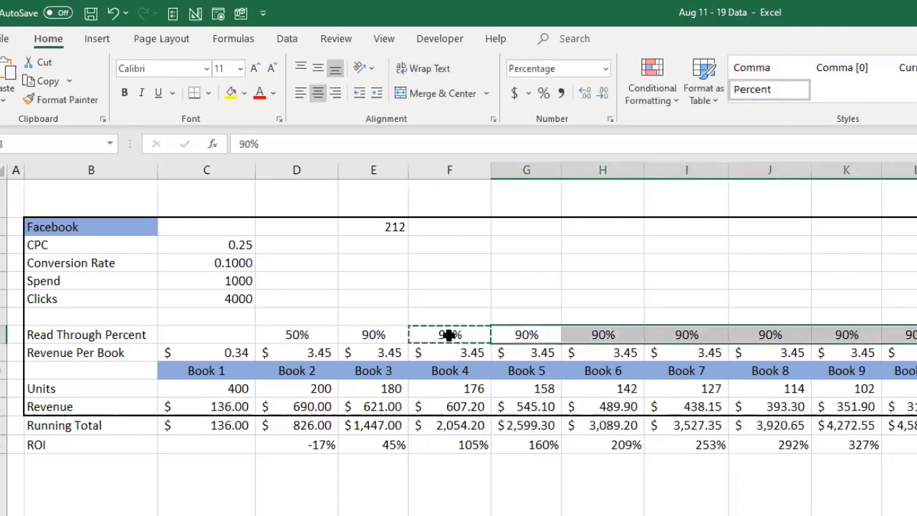
{"action": "key", "text": "ctrl+v"}
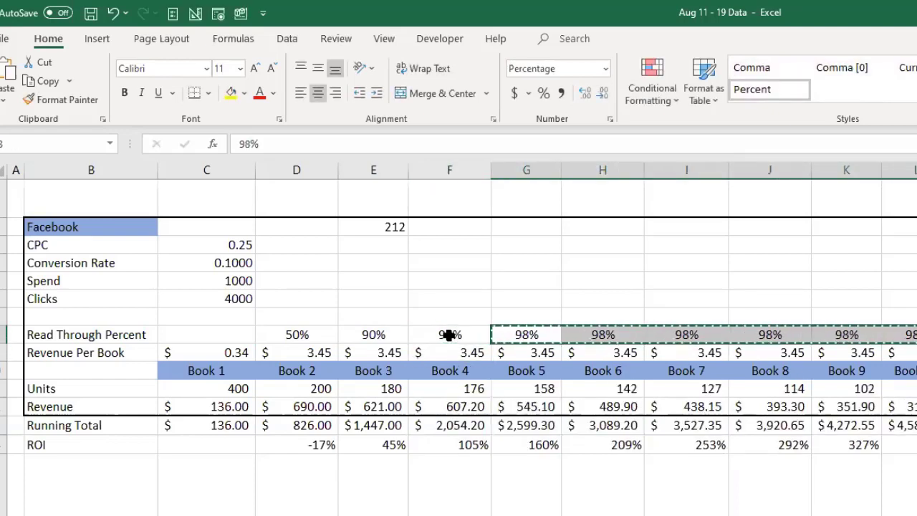
{"action": "left_click", "coordinate": [477, 495]}
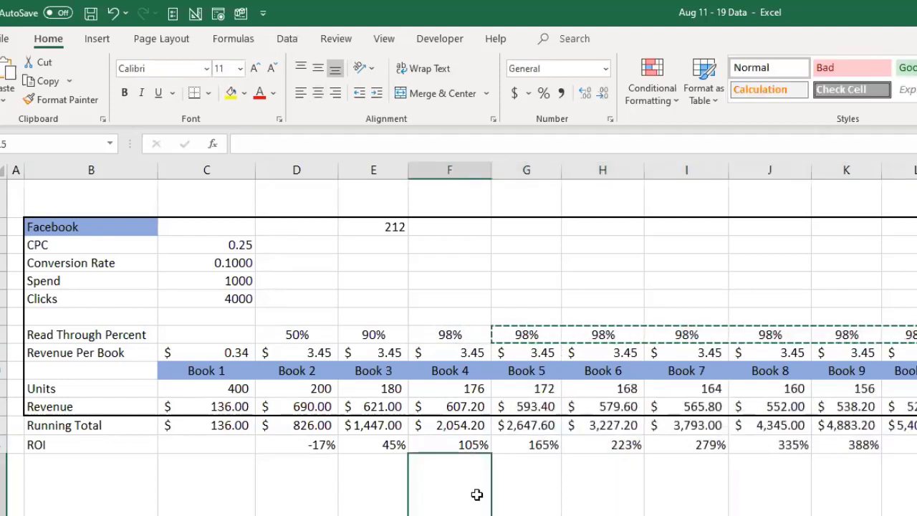
Restore the read-through percent of Books 4 through 10 to 90% by copying Book 3's value across
{"action": "left_click", "coordinate": [900, 393]}
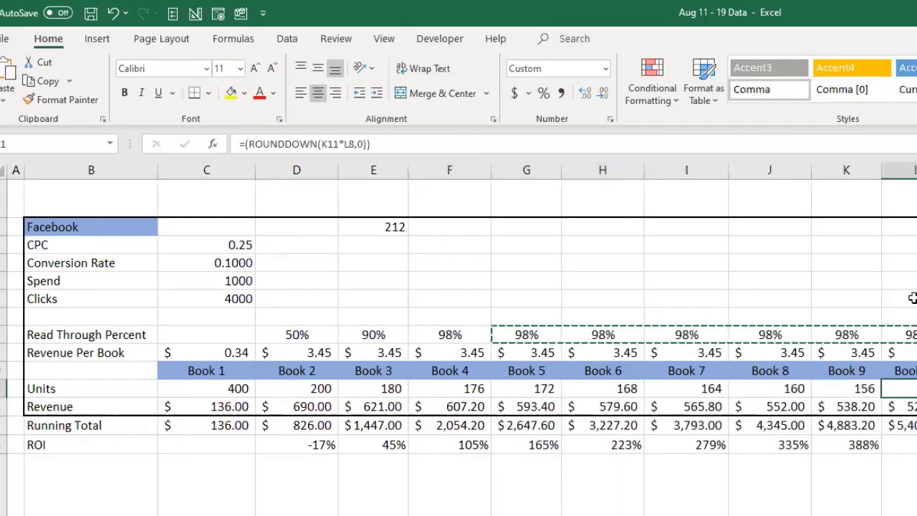
{"action": "left_click_drag", "start_coordinate": [914, 333], "coordinate": [427, 332]}
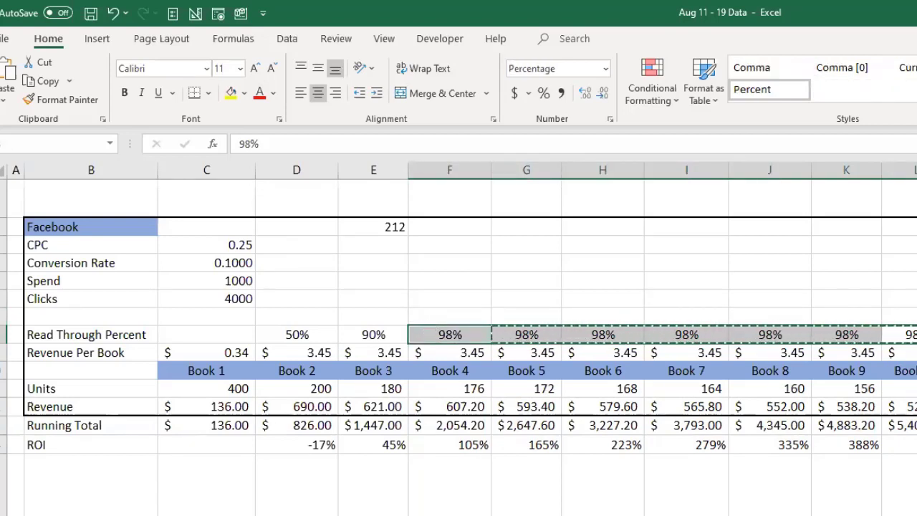
{"action": "left_click", "coordinate": [352, 333]}
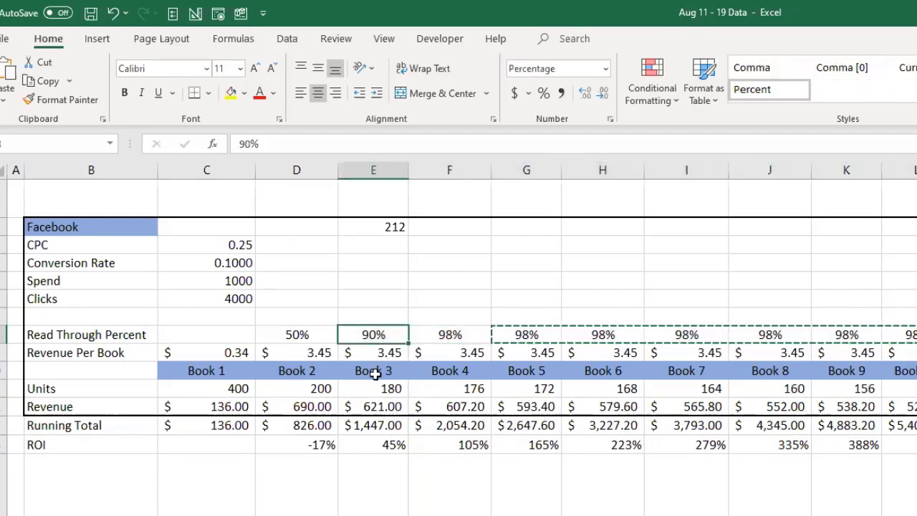
{"action": "key", "text": "ctrl+c"}
{"action": "left_click_drag", "start_coordinate": [451, 337], "coordinate": [907, 337]}
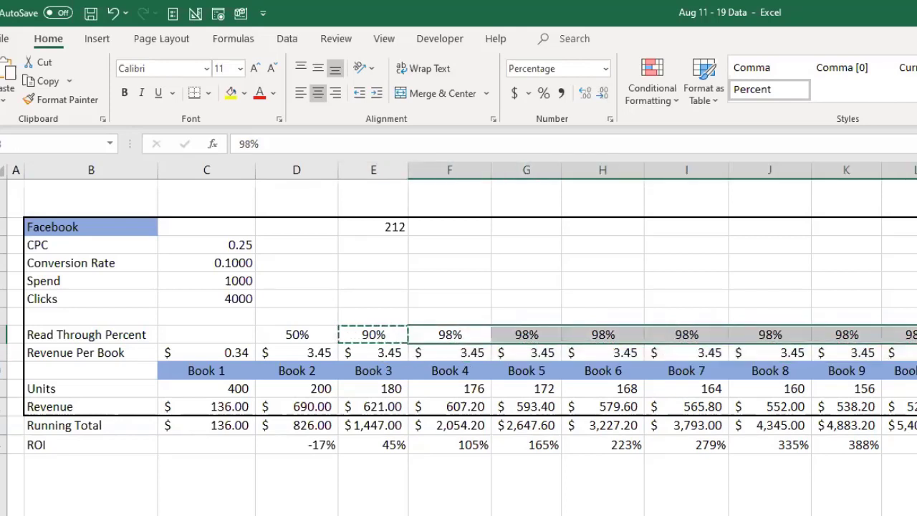
{"action": "key", "text": "ctrl+v"}
{"action": "left_click", "coordinate": [767, 473]}
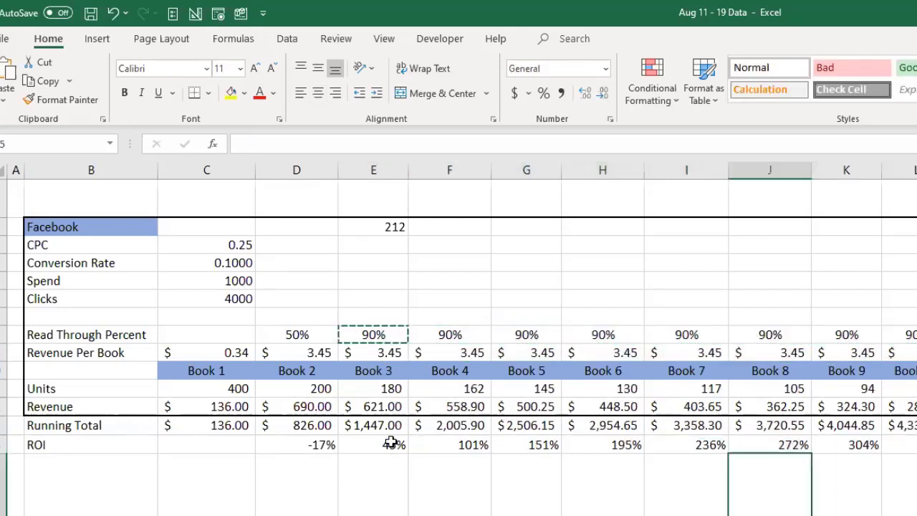
Review Book 2's read-through, Book 3's revenue per book, the units of Books 2 and 3, the CPC and the conversion rate
{"action": "left_click", "coordinate": [322, 332]}
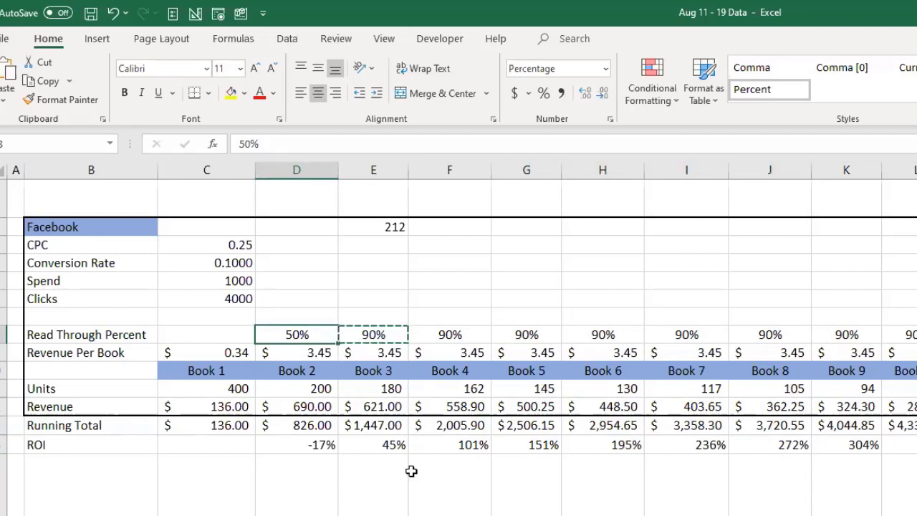
{"action": "left_click", "coordinate": [385, 355]}
{"action": "left_click", "coordinate": [384, 389]}
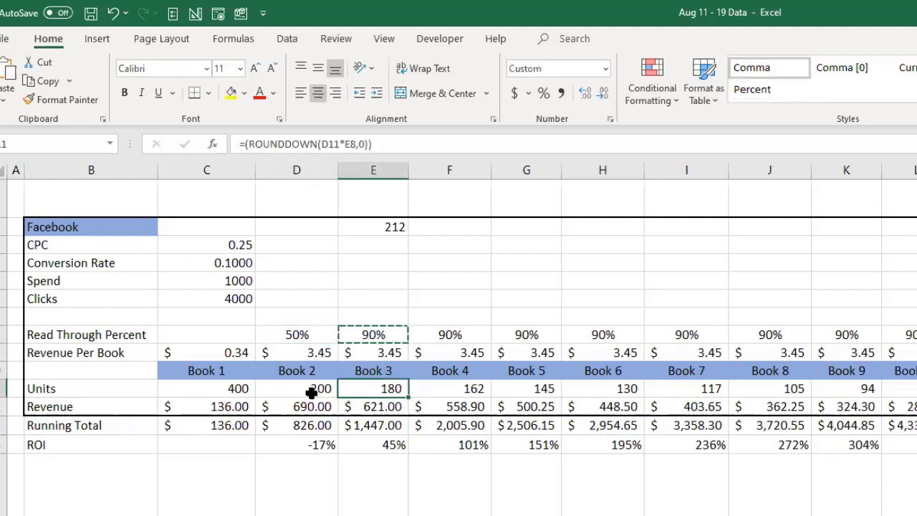
{"action": "left_click", "coordinate": [315, 388]}
{"action": "left_click", "coordinate": [241, 245]}
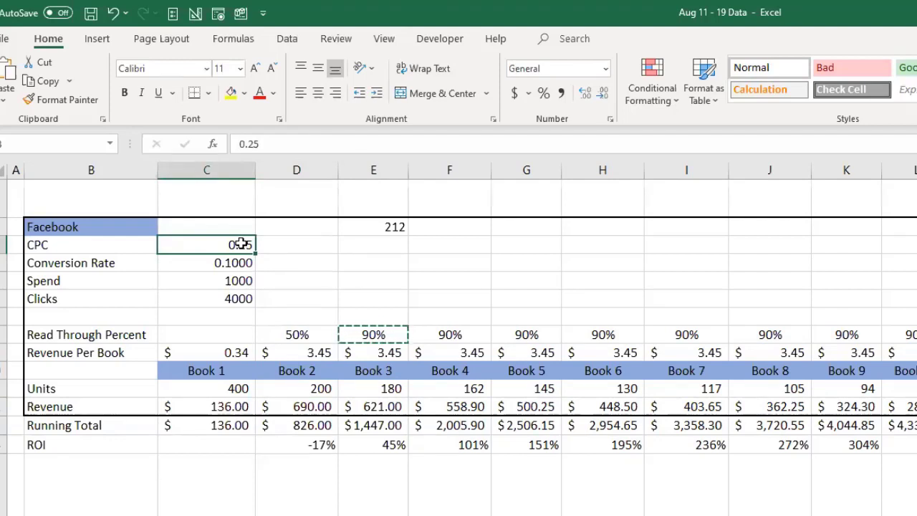
{"action": "left_click", "coordinate": [243, 264]}
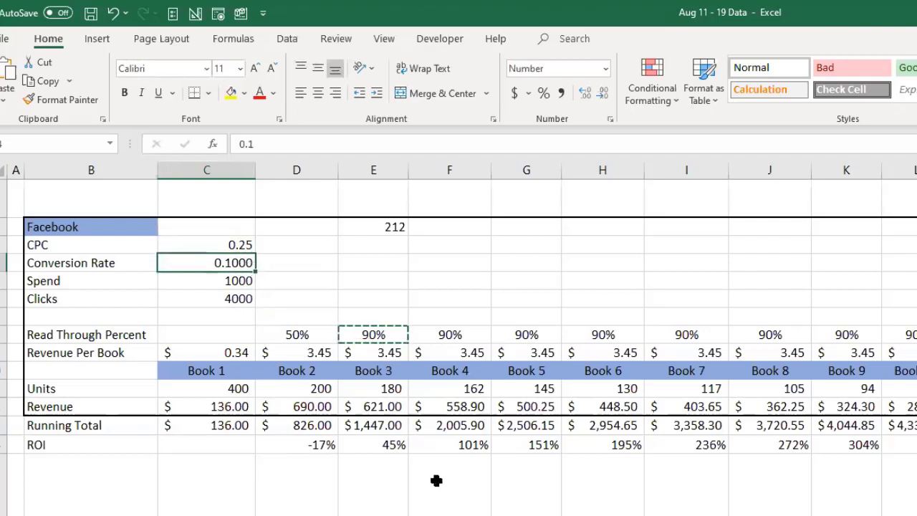
Examine the ROI formulas from Book 2 through the later books, together with Book 2's read-through percent
{"action": "left_click", "coordinate": [322, 442]}
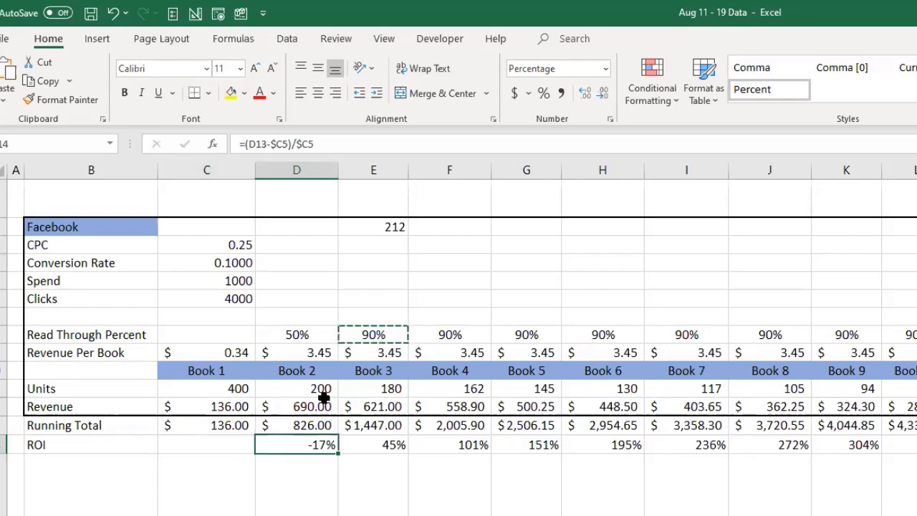
{"action": "left_click", "coordinate": [303, 459]}
{"action": "left_click", "coordinate": [313, 441]}
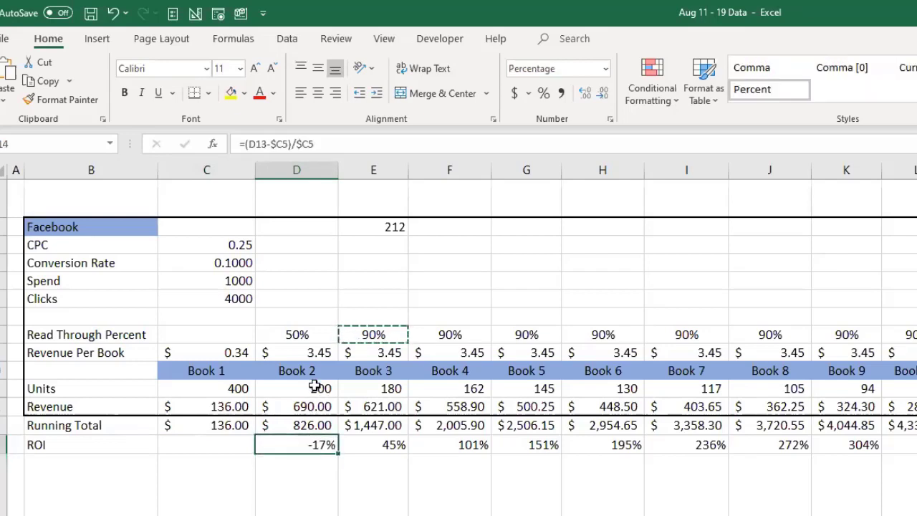
{"action": "left_click", "coordinate": [313, 334]}
{"action": "left_click", "coordinate": [305, 445]}
{"action": "left_click", "coordinate": [395, 442]}
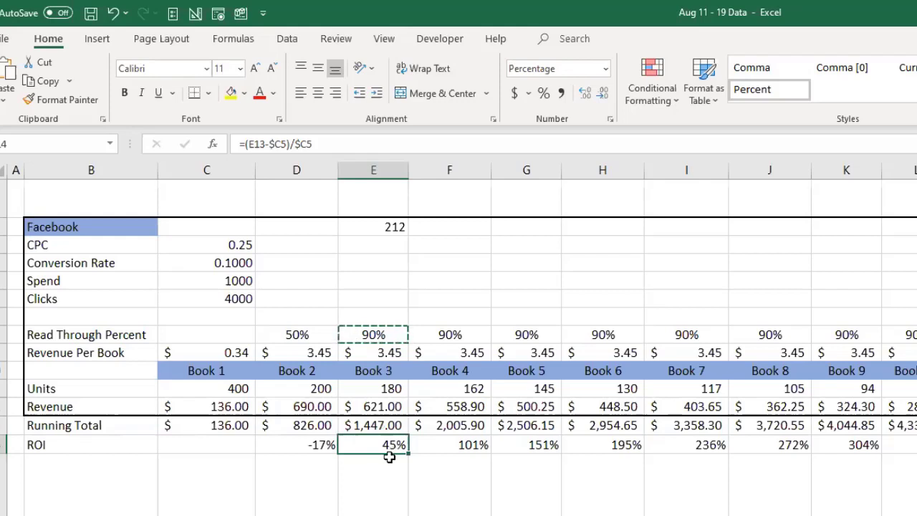
{"action": "key", "text": "ctrl+Right"}
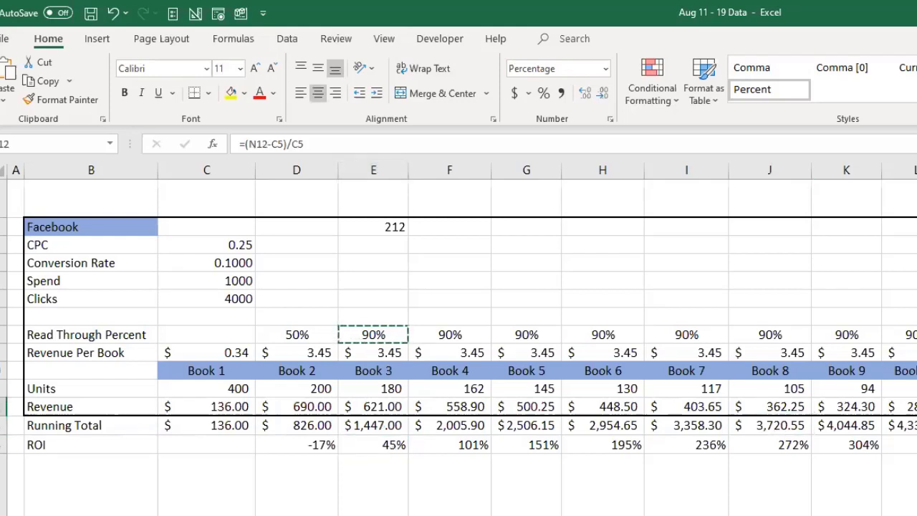
{"action": "left_click_drag", "start_coordinate": [374, 446], "coordinate": [915, 438]}
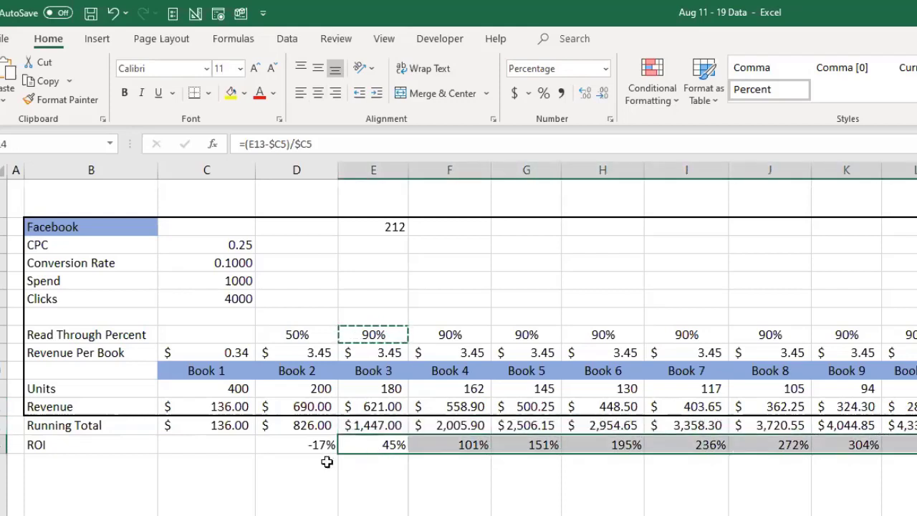
{"action": "left_click", "coordinate": [450, 471]}
{"action": "left_click", "coordinate": [313, 339]}
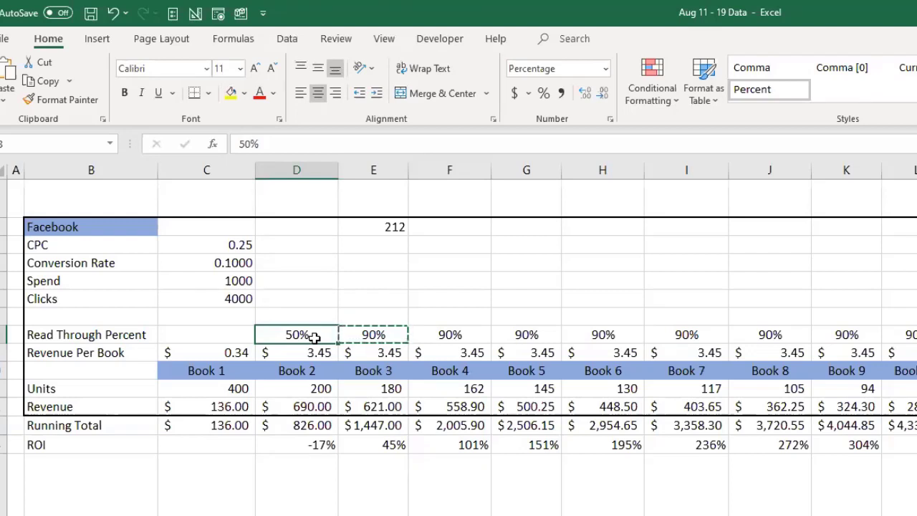
{"action": "left_click", "coordinate": [374, 462]}
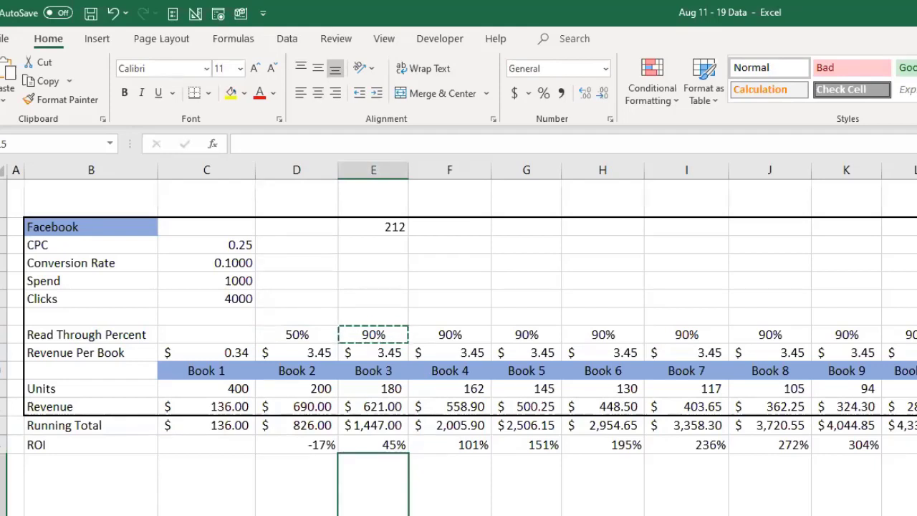
Apply thick outside borders to the overall ROI cell at the end of the Revenue row
{"action": "left_click", "coordinate": [208, 93]}
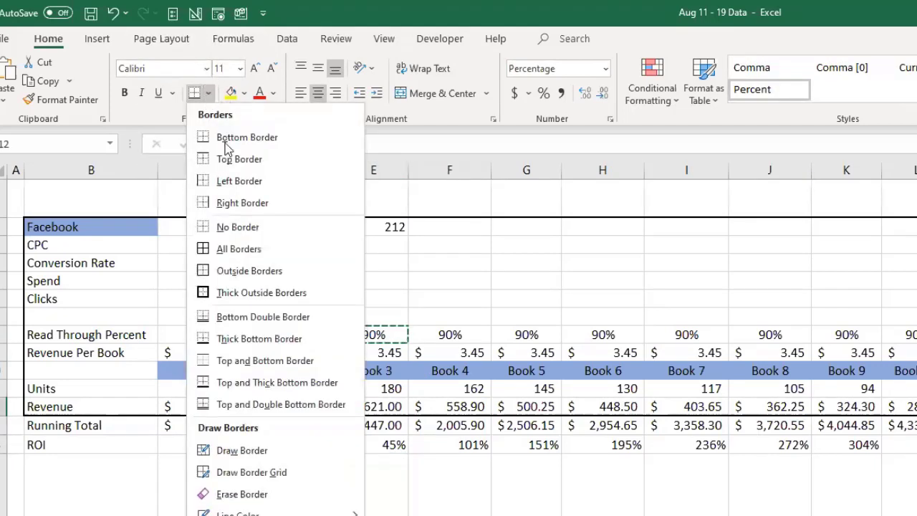
{"action": "left_click", "coordinate": [251, 293]}
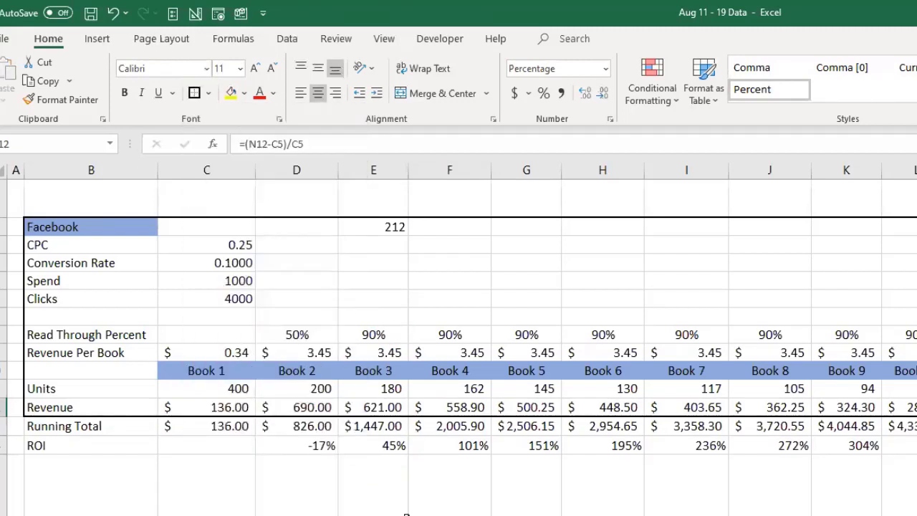
{"action": "left_click", "coordinate": [372, 484]}
Set Book 2's read-through percent to 60% and check the overall ROI and Book 2's ROI
{"action": "left_click", "coordinate": [304, 336]}
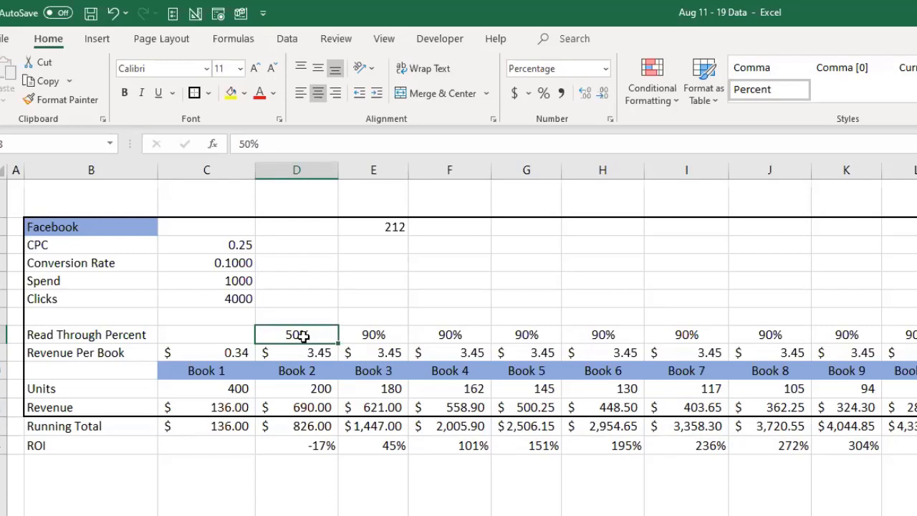
{"action": "key", "text": "BackSpace"}
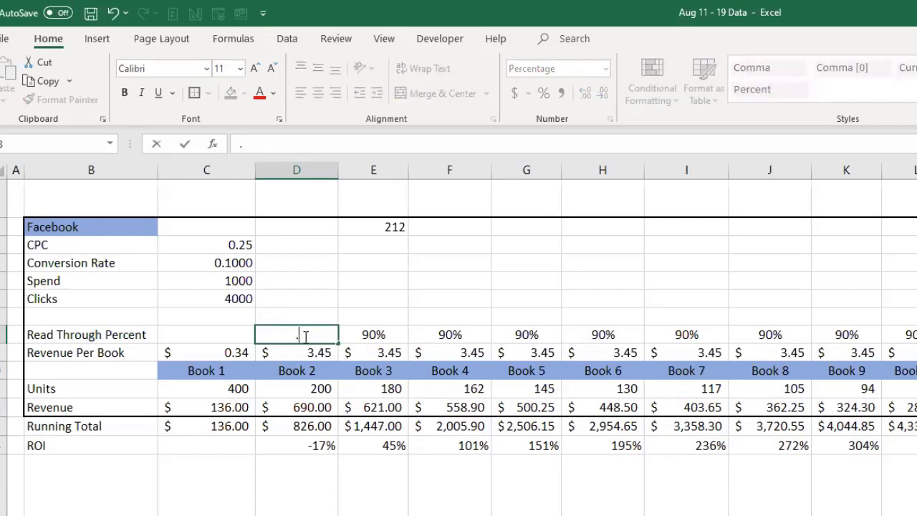
{"action": "type", "text": ".60"}
{"action": "key", "text": "Return"}
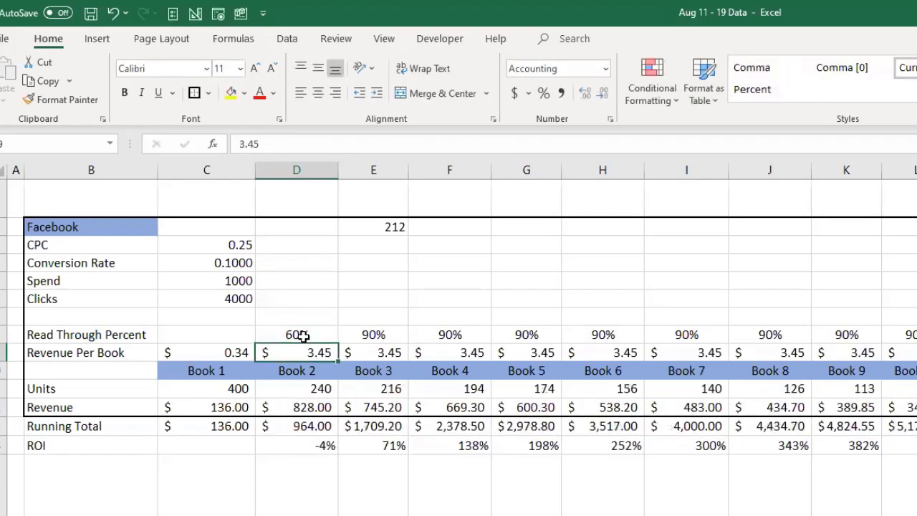
{"action": "left_click", "coordinate": [287, 332]}
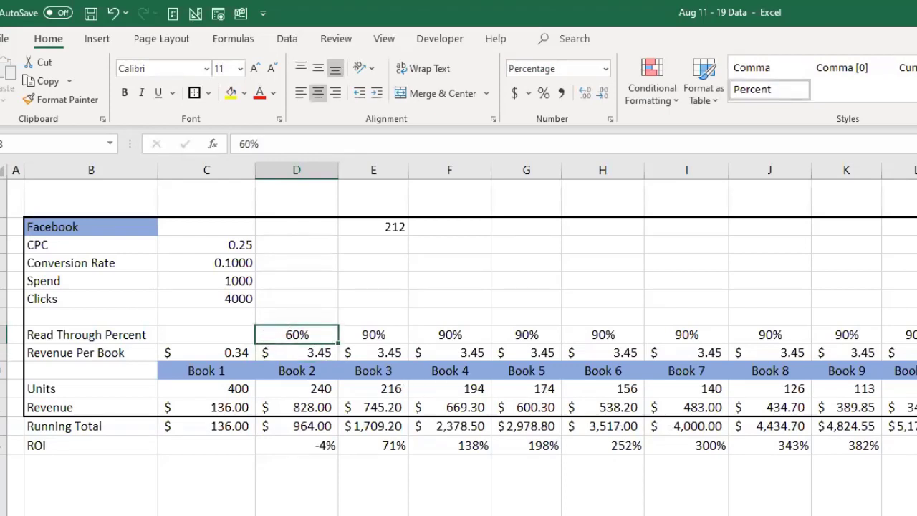
{"action": "left_click", "coordinate": [899, 407]}
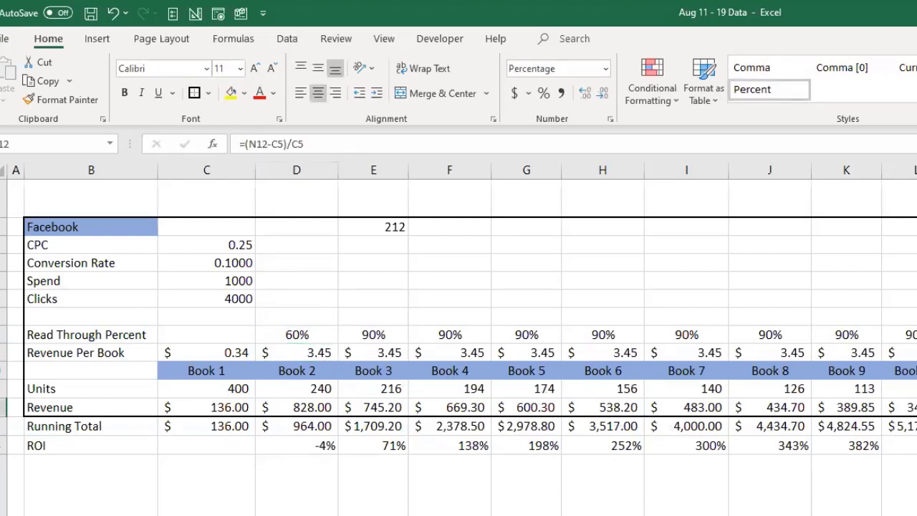
{"action": "left_click", "coordinate": [298, 444]}
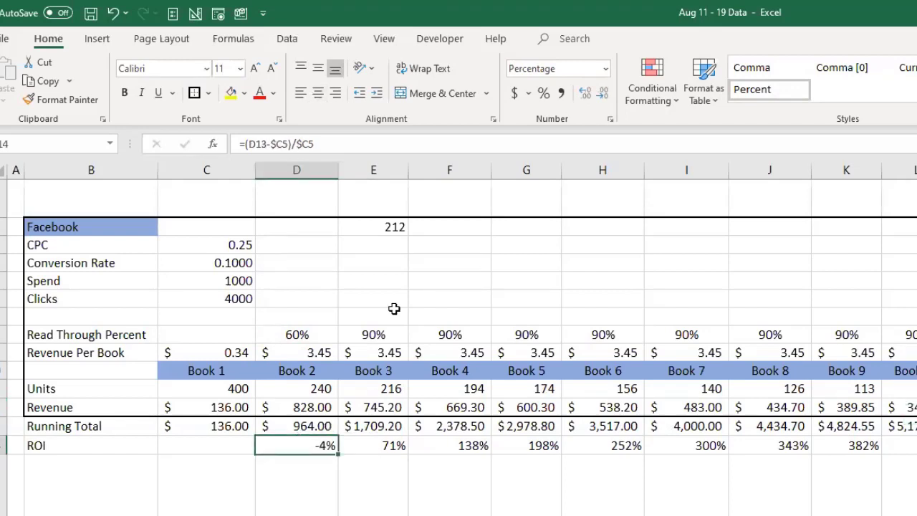
Set Book 2's read-through percent to 61%
{"action": "left_click", "coordinate": [320, 335]}
{"action": "type", "text": ".61"}
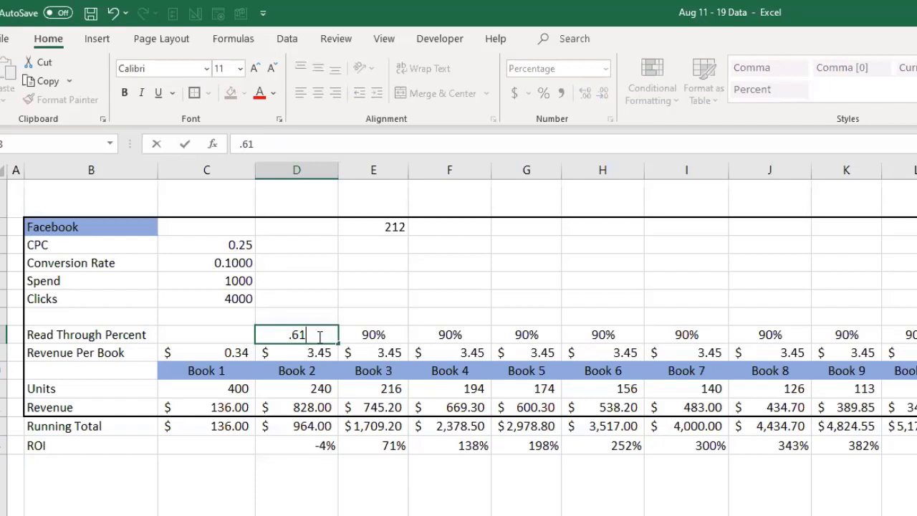
{"action": "key", "text": "Return"}
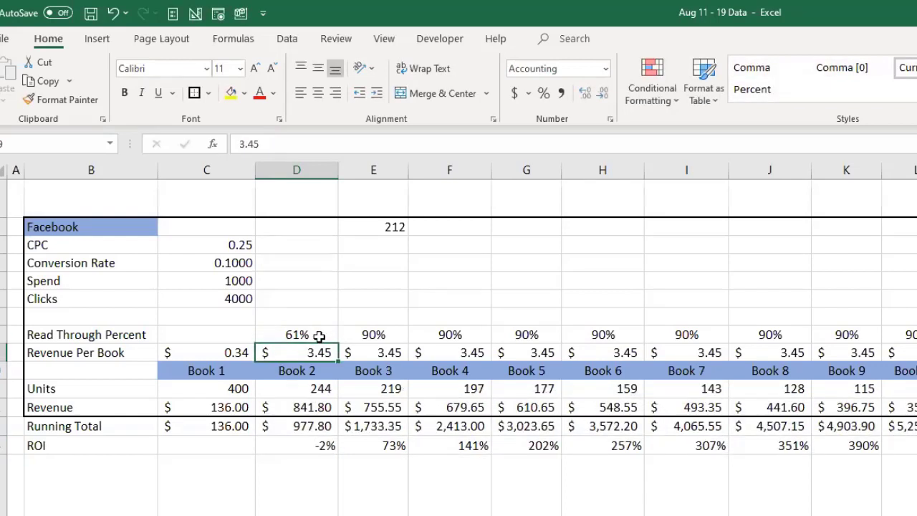